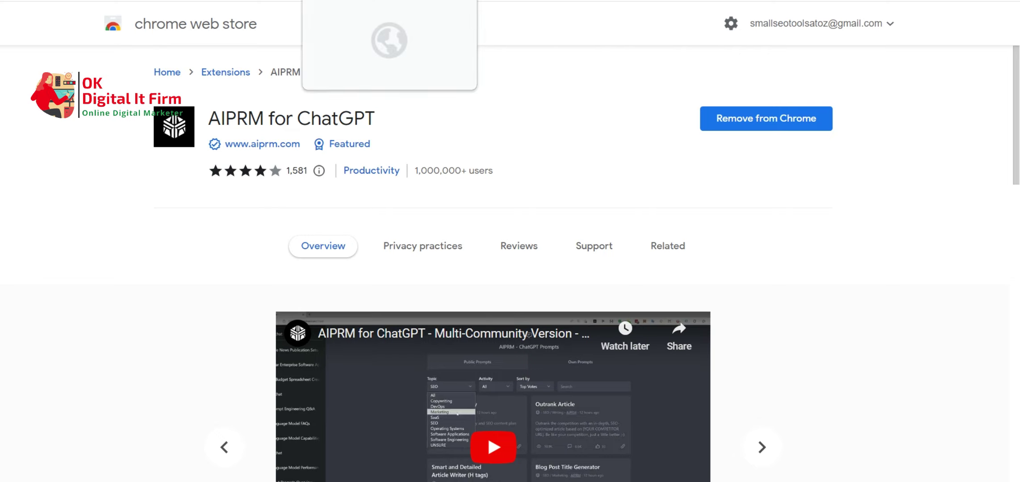
Switch to ChatGPT, filter the public AIPRM prompts by the Copywriting topic, and dismiss the AIPRM notice with a thumbs-up.
{"action": "key", "text": "ctrl+Tab"}
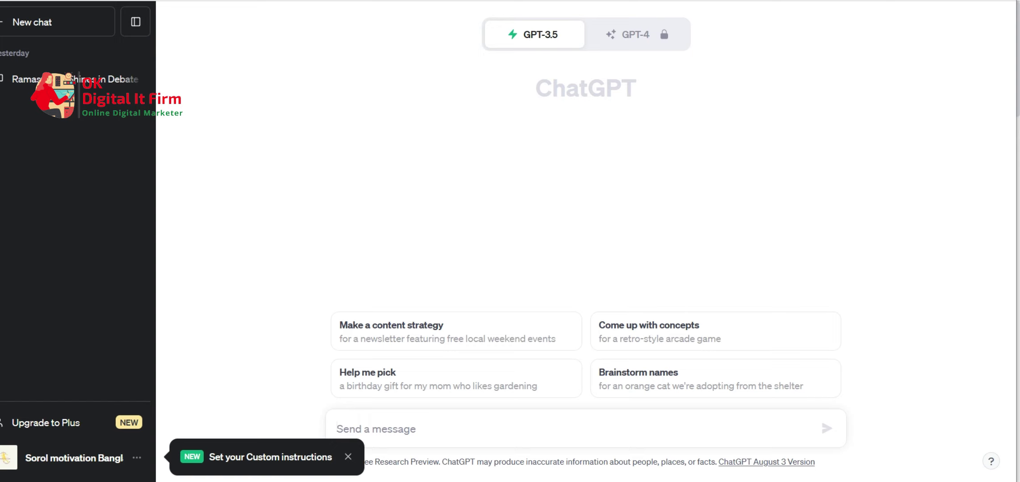
{"action": "mouse_move", "coordinate": [358, 481]}
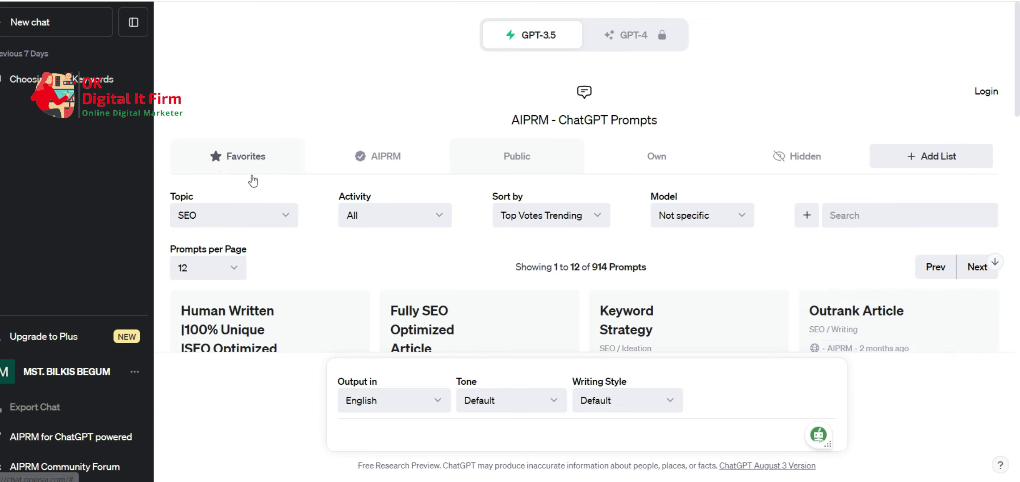
{"action": "left_click", "coordinate": [256, 219]}
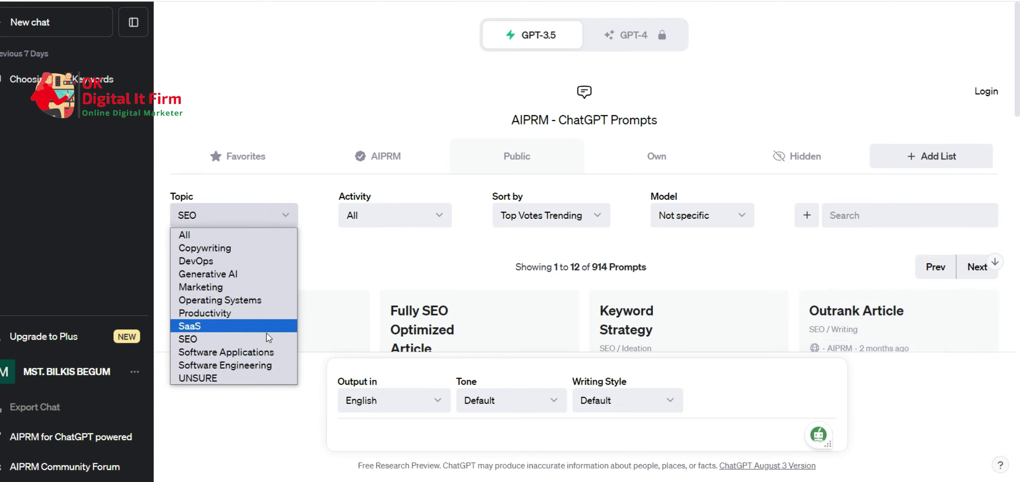
{"action": "left_click", "coordinate": [230, 249]}
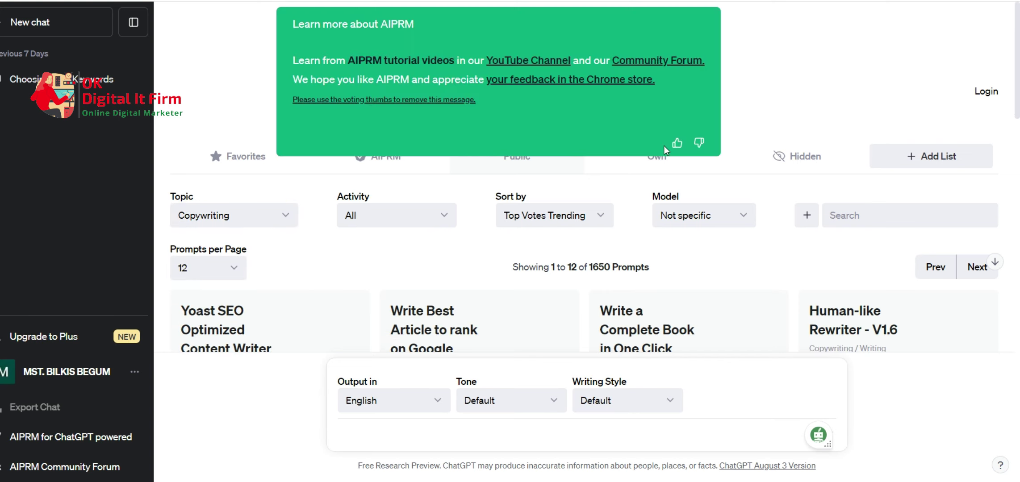
{"action": "left_click", "coordinate": [677, 143]}
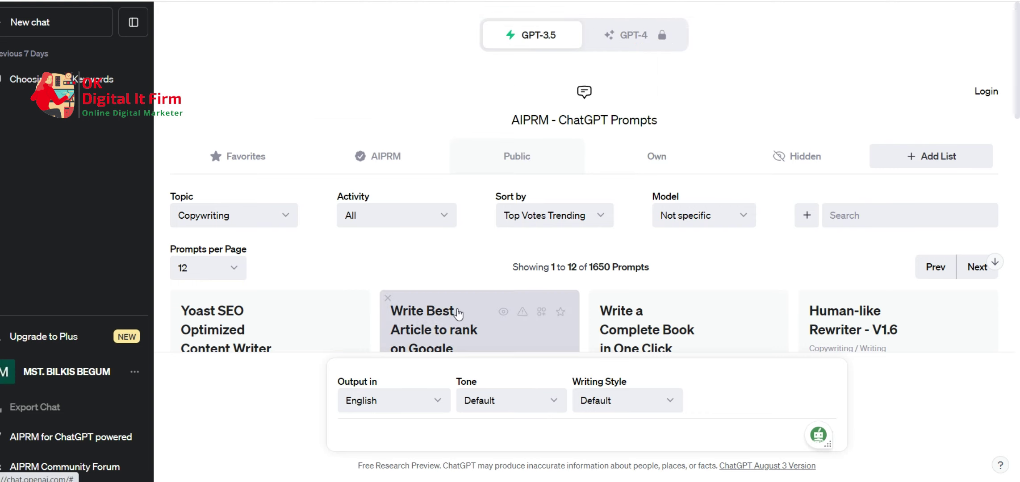
Choose the Blog Post Title Generator prompt from the Copywriting results and set it to write 10 titles.
{"action": "scroll", "coordinate": [496, 268], "scroll_direction": "down", "scroll_amount": 2}
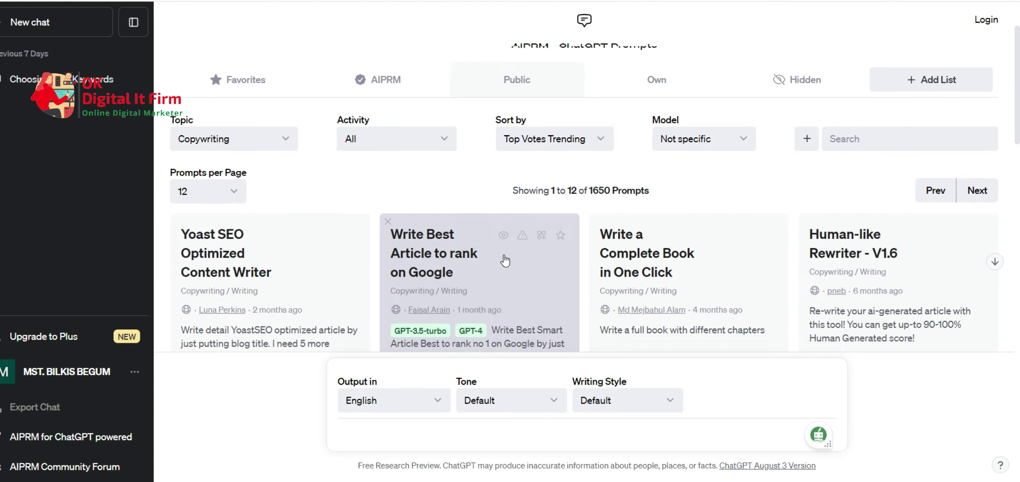
{"action": "scroll", "coordinate": [505, 260], "scroll_direction": "down", "scroll_amount": 10}
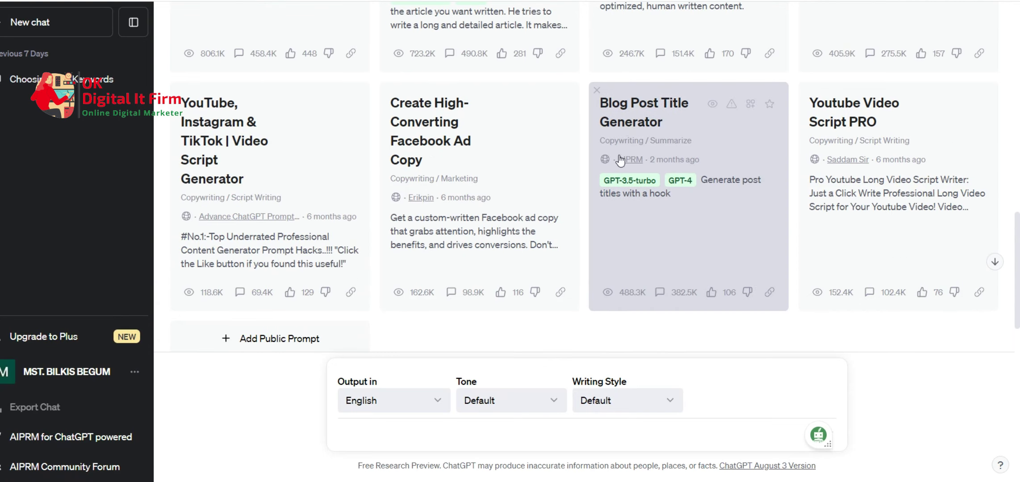
{"action": "left_click", "coordinate": [637, 130]}
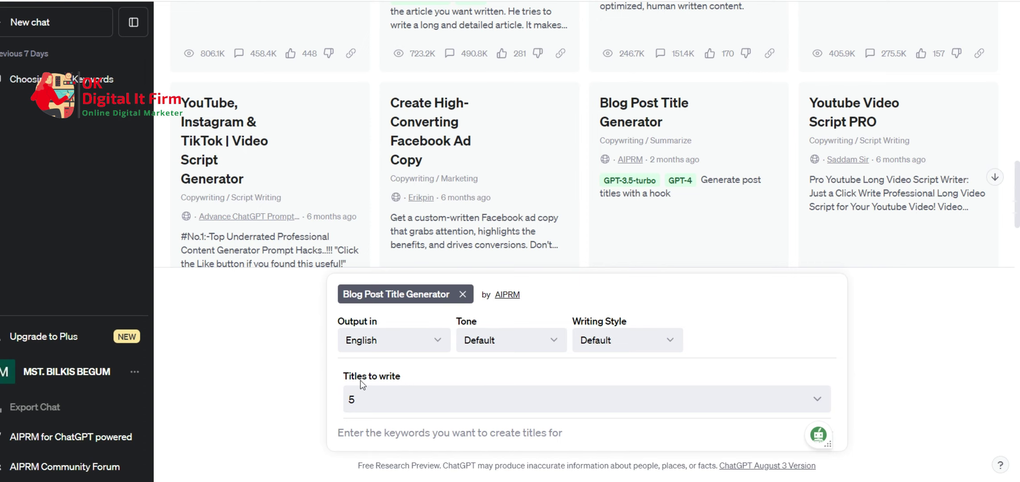
{"action": "left_click", "coordinate": [437, 404]}
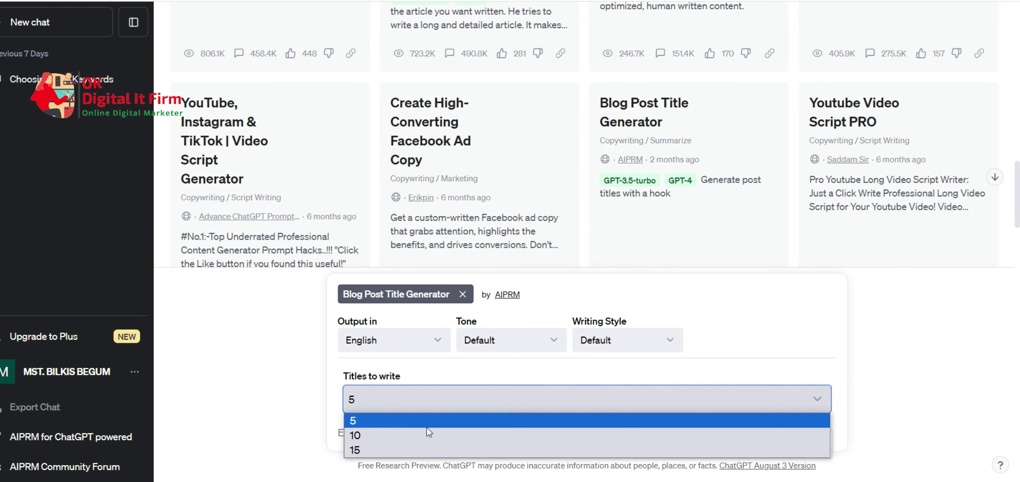
{"action": "left_click", "coordinate": [393, 434]}
Enter "thunderstorm in southern Manitoba" as the title keywords and generate the blog post titles.
{"action": "left_click", "coordinate": [376, 425]}
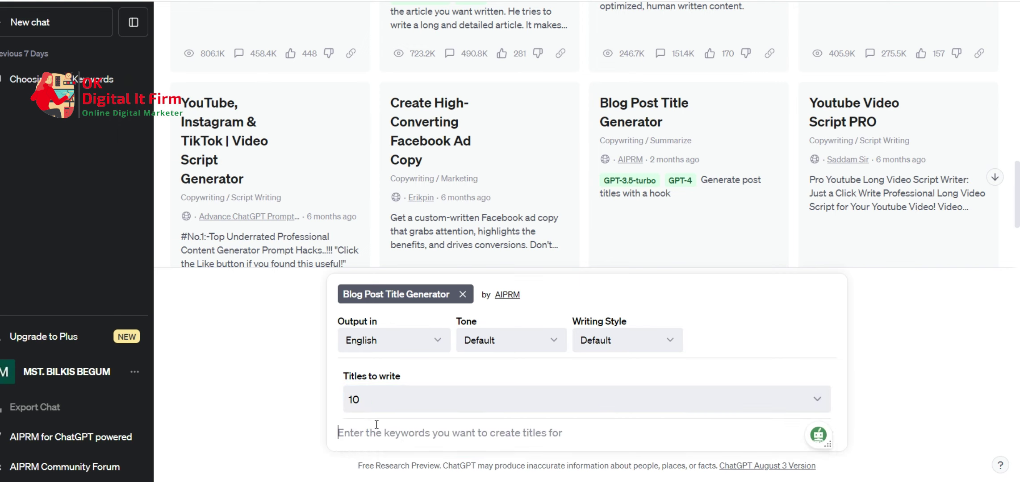
{"action": "type", "text": "southern Manitoba"}
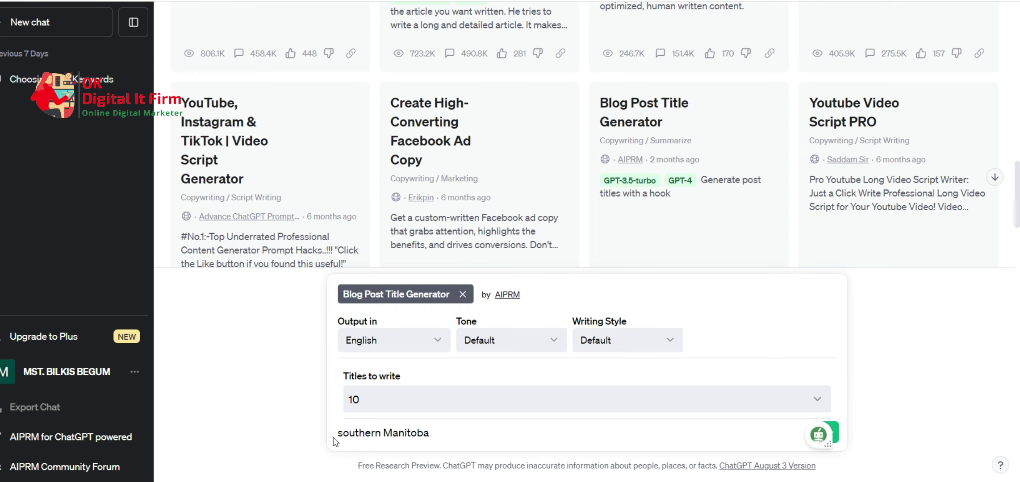
{"action": "double_click", "coordinate": [339, 433]}
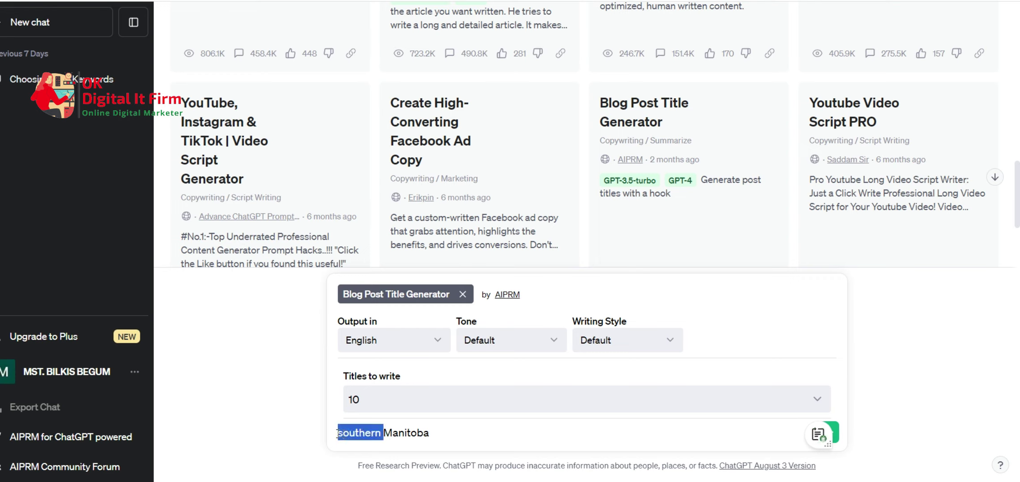
{"action": "left_click", "coordinate": [340, 433]}
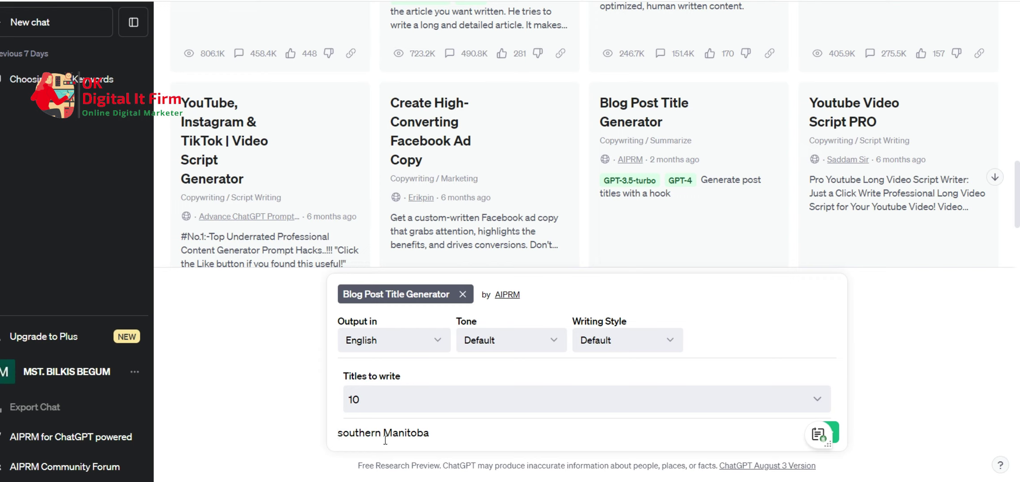
{"action": "type", "text": "thunderstorm in"}
{"action": "left_click", "coordinate": [541, 428]}
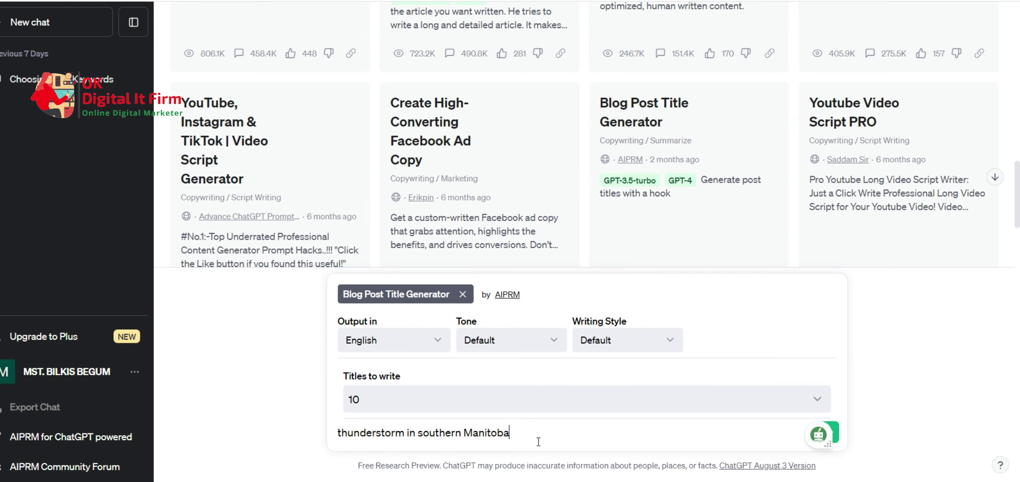
{"action": "key", "text": "Return"}
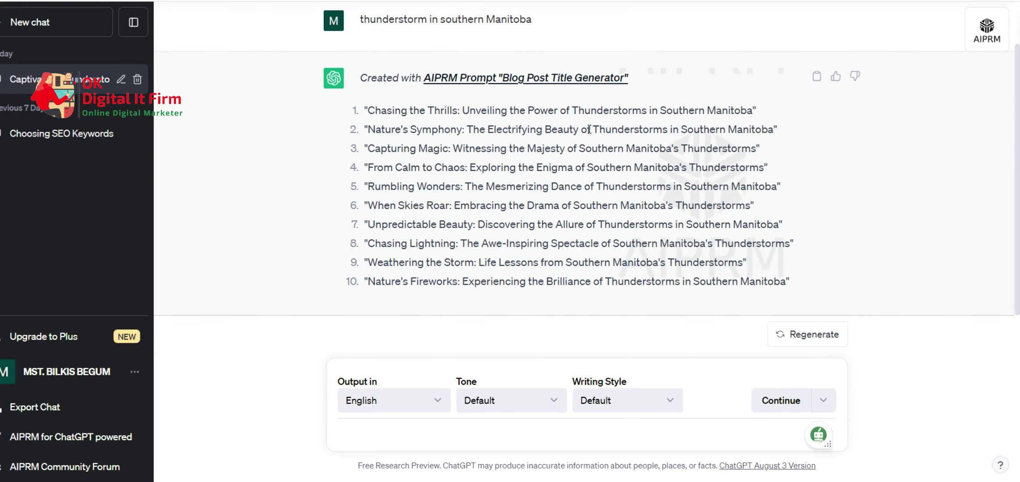
Switch to the WordPress post editor and replace the Rank Math focus keyword with "thunderstorm in southern manitoba".
{"action": "left_click_drag", "start_coordinate": [468, 19], "coordinate": [526, 19]}
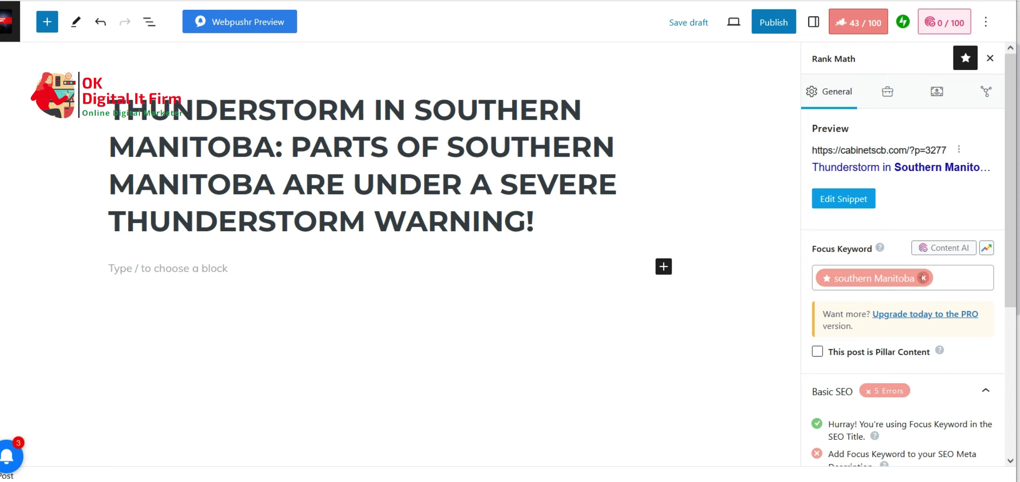
{"action": "left_click", "coordinate": [922, 277]}
{"action": "type", "text": "t"}
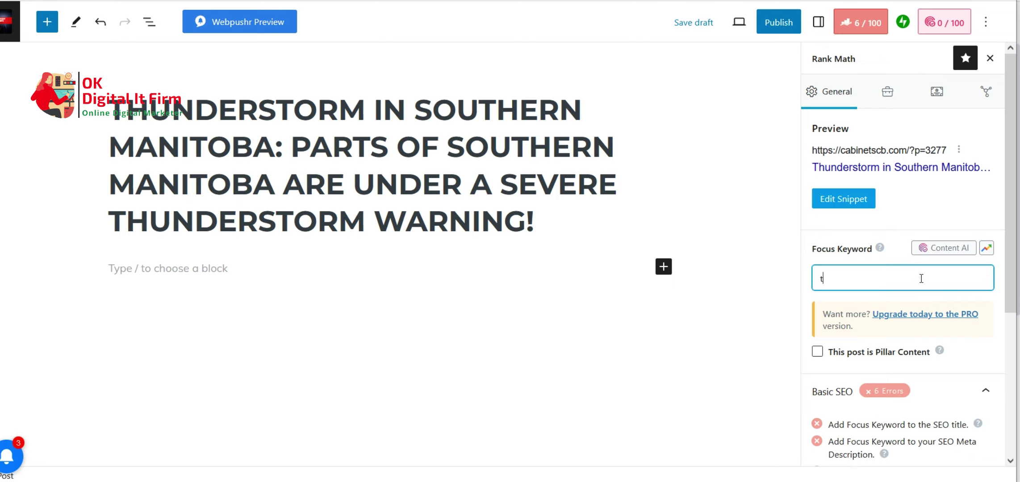
{"action": "type", "text": "hunderstorm in southern mani"}
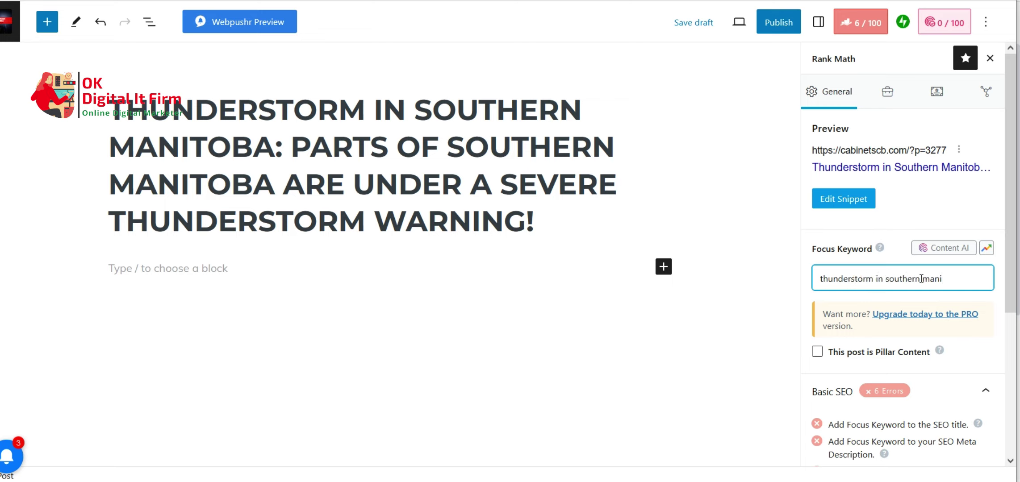
{"action": "type", "text": "toba"}
{"action": "key", "text": "Return"}
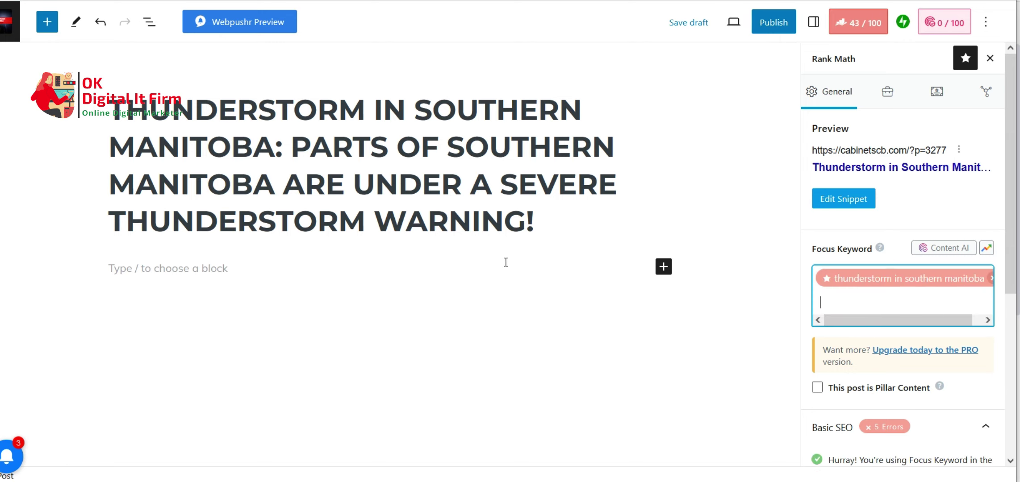
Copy the post's full title, return to ChatGPT and start a new chat.
{"action": "triple_click", "coordinate": [315, 185]}
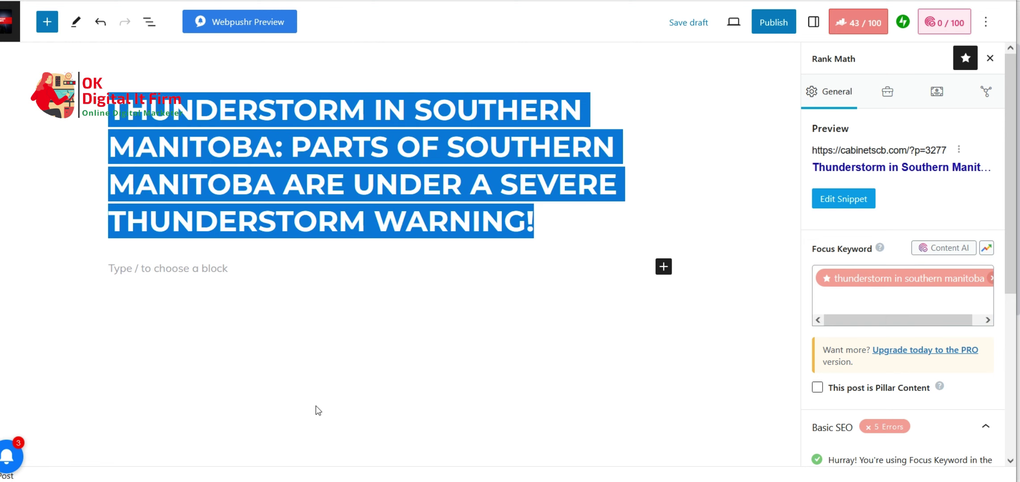
{"action": "left_click", "coordinate": [349, 476]}
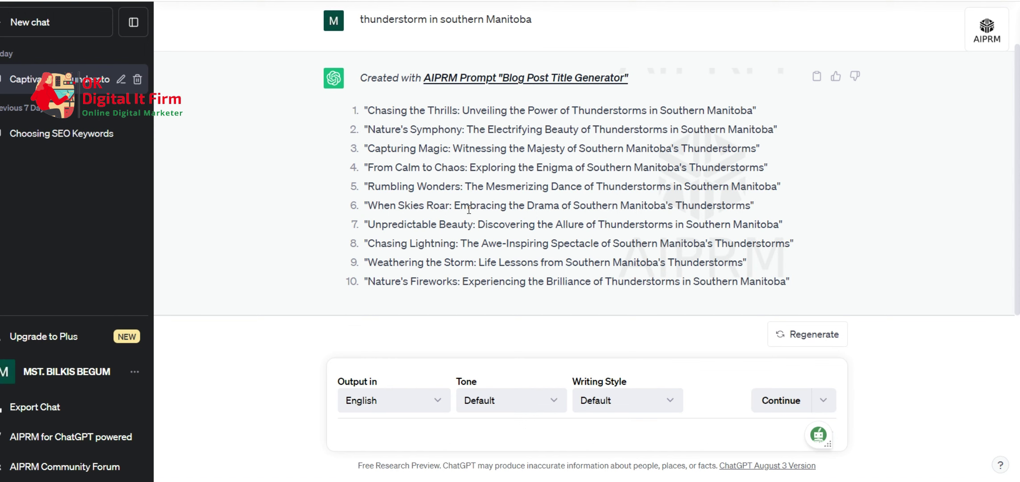
{"action": "scroll", "coordinate": [457, 209], "scroll_direction": "up", "scroll_amount": 1}
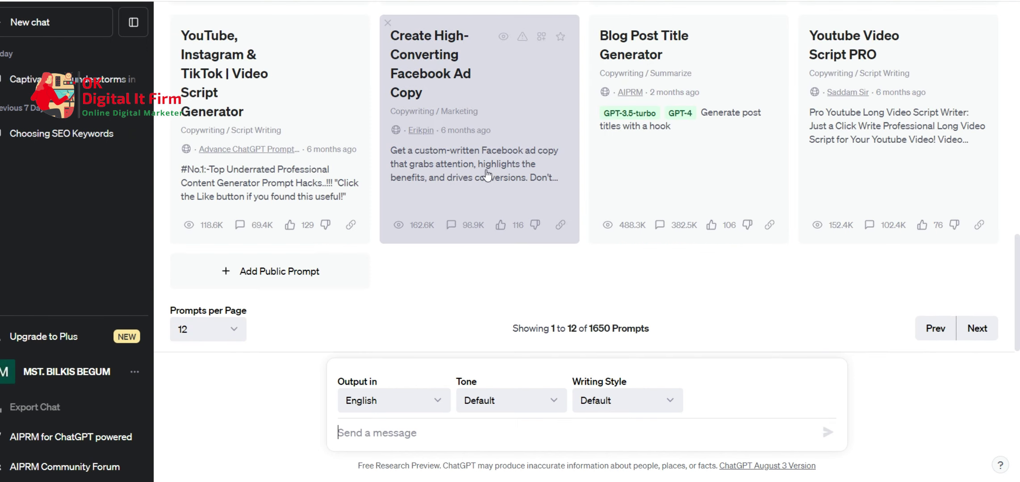
Filter the public AIPRM prompts by the SEO topic and clear the team-sharing notice.
{"action": "scroll", "coordinate": [891, 192], "scroll_direction": "up", "scroll_amount": 15}
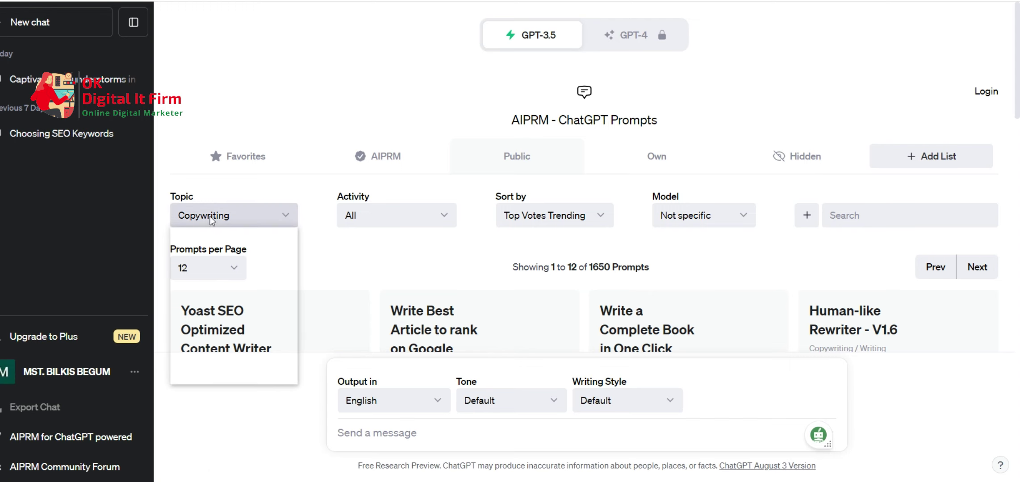
{"action": "scroll", "coordinate": [224, 313], "scroll_direction": "down", "scroll_amount": 15}
{"action": "scroll", "coordinate": [223, 67], "scroll_direction": "up", "scroll_amount": 5}
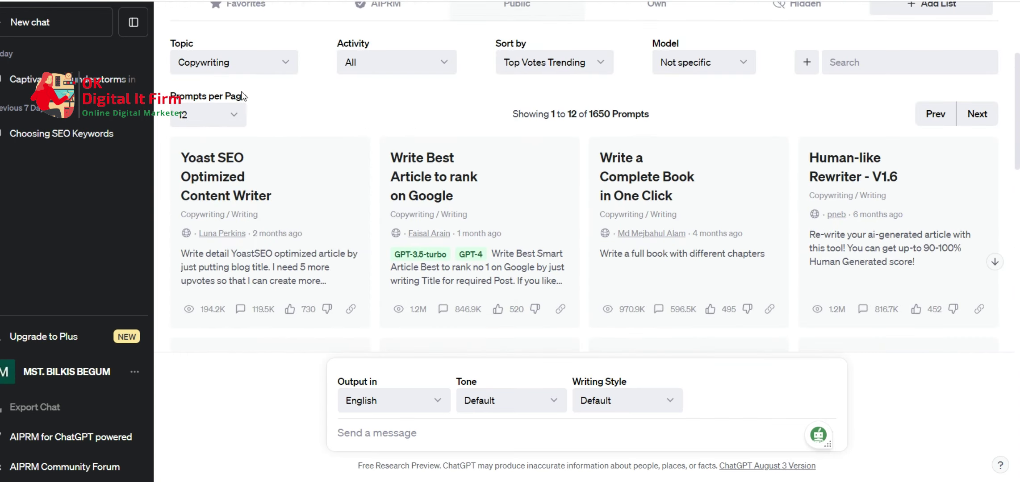
{"action": "left_click", "coordinate": [221, 64]}
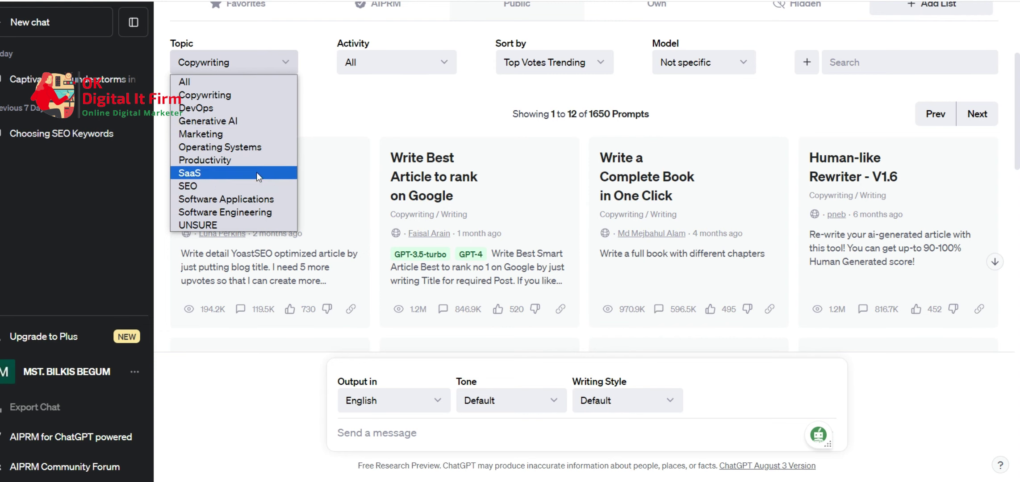
{"action": "left_click", "coordinate": [237, 186]}
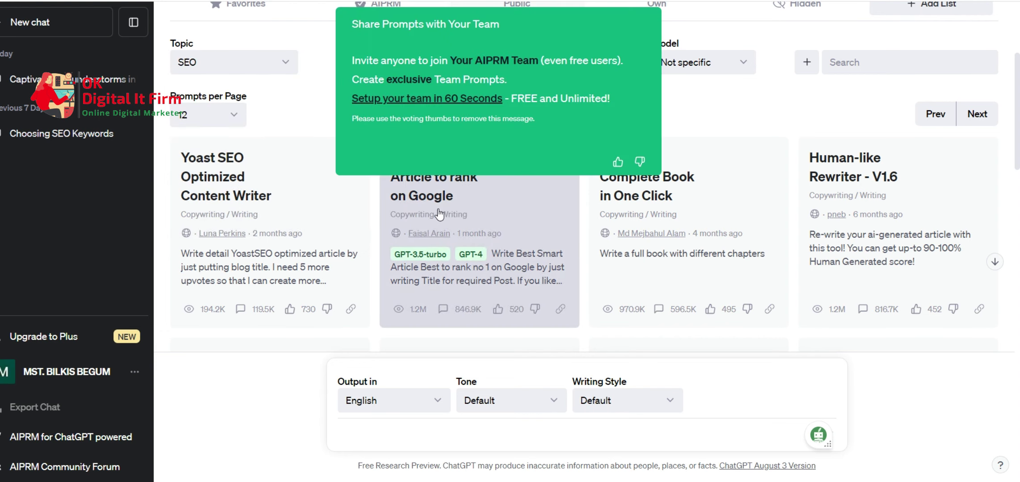
{"action": "scroll", "coordinate": [449, 204], "scroll_direction": "up", "scroll_amount": 3}
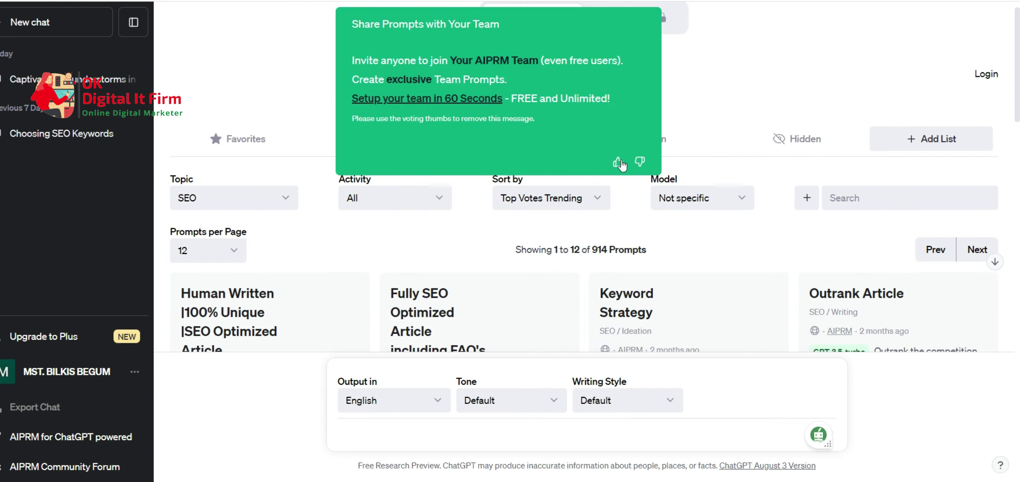
Generate an article with the "Human Written |100% Unique |SEO Optimized Article" prompt, using the copied post title as its input.
{"action": "scroll", "coordinate": [292, 223], "scroll_direction": "down", "scroll_amount": 3}
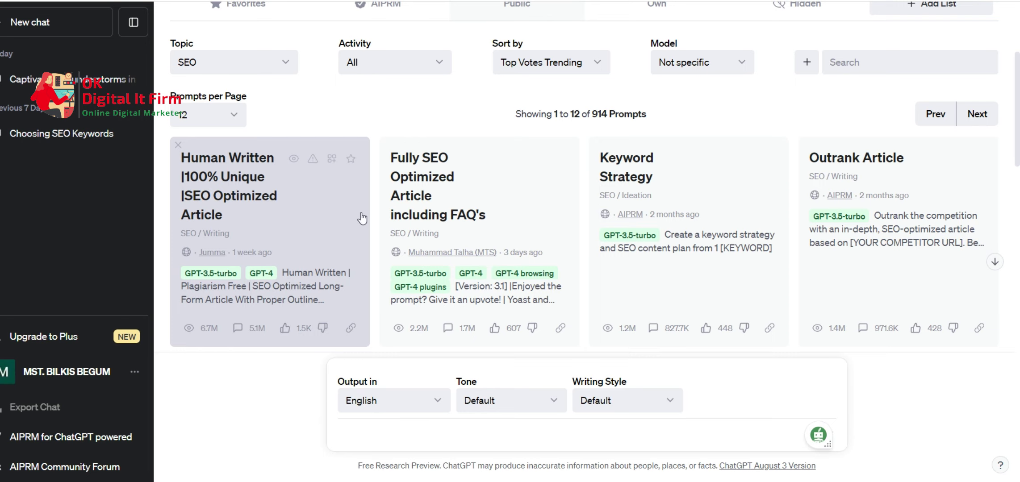
{"action": "left_click", "coordinate": [285, 199]}
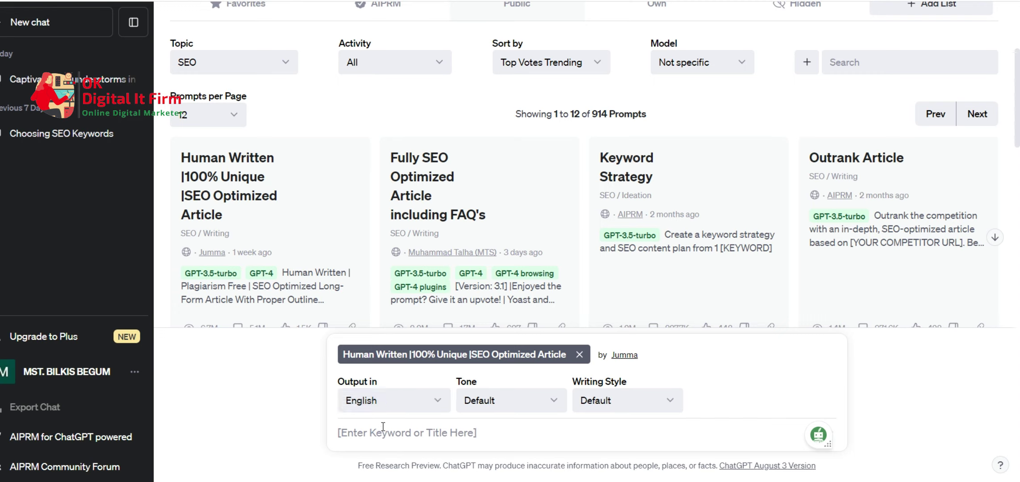
{"action": "type", "text": "Thunderstorm in Southern Manitoba: Parts of southern Manitoba are under a severe thunderstorm warning!"}
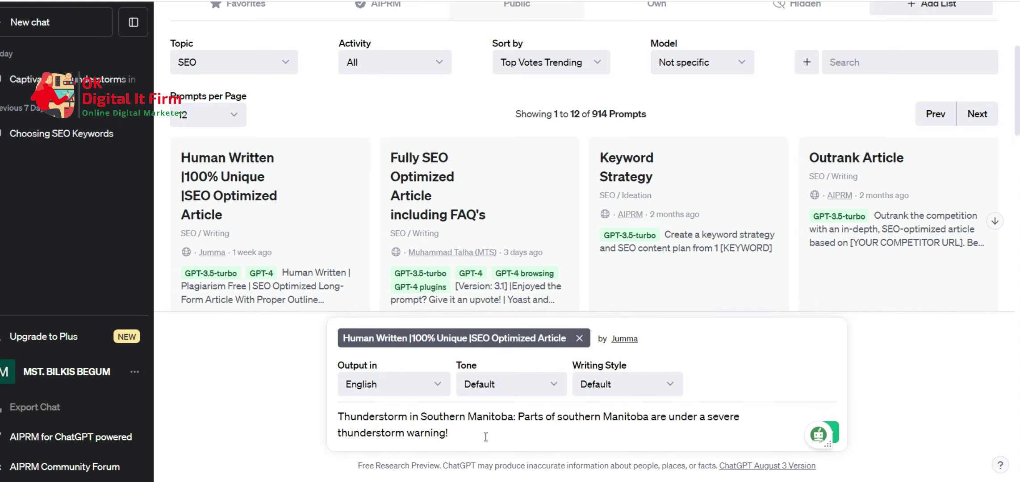
{"action": "key", "text": "Return"}
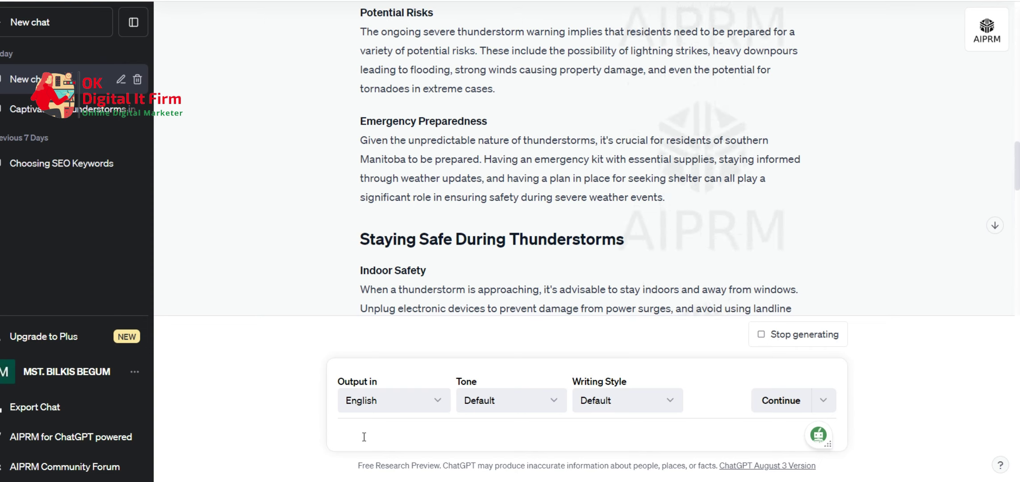
Begin a follow-up message to ChatGPT reading "Please give me a 350 words".
{"action": "type", "text": "Please give me s 1000 words"}
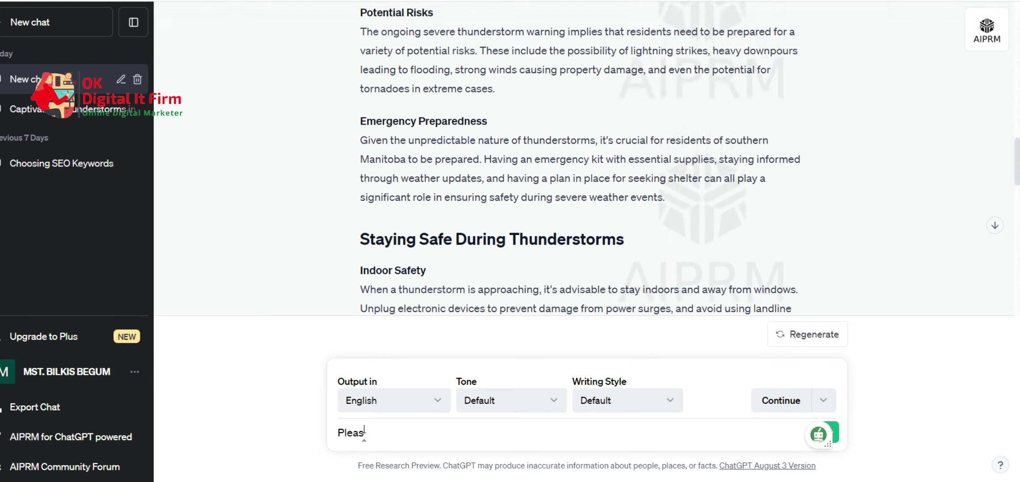
{"action": "key", "text": "BackSpace"}
{"action": "key", "text": "BackSpace"}
{"action": "key", "text": "BackSpace"}
{"action": "key", "text": "BackSpace"}
{"action": "key", "text": "BackSpace"}
{"action": "key", "text": "BackSpace"}
{"action": "key", "text": "BackSpace"}
{"action": "key", "text": "BackSpace"}
{"action": "key", "text": "BackSpace"}
{"action": "key", "text": "BackSpace"}
{"action": "key", "text": "BackSpace"}
{"action": "key", "text": "BackSpace"}
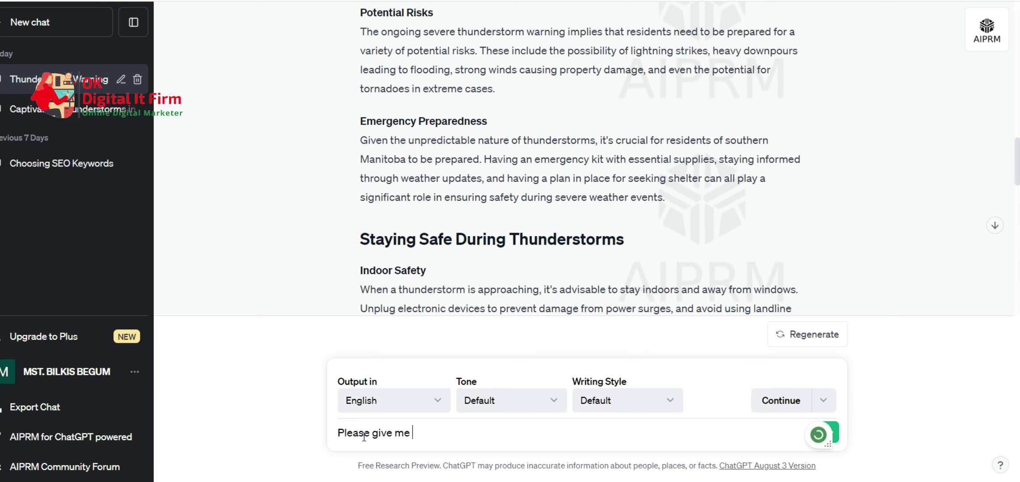
{"action": "type", "text": "a 350 words "}
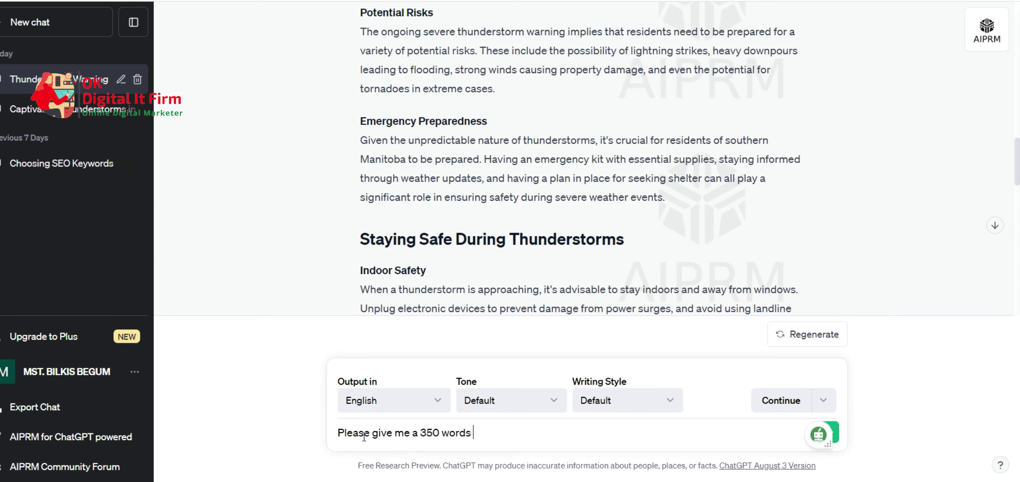
Extend the follow-up request with the wording "article without plagiarism free".
{"action": "type", "text": "ar"}
{"action": "type", "text": "ticle"}
{"action": "type", "text": " ab"}
{"action": "key", "text": "BackSpace"}
{"action": "key", "text": "BackSpace"}
{"action": "type", "text": "without"}
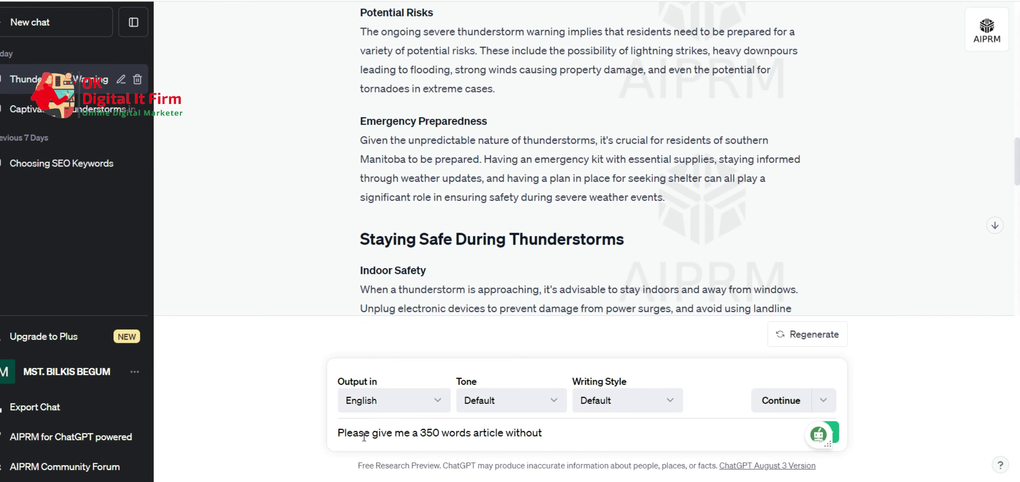
{"action": "type", "text": " plaf"}
{"action": "type", "text": "giarism "}
{"action": "type", "text": "fre"}
{"action": "type", "text": "e"}
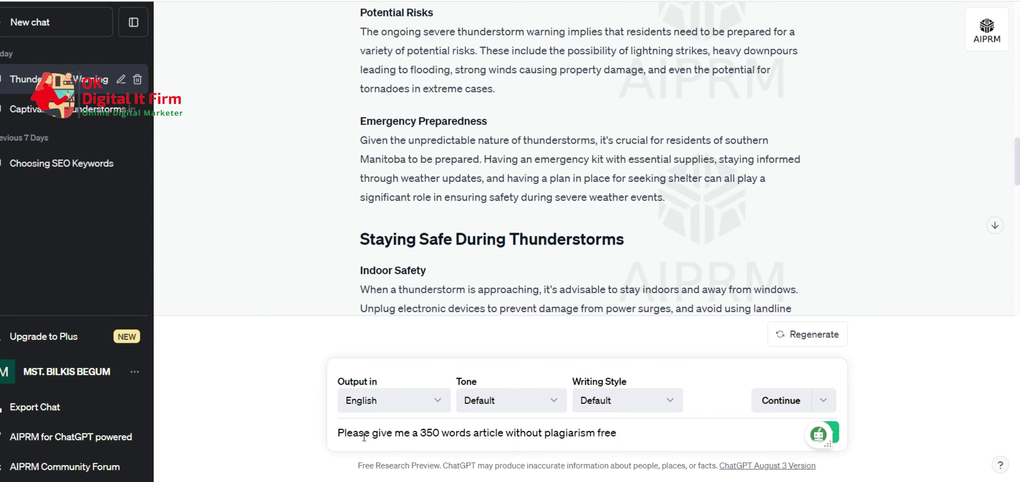
Finish the request with 'unique about the title "Thunderstorm in Southern Manitoba: Parts of southern Manitoba are under a severe thunderstorm warning!"' and send it.
{"action": "type", "text": " un"}
{"action": "type", "text": "ique a"}
{"action": "type", "text": "ab"}
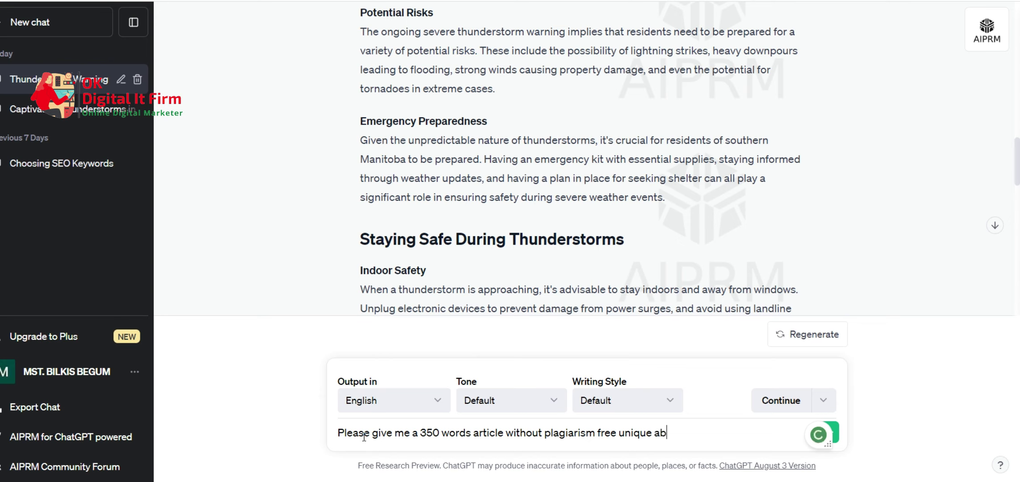
{"action": "type", "text": "out the ti"}
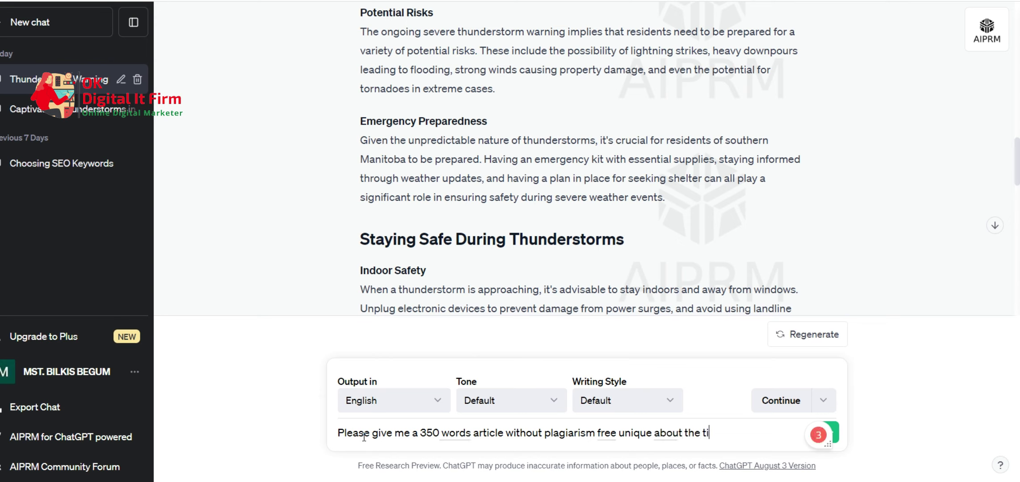
{"action": "type", "text": "tle \""}
{"action": "type", "text": "Thunderstorm in Southern Manitoba: Parts of southern Manitoba are under a severe thunderstorm warning!"}
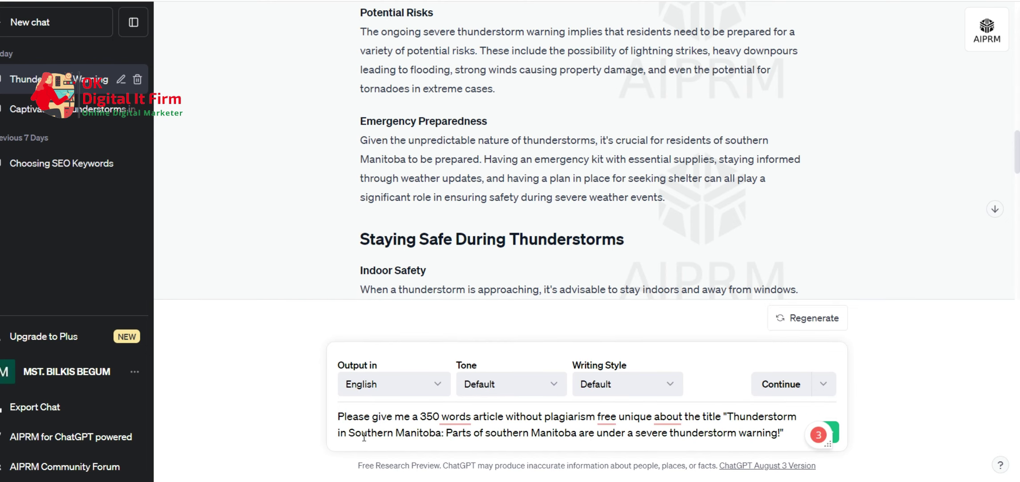
{"action": "key", "text": "Return"}
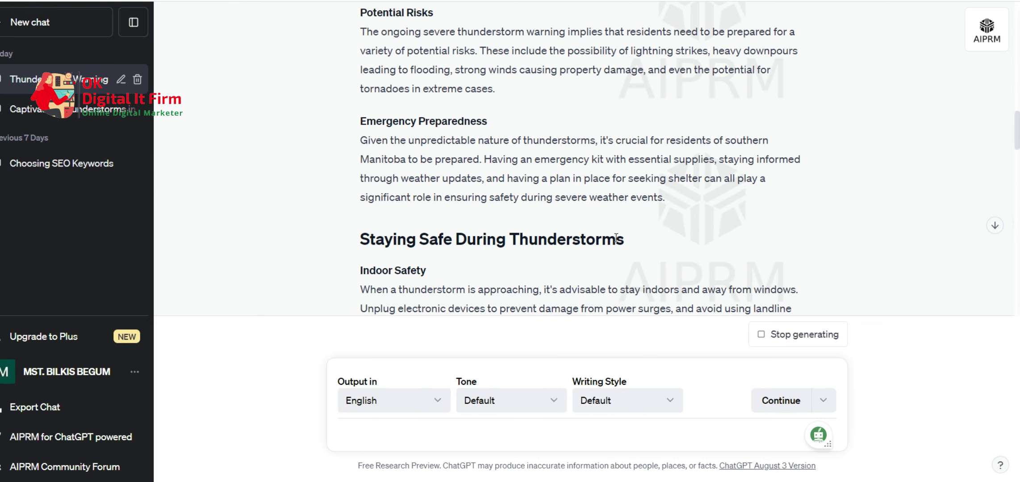
Look through the first generated article, from its thunderstorm explanation sections to the conclusion and FAQs.
{"action": "scroll", "coordinate": [616, 238], "scroll_direction": "down", "scroll_amount": 15}
{"action": "scroll", "coordinate": [438, 59], "scroll_direction": "down", "scroll_amount": 2}
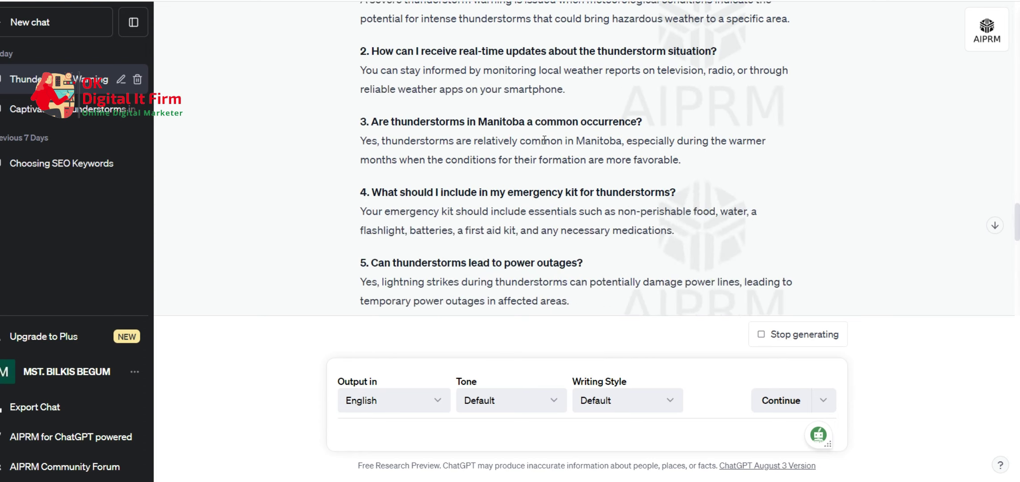
{"action": "scroll", "coordinate": [514, 122], "scroll_direction": "up", "scroll_amount": 12}
{"action": "scroll", "coordinate": [471, 185], "scroll_direction": "up", "scroll_amount": 5}
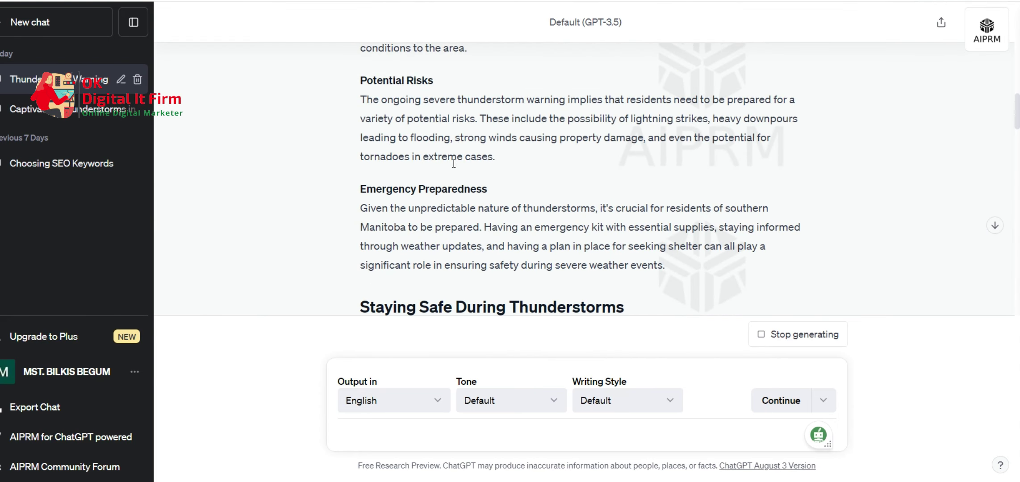
{"action": "scroll", "coordinate": [464, 183], "scroll_direction": "up", "scroll_amount": 8}
{"action": "scroll", "coordinate": [460, 182], "scroll_direction": "up", "scroll_amount": 3}
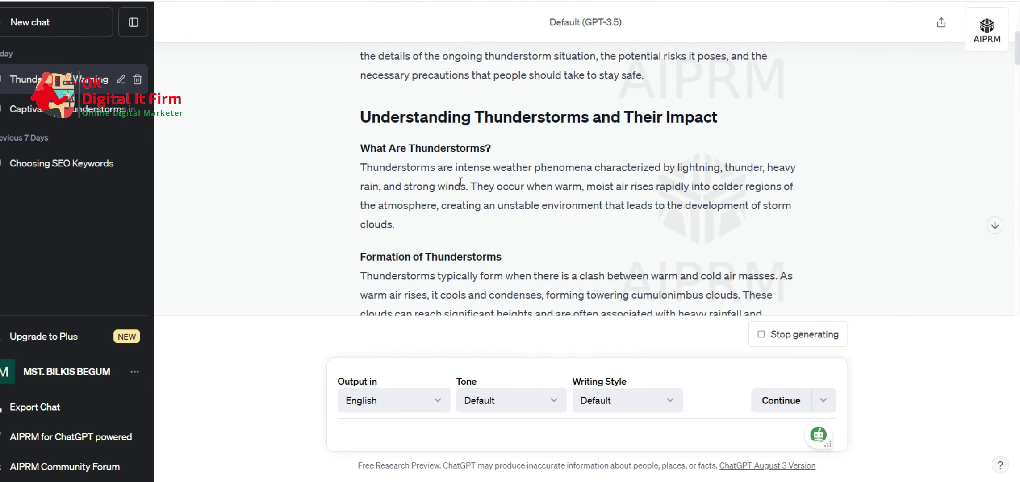
{"action": "scroll", "coordinate": [459, 157], "scroll_direction": "down", "scroll_amount": 5}
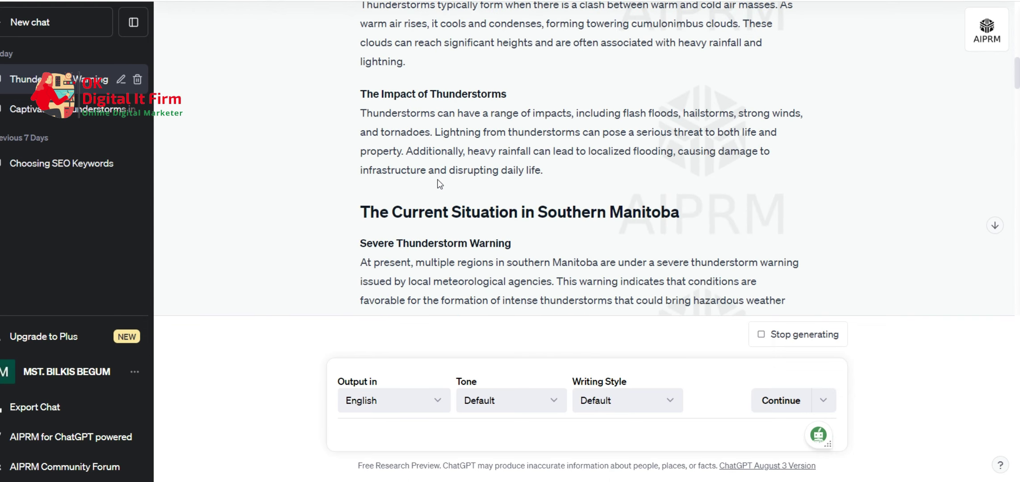
{"action": "scroll", "coordinate": [440, 184], "scroll_direction": "up", "scroll_amount": 6}
{"action": "scroll", "coordinate": [439, 183], "scroll_direction": "up", "scroll_amount": 5}
{"action": "scroll", "coordinate": [438, 181], "scroll_direction": "down", "scroll_amount": 15}
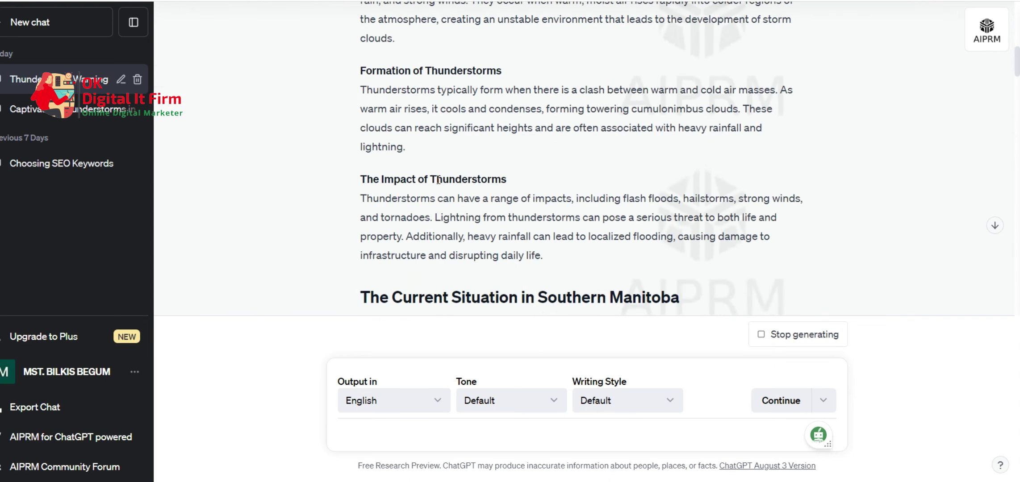
{"action": "scroll", "coordinate": [440, 183], "scroll_direction": "down", "scroll_amount": 20}
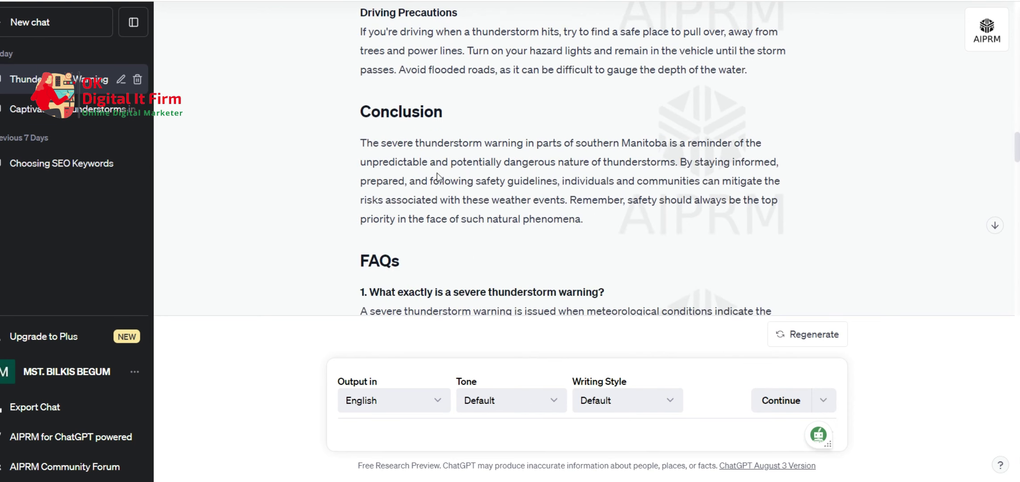
{"action": "scroll", "coordinate": [443, 185], "scroll_direction": "down", "scroll_amount": 4}
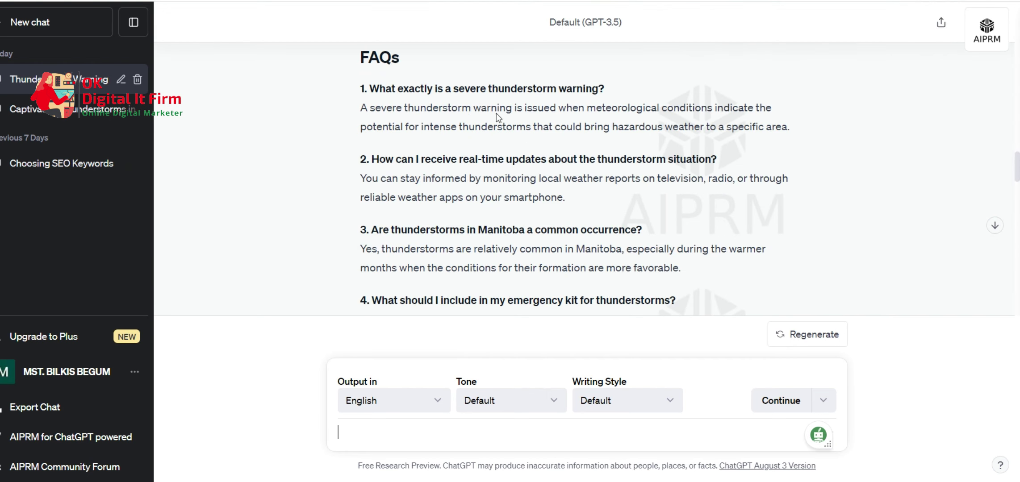
Review the newly generated shorter article from its heading to its conclusion.
{"action": "scroll", "coordinate": [500, 118], "scroll_direction": "down", "scroll_amount": 9}
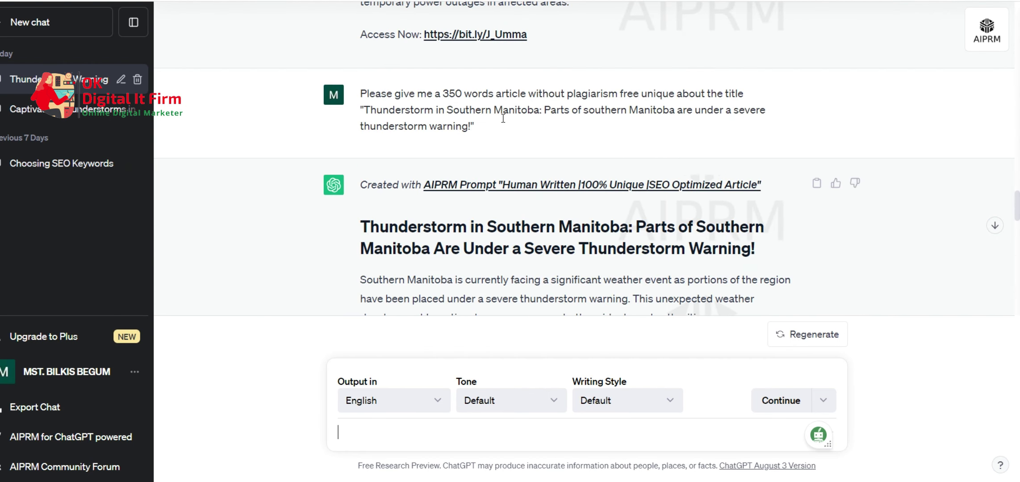
{"action": "scroll", "coordinate": [471, 131], "scroll_direction": "down", "scroll_amount": 3}
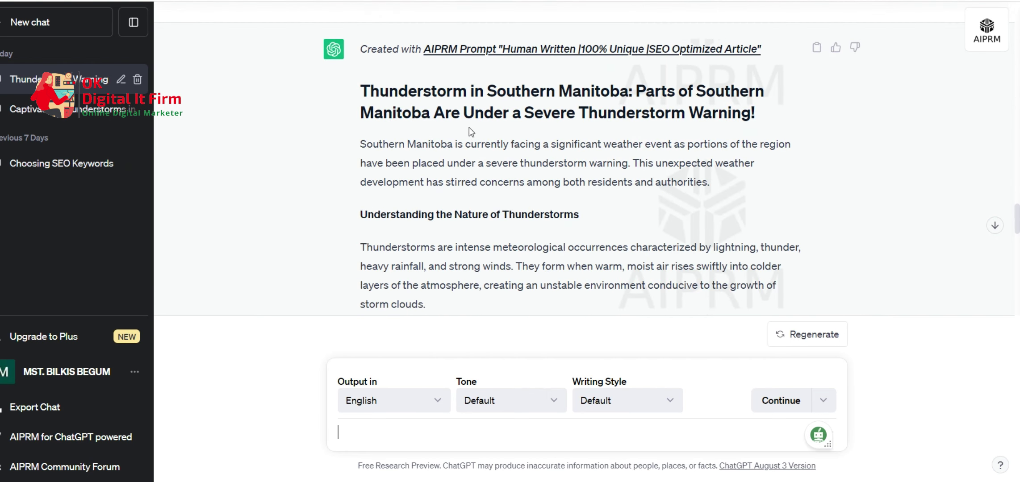
{"action": "scroll", "coordinate": [459, 148], "scroll_direction": "down", "scroll_amount": 18}
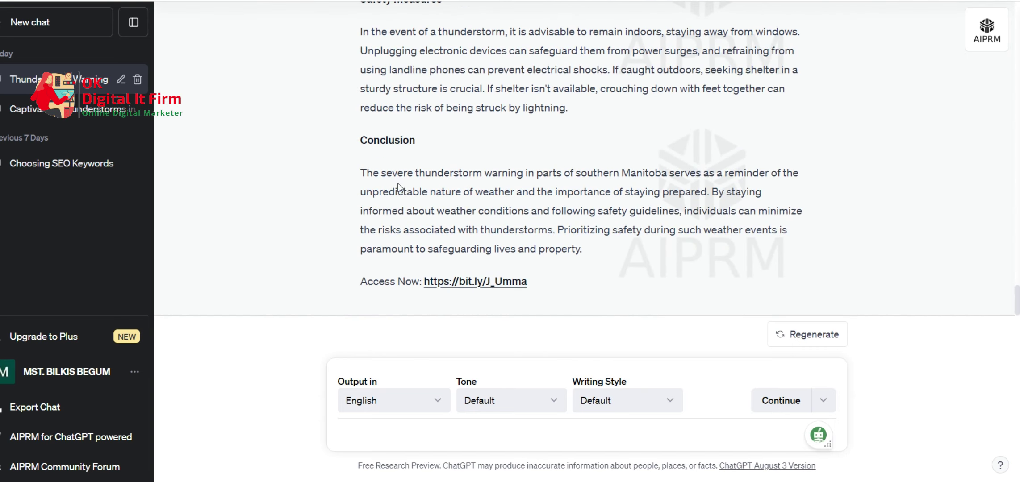
{"action": "scroll", "coordinate": [398, 184], "scroll_direction": "up", "scroll_amount": 8}
{"action": "scroll", "coordinate": [411, 223], "scroll_direction": "up", "scroll_amount": 10}
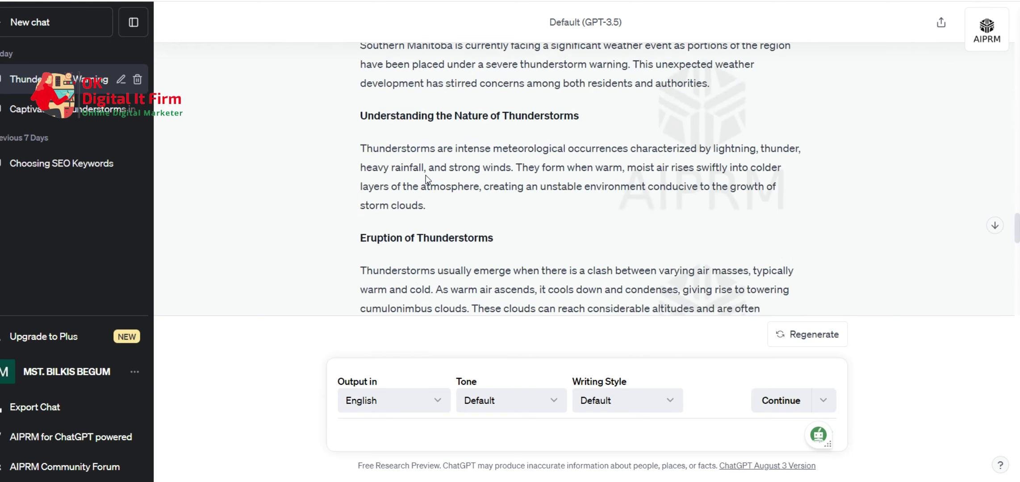
{"action": "scroll", "coordinate": [433, 154], "scroll_direction": "down", "scroll_amount": 2}
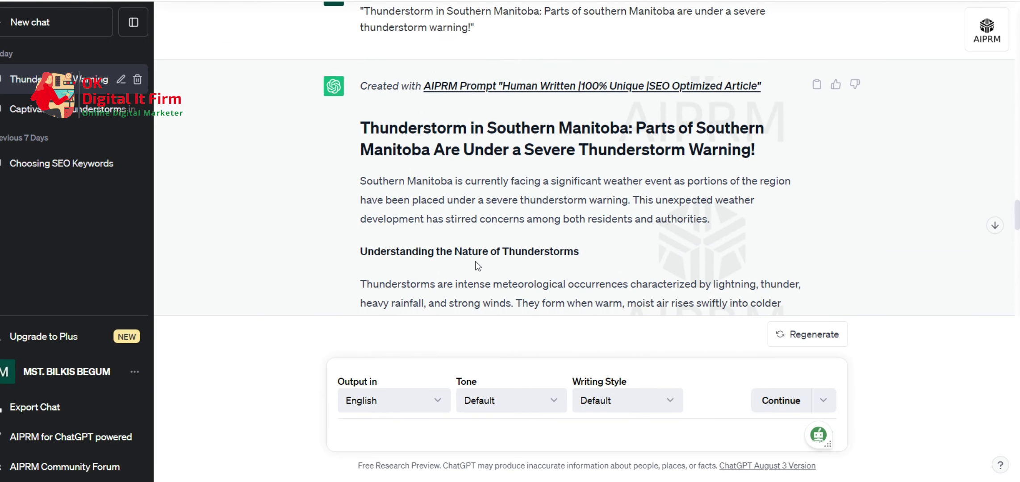
{"action": "scroll", "coordinate": [554, 250], "scroll_direction": "down", "scroll_amount": 2}
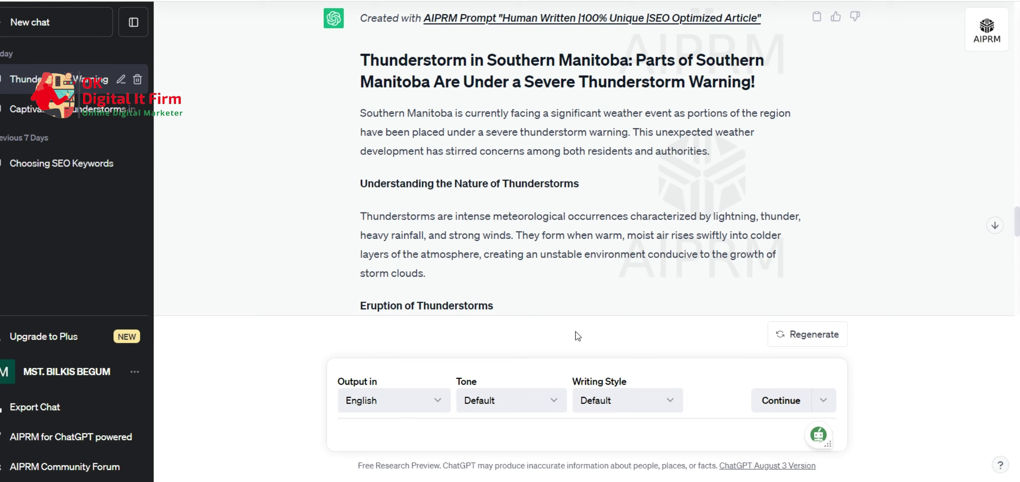
Send the follow-up request "Please give me the pros and cons" in the same chat.
{"action": "type", "text": "Please give me the pros "}
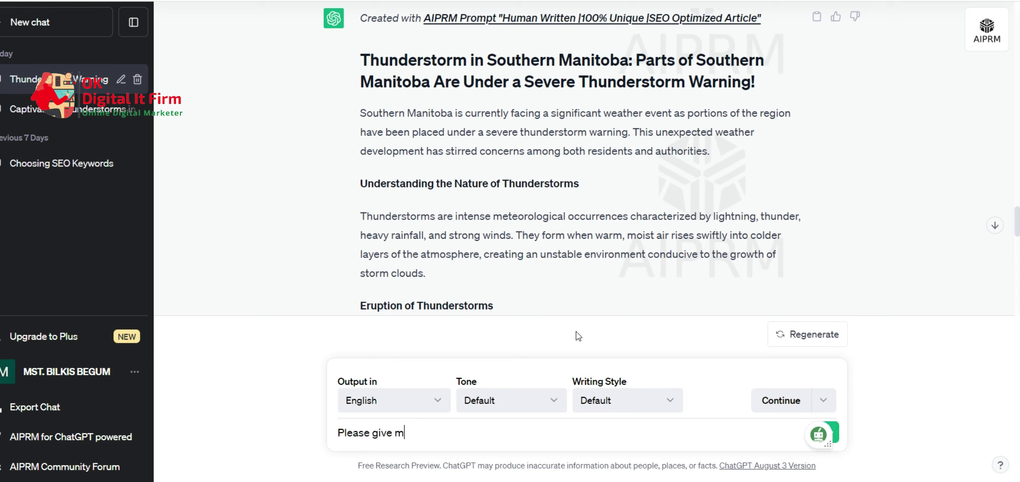
{"action": "type", "text": "and cons"}
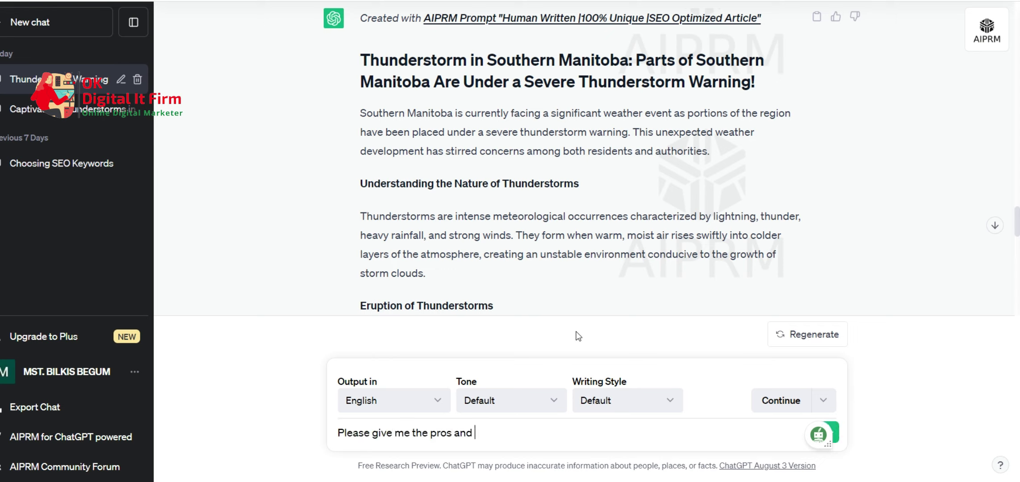
{"action": "key", "text": "Return"}
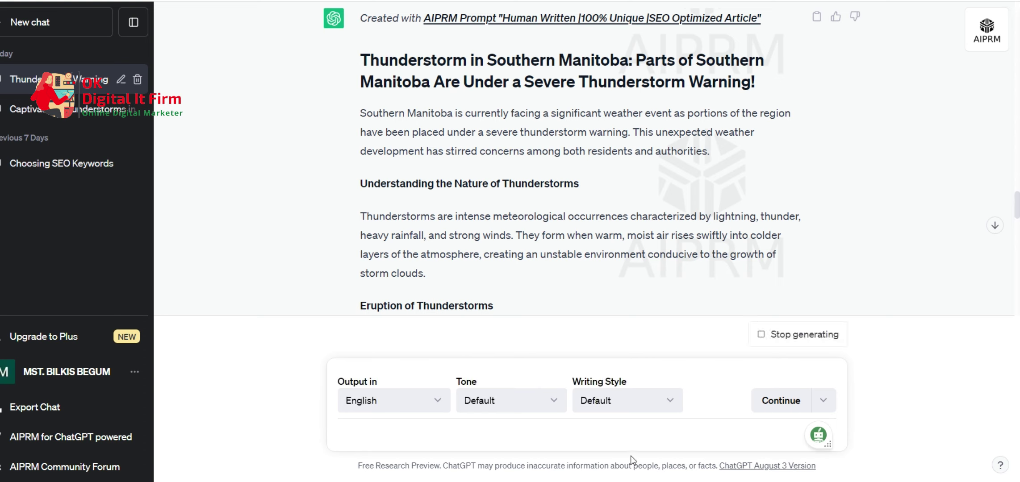
Send the follow-up request "please give me 10 FAQs" in the same chat.
{"action": "type", "text": "please giv"}
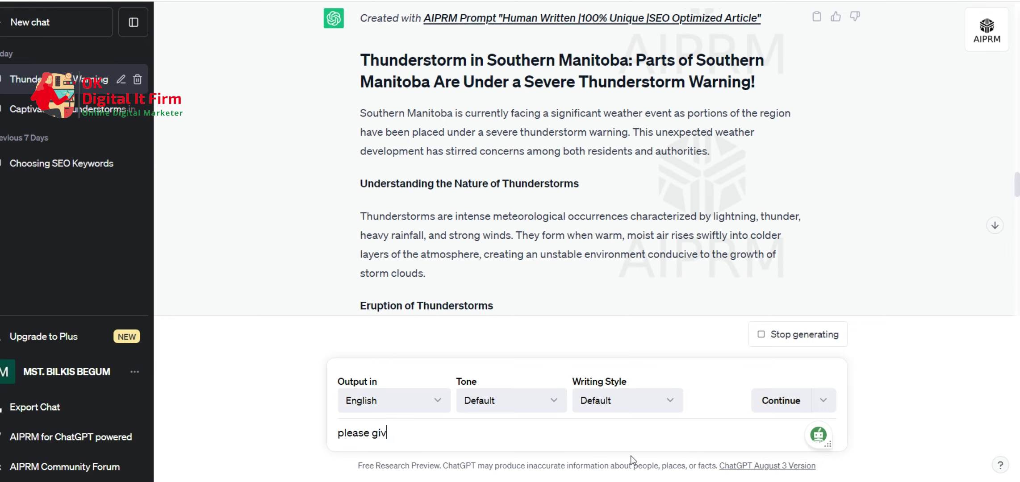
{"action": "type", "text": "e me 10 FAQs"}
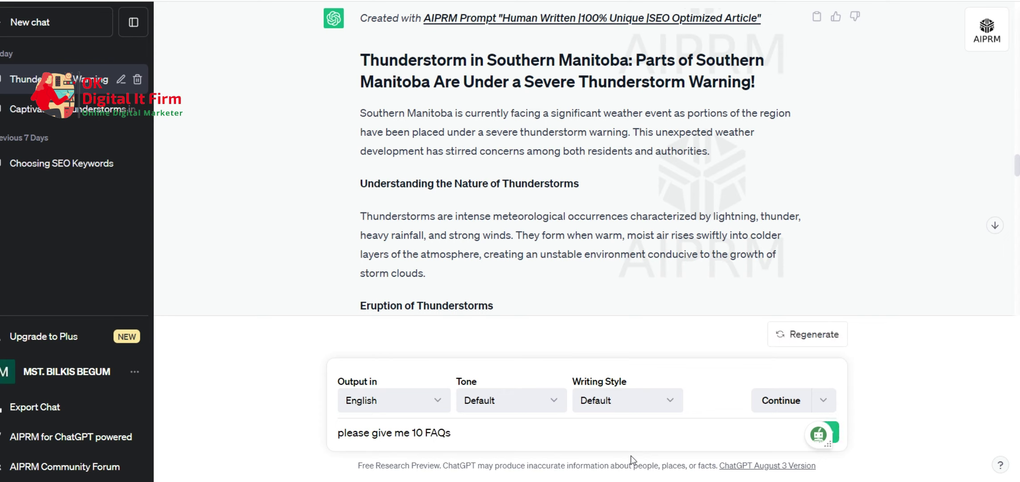
{"action": "key", "text": "Return"}
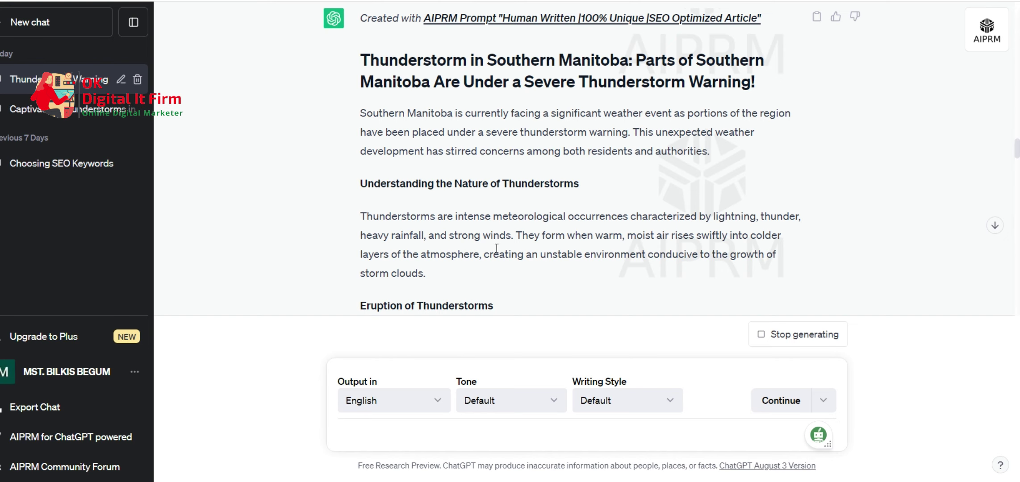
Review the generated pros and cons of the thunderstorm warning and the FAQ list that follows them.
{"action": "scroll", "coordinate": [472, 250], "scroll_direction": "down", "scroll_amount": 15}
{"action": "scroll", "coordinate": [493, 249], "scroll_direction": "down", "scroll_amount": 10}
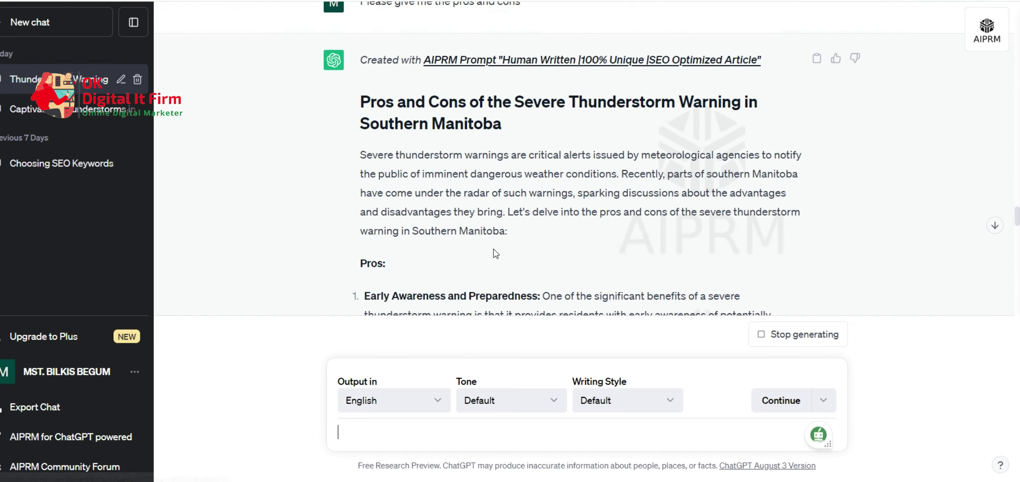
{"action": "scroll", "coordinate": [494, 249], "scroll_direction": "up", "scroll_amount": 4}
{"action": "scroll", "coordinate": [494, 253], "scroll_direction": "down", "scroll_amount": 3}
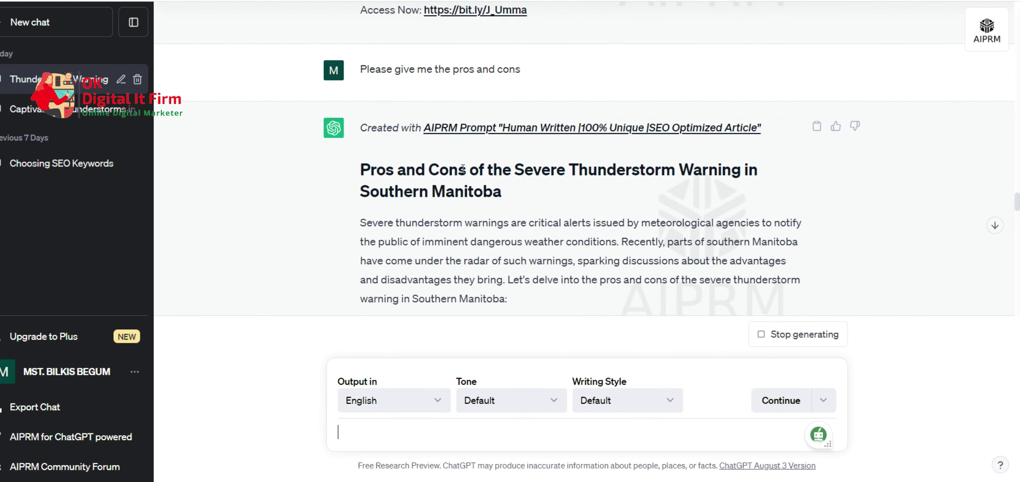
{"action": "scroll", "coordinate": [441, 169], "scroll_direction": "down", "scroll_amount": 5}
{"action": "scroll", "coordinate": [453, 218], "scroll_direction": "down", "scroll_amount": 15}
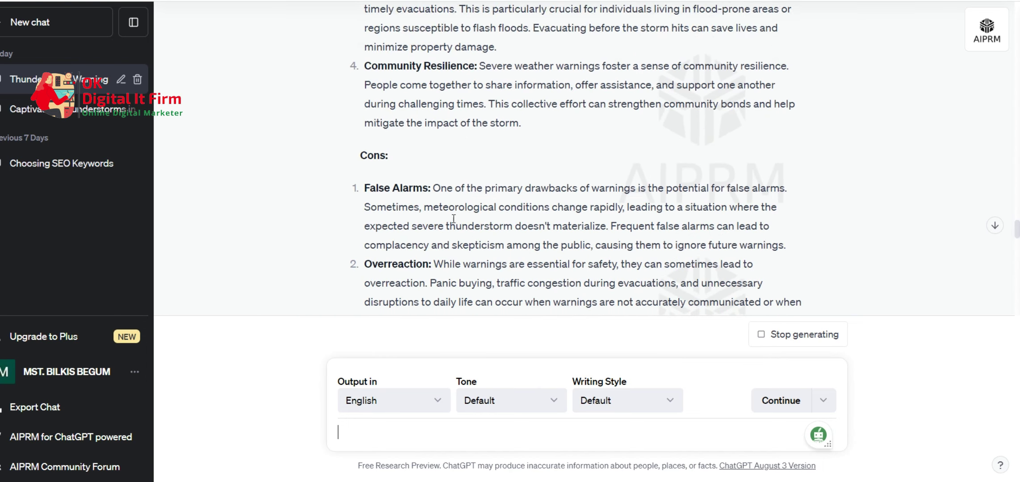
{"action": "scroll", "coordinate": [453, 214], "scroll_direction": "down", "scroll_amount": 6}
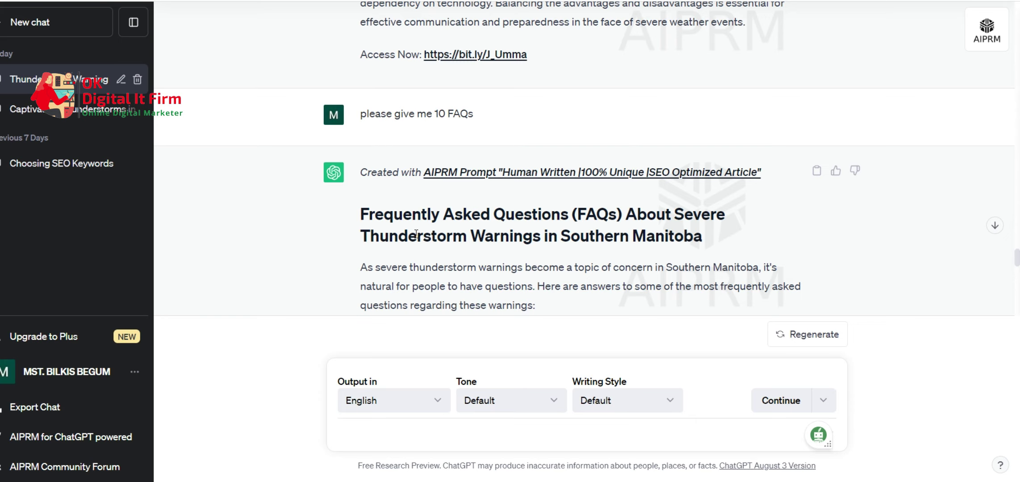
{"action": "scroll", "coordinate": [429, 206], "scroll_direction": "down", "scroll_amount": 3}
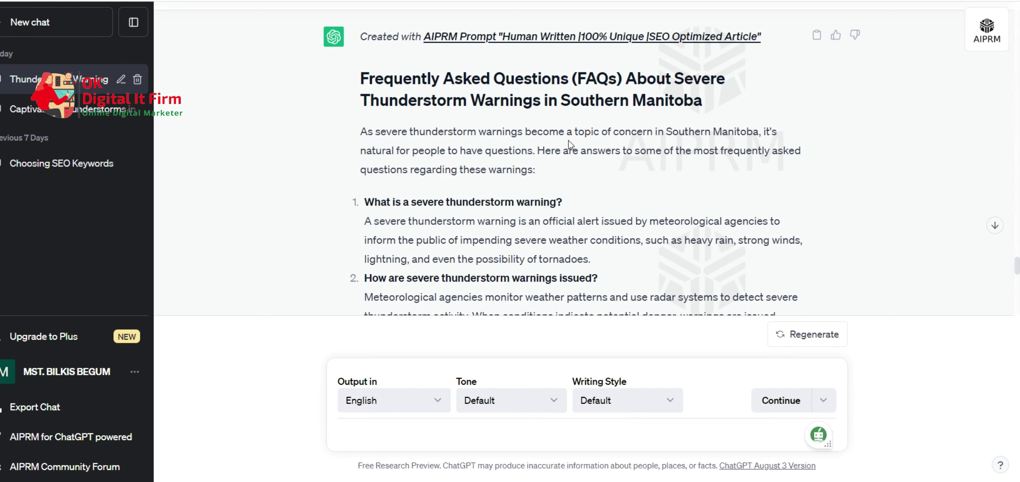
{"action": "scroll", "coordinate": [467, 126], "scroll_direction": "down", "scroll_amount": 13}
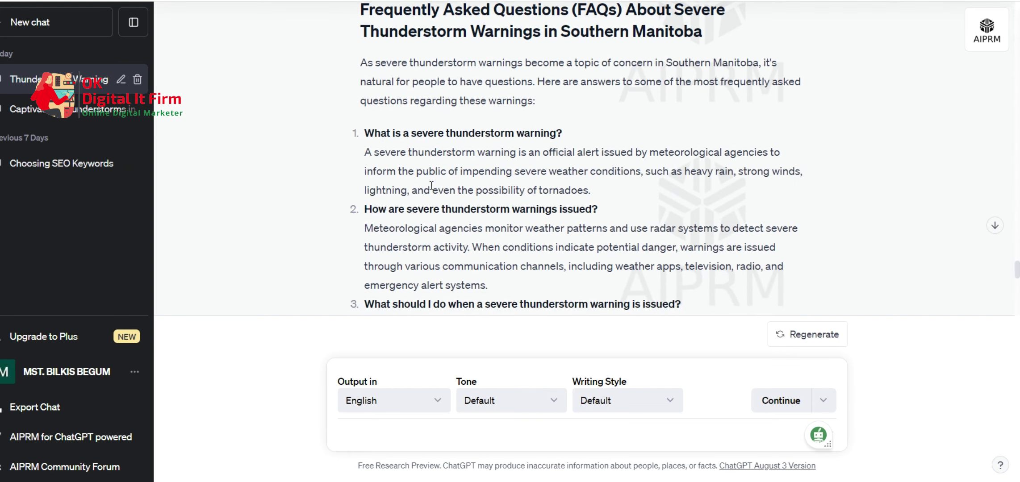
{"action": "scroll", "coordinate": [414, 191], "scroll_direction": "down", "scroll_amount": 4}
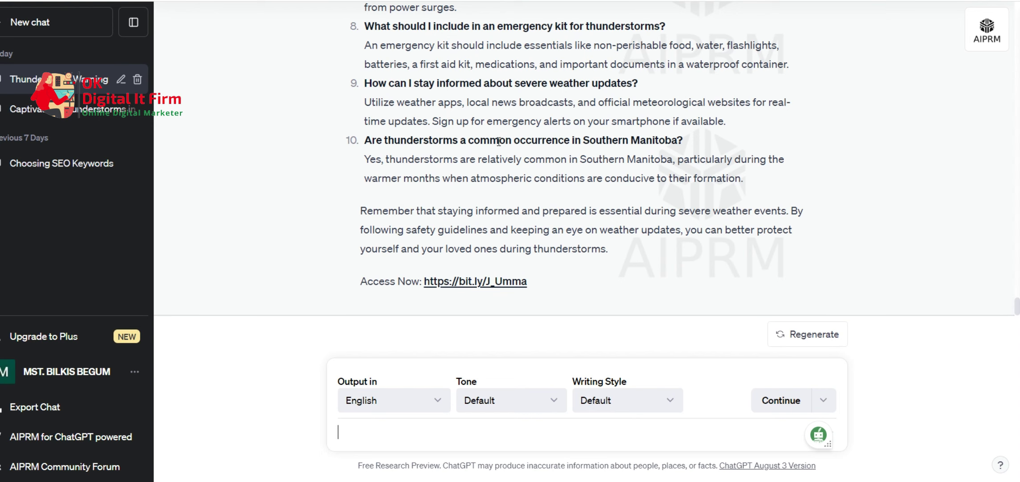
Copy the whole shorter thunderstorm article from its heading down to its conclusion.
{"action": "scroll", "coordinate": [499, 142], "scroll_direction": "up", "scroll_amount": 18}
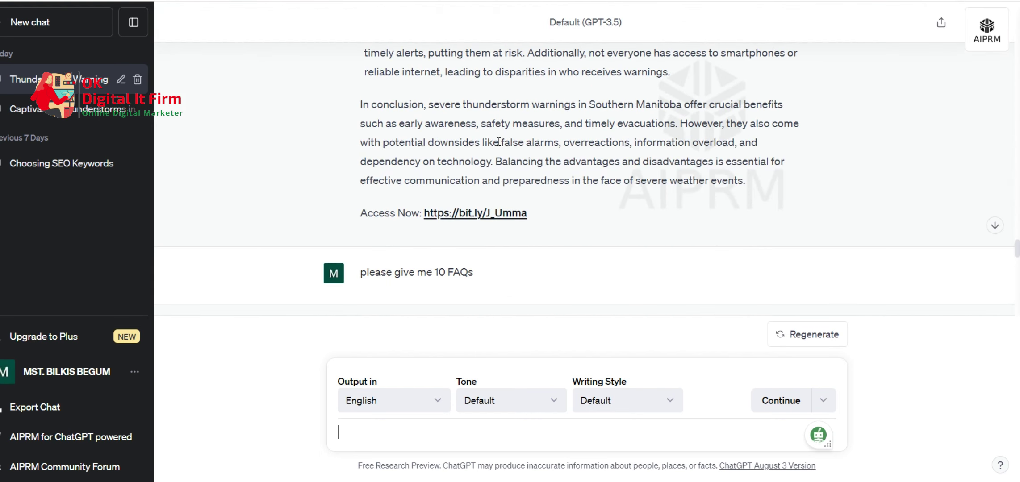
{"action": "scroll", "coordinate": [498, 142], "scroll_direction": "up", "scroll_amount": 1}
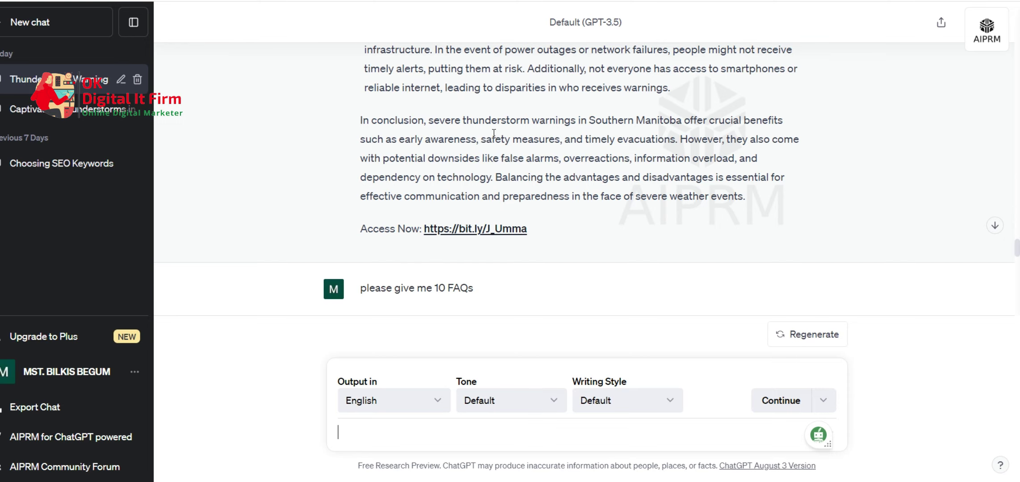
{"action": "scroll", "coordinate": [494, 133], "scroll_direction": "up", "scroll_amount": 15}
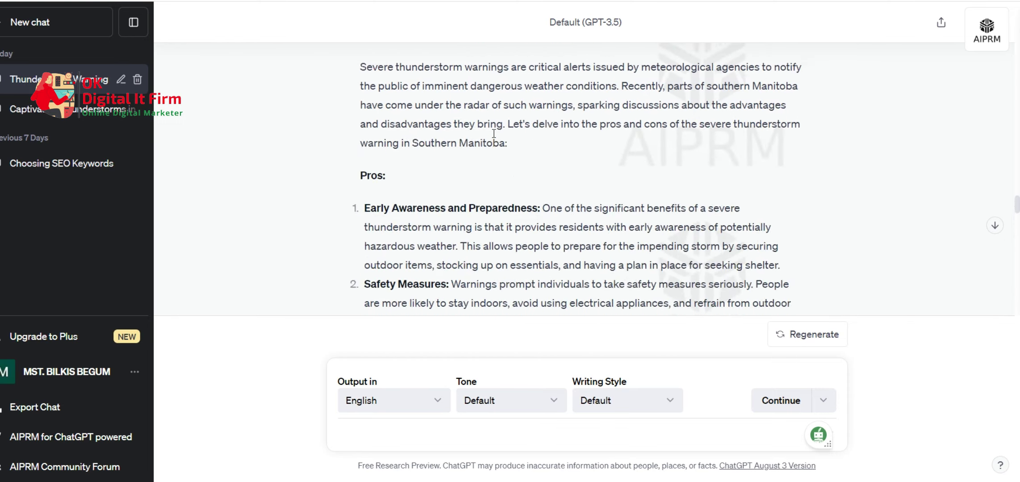
{"action": "scroll", "coordinate": [494, 133], "scroll_direction": "up", "scroll_amount": 15}
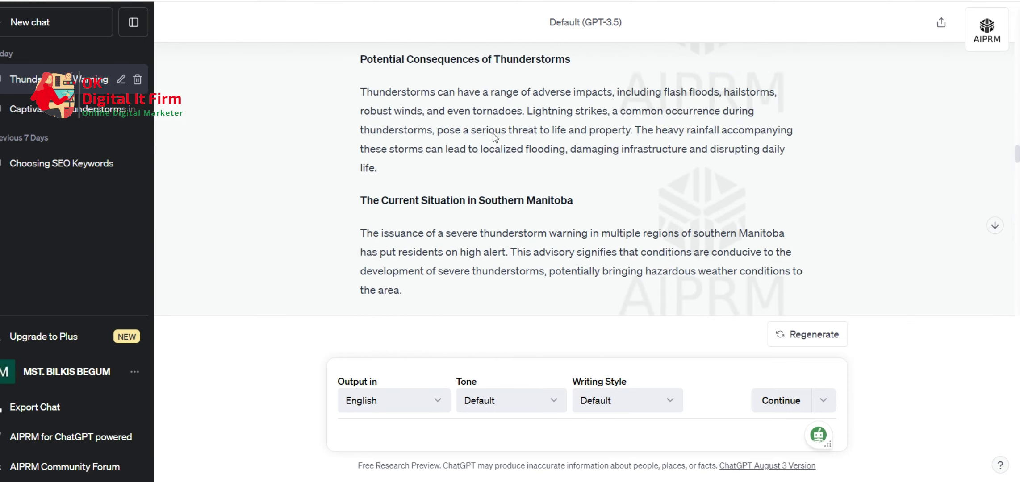
{"action": "scroll", "coordinate": [494, 136], "scroll_direction": "up", "scroll_amount": 10}
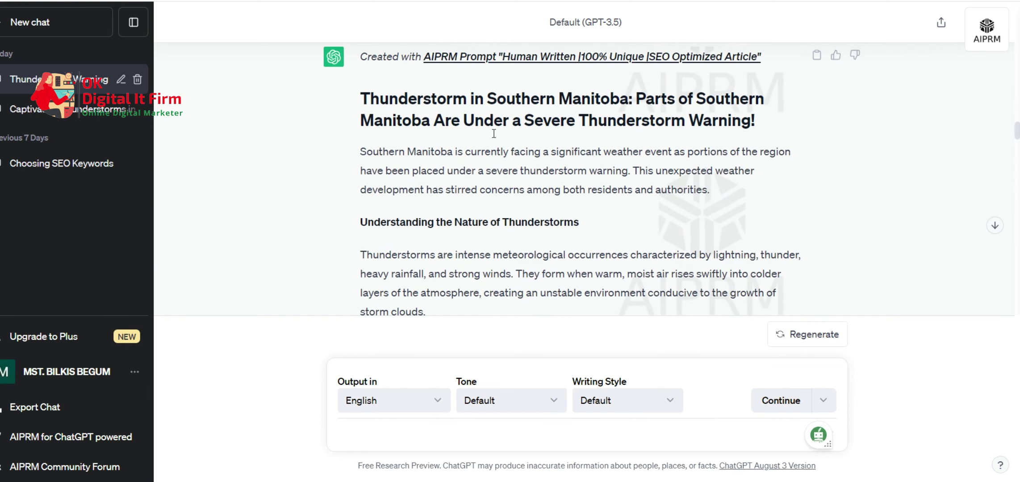
{"action": "scroll", "coordinate": [494, 133], "scroll_direction": "up", "scroll_amount": 2}
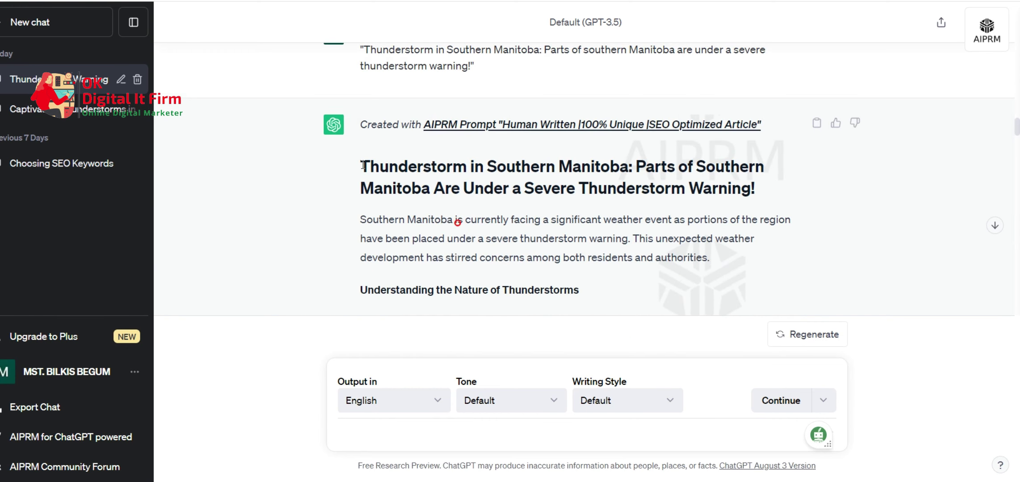
{"action": "left_click_drag", "start_coordinate": [361, 166], "coordinate": [386, 181]}
{"action": "scroll", "coordinate": [384, 176], "scroll_direction": "down", "scroll_amount": 8}
{"action": "scroll", "coordinate": [385, 176], "scroll_direction": "down", "scroll_amount": 8}
{"action": "scroll", "coordinate": [385, 176], "scroll_direction": "down", "scroll_amount": 3}
{"action": "scroll", "coordinate": [385, 176], "scroll_direction": "down", "scroll_amount": 3}
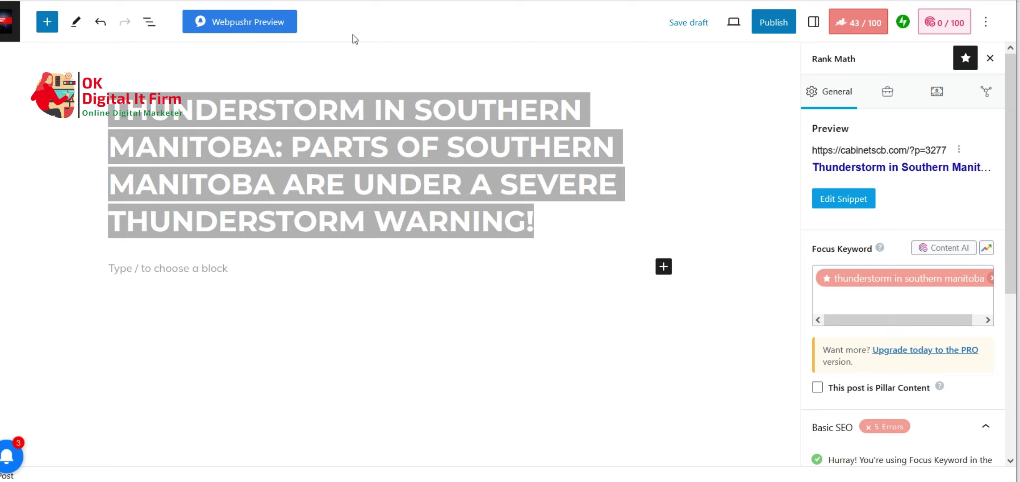
Open Duplichecker in a new browser tab and examine the plagiarism report for the thunderstorm article.
{"action": "key", "text": "ctrl+t"}
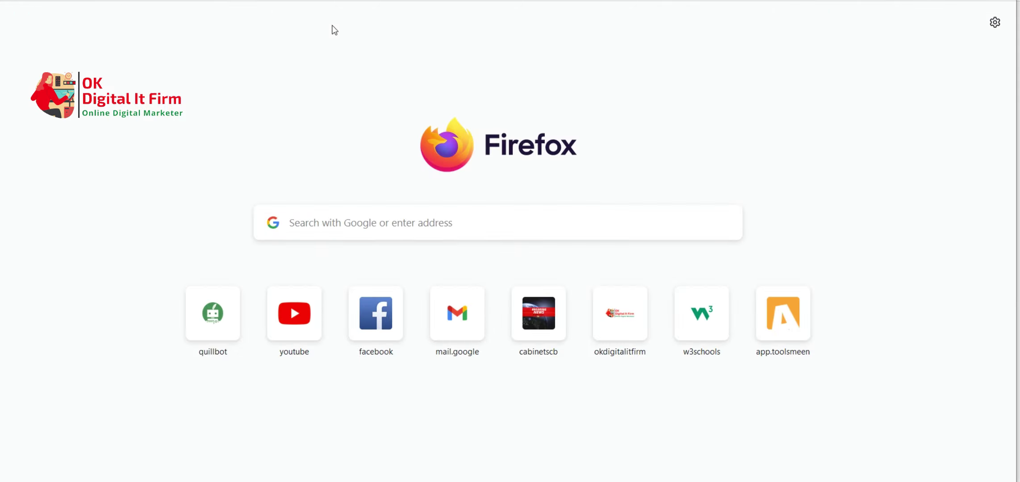
{"action": "type", "text": "duplichecker"}
{"action": "left_click", "coordinate": [194, 65]}
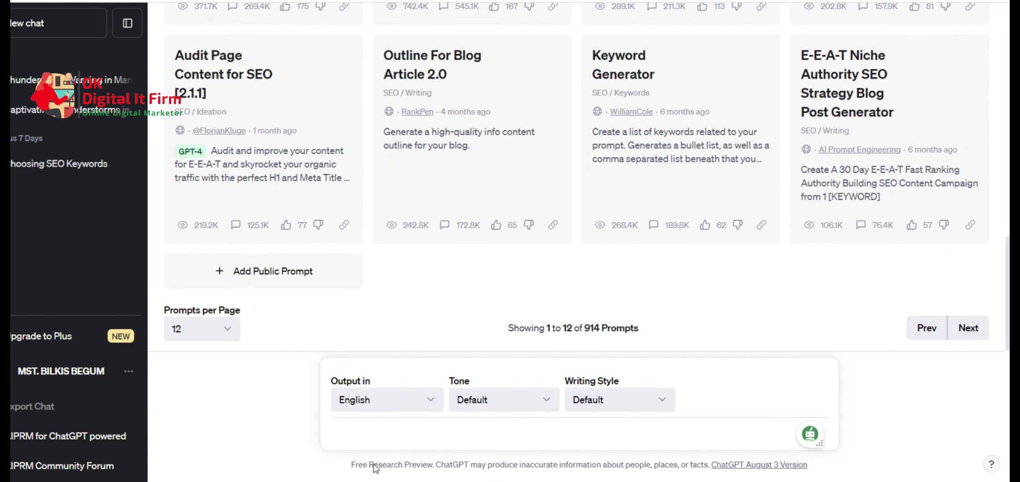
{"action": "key", "text": "alt+Tab"}
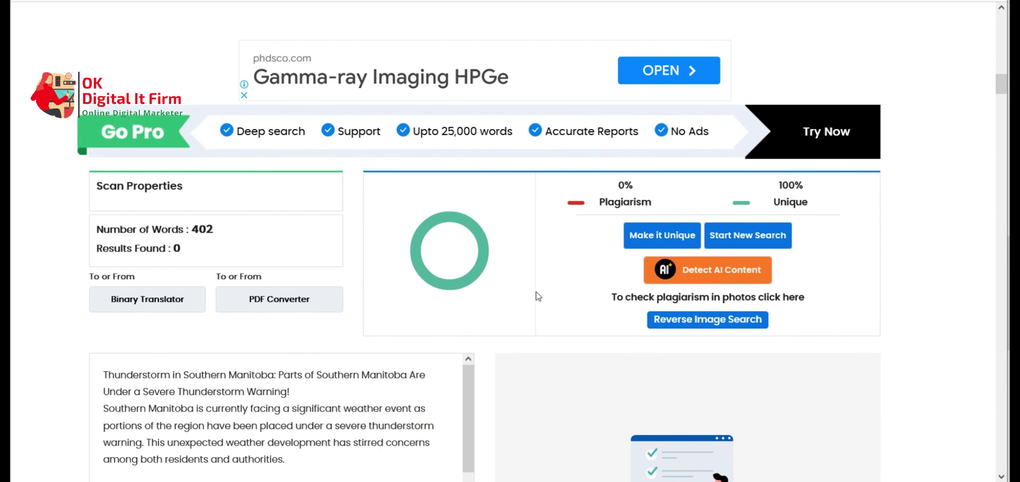
{"action": "scroll", "coordinate": [554, 306], "scroll_direction": "down", "scroll_amount": 2}
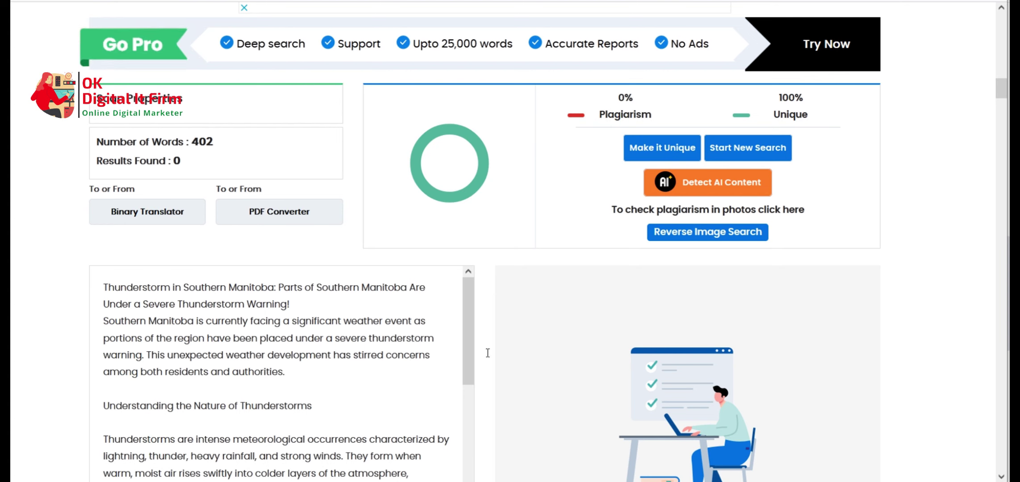
{"action": "scroll", "coordinate": [536, 331], "scroll_direction": "down", "scroll_amount": 2}
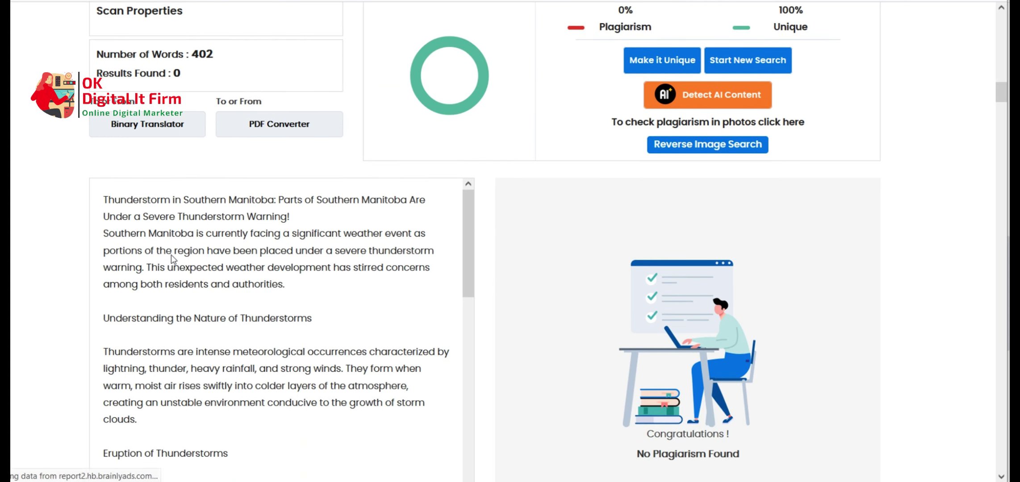
Copy the passage from "Manitoba is currently facing" through "have been pla" in the checked article text.
{"action": "left_click_drag", "start_coordinate": [149, 235], "coordinate": [277, 264]}
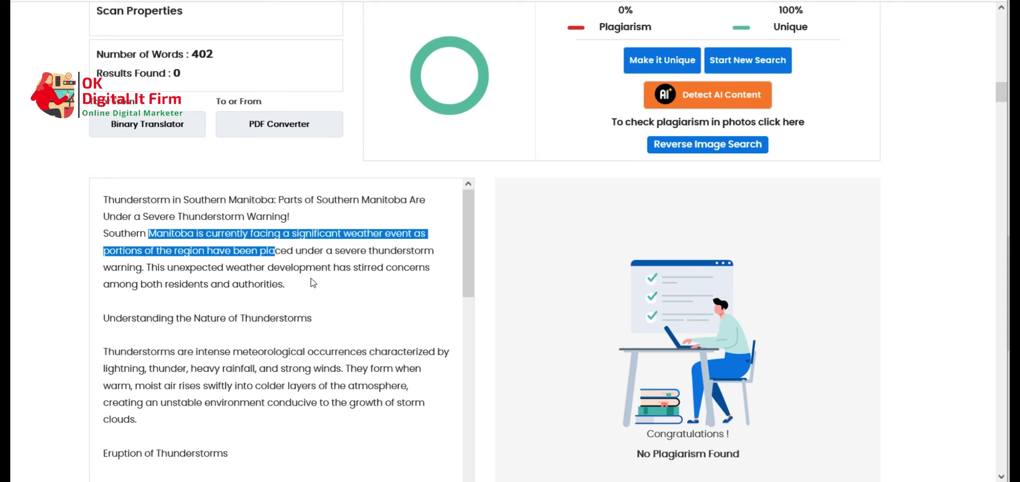
{"action": "right_click", "coordinate": [234, 235]}
{"action": "left_click", "coordinate": [263, 253]}
Switch to QuillBot's Paraphraser, paste the copied Manitoba weather passage as the source text and paraphrase it.
{"action": "left_click", "coordinate": [349, 402]}
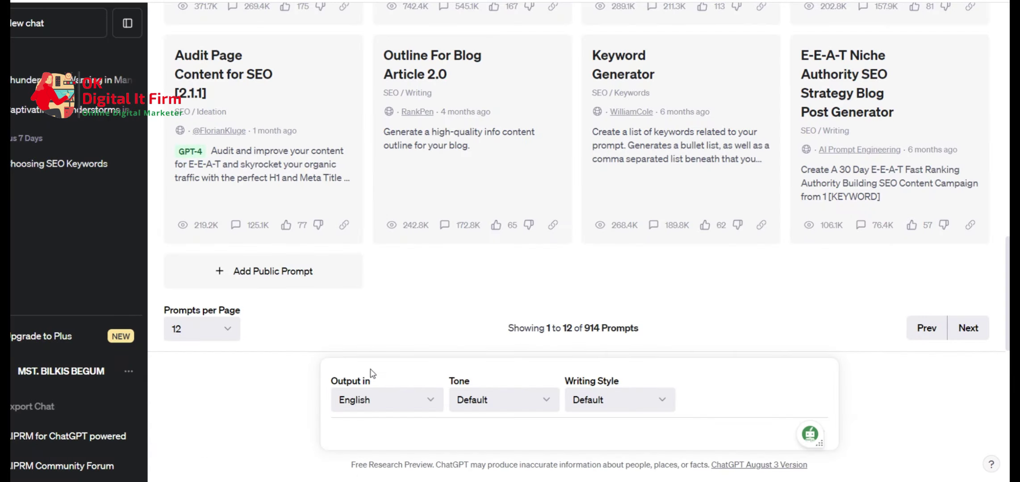
{"action": "left_click", "coordinate": [333, 467]}
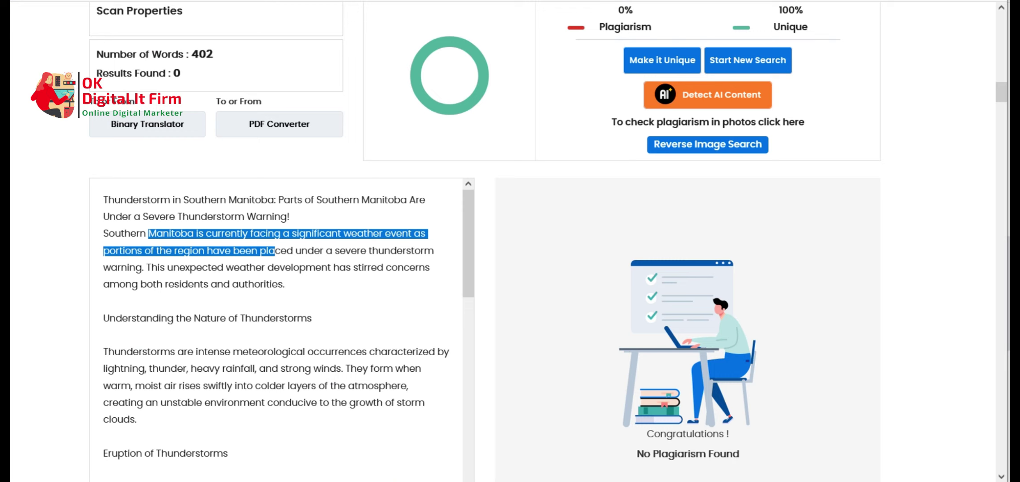
{"action": "left_click", "coordinate": [462, 2]}
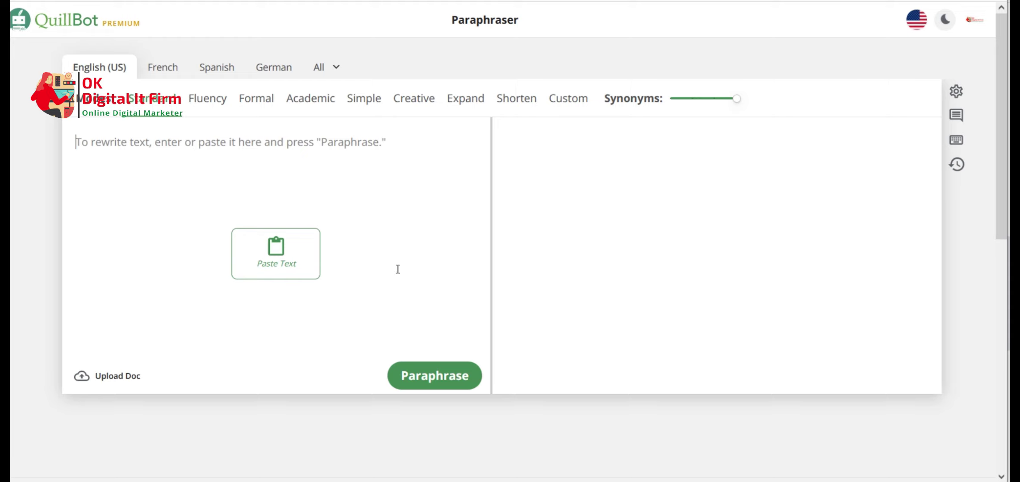
{"action": "type", "text": "Manitoba is currently facing a significant weather event as portions of the region have been pla"}
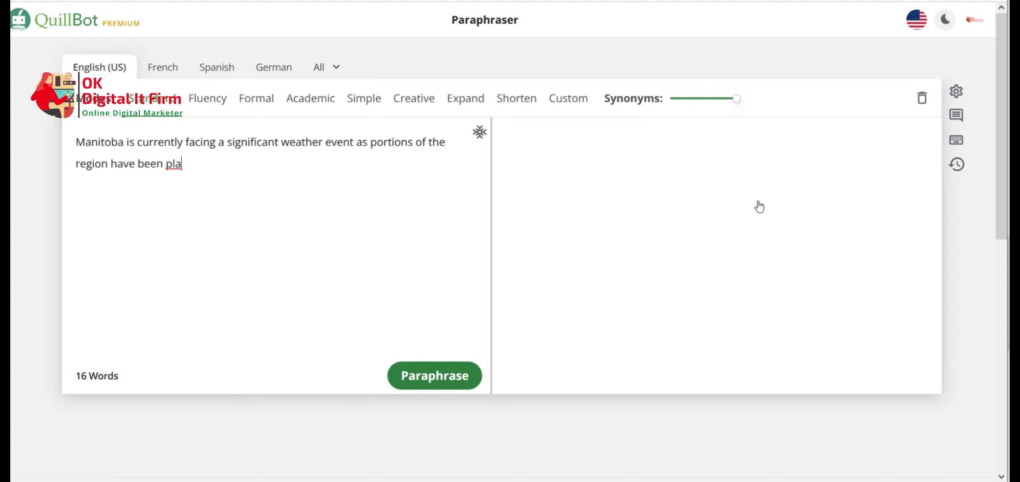
{"action": "key", "text": "Tab"}
{"action": "key", "text": "Return"}
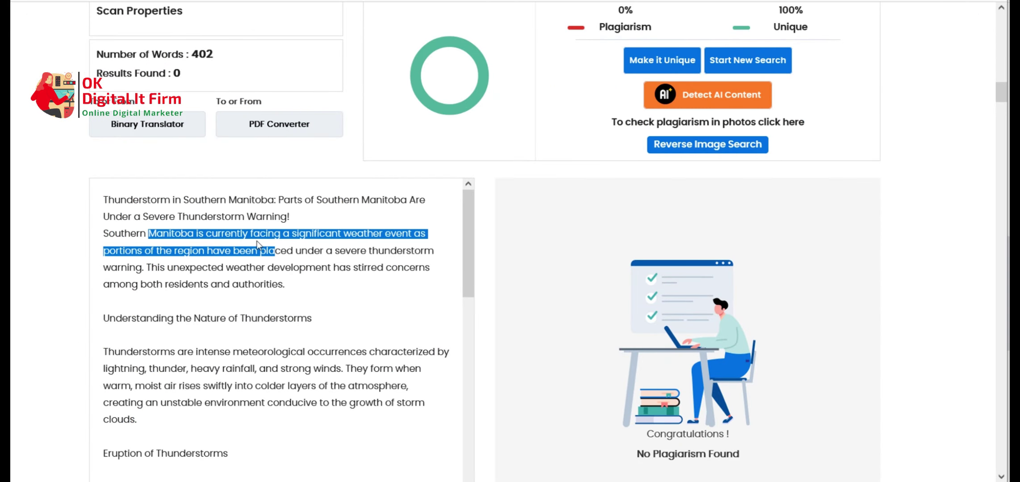
Copy the entire article from Duplichecker's input text and paste it into the body of the WordPress thunderstorm post.
{"action": "scroll", "coordinate": [811, 223], "scroll_direction": "up", "scroll_amount": 15}
{"action": "scroll", "coordinate": [817, 223], "scroll_direction": "up", "scroll_amount": 10}
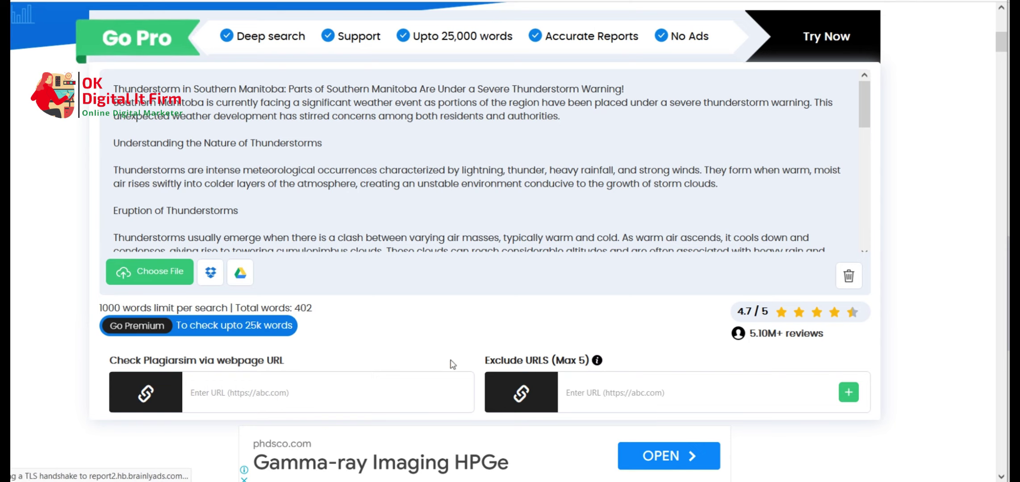
{"action": "scroll", "coordinate": [575, 353], "scroll_direction": "down", "scroll_amount": 15}
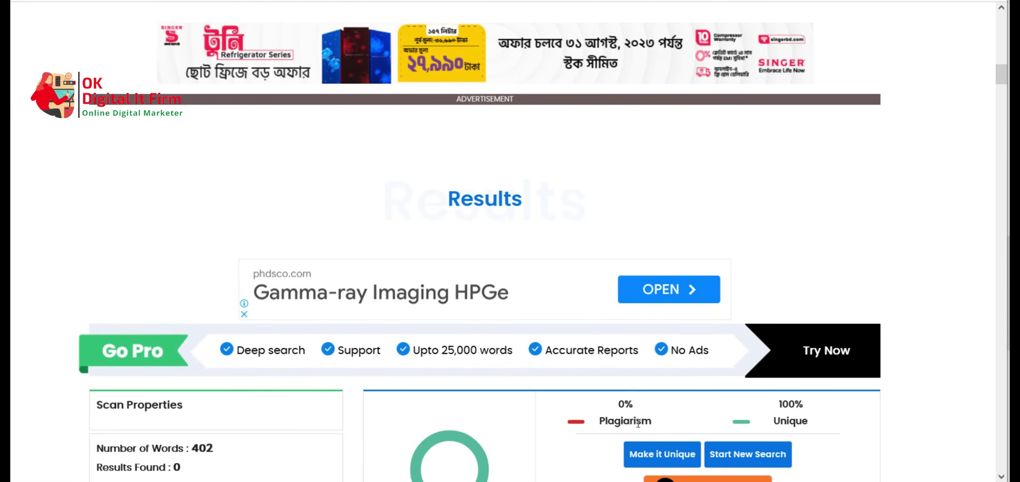
{"action": "scroll", "coordinate": [593, 329], "scroll_direction": "down", "scroll_amount": 4}
{"action": "scroll", "coordinate": [594, 330], "scroll_direction": "up", "scroll_amount": 15}
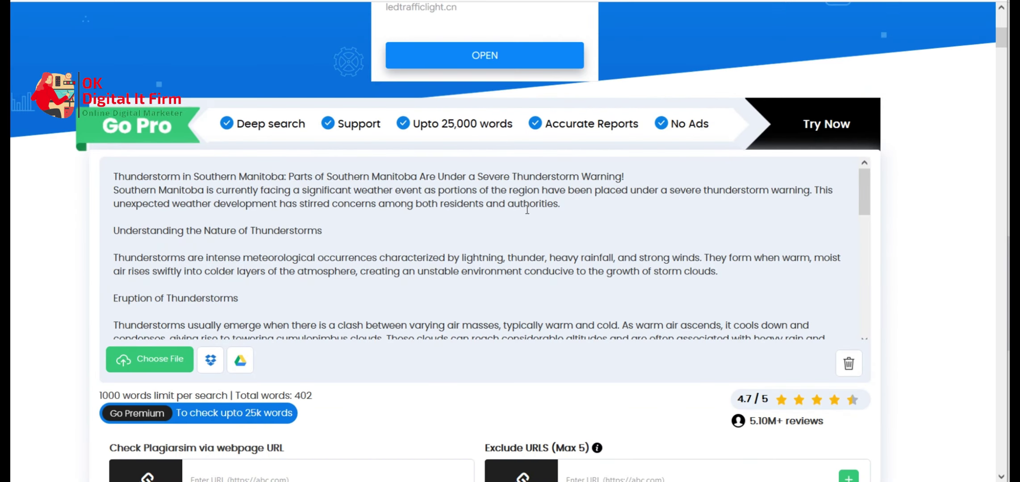
{"action": "left_click", "coordinate": [425, 250]}
{"action": "key", "text": "ctrl+a"}
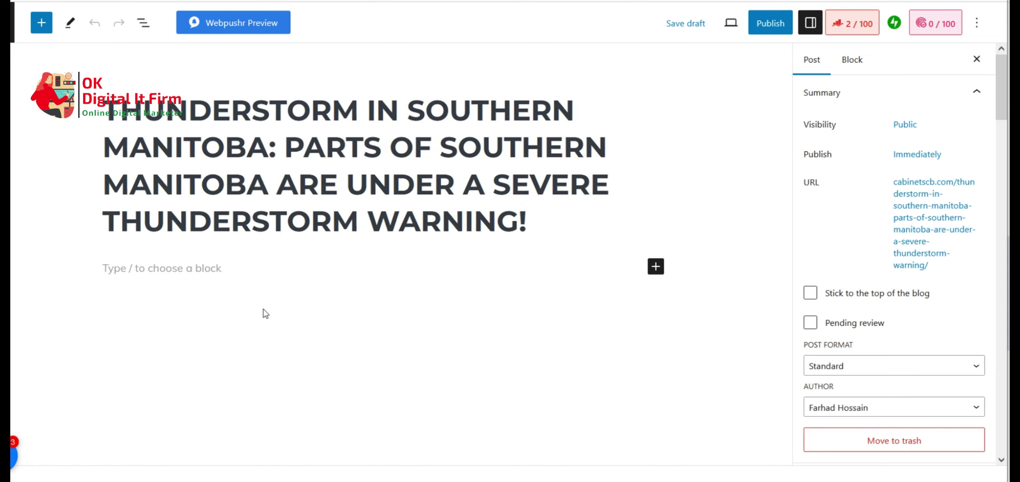
{"action": "left_click", "coordinate": [207, 271]}
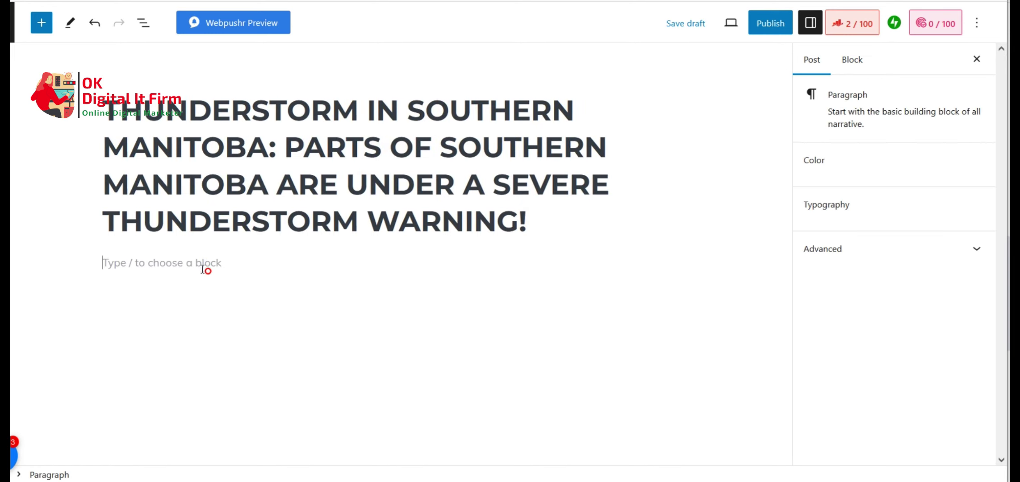
{"action": "key", "text": "ctrl+v"}
{"action": "scroll", "coordinate": [417, 405], "scroll_direction": "down", "scroll_amount": 2}
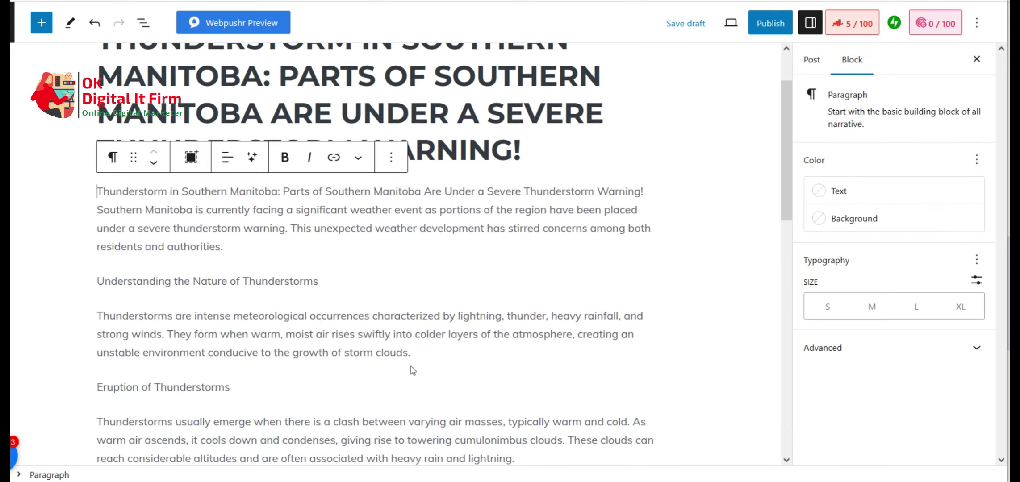
Add "thunderstorm in southern manitoba" as the post's Rank Math focus keyword.
{"action": "left_click", "coordinate": [853, 24]}
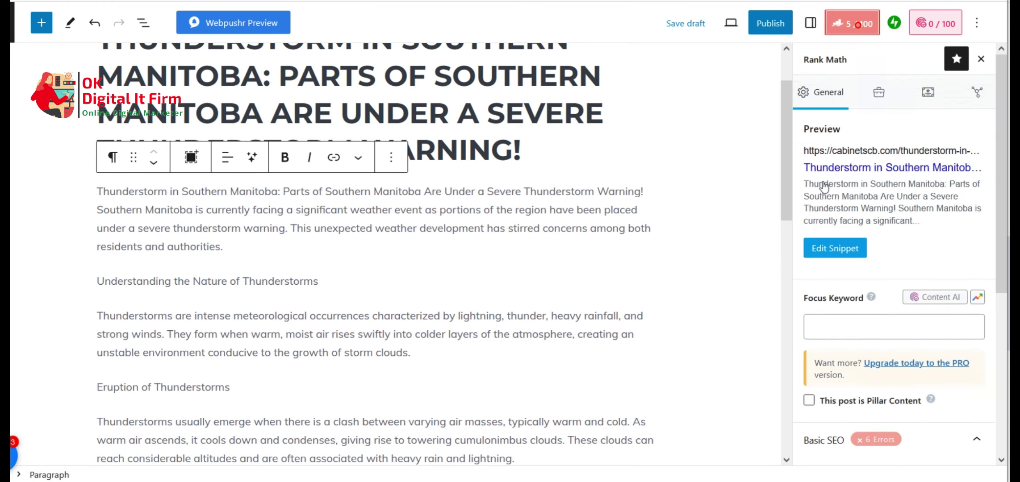
{"action": "left_click", "coordinate": [822, 321]}
{"action": "scroll", "coordinate": [637, 320], "scroll_direction": "up", "scroll_amount": 2}
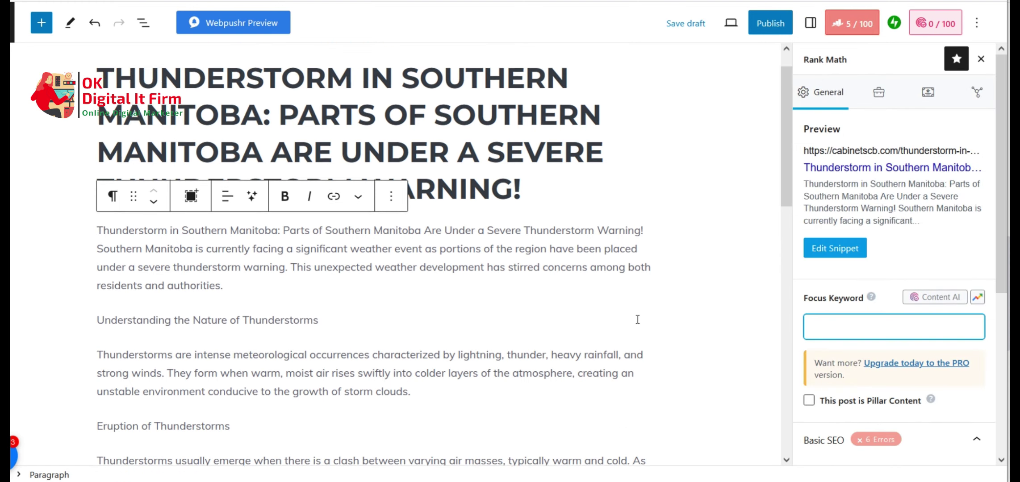
{"action": "key", "text": "ctrl+v"}
{"action": "key", "text": "Return"}
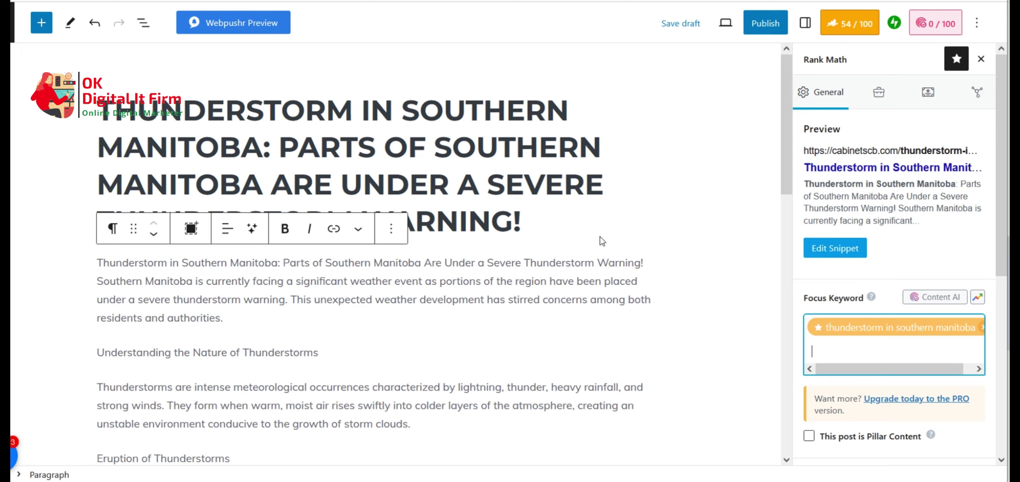
Transform the "Understanding the Nature of Thunderstorms" paragraph into an H2 heading.
{"action": "scroll", "coordinate": [664, 182], "scroll_direction": "down", "scroll_amount": 2}
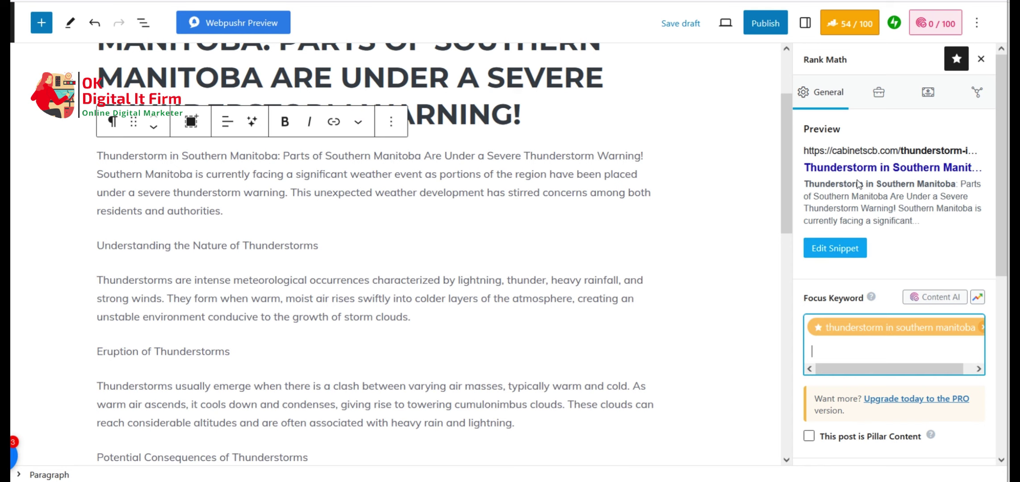
{"action": "scroll", "coordinate": [309, 252], "scroll_direction": "up", "scroll_amount": 2}
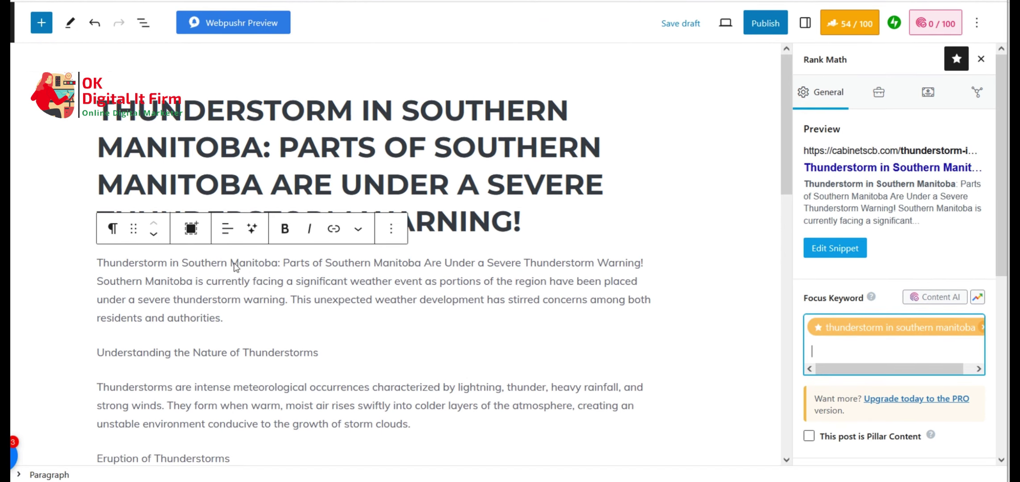
{"action": "left_click_drag", "start_coordinate": [319, 353], "coordinate": [98, 353]}
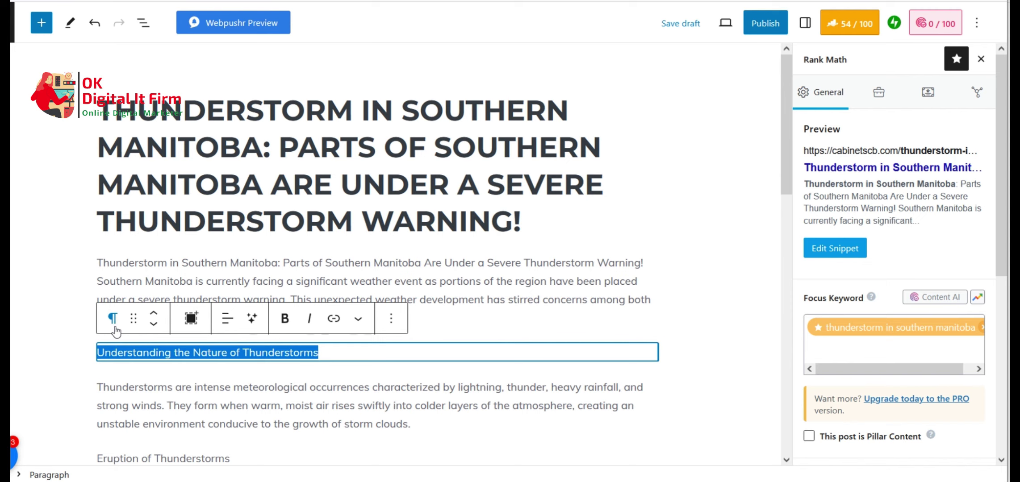
{"action": "left_click", "coordinate": [114, 321]}
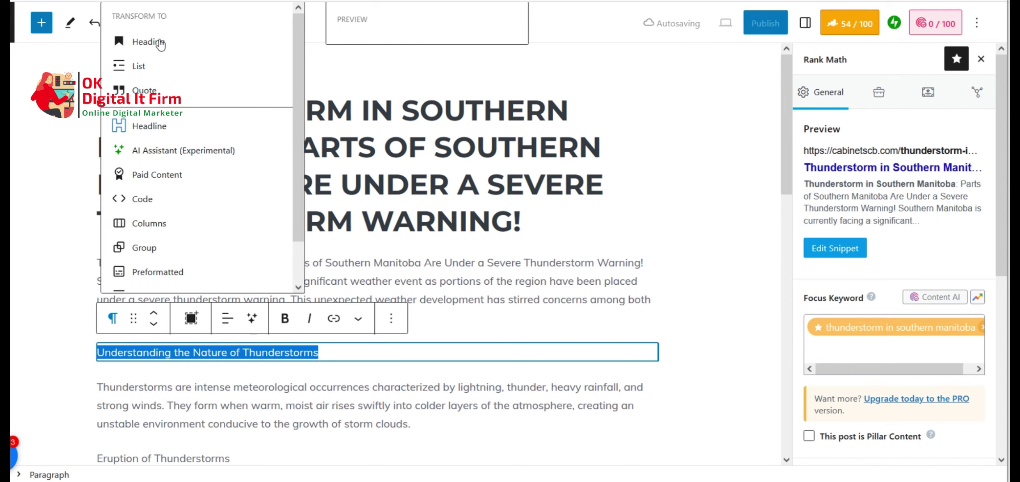
{"action": "left_click", "coordinate": [159, 42]}
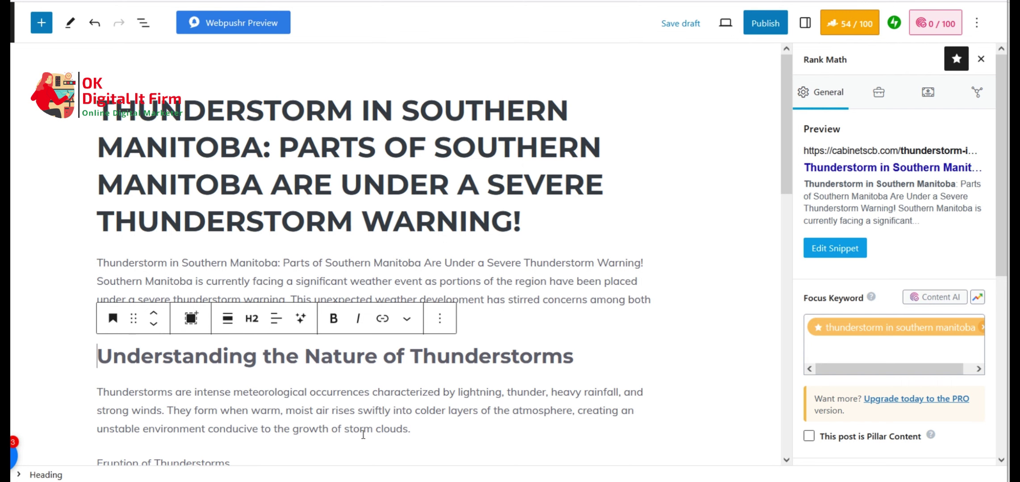
Make the "Eruption of Thunderstorms" line bold and transform it into a subheading one level below the H2 section heading.
{"action": "scroll", "coordinate": [361, 433], "scroll_direction": "down", "scroll_amount": 5}
{"action": "scroll", "coordinate": [286, 384], "scroll_direction": "up", "scroll_amount": 3}
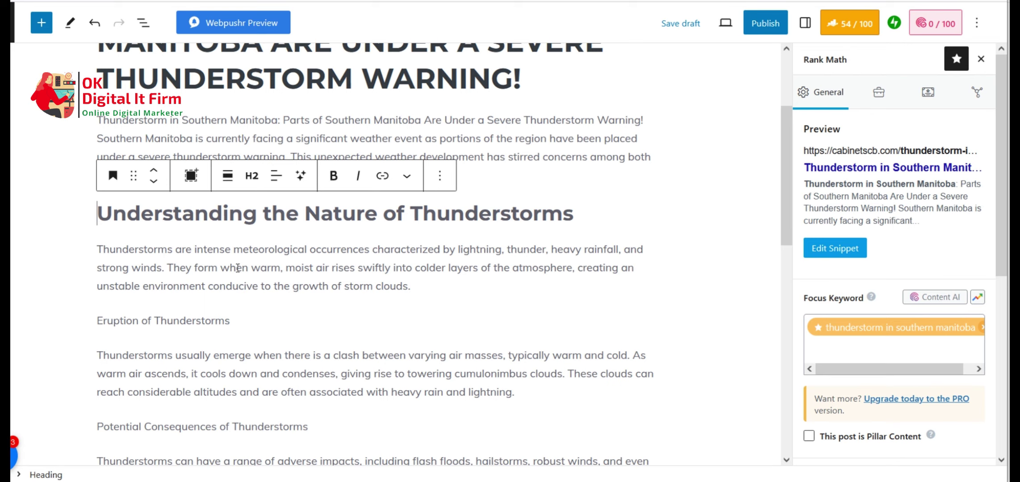
{"action": "triple_click", "coordinate": [171, 319]}
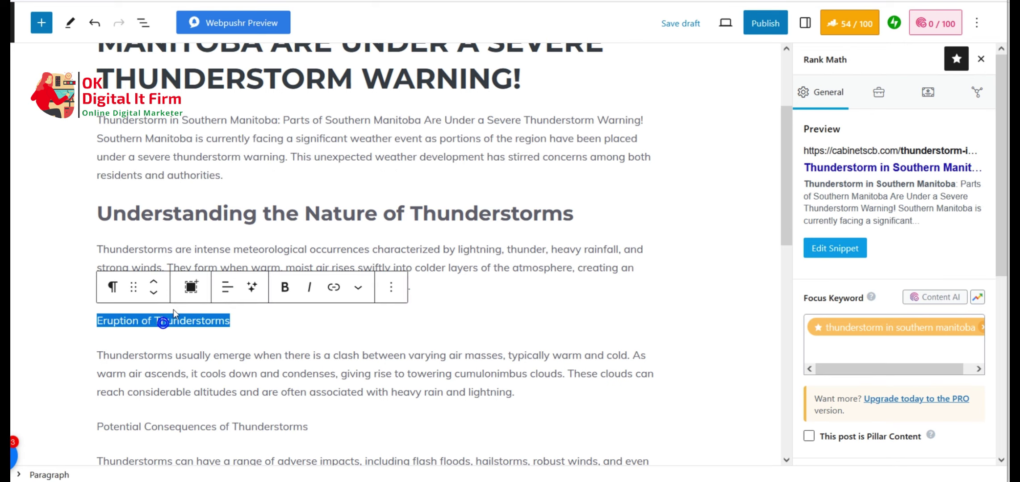
{"action": "left_click", "coordinate": [286, 291]}
{"action": "left_click", "coordinate": [113, 288]}
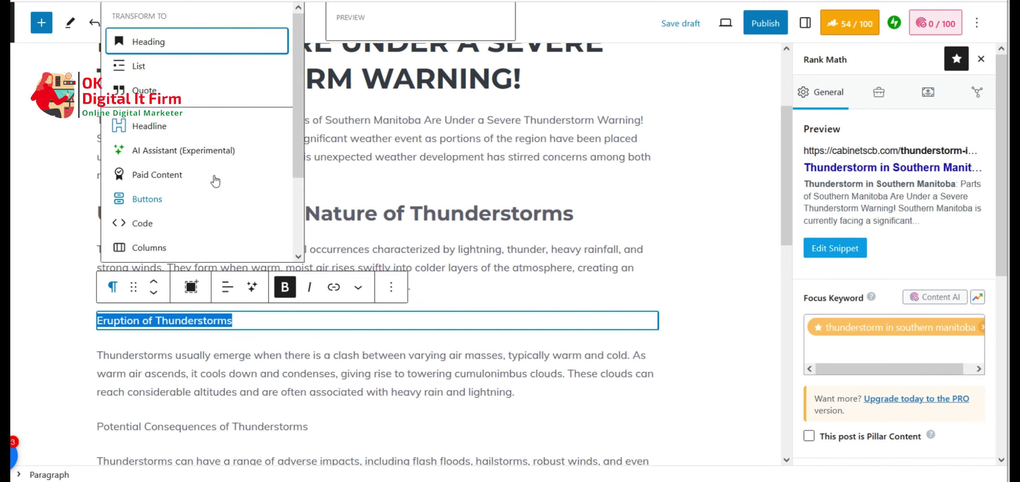
{"action": "left_click", "coordinate": [183, 41]}
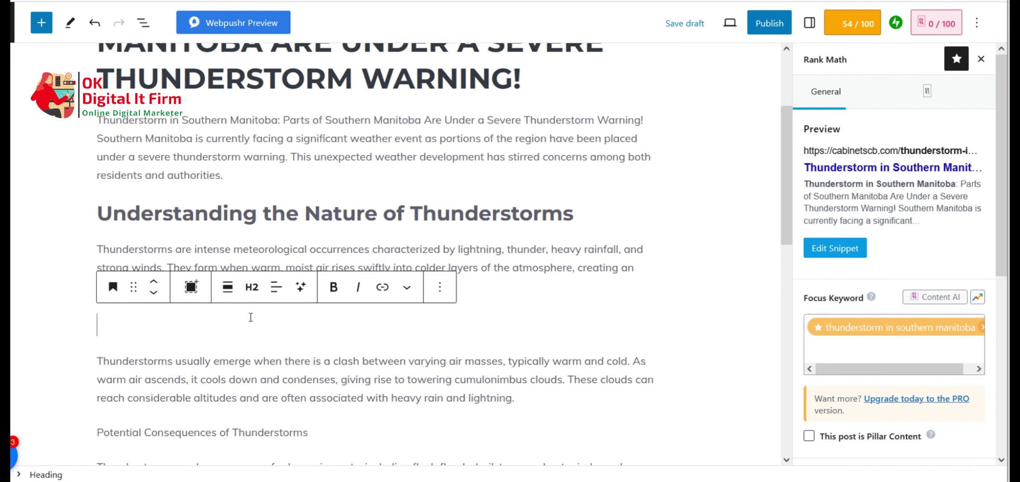
{"action": "left_click", "coordinate": [252, 287]}
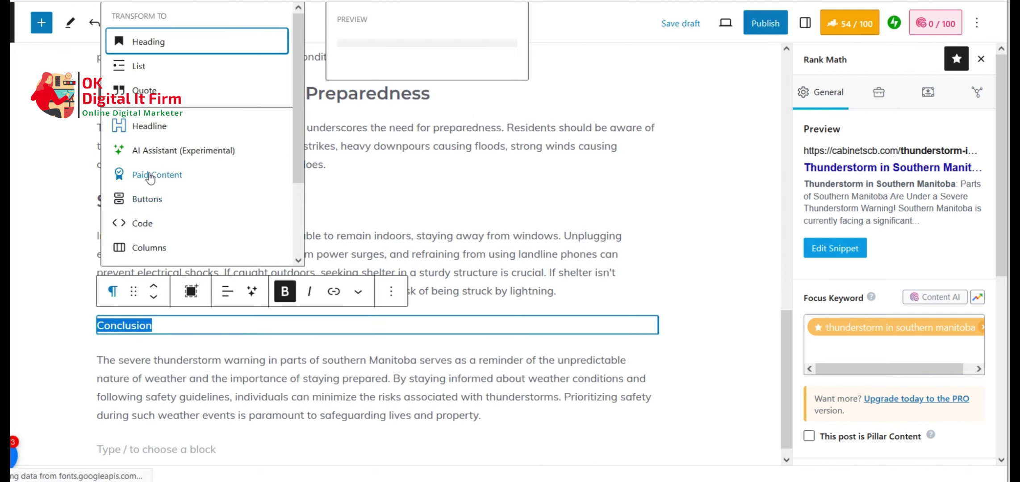
Transform the bold "Conclusion" paragraph near the end of the article into an H2 heading.
{"action": "left_click", "coordinate": [149, 41]}
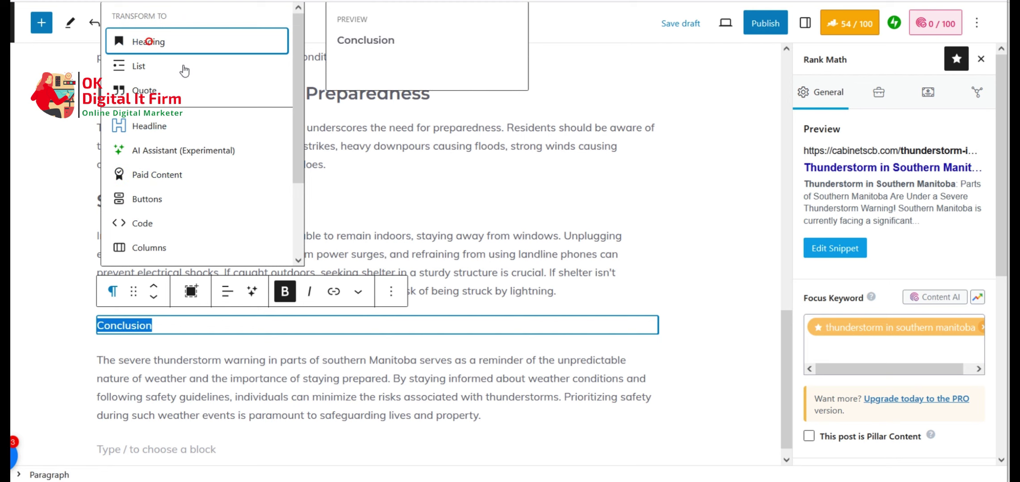
{"action": "scroll", "coordinate": [224, 321], "scroll_direction": "down", "scroll_amount": 1}
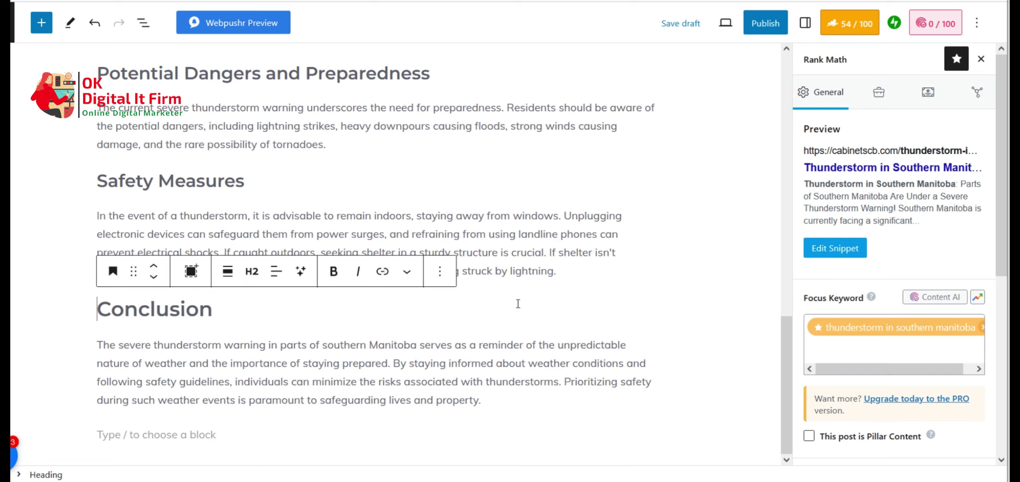
Insert two empty paragraphs above the article's opening paragraph, directly below the post title.
{"action": "scroll", "coordinate": [518, 304], "scroll_direction": "up", "scroll_amount": 15}
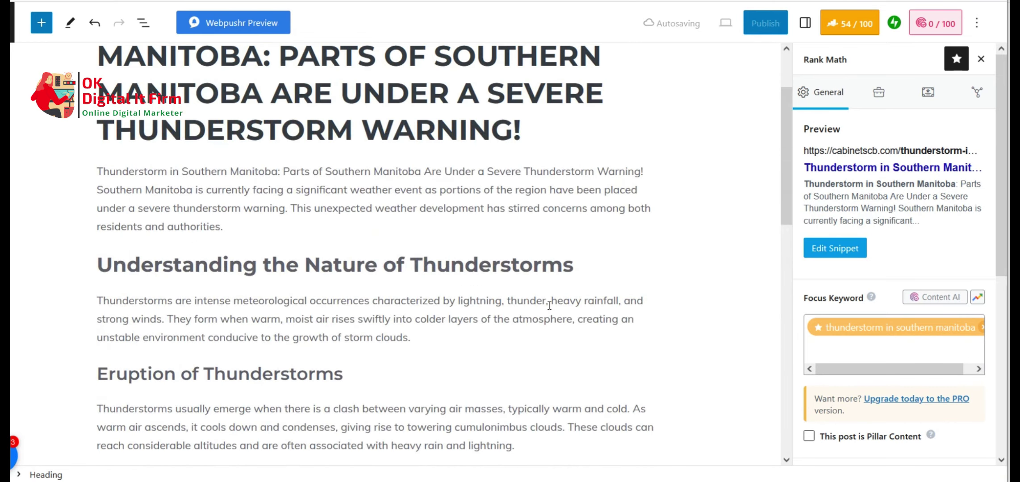
{"action": "scroll", "coordinate": [546, 241], "scroll_direction": "up", "scroll_amount": 3}
{"action": "scroll", "coordinate": [387, 189], "scroll_direction": "down", "scroll_amount": 5}
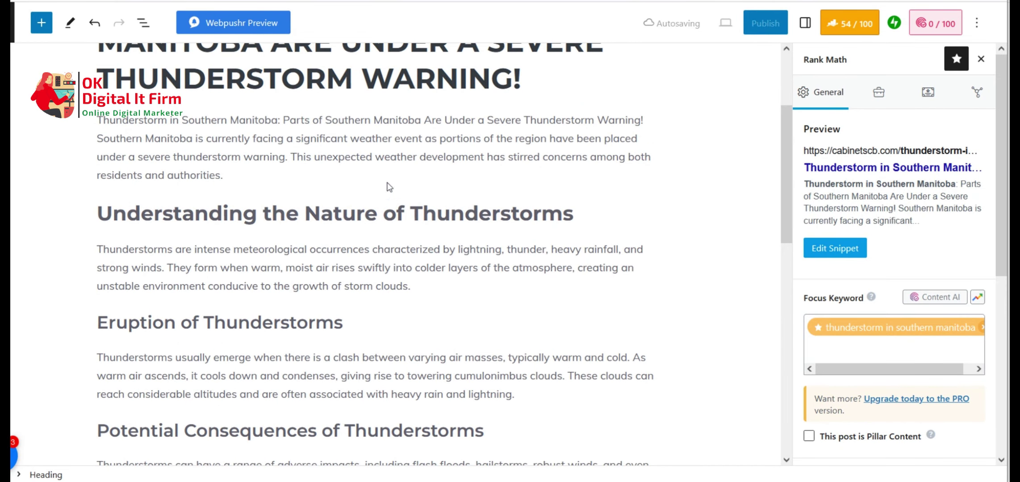
{"action": "left_click", "coordinate": [331, 178]}
{"action": "scroll", "coordinate": [308, 193], "scroll_direction": "up", "scroll_amount": 1}
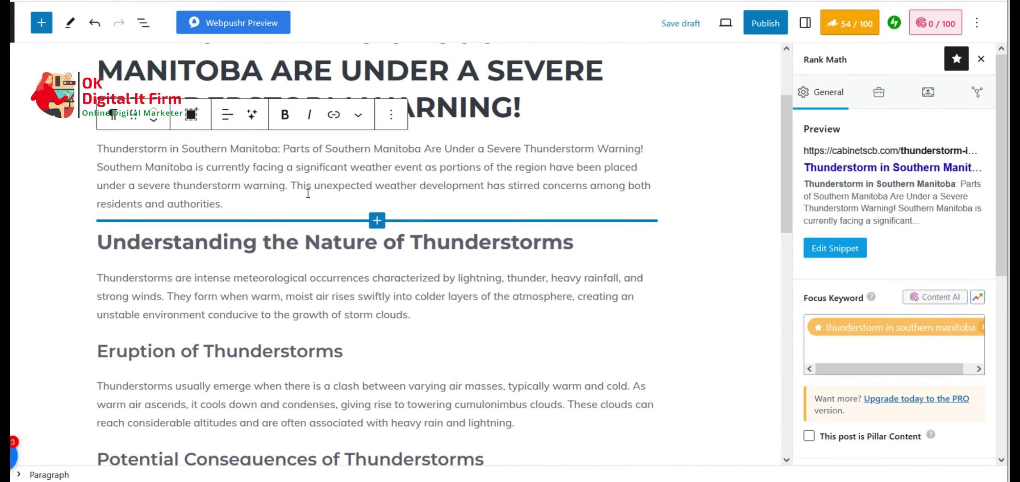
{"action": "scroll", "coordinate": [308, 193], "scroll_direction": "up", "scroll_amount": 4}
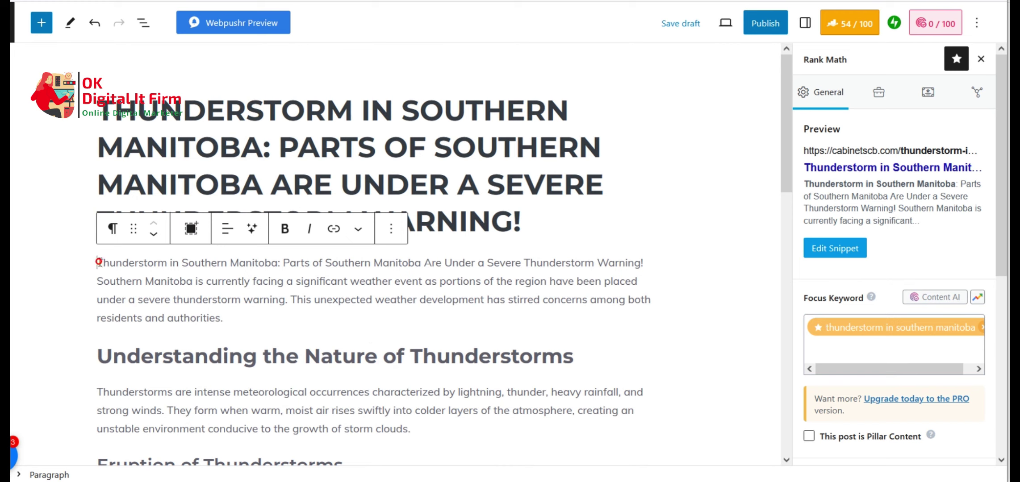
{"action": "key", "text": "Return"}
{"action": "key", "text": "Return"}
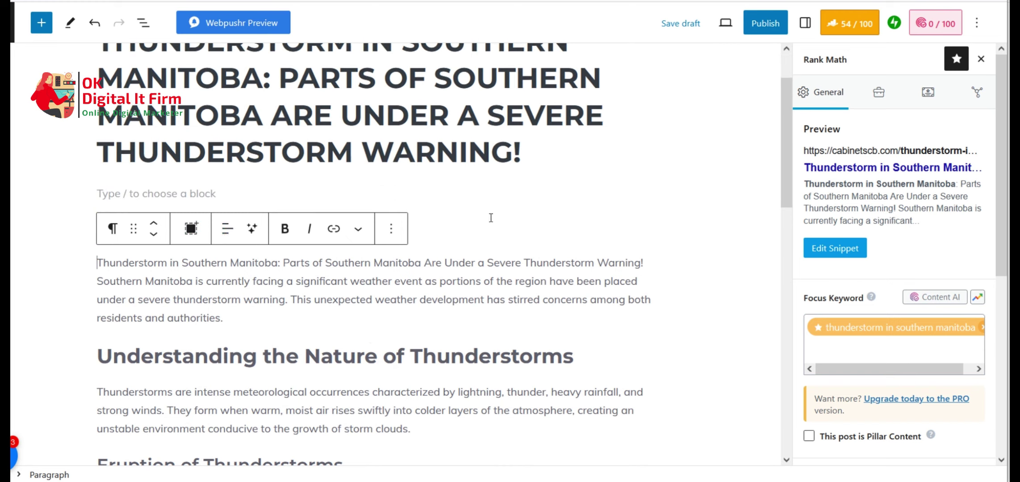
Insert a Table of Contents by Rank Math block in the empty paragraph just above the introduction.
{"action": "left_click", "coordinate": [491, 222]}
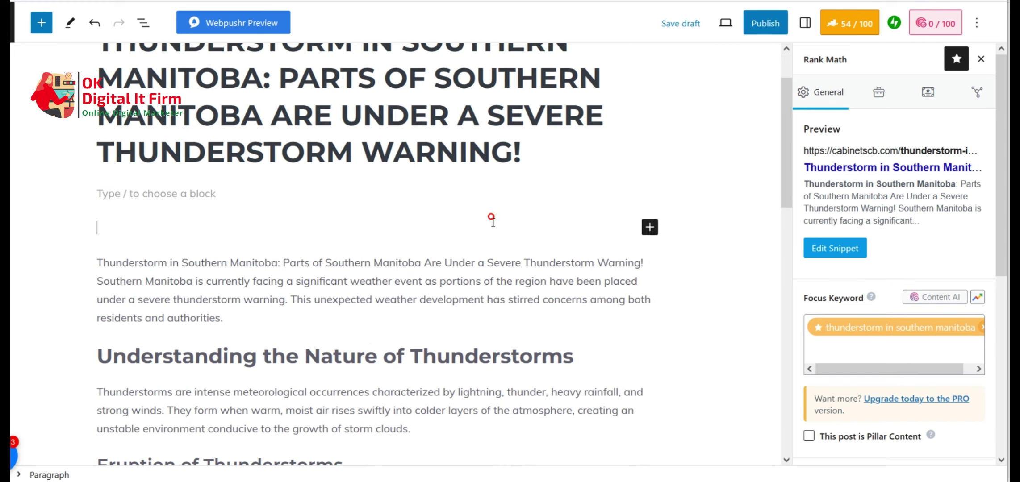
{"action": "left_click", "coordinate": [650, 230]}
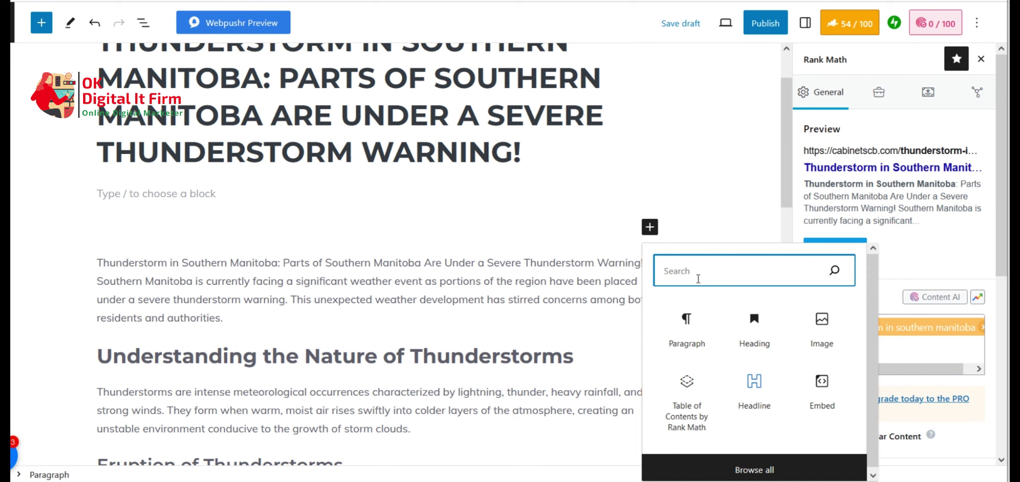
{"action": "left_click", "coordinate": [702, 407]}
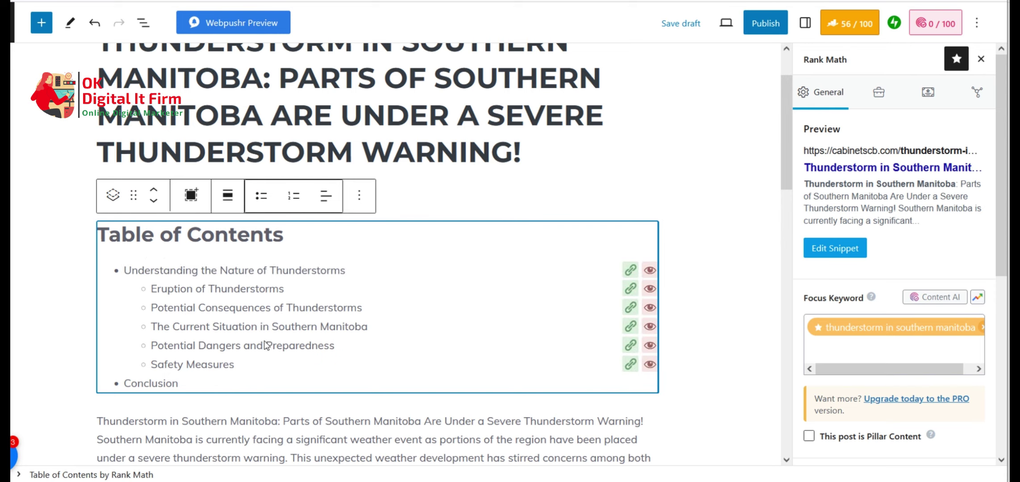
{"action": "left_click", "coordinate": [733, 341]}
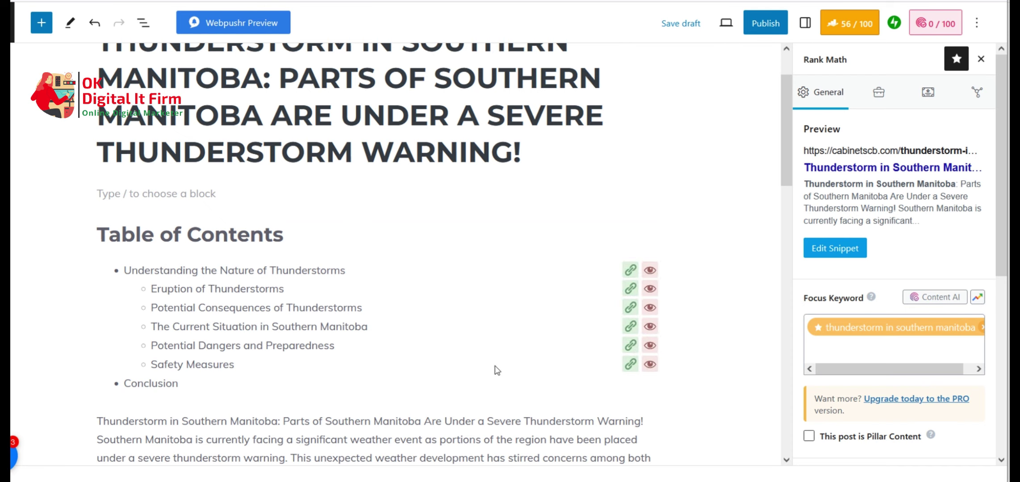
Copy the post title and use it to replace the title template in Rank Math's snippet settings.
{"action": "scroll", "coordinate": [321, 377], "scroll_direction": "down", "scroll_amount": 3}
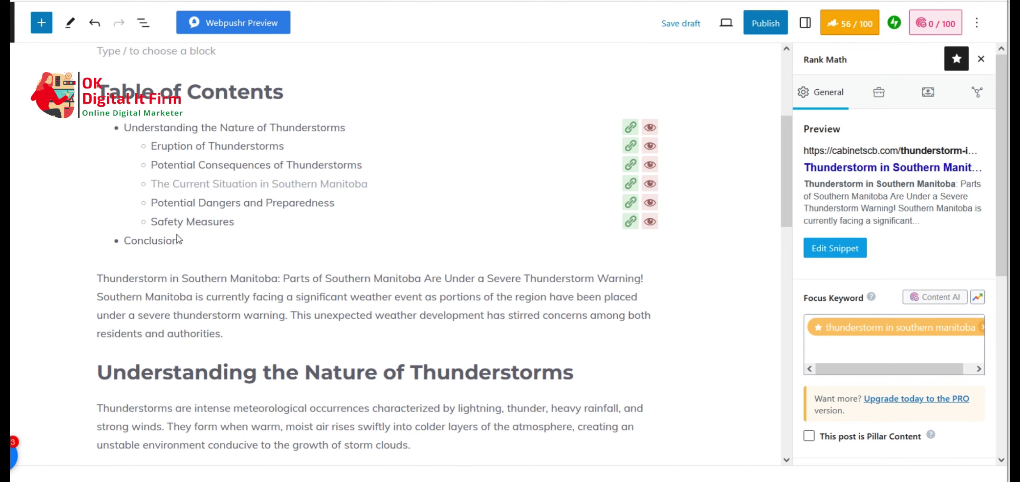
{"action": "scroll", "coordinate": [446, 277], "scroll_direction": "up", "scroll_amount": 3}
{"action": "scroll", "coordinate": [433, 285], "scroll_direction": "up", "scroll_amount": 2}
{"action": "triple_click", "coordinate": [276, 169]}
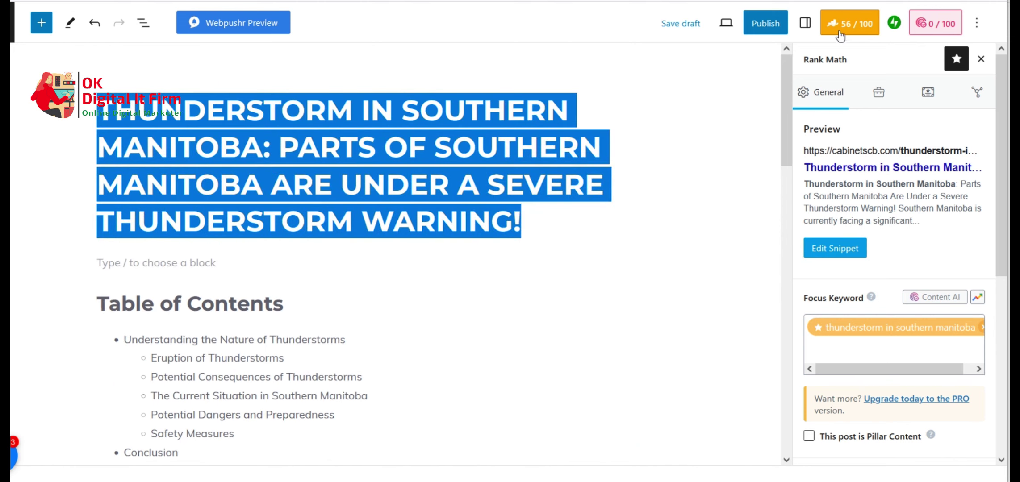
{"action": "left_click", "coordinate": [835, 250]}
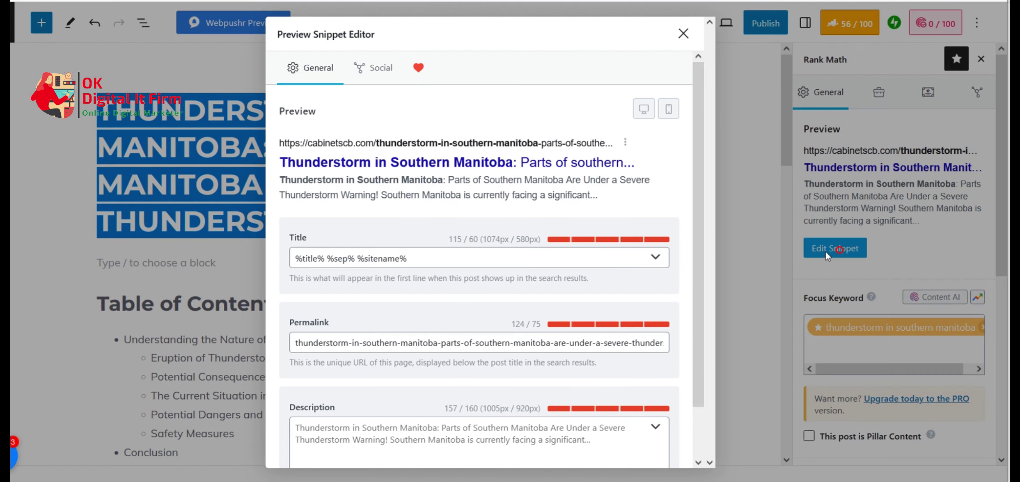
{"action": "left_click", "coordinate": [433, 256]}
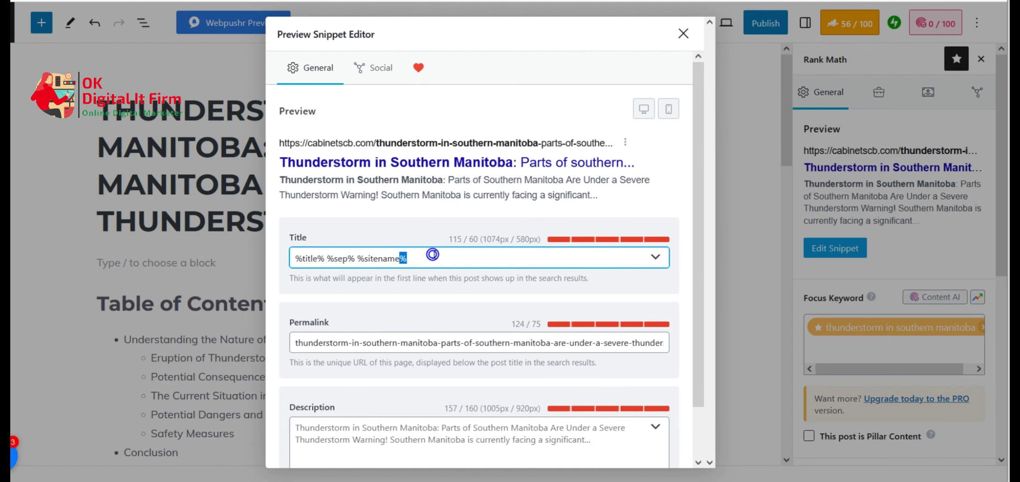
{"action": "triple_click", "coordinate": [432, 256]}
{"action": "type", "text": "Thunderstorm in Southern Manitoba: Parts of southern Manitoba are under a severe thunderstorm warning!"}
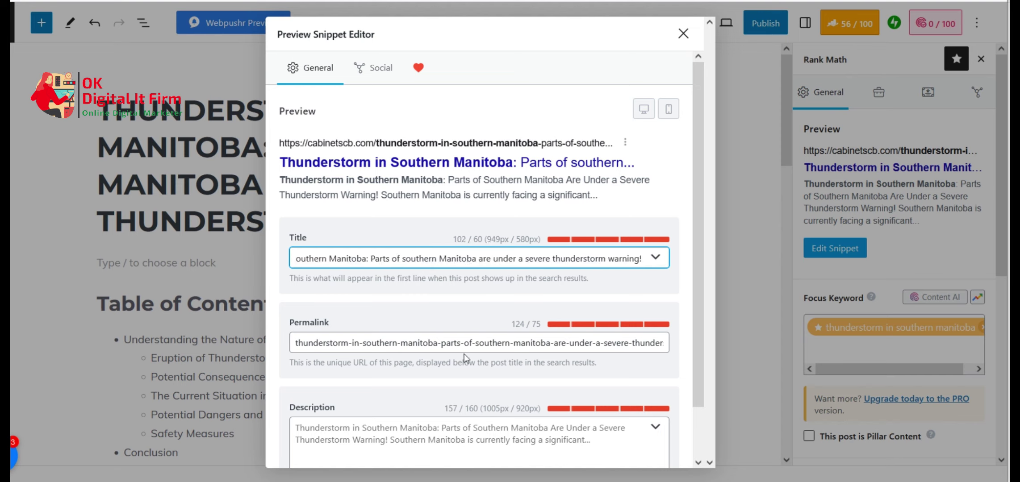
Replace the snippet's permalink with the copied post title, shorten it to "Thunderstorm in Southern Manitoba", and close the snippet editor.
{"action": "left_click", "coordinate": [480, 345]}
{"action": "triple_click", "coordinate": [482, 345]}
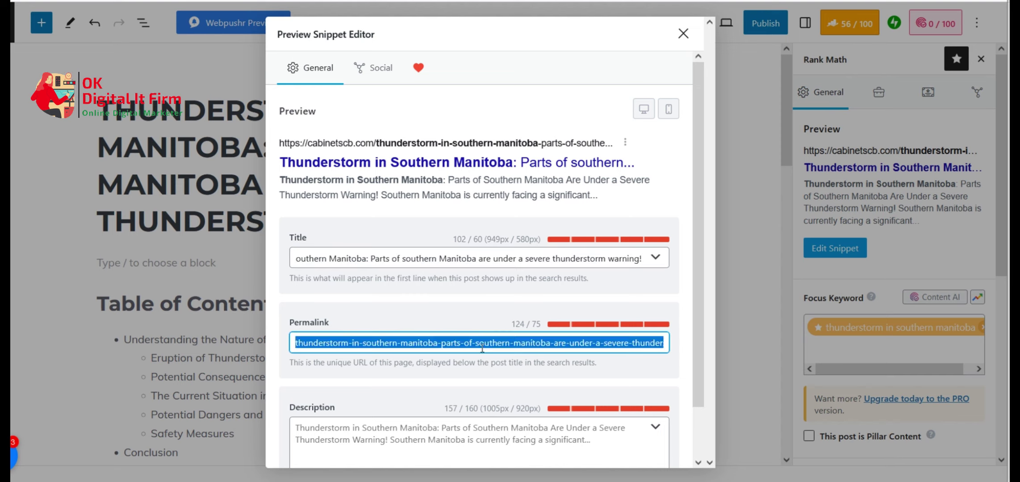
{"action": "type", "text": "Thunderstorm in Southern Manitoba: Parts of southern Manitoba are under a severe thunderstorm warning!"}
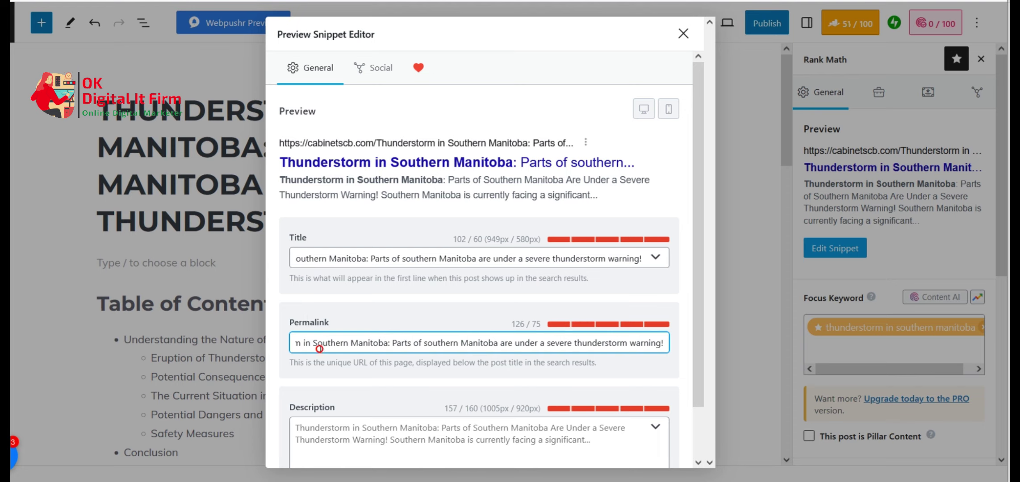
{"action": "triple_click", "coordinate": [320, 349]}
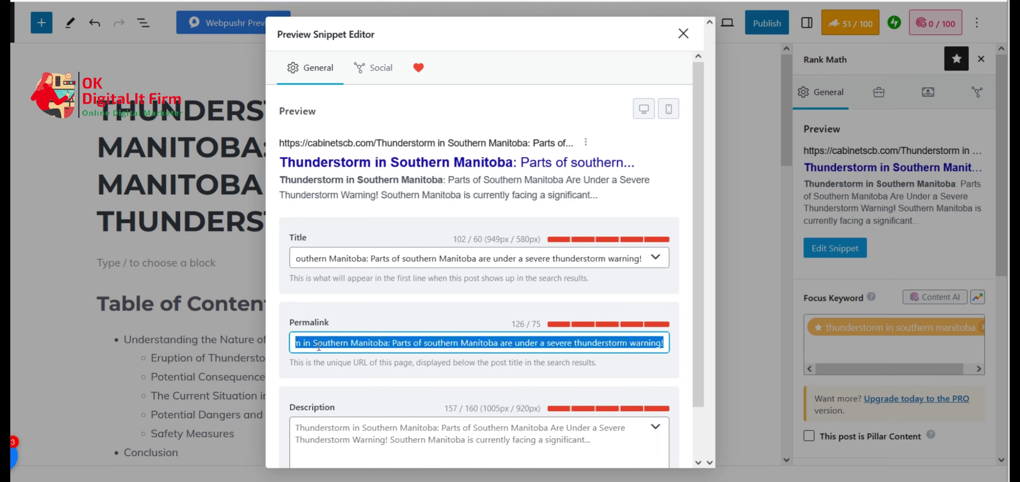
{"action": "key", "text": "End"}
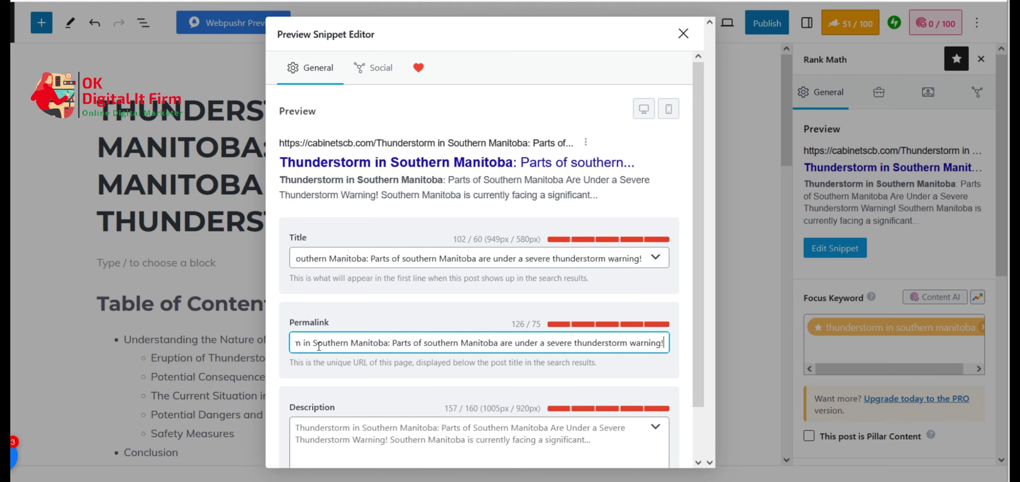
{"action": "key", "text": "BackSpace"}
{"action": "key", "text": "BackSpace"}
{"action": "key", "text": "BackSpace"}
{"action": "key", "text": "BackSpace"}
{"action": "key", "text": "BackSpace"}
{"action": "key", "text": "BackSpace"}
{"action": "key", "text": "BackSpace"}
{"action": "key", "text": "BackSpace"}
{"action": "key", "text": "BackSpace"}
{"action": "key", "text": "BackSpace"}
{"action": "key", "text": "BackSpace"}
{"action": "key", "text": "BackSpace"}
{"action": "key", "text": "BackSpace"}
{"action": "key", "text": "BackSpace"}
{"action": "key", "text": "BackSpace"}
{"action": "key", "text": "BackSpace"}
{"action": "key", "text": "BackSpace"}
{"action": "key", "text": "BackSpace"}
{"action": "key", "text": "BackSpace"}
{"action": "key", "text": "BackSpace"}
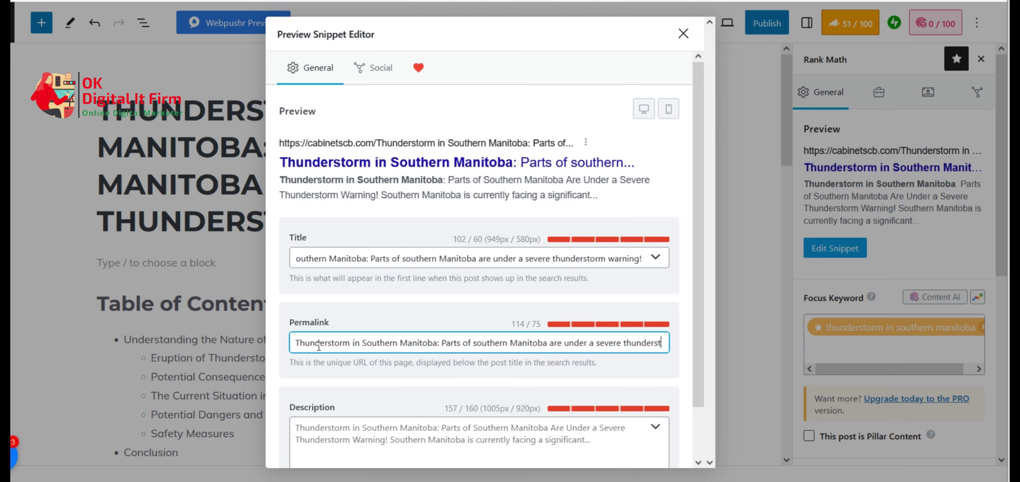
{"action": "key", "text": "BackSpace"}
{"action": "key", "text": "BackSpace"}
{"action": "key", "text": "BackSpace"}
{"action": "key", "text": "BackSpace"}
{"action": "key", "text": "BackSpace"}
{"action": "key", "text": "BackSpace"}
{"action": "key", "text": "BackSpace"}
{"action": "key", "text": "BackSpace"}
{"action": "key", "text": "BackSpace"}
{"action": "key", "text": "BackSpace"}
{"action": "key", "text": "BackSpace"}
{"action": "key", "text": "BackSpace"}
{"action": "key", "text": "BackSpace"}
{"action": "key", "text": "BackSpace"}
{"action": "key", "text": "BackSpace"}
{"action": "key", "text": "BackSpace"}
{"action": "key", "text": "BackSpace"}
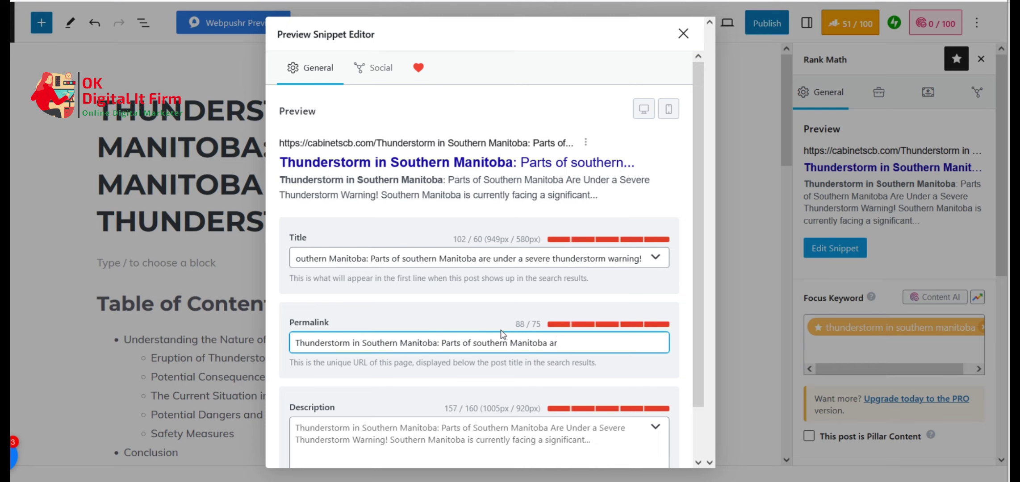
{"action": "key", "text": "BackSpace"}
{"action": "key", "text": "BackSpace"}
{"action": "key", "text": "BackSpace"}
{"action": "key", "text": "BackSpace"}
{"action": "key", "text": "BackSpace"}
{"action": "key", "text": "BackSpace"}
{"action": "key", "text": "BackSpace"}
{"action": "key", "text": "BackSpace"}
{"action": "key", "text": "BackSpace"}
{"action": "key", "text": "BackSpace"}
{"action": "key", "text": "BackSpace"}
{"action": "key", "text": "BackSpace"}
{"action": "key", "text": "BackSpace"}
{"action": "key", "text": "BackSpace"}
{"action": "key", "text": "BackSpace"}
{"action": "key", "text": "BackSpace"}
{"action": "key", "text": "BackSpace"}
{"action": "key", "text": "BackSpace"}
{"action": "key", "text": "BackSpace"}
{"action": "key", "text": "BackSpace"}
{"action": "key", "text": "BackSpace"}
{"action": "key", "text": "BackSpace"}
{"action": "key", "text": "BackSpace"}
{"action": "key", "text": "BackSpace"}
{"action": "key", "text": "BackSpace"}
{"action": "key", "text": "BackSpace"}
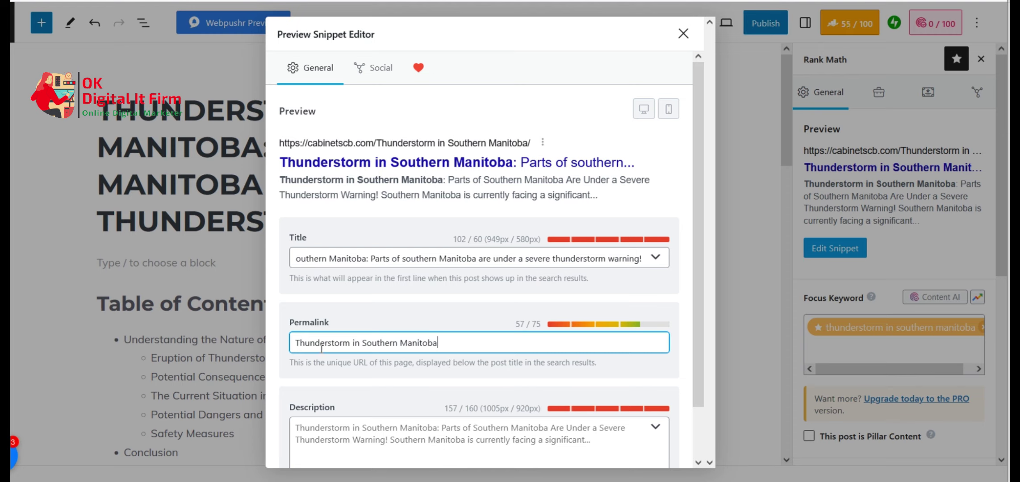
{"action": "left_click", "coordinate": [364, 436]}
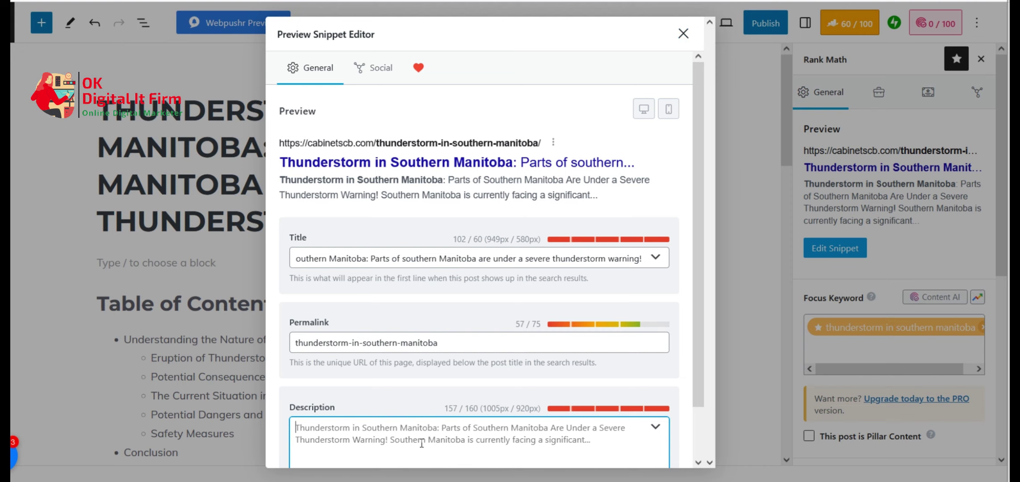
{"action": "left_click", "coordinate": [683, 34]}
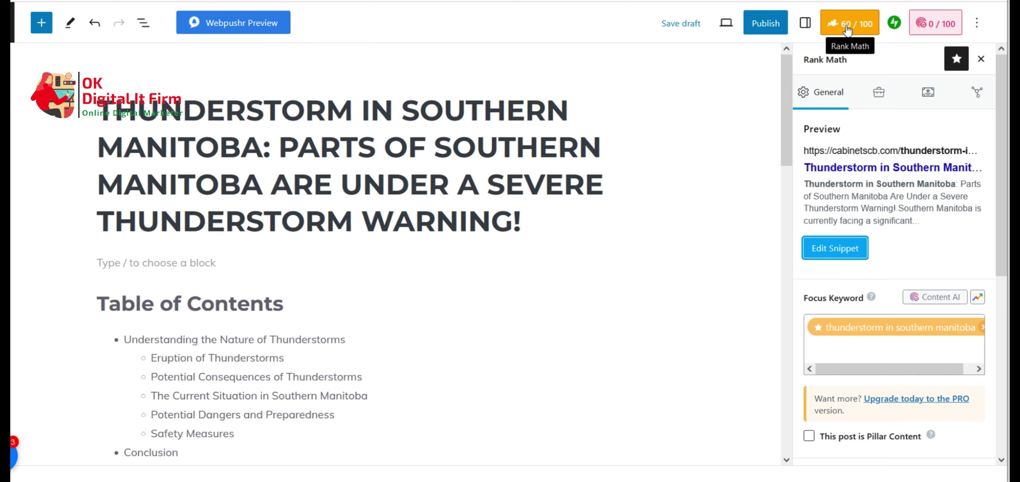
Review the post's Basic SEO checks in Rank Math, especially the current and recommended content length.
{"action": "scroll", "coordinate": [965, 288], "scroll_direction": "down", "scroll_amount": 5}
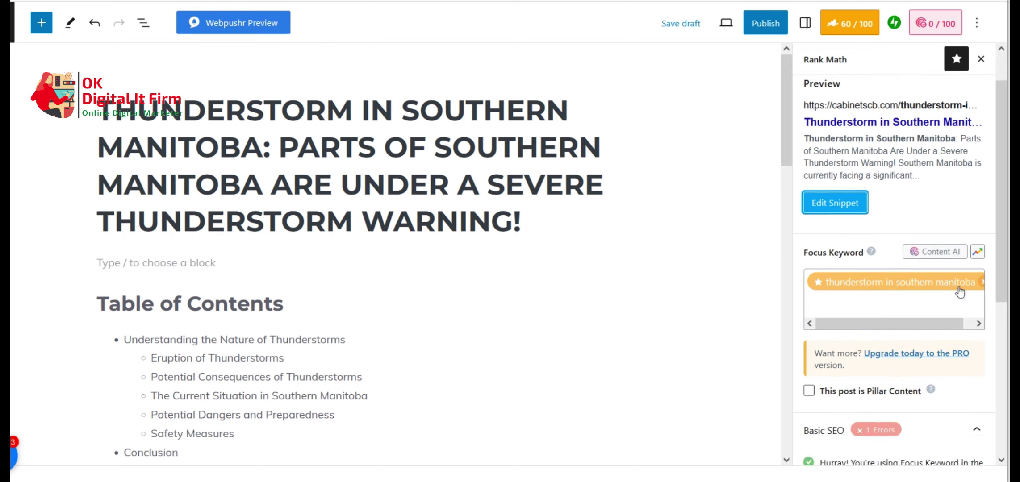
{"action": "scroll", "coordinate": [918, 193], "scroll_direction": "up", "scroll_amount": 3}
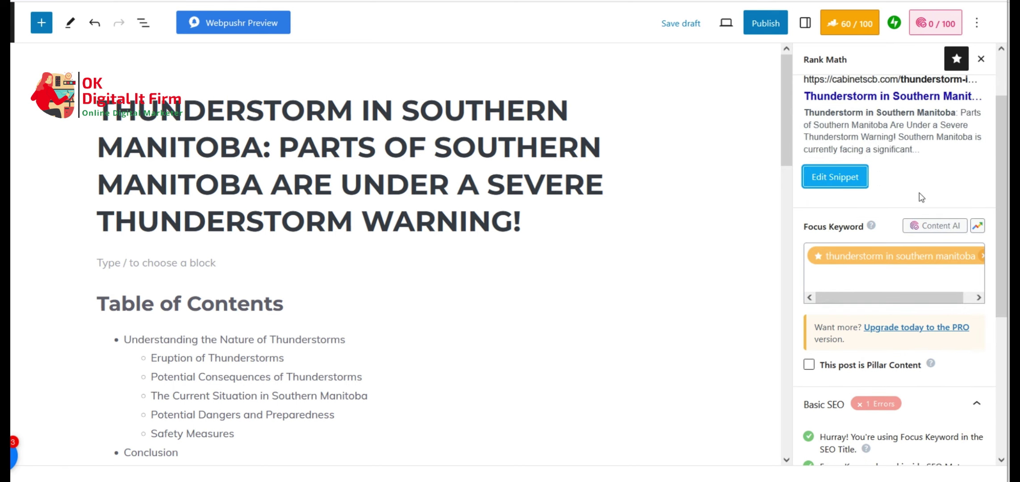
{"action": "scroll", "coordinate": [961, 276], "scroll_direction": "down", "scroll_amount": 5}
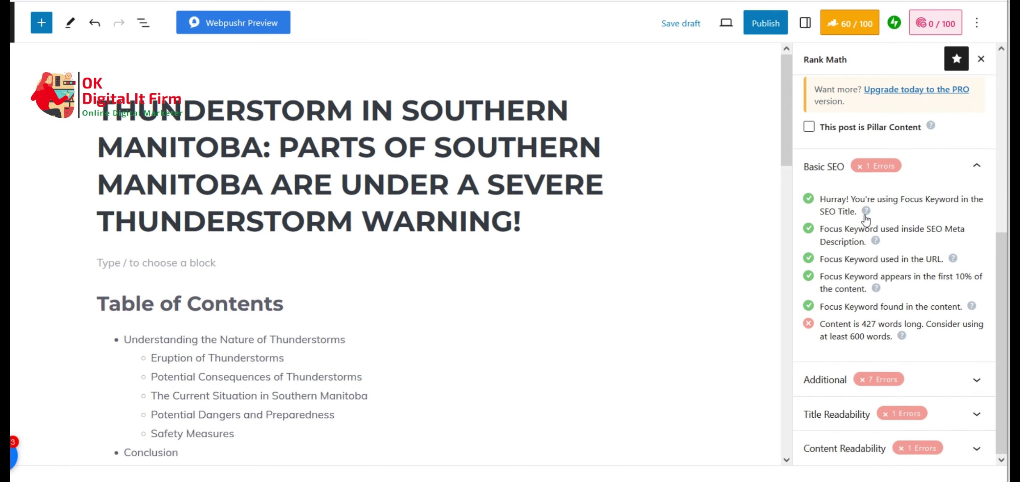
{"action": "scroll", "coordinate": [848, 214], "scroll_direction": "up", "scroll_amount": 2}
{"action": "scroll", "coordinate": [898, 263], "scroll_direction": "down", "scroll_amount": 2}
{"action": "double_click", "coordinate": [866, 325]}
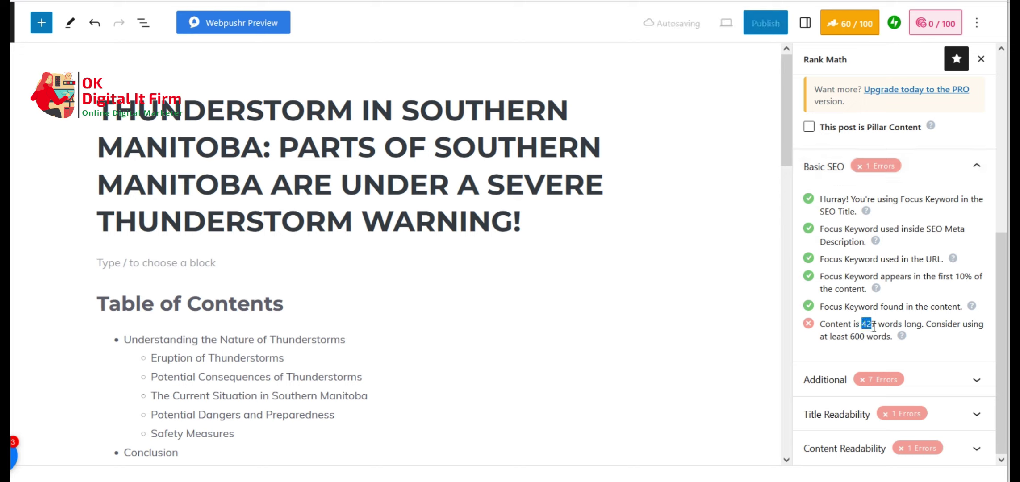
{"action": "left_click", "coordinate": [868, 326]}
{"action": "double_click", "coordinate": [854, 337]}
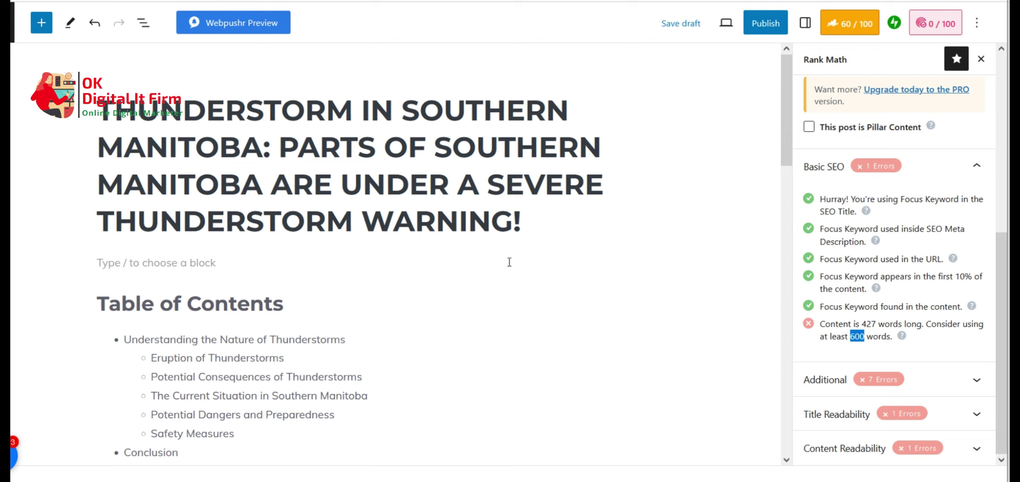
Review the post's Additional and Title Readability checks in Rank Math.
{"action": "key", "text": "ctrl+z"}
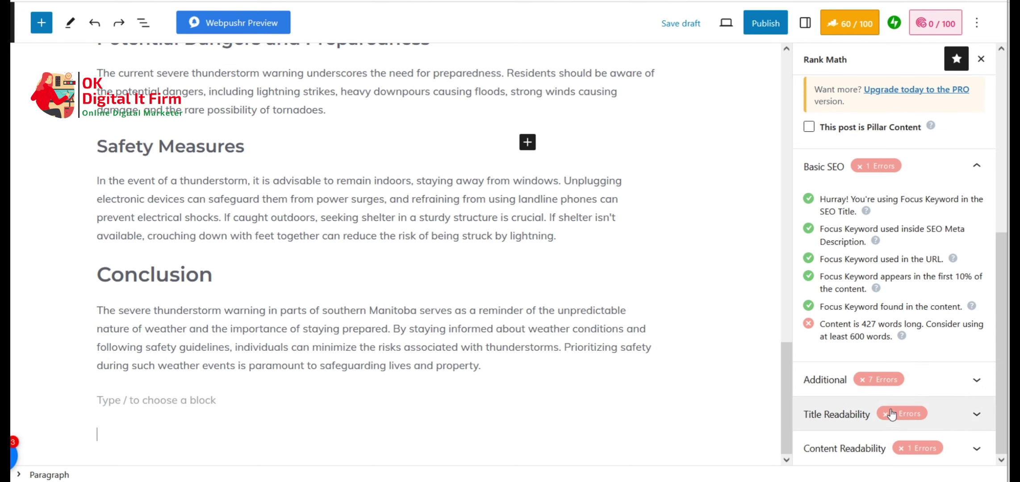
{"action": "left_click", "coordinate": [927, 378]}
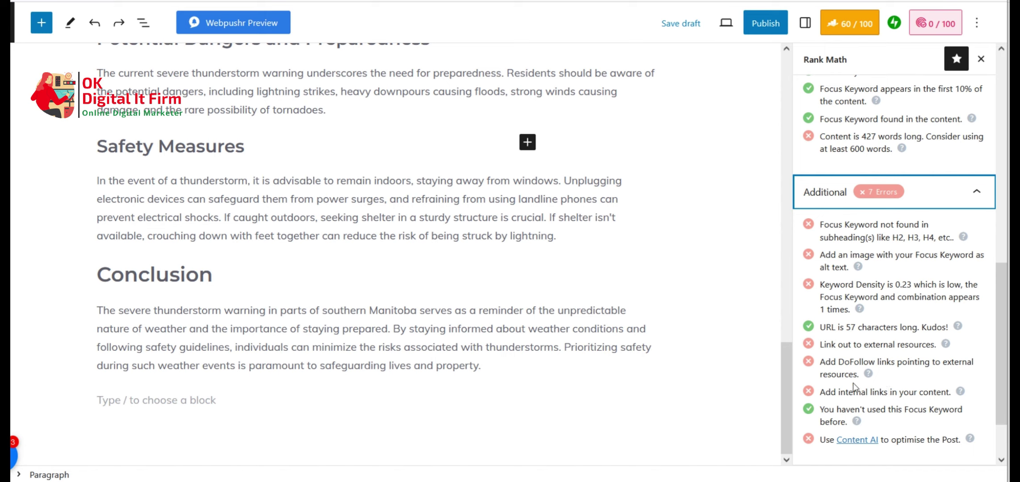
{"action": "scroll", "coordinate": [852, 384], "scroll_direction": "down", "scroll_amount": 2}
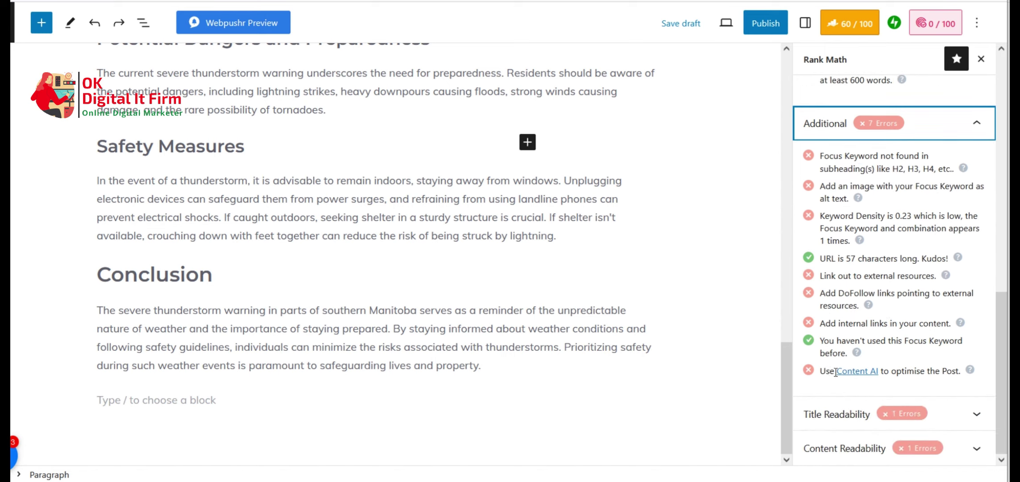
{"action": "left_click", "coordinate": [874, 415]}
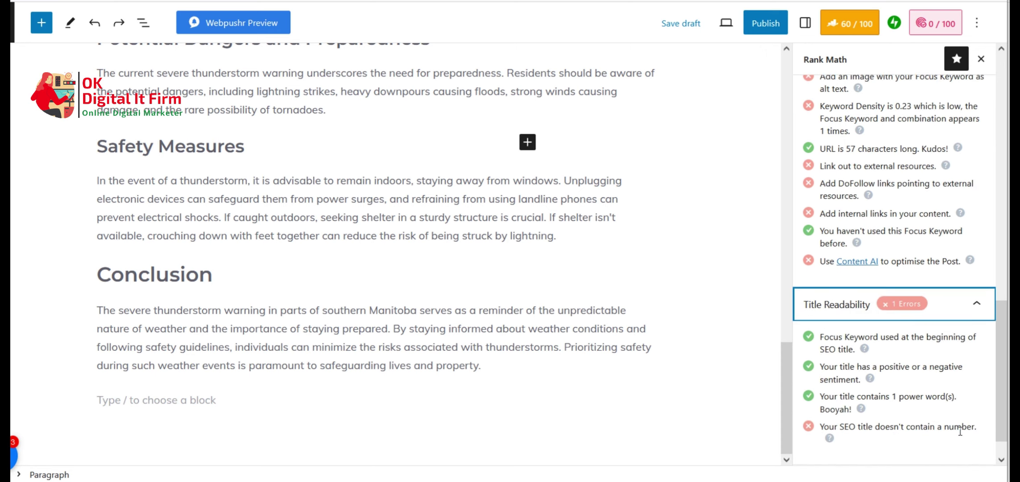
Replace the exclamation mark ending the Rank Math snippet title with "2023" and close the snippet editor.
{"action": "scroll", "coordinate": [833, 274], "scroll_direction": "up", "scroll_amount": 15}
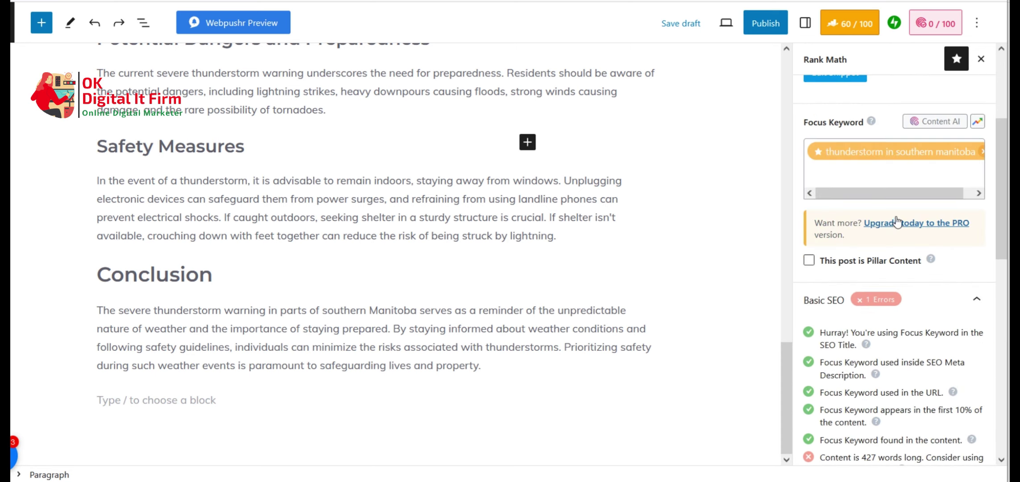
{"action": "left_click", "coordinate": [844, 246]}
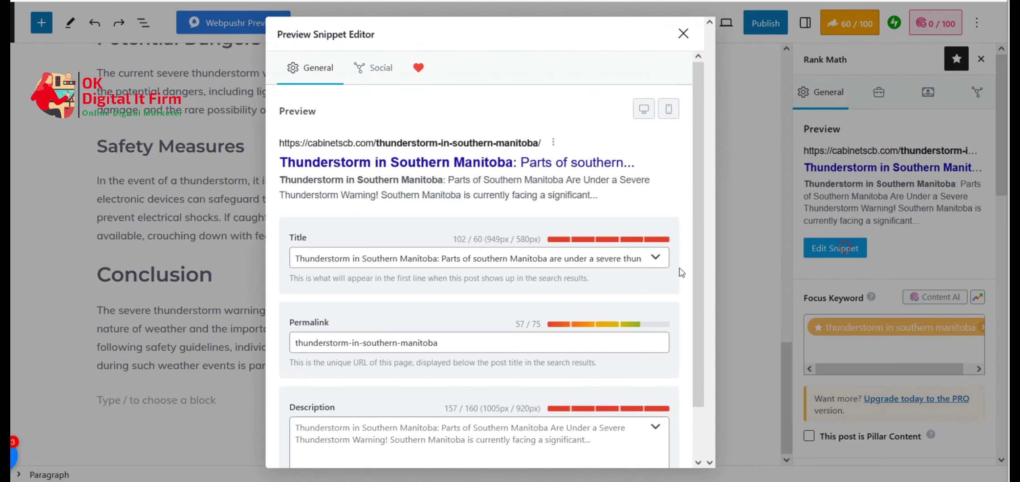
{"action": "left_click", "coordinate": [625, 260]}
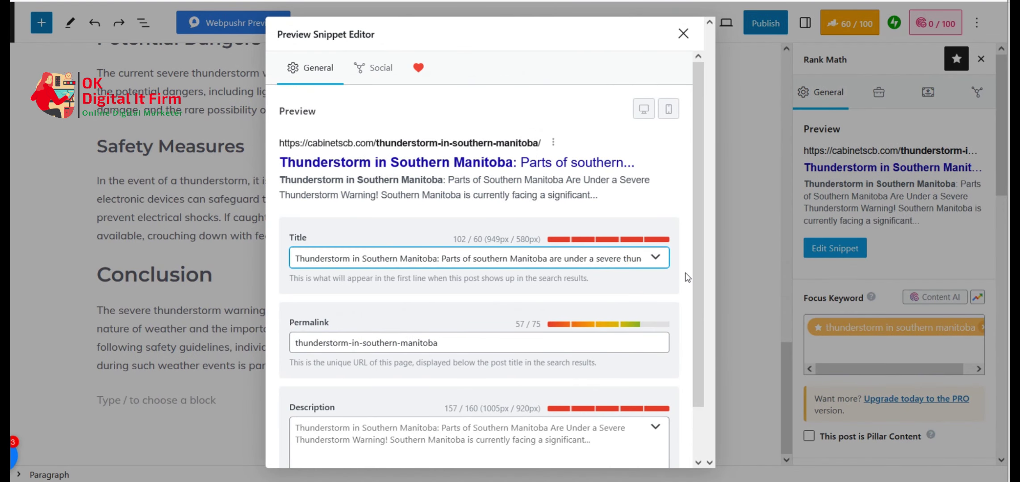
{"action": "key", "text": "Right"}
{"action": "key", "text": "Right"}
{"action": "key", "text": "Right"}
{"action": "key", "text": "Right"}
{"action": "key", "text": "Right"}
{"action": "key", "text": "Right"}
{"action": "key", "text": "Right"}
{"action": "key", "text": "Right"}
{"action": "key", "text": "Right"}
{"action": "key", "text": "Right"}
{"action": "key", "text": "Right"}
{"action": "key", "text": "Right"}
{"action": "key", "text": "Right"}
{"action": "key", "text": "Right"}
{"action": "key", "text": "Right"}
{"action": "key", "text": "Right"}
{"action": "key", "text": "Right"}
{"action": "key", "text": "Right"}
{"action": "key", "text": "Right"}
{"action": "key", "text": "Right"}
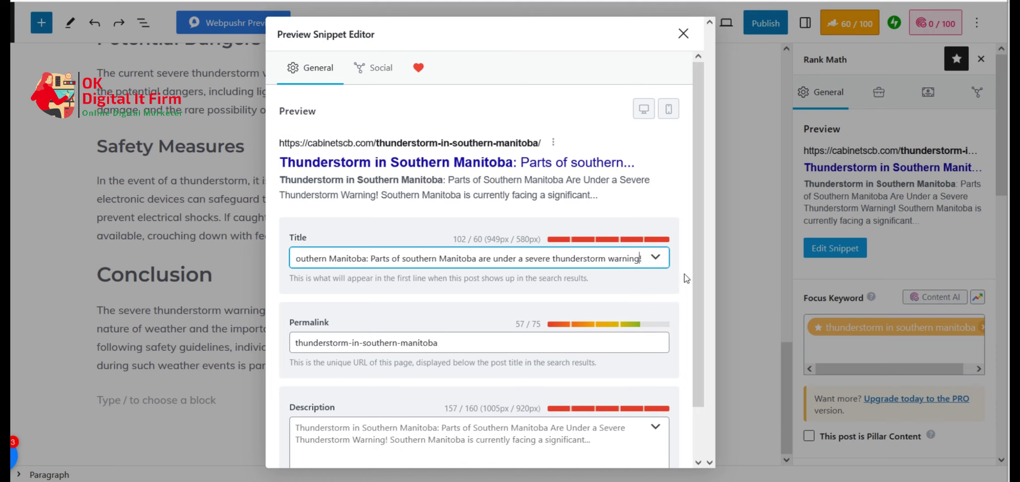
{"action": "key", "text": "BackSpace"}
{"action": "type", "text": "2023"}
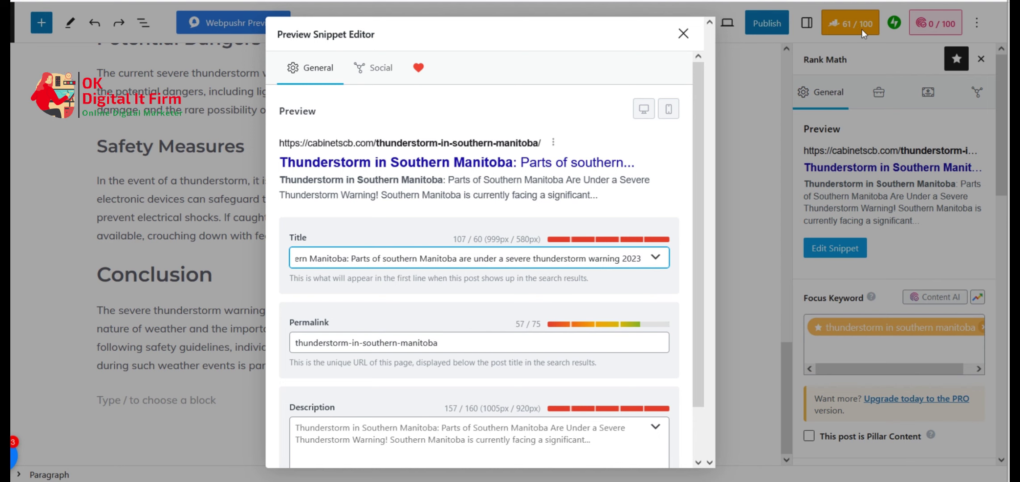
{"action": "left_click", "coordinate": [683, 33]}
Recheck the Additional and Title Readability results in Rank Math and examine the Content Readability checks.
{"action": "scroll", "coordinate": [936, 316], "scroll_direction": "down", "scroll_amount": 6}
{"action": "scroll", "coordinate": [937, 316], "scroll_direction": "down", "scroll_amount": 5}
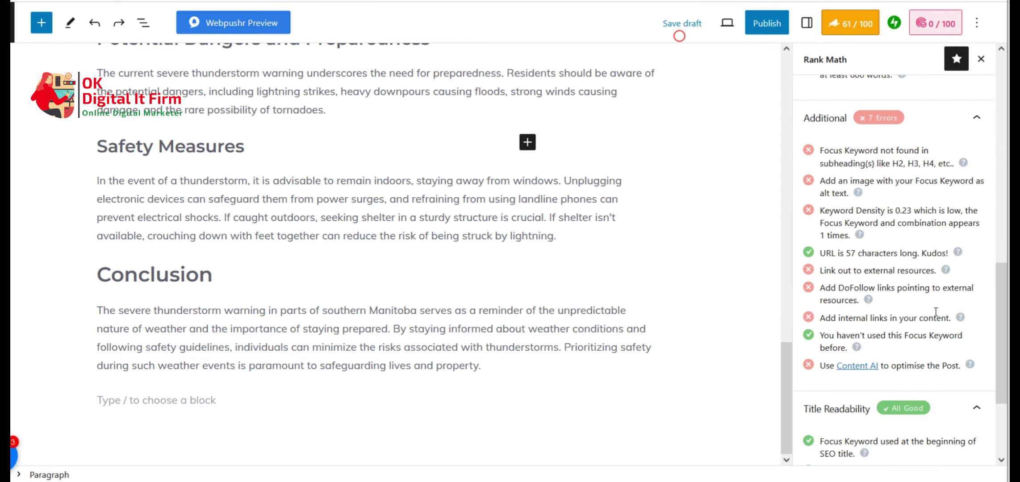
{"action": "scroll", "coordinate": [906, 360], "scroll_direction": "up", "scroll_amount": 1}
{"action": "scroll", "coordinate": [906, 360], "scroll_direction": "down", "scroll_amount": 4}
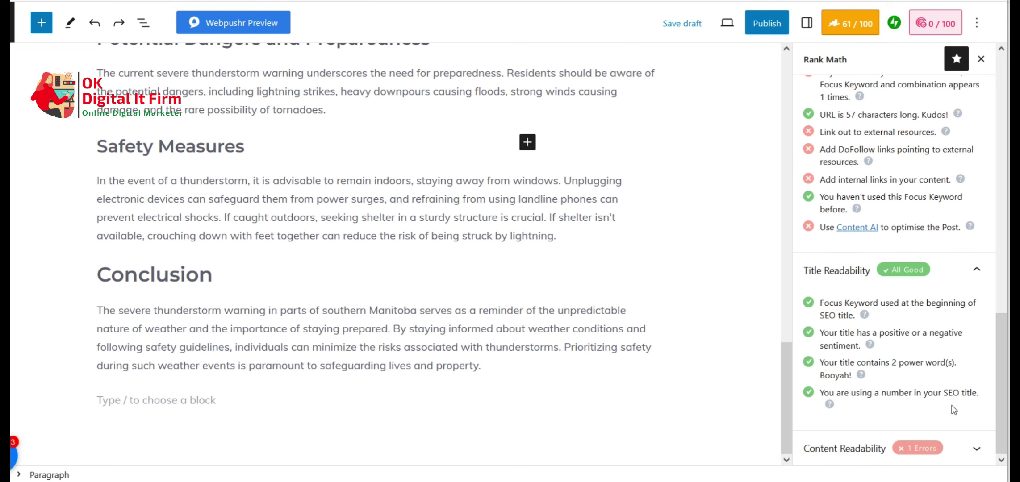
{"action": "left_click", "coordinate": [960, 449]}
{"action": "scroll", "coordinate": [893, 402], "scroll_direction": "down", "scroll_amount": 2}
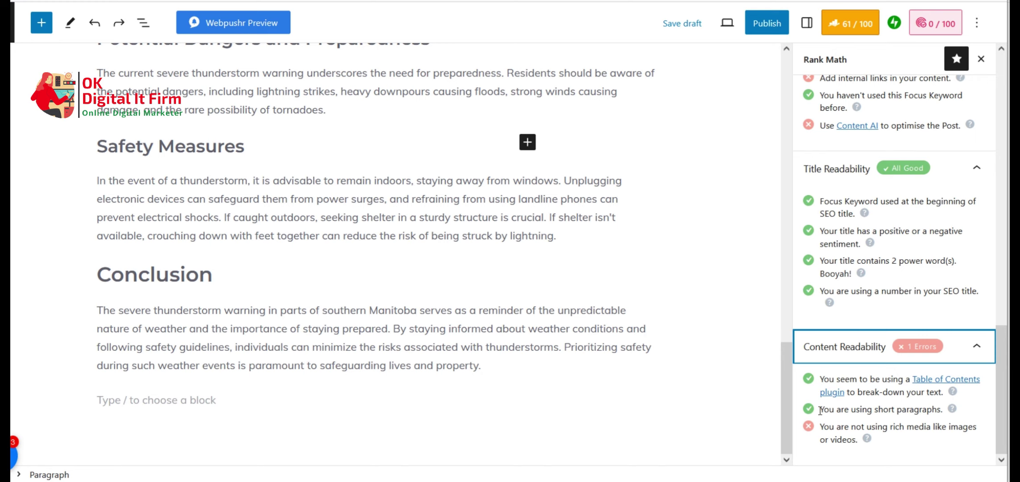
{"action": "left_click", "coordinate": [406, 207]}
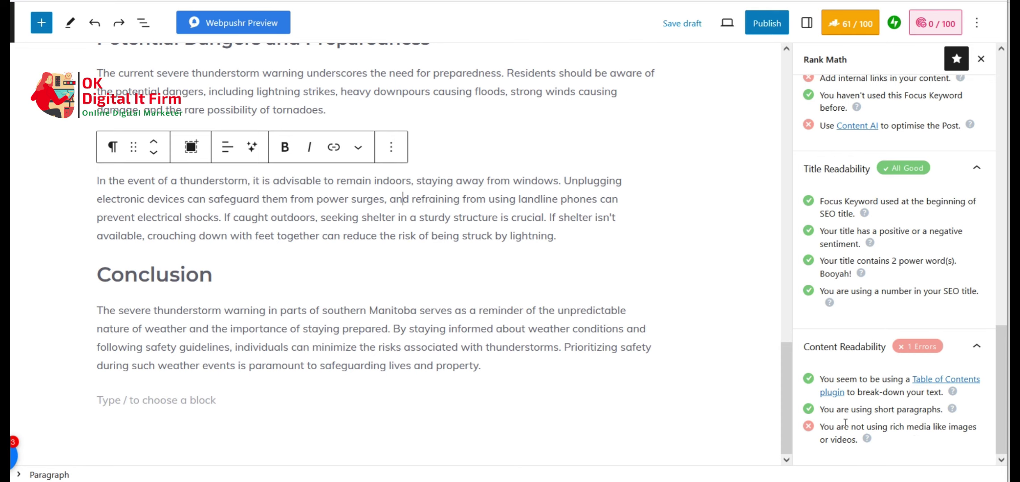
{"action": "scroll", "coordinate": [841, 447], "scroll_direction": "up", "scroll_amount": 10}
{"action": "scroll", "coordinate": [851, 385], "scroll_direction": "up", "scroll_amount": 7}
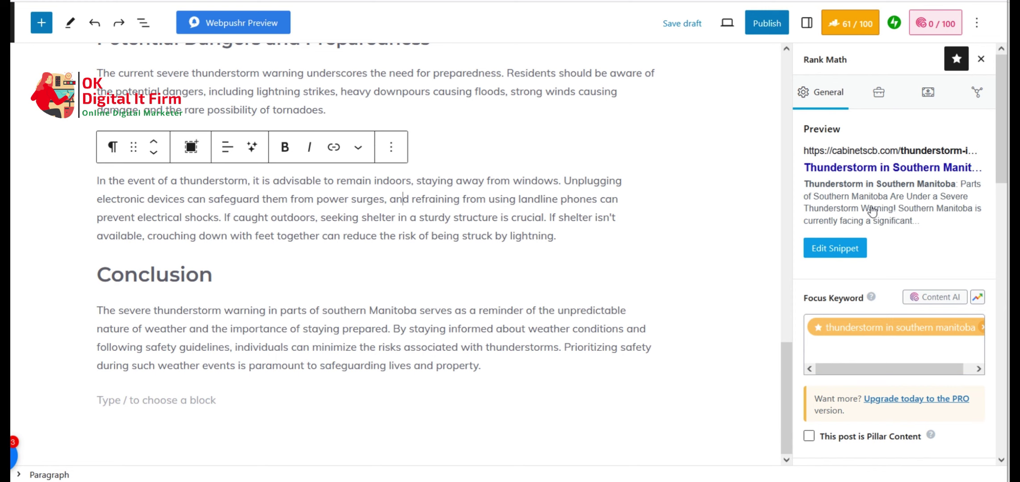
Copy the full post title from the article's heading.
{"action": "scroll", "coordinate": [745, 213], "scroll_direction": "up", "scroll_amount": 15}
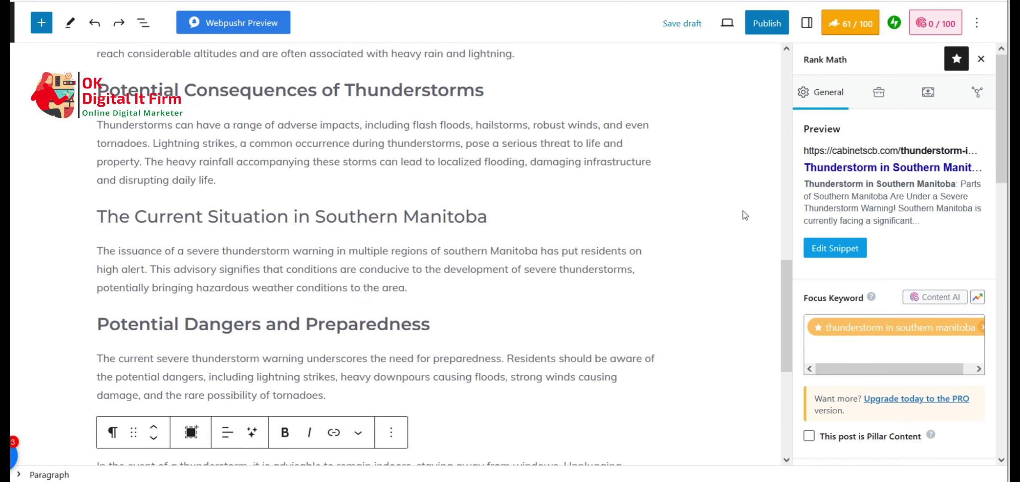
{"action": "scroll", "coordinate": [744, 212], "scroll_direction": "down", "scroll_amount": 10}
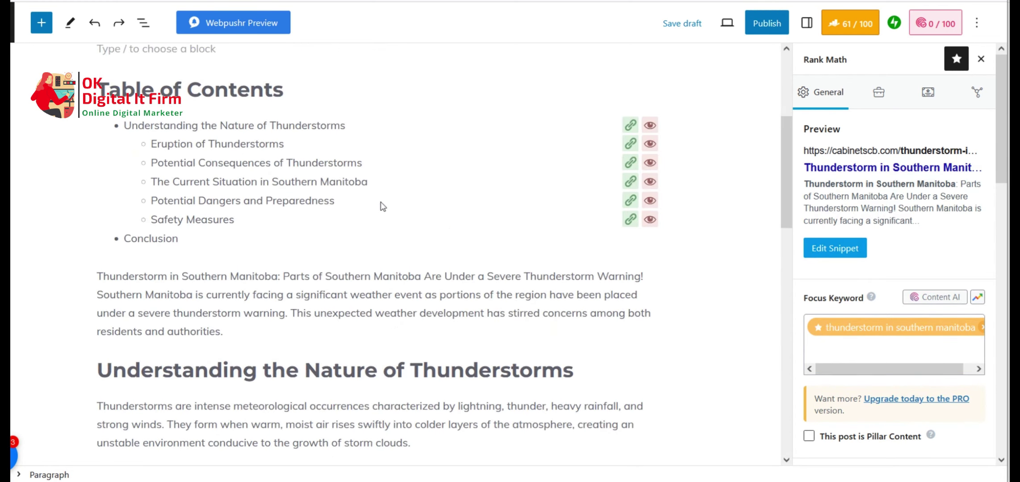
{"action": "scroll", "coordinate": [585, 406], "scroll_direction": "down", "scroll_amount": 10}
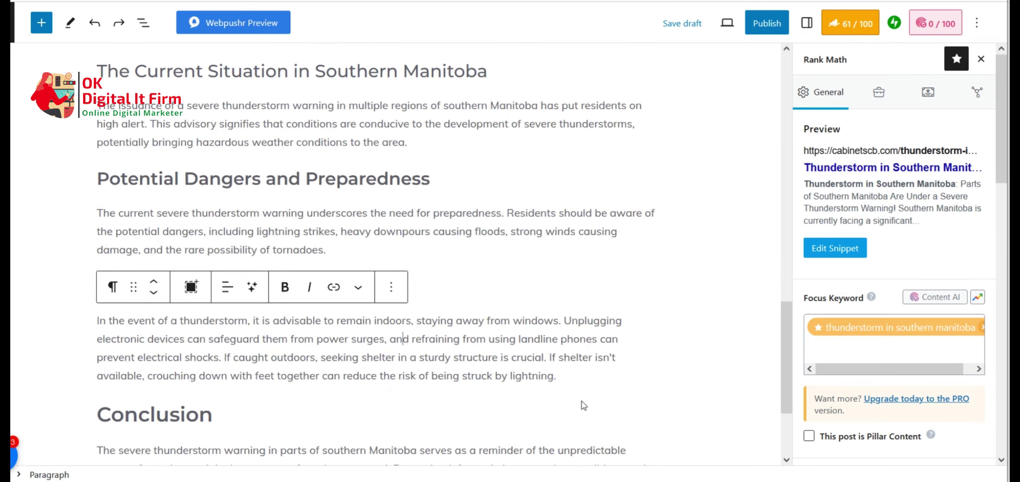
{"action": "scroll", "coordinate": [584, 397], "scroll_direction": "up", "scroll_amount": 15}
{"action": "scroll", "coordinate": [585, 395], "scroll_direction": "up", "scroll_amount": 5}
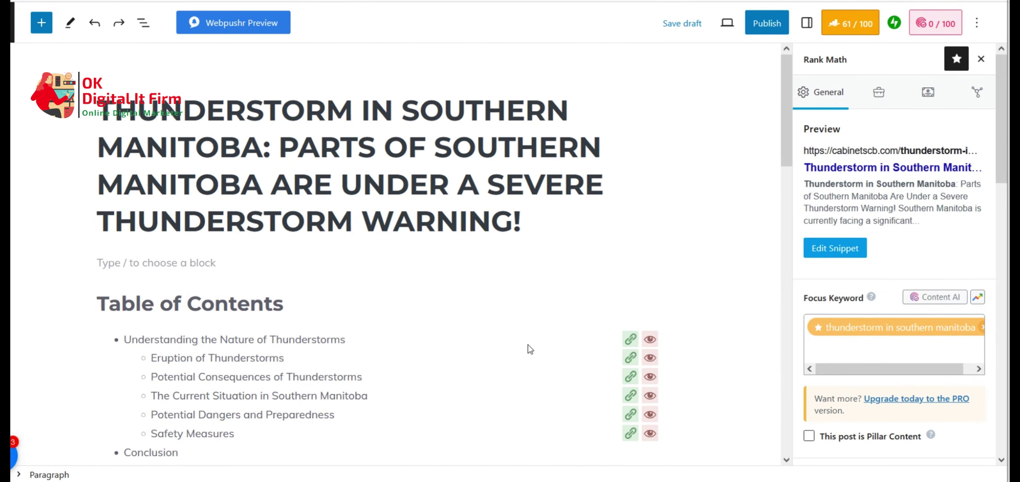
{"action": "left_click", "coordinate": [203, 263]}
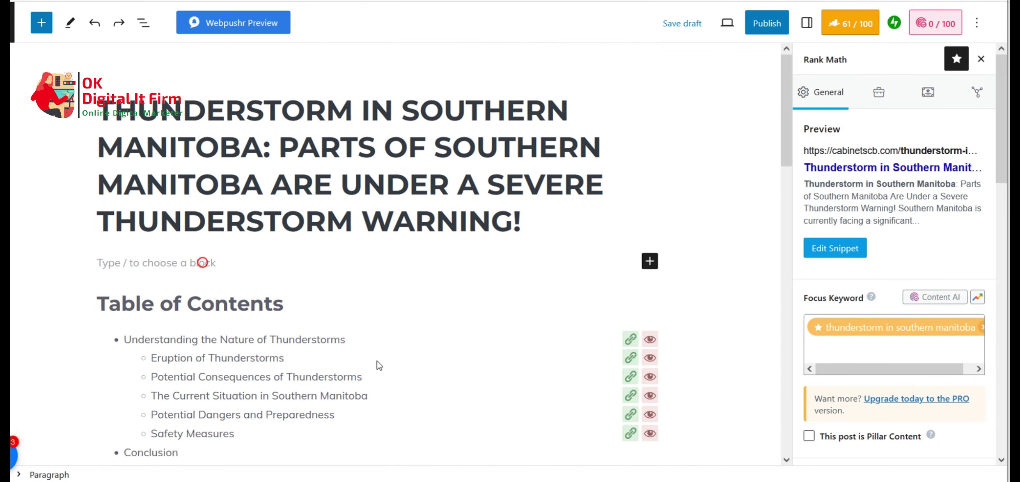
{"action": "triple_click", "coordinate": [346, 184]}
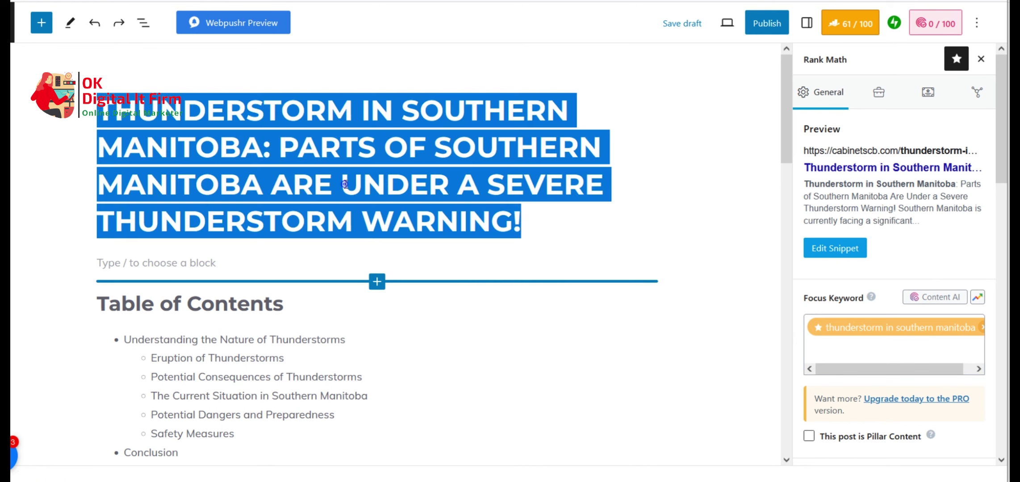
{"action": "right_click", "coordinate": [381, 174]}
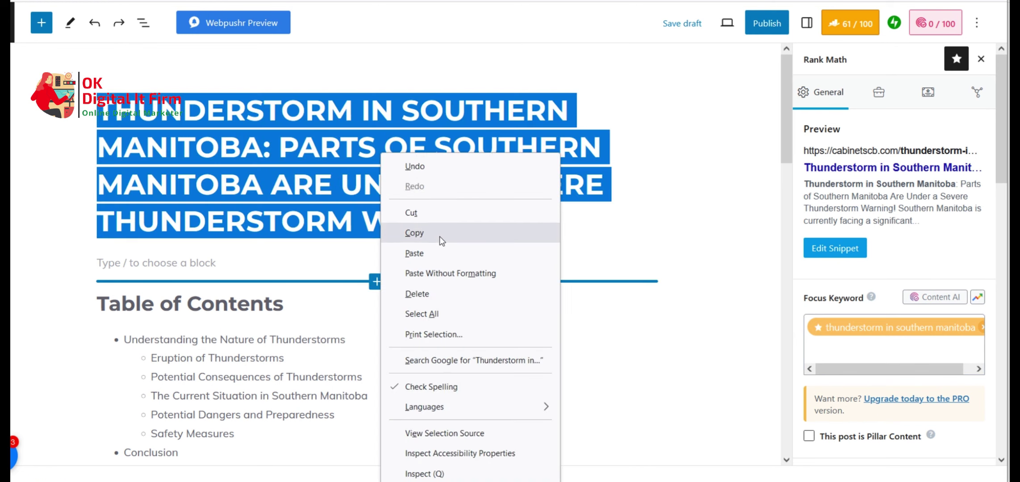
{"action": "left_click", "coordinate": [443, 233]}
Switch to the blank Canva design and search its elements for "thunderstorm".
{"action": "key", "text": "alt+Tab"}
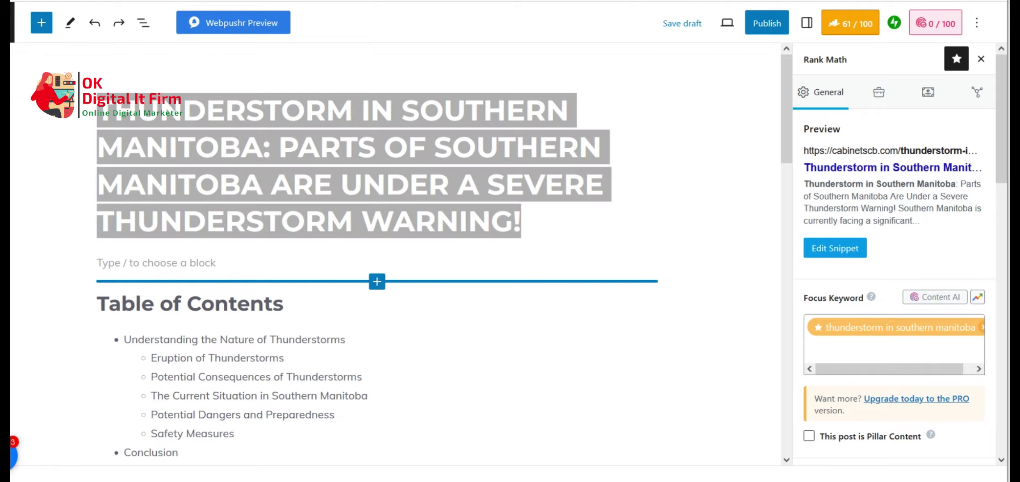
{"action": "key", "text": "alt+Tab"}
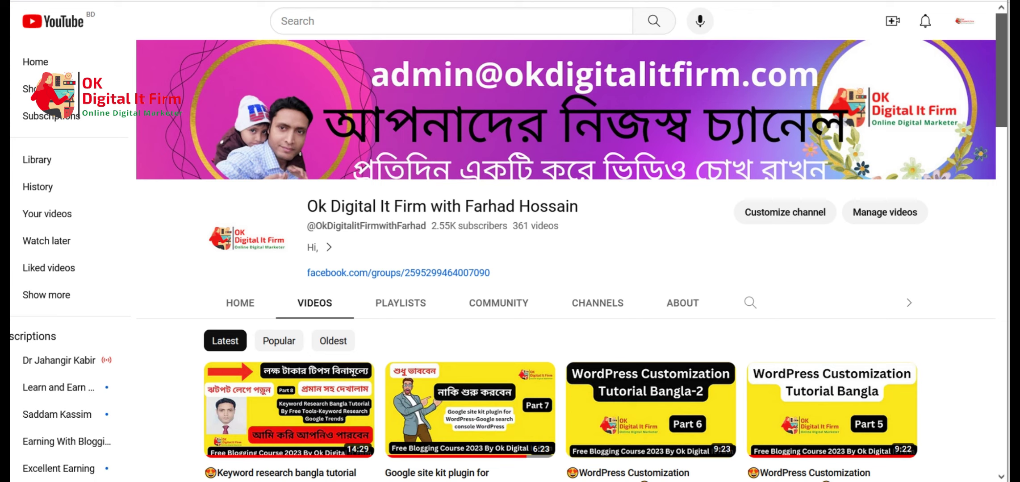
{"action": "key", "text": "alt+Tab"}
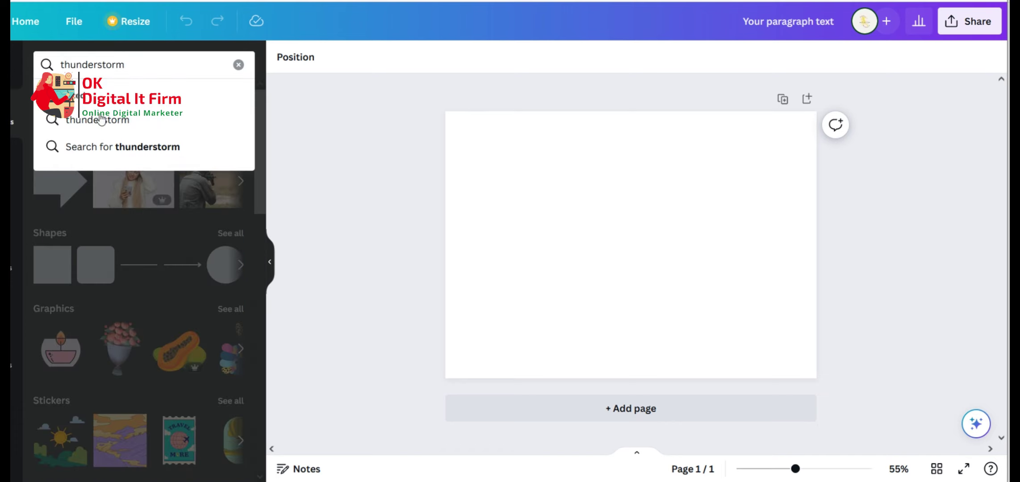
{"action": "key", "text": "Return"}
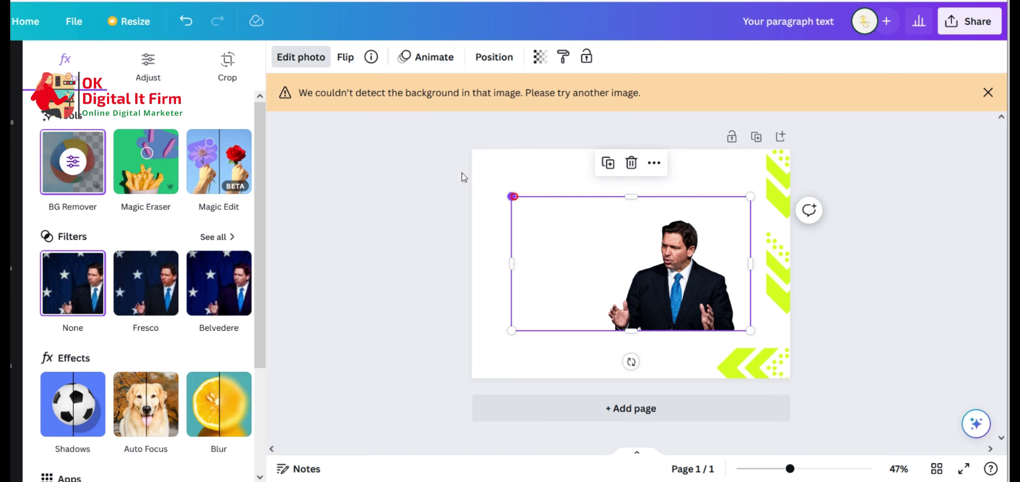
Delete the photo of the man in the suit and the green arrow graphics from the Canva page.
{"action": "left_click_drag", "start_coordinate": [389, 142], "coordinate": [389, 141]}
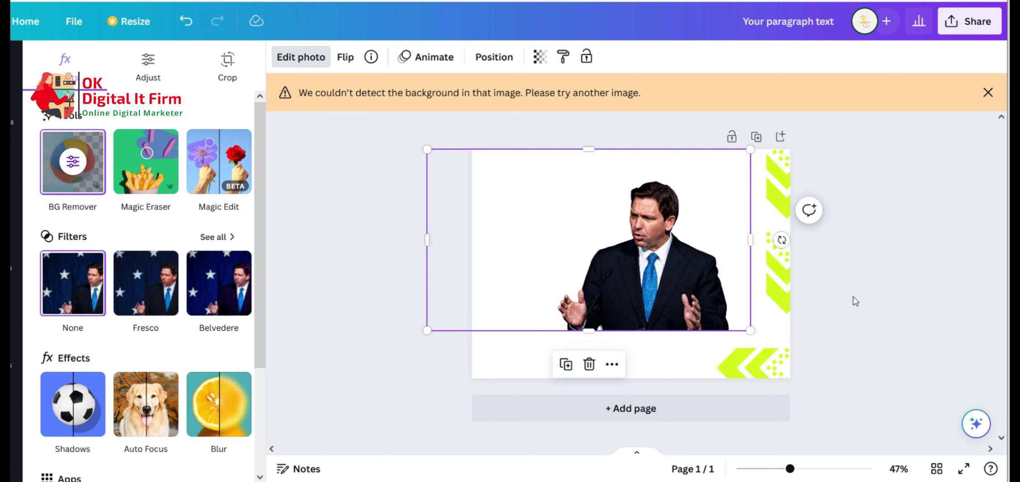
{"action": "left_click", "coordinate": [645, 284]}
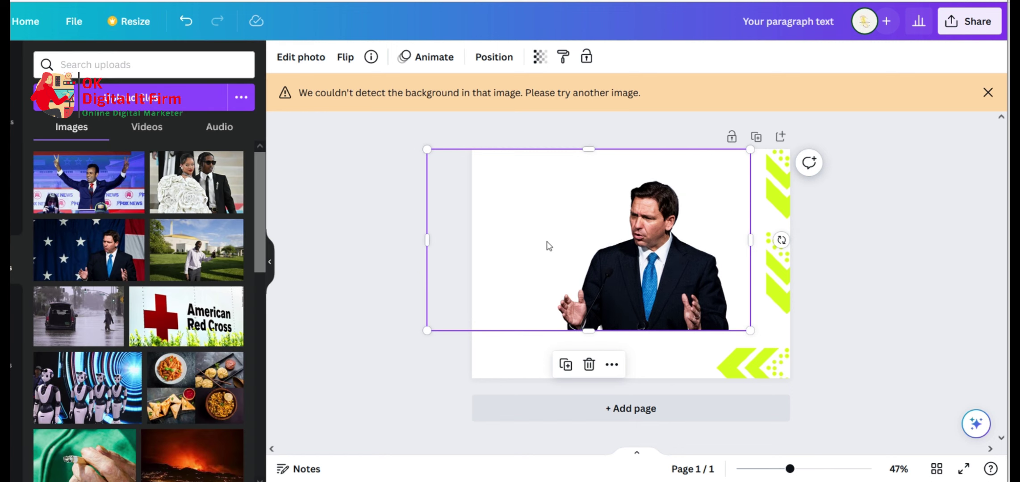
{"action": "key", "text": "Delete"}
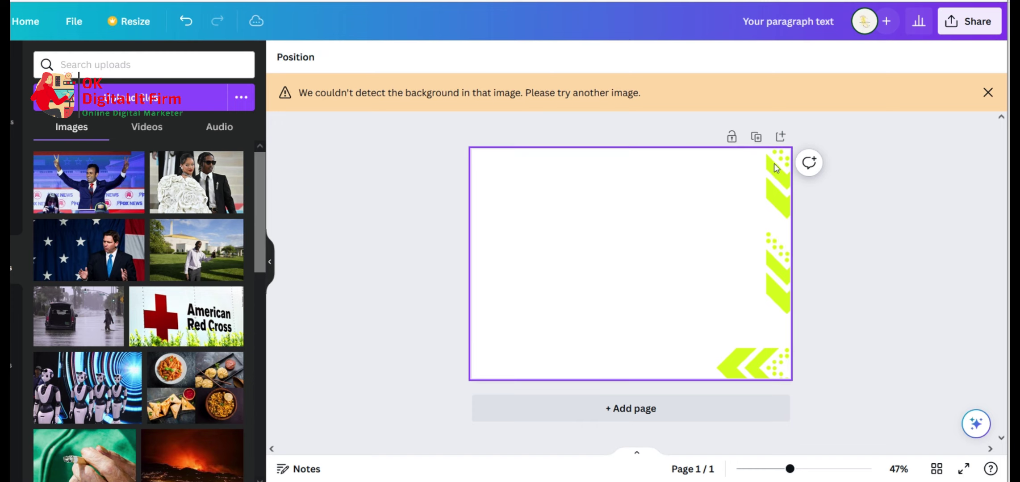
{"action": "left_click_drag", "start_coordinate": [702, 131], "coordinate": [817, 396]}
{"action": "key", "text": "Delete"}
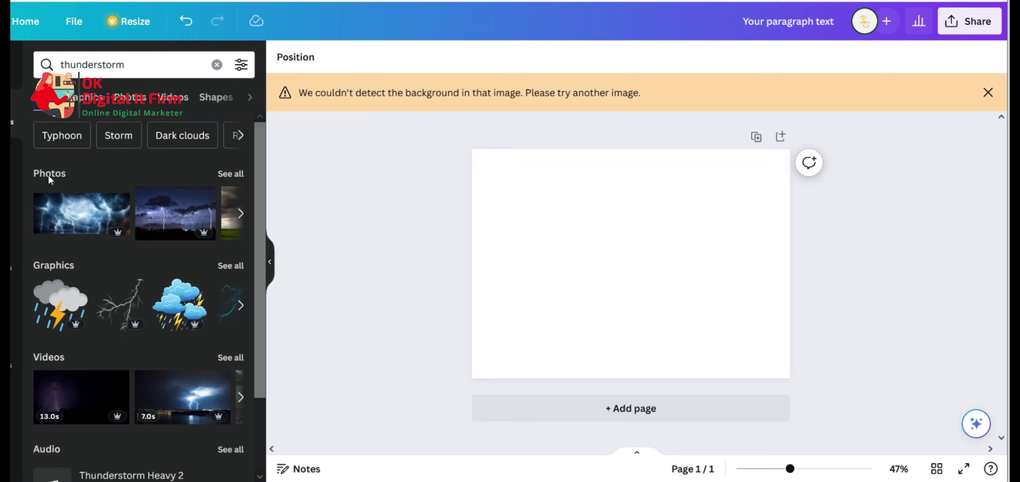
Show all thunderstorm photos, insert the rainy photo with the purple and rainbow umbrellas, and set it as the page background.
{"action": "left_click", "coordinate": [223, 174]}
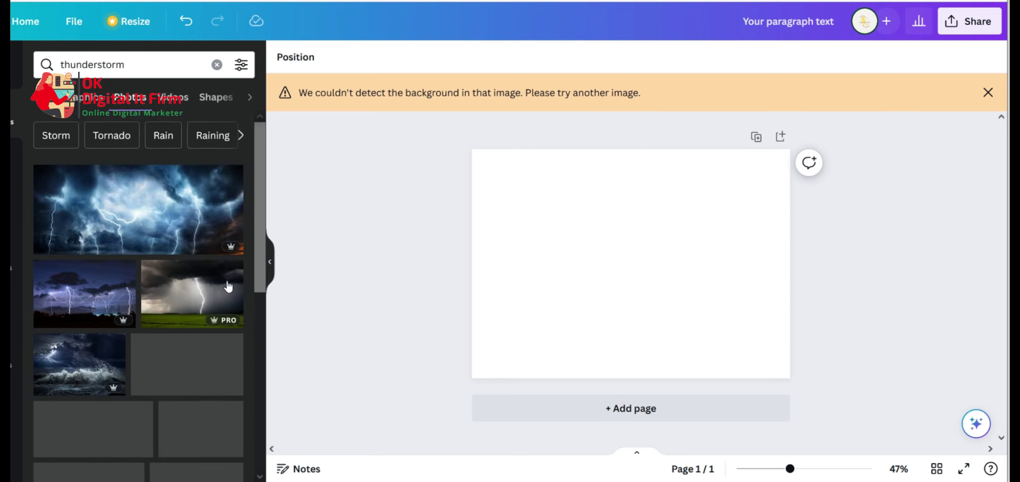
{"action": "scroll", "coordinate": [216, 301], "scroll_direction": "down", "scroll_amount": 10}
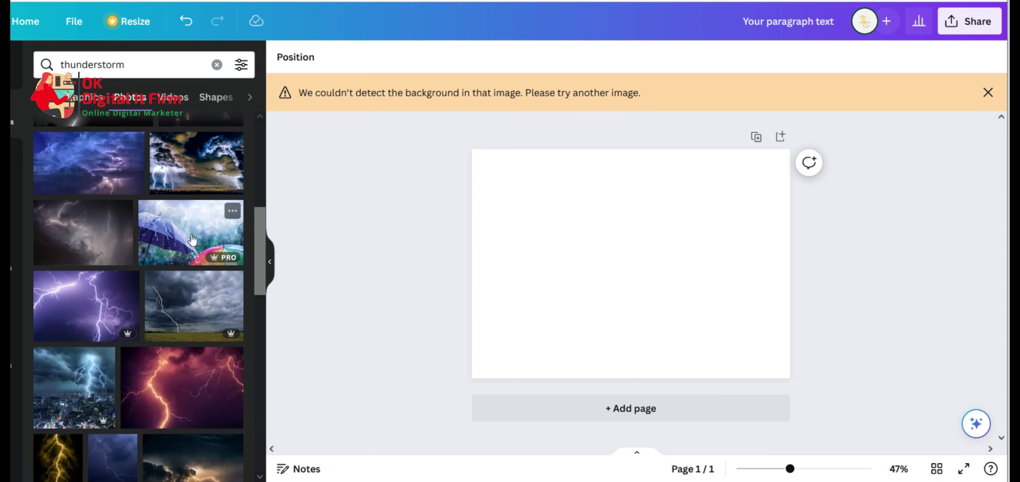
{"action": "left_click", "coordinate": [191, 236]}
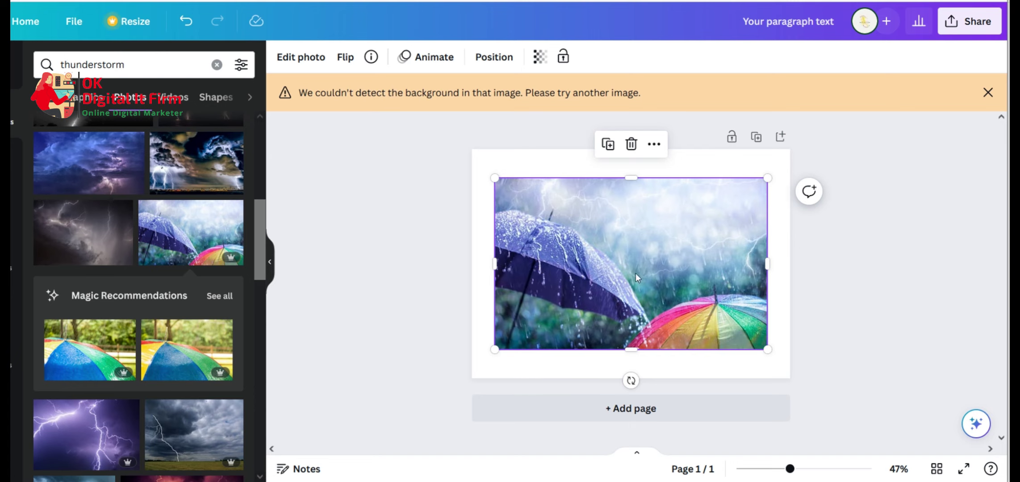
{"action": "right_click", "coordinate": [580, 295]}
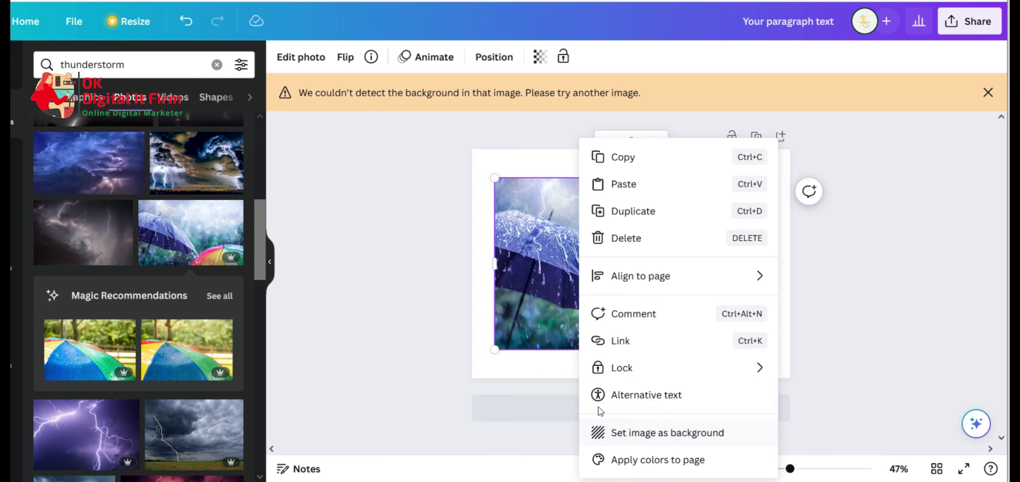
{"action": "left_click", "coordinate": [631, 434]}
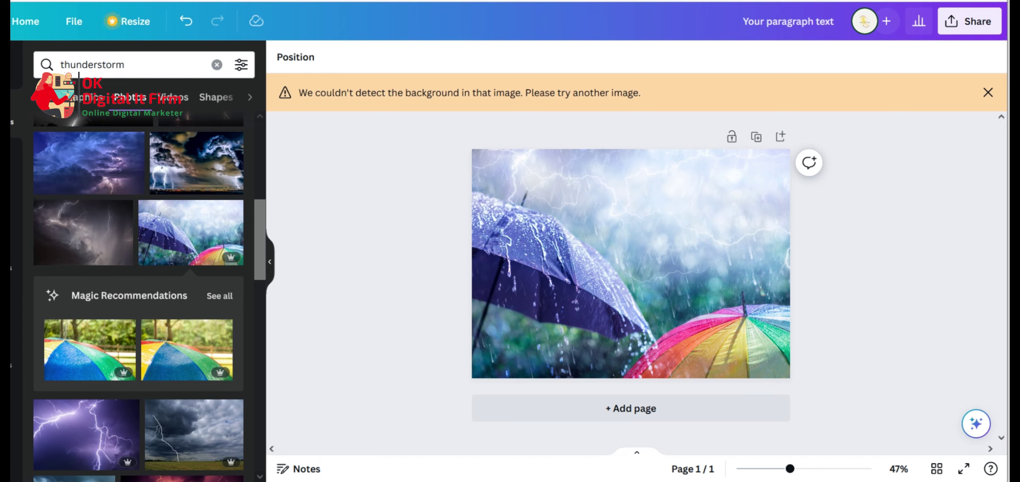
Add the heading "Thunderstorm in Southern Manitoba: Parts of southern Manitoba are under a severe thunderstorm warning!" and move it up onto the photo.
{"action": "left_click", "coordinate": [16, 161]}
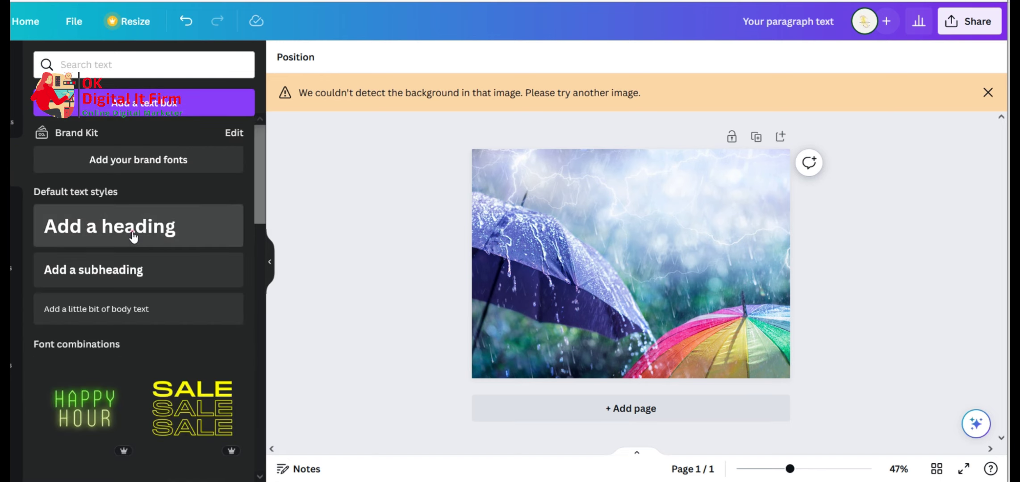
{"action": "left_click", "coordinate": [170, 236]}
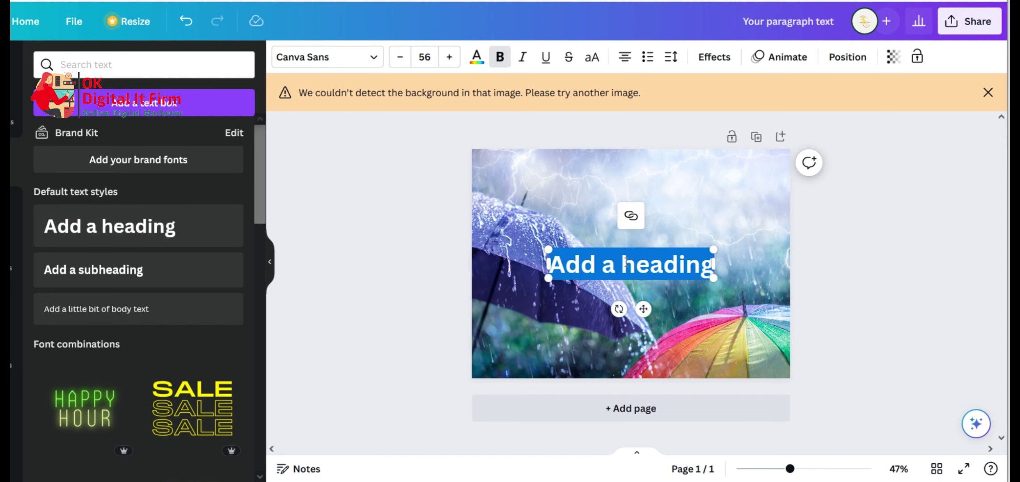
{"action": "type", "text": "Thunderstorm in Southern Manitoba: Parts of southern Manitoba are under a severe thunderstorm warning!"}
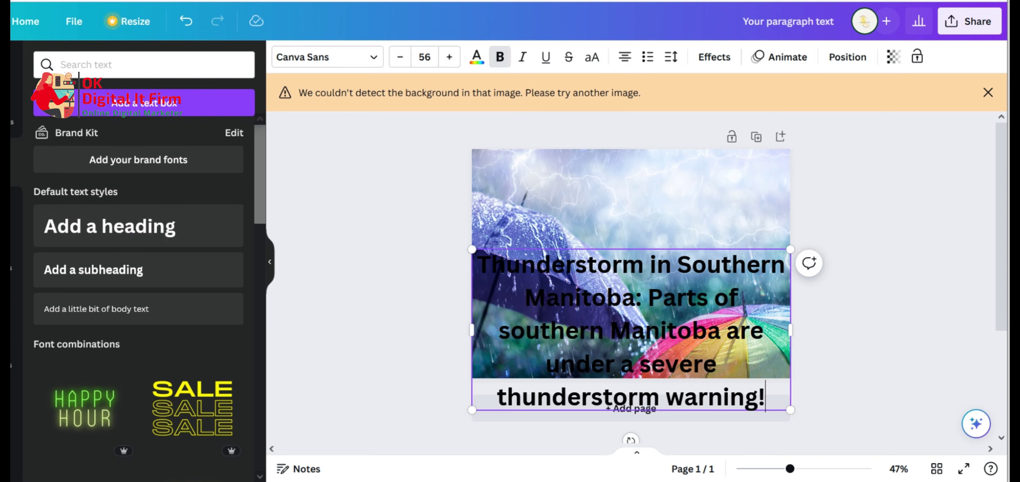
{"action": "left_click", "coordinate": [911, 274]}
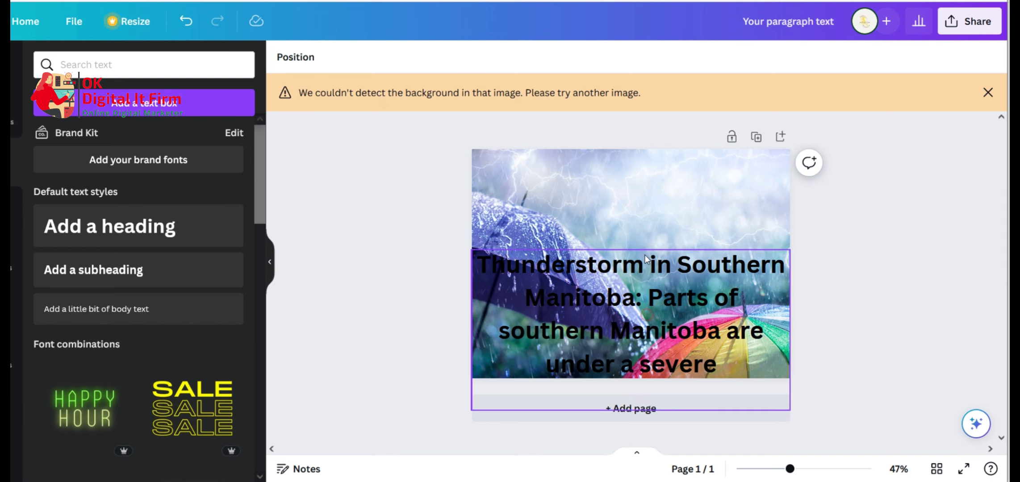
{"action": "left_click_drag", "start_coordinate": [647, 275], "coordinate": [640, 263]}
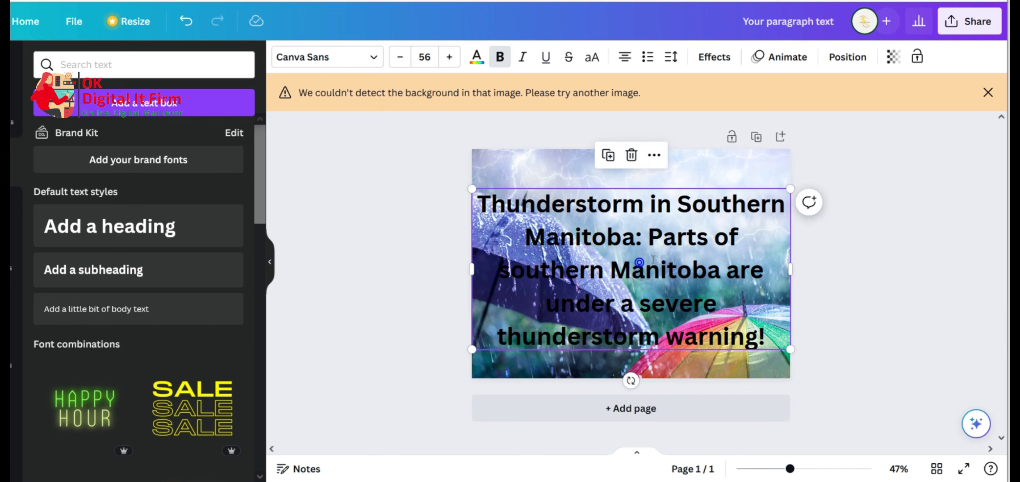
Apply the Background text effect to the whole heading, with a yellow fill.
{"action": "double_click", "coordinate": [640, 263]}
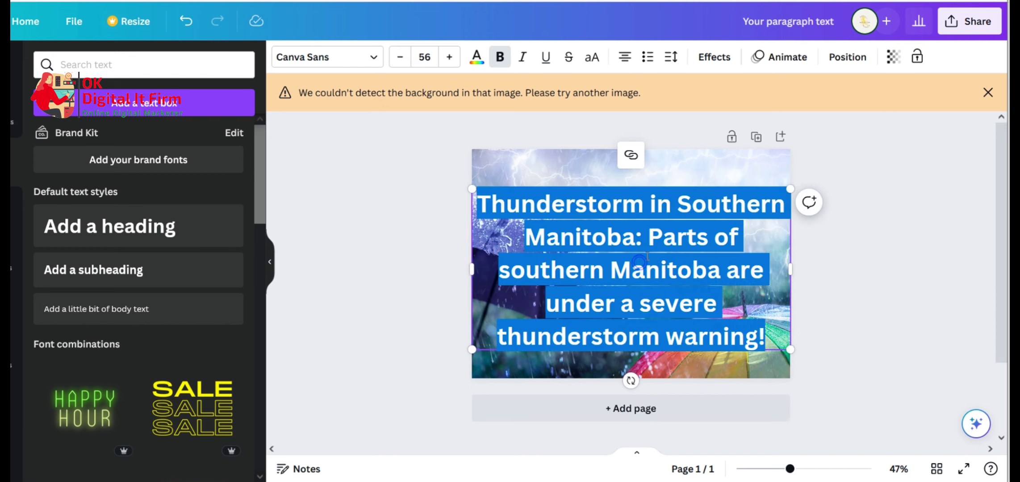
{"action": "left_click", "coordinate": [708, 57]}
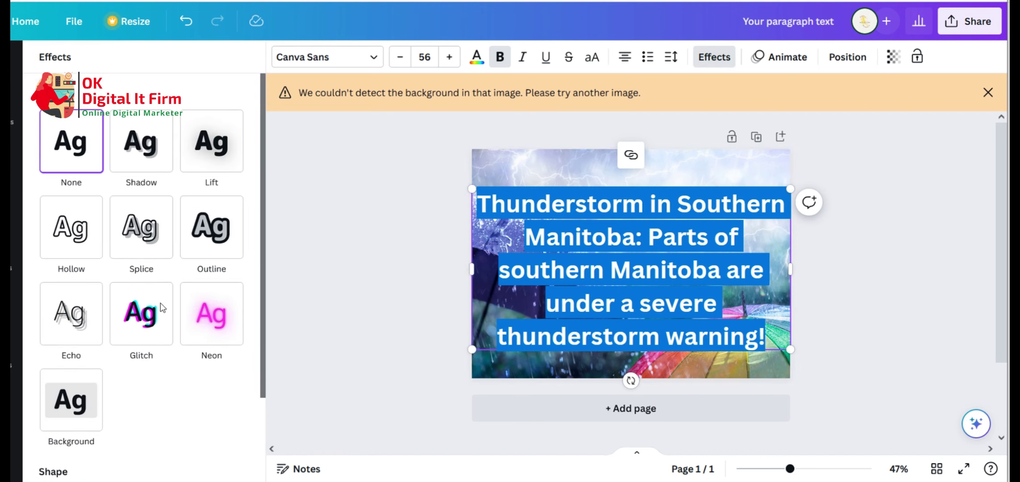
{"action": "scroll", "coordinate": [164, 304], "scroll_direction": "down", "scroll_amount": 1}
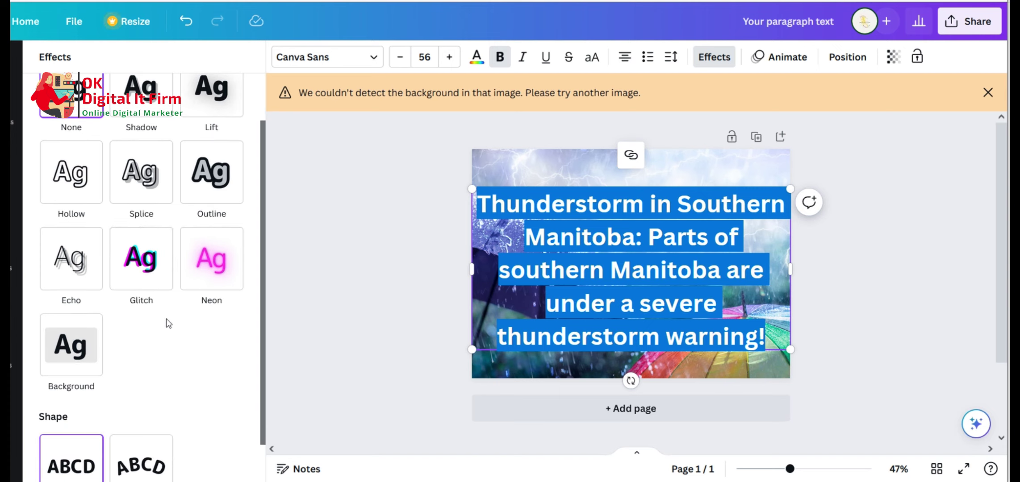
{"action": "scroll", "coordinate": [169, 324], "scroll_direction": "down", "scroll_amount": 1}
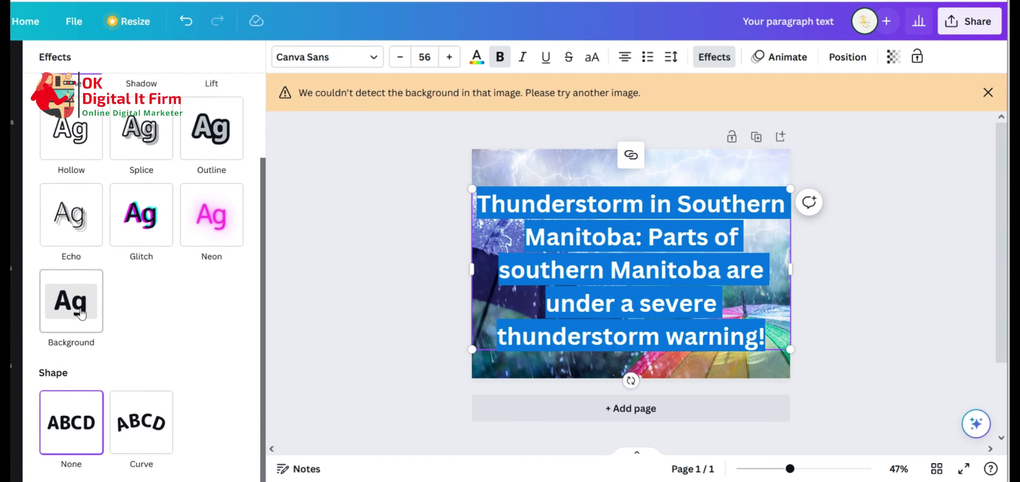
{"action": "left_click", "coordinate": [99, 317]}
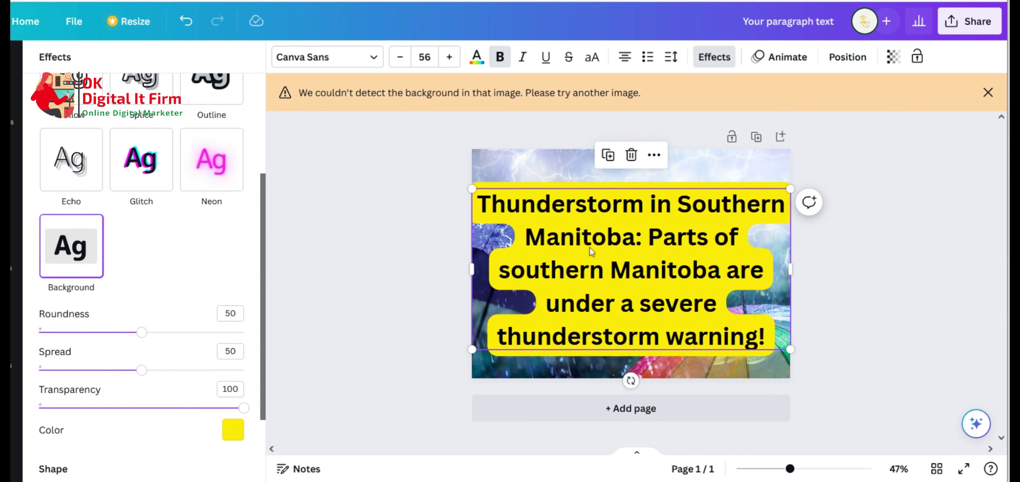
Reduce the heading's font size to 34 and position it centred near the upper edge of the page.
{"action": "left_click", "coordinate": [403, 59]}
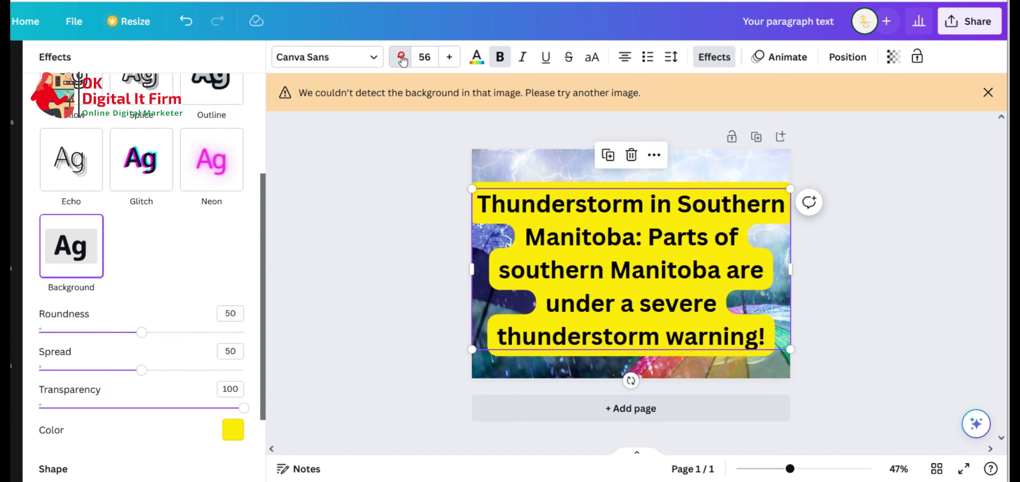
{"action": "left_click", "coordinate": [404, 59]}
{"action": "left_click", "coordinate": [402, 59]}
{"action": "left_click", "coordinate": [402, 60]}
{"action": "left_click", "coordinate": [402, 60]}
{"action": "left_click", "coordinate": [402, 60]}
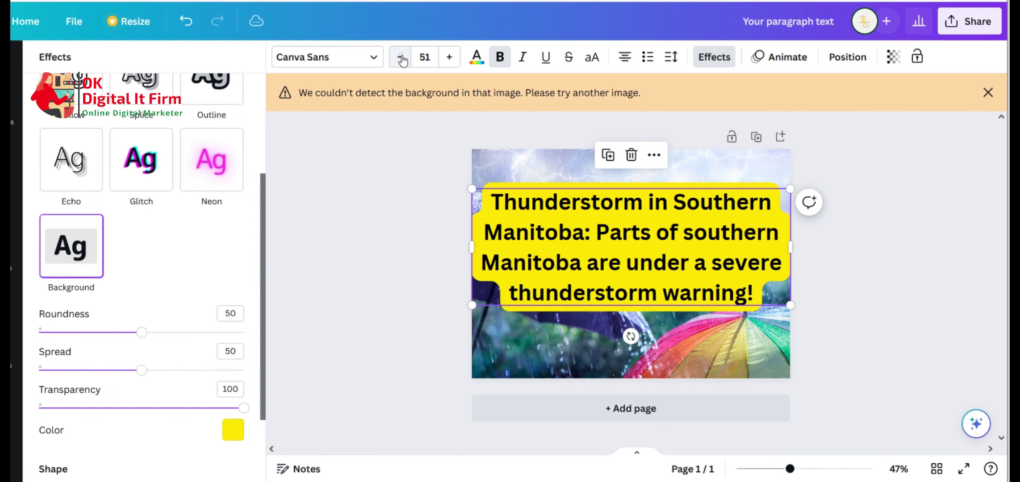
{"action": "left_click", "coordinate": [402, 60]}
{"action": "left_click", "coordinate": [402, 60]}
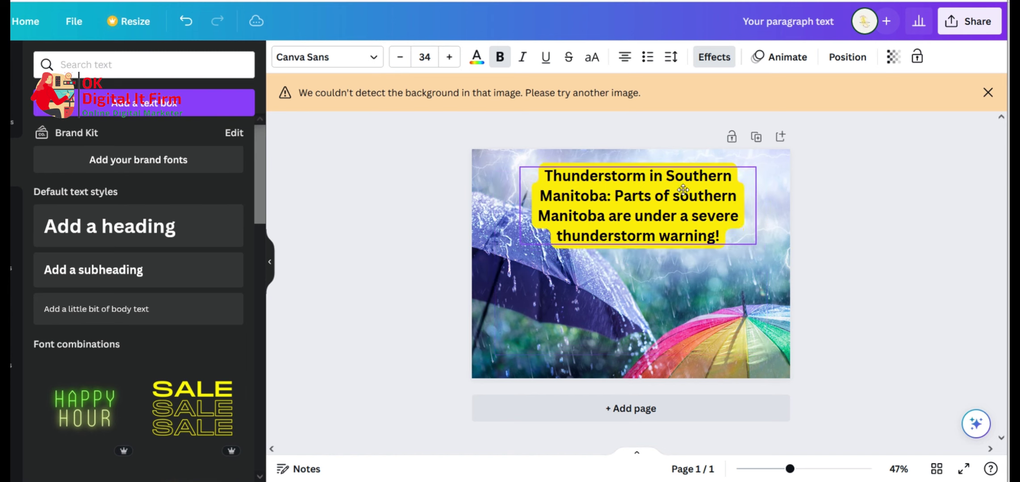
{"action": "left_click_drag", "start_coordinate": [683, 190], "coordinate": [682, 187]}
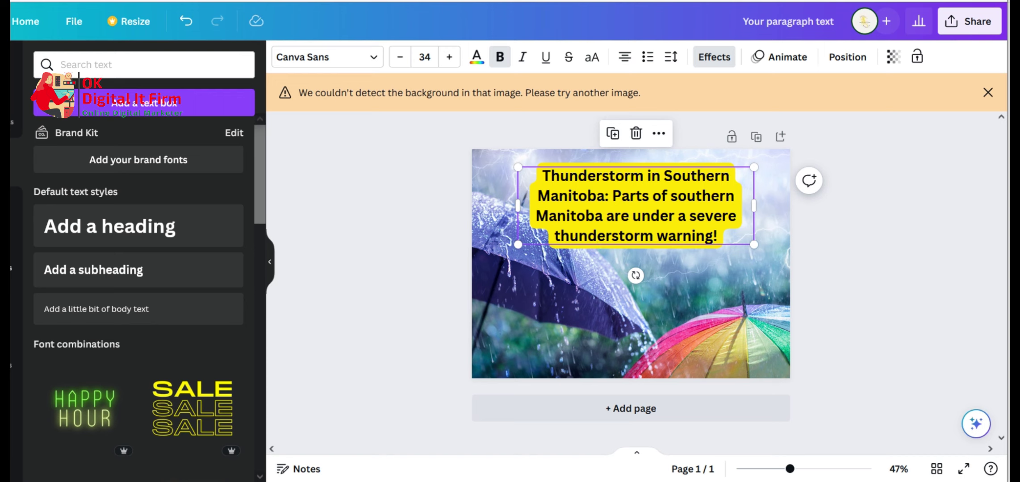
Insert the uploaded Breaking News graphic and place it as a small picture between the umbrellas, below the heading.
{"action": "left_click", "coordinate": [14, 262]}
{"action": "left_click", "coordinate": [193, 239]}
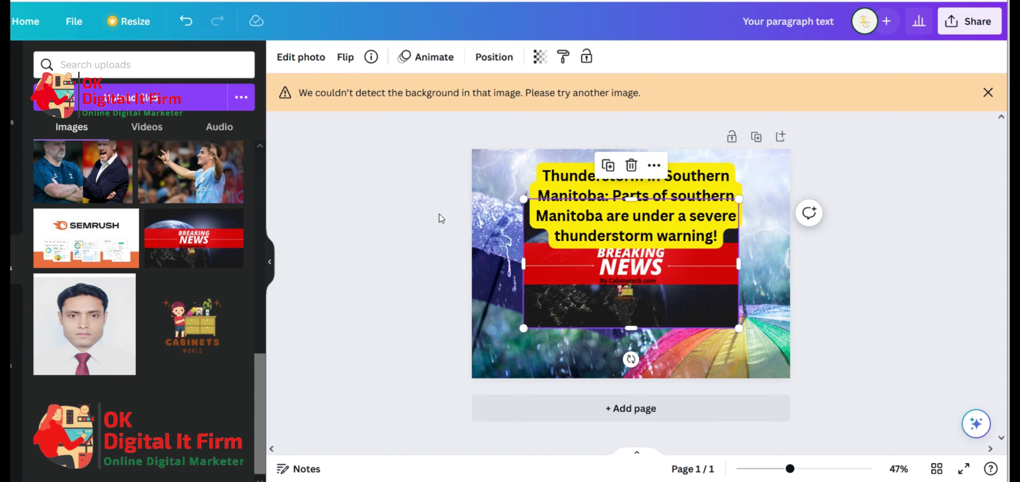
{"action": "left_click_drag", "start_coordinate": [567, 273], "coordinate": [567, 300]}
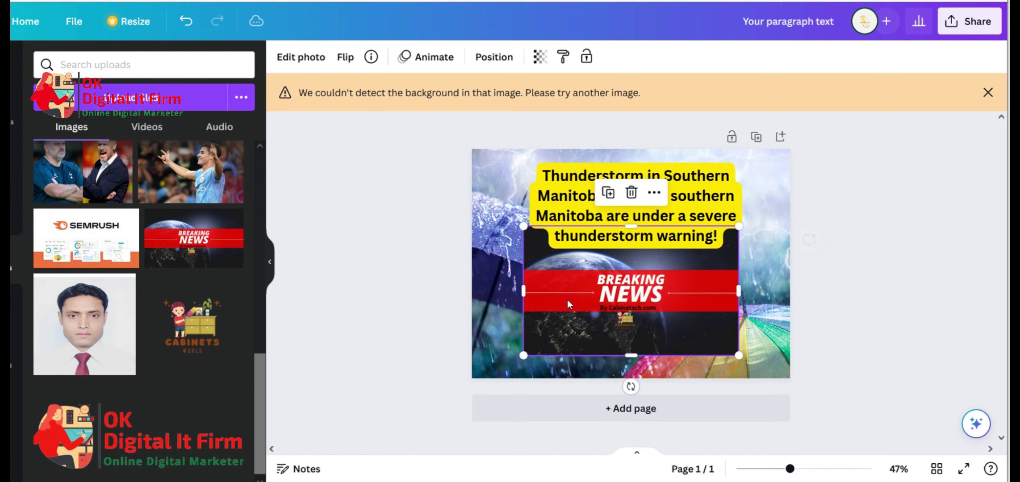
Download the finished design as a PNG at 1,000 × 720 px.
{"action": "left_click", "coordinate": [969, 21]}
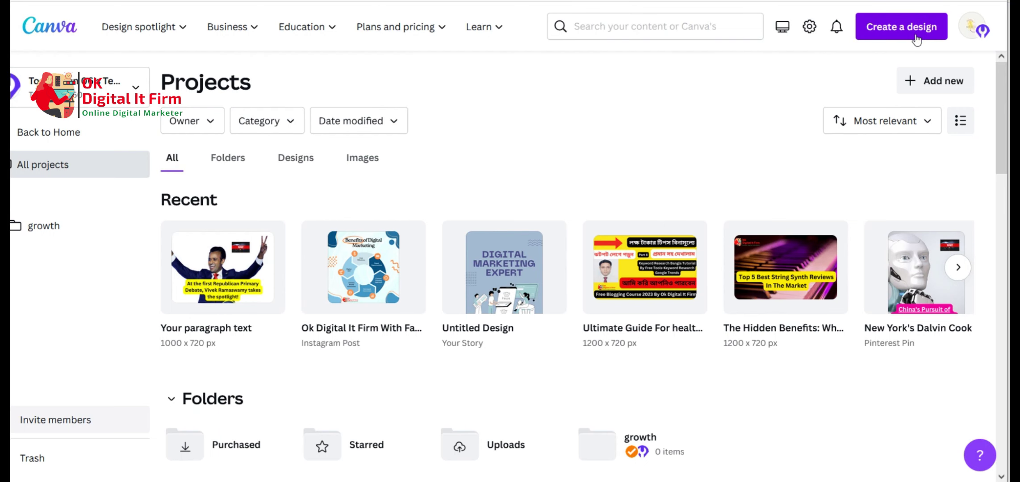
{"action": "left_click", "coordinate": [917, 39]}
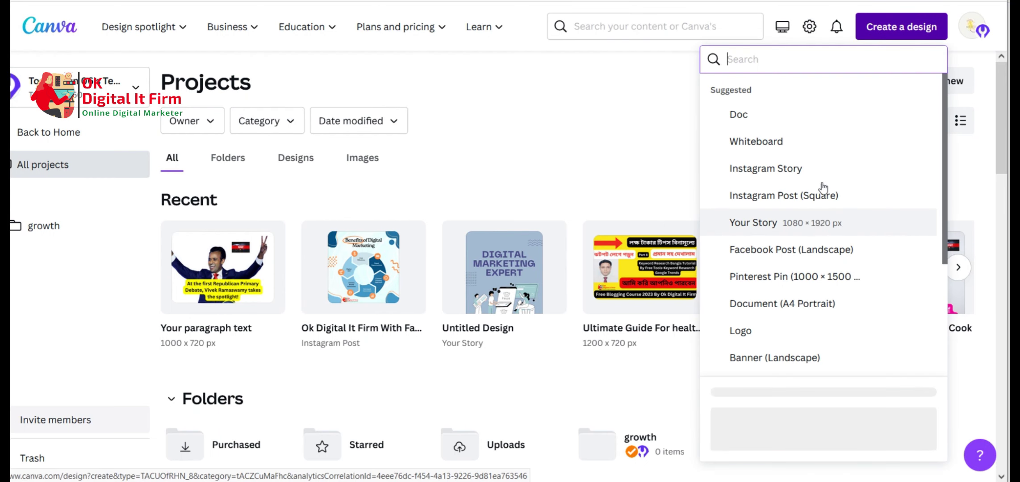
{"action": "left_click", "coordinate": [742, 414]}
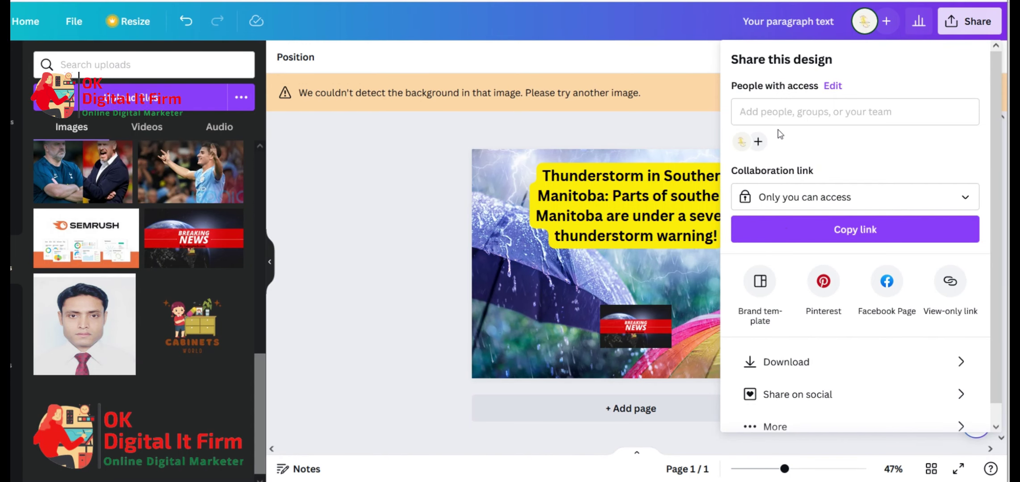
{"action": "left_click", "coordinate": [770, 362]}
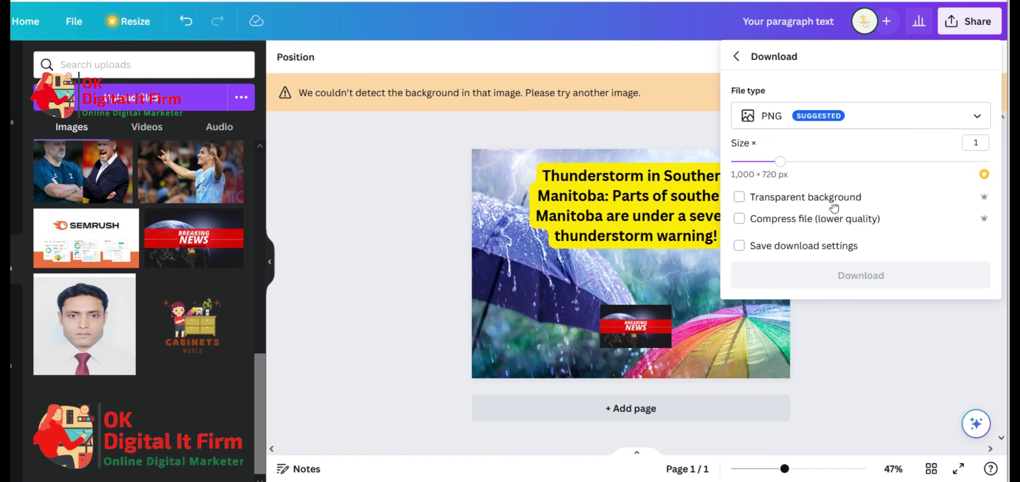
{"action": "left_click", "coordinate": [833, 277]}
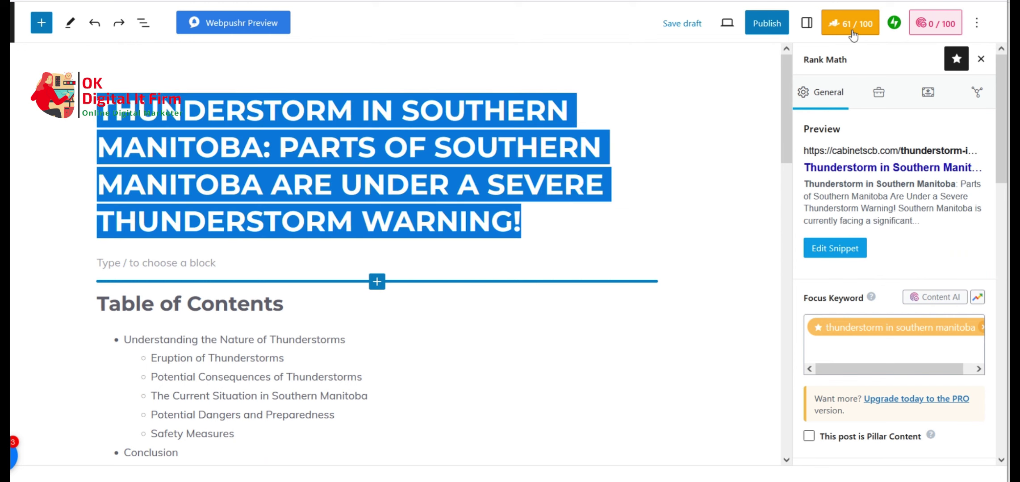
Switch to the WordPress post and change its category from Uncategorized to Community.
{"action": "left_click", "coordinate": [833, 136]}
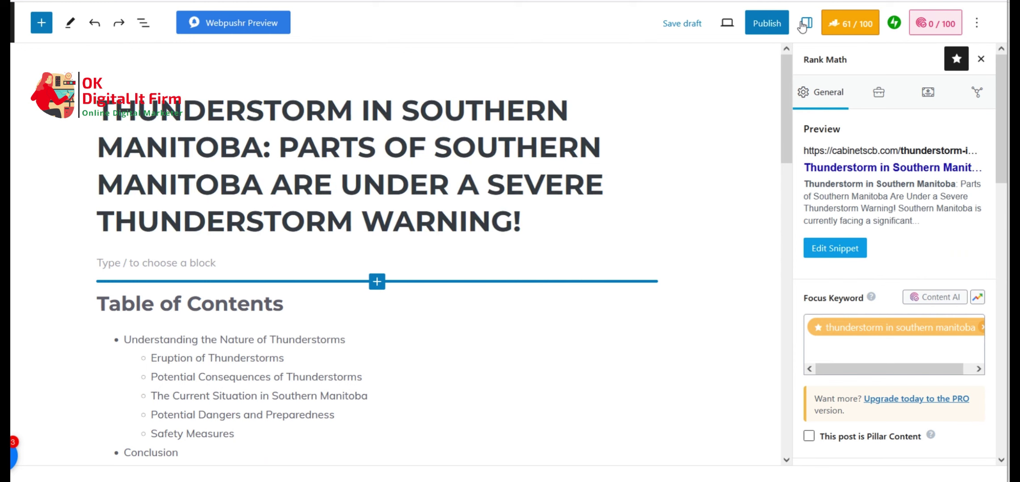
{"action": "left_click", "coordinate": [804, 25]}
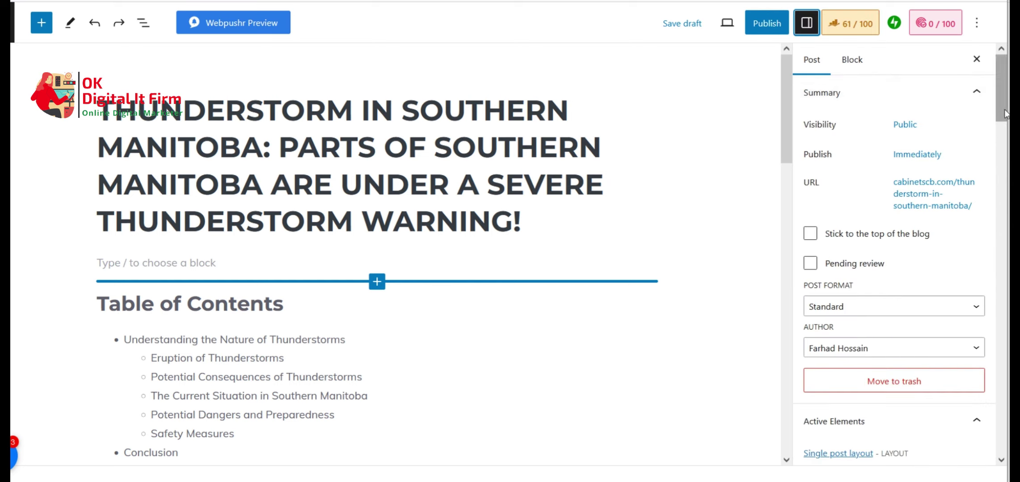
{"action": "left_click_drag", "start_coordinate": [1004, 112], "coordinate": [1004, 203]}
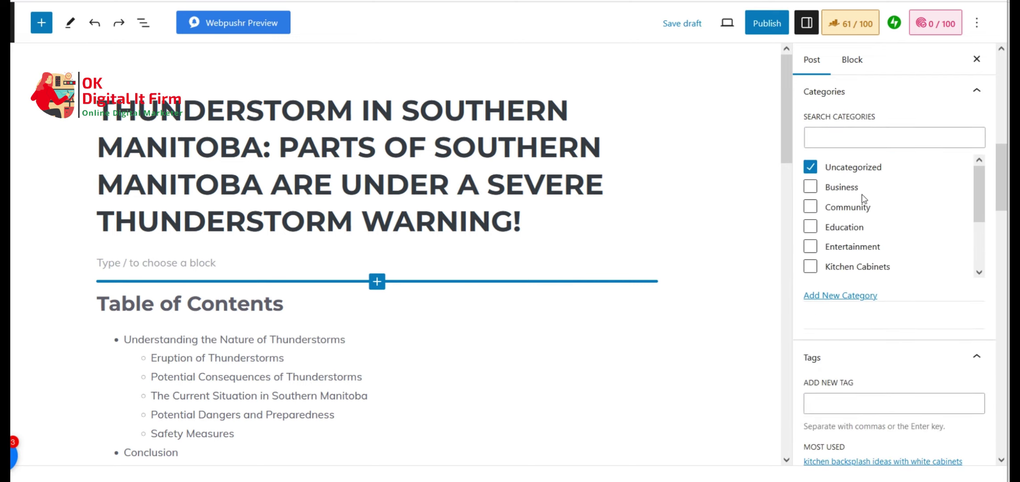
{"action": "left_click", "coordinate": [811, 169]}
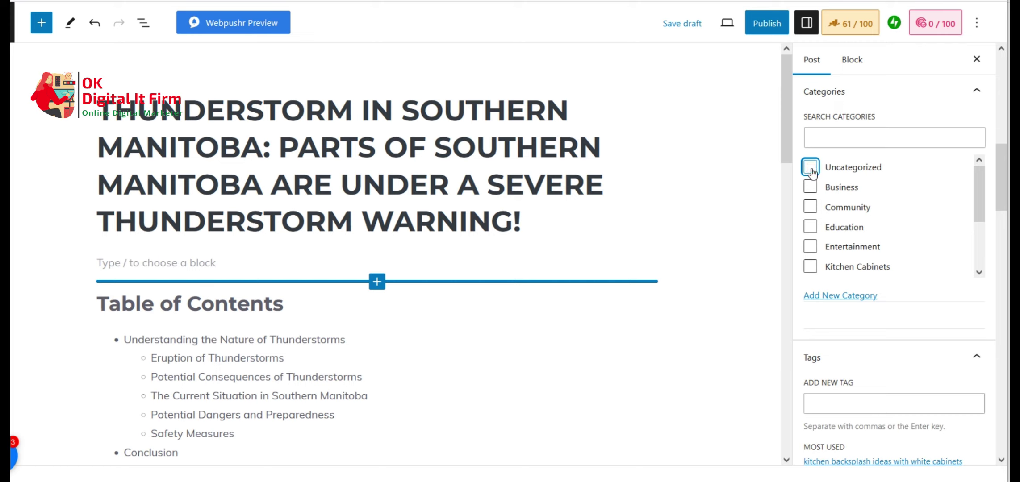
{"action": "left_click", "coordinate": [848, 296]}
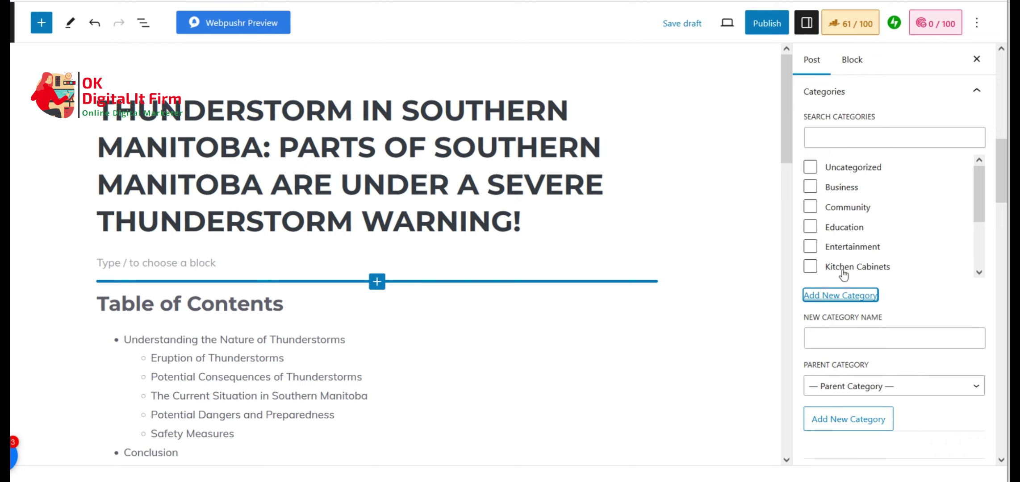
{"action": "left_click", "coordinate": [813, 209]}
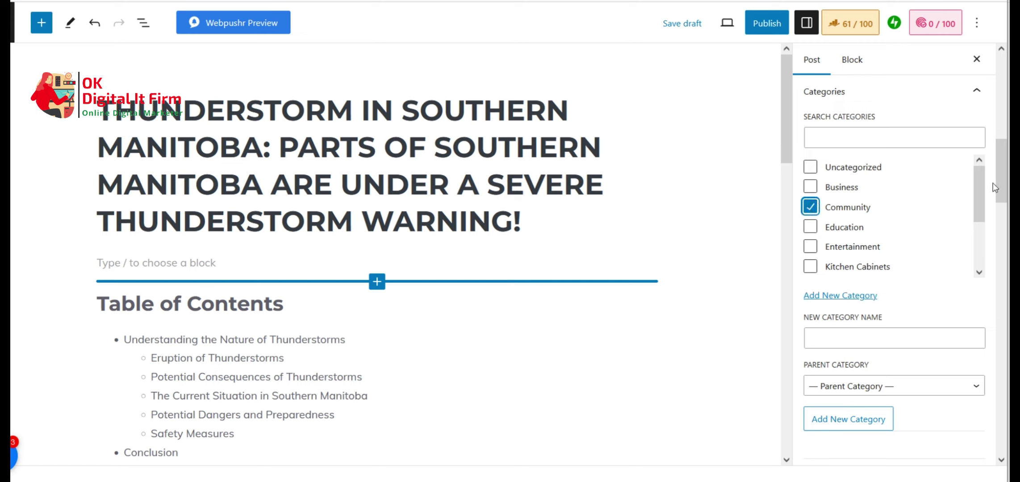
Disallow comments as well as pingbacks and trackbacks for the post.
{"action": "left_click", "coordinate": [999, 196]}
{"action": "left_click_drag", "start_coordinate": [1000, 196], "coordinate": [1001, 349]}
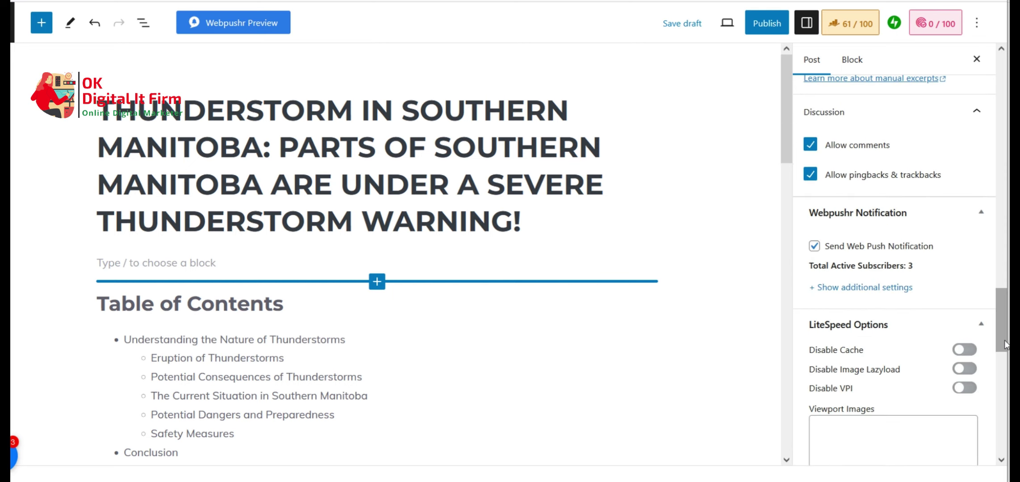
{"action": "left_click", "coordinate": [810, 146]}
{"action": "left_click", "coordinate": [810, 176]}
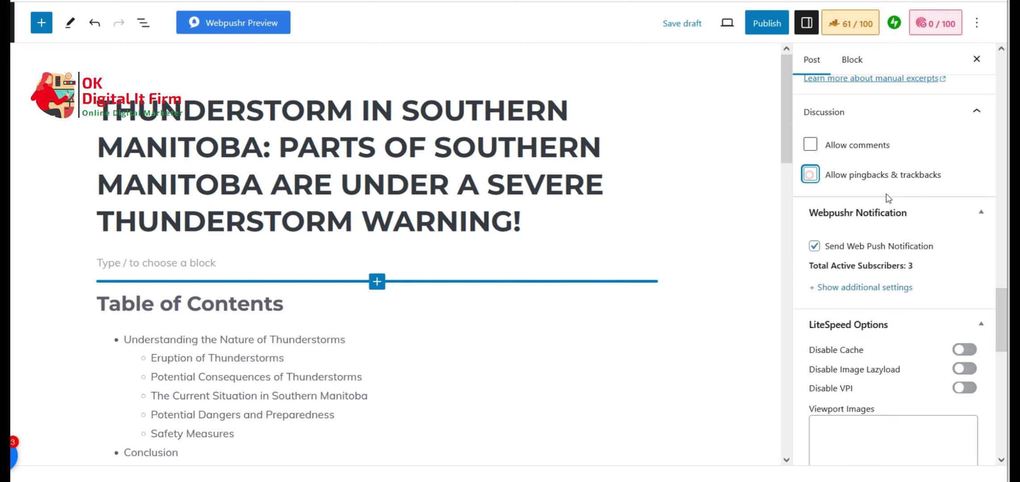
Start a featured image upload and rename the design PNG "Thunderstorm in Southern Manitoba Parts of southern Manitoba are under a severe thunderstorm warning!".
{"action": "left_click_drag", "start_coordinate": [1000, 306], "coordinate": [1003, 250]}
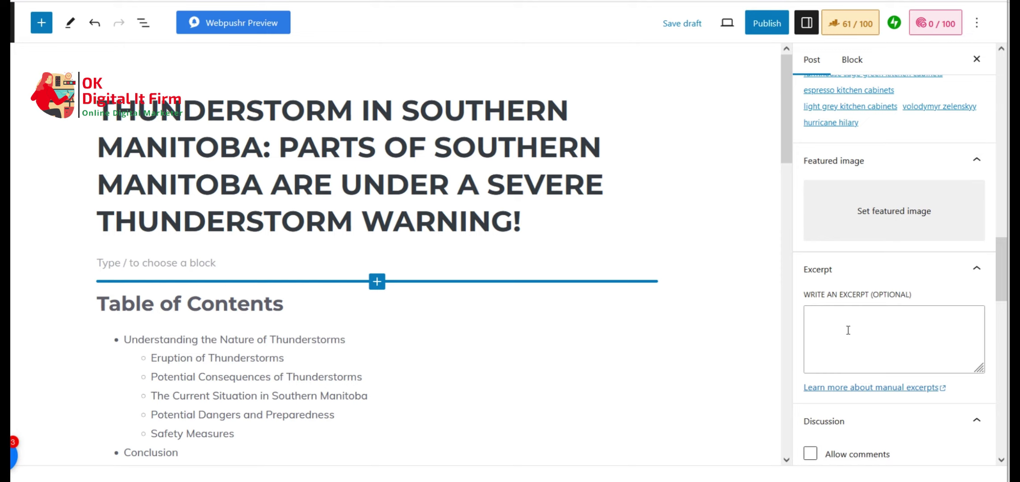
{"action": "left_click", "coordinate": [868, 220]}
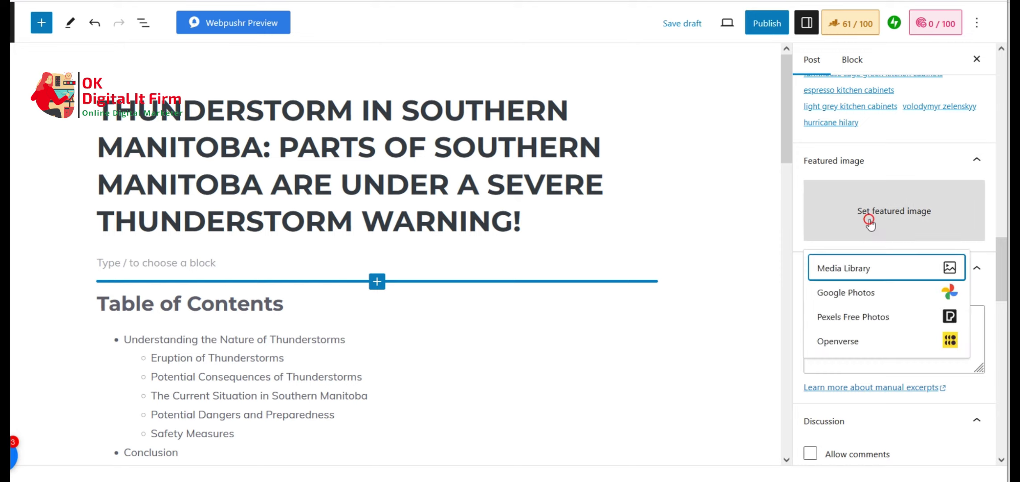
{"action": "left_click", "coordinate": [878, 268]}
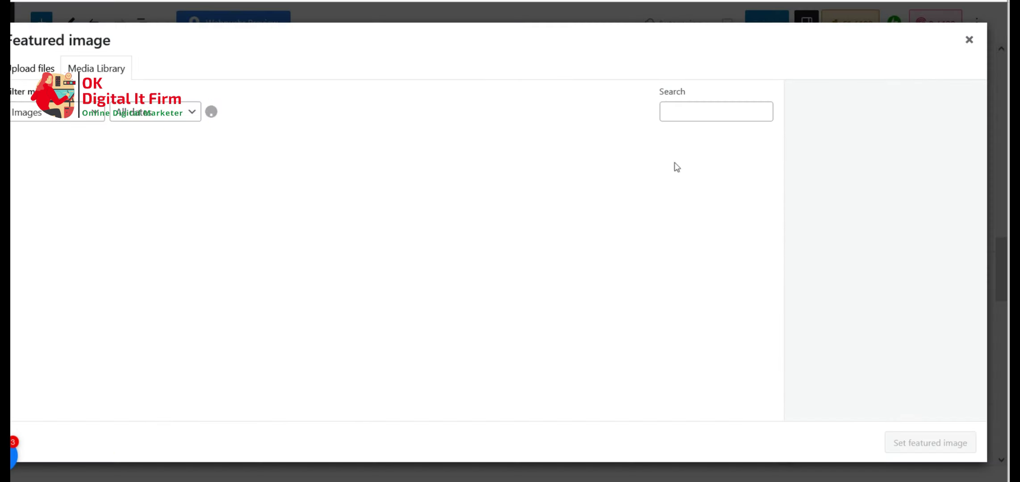
{"action": "left_click", "coordinate": [32, 68]}
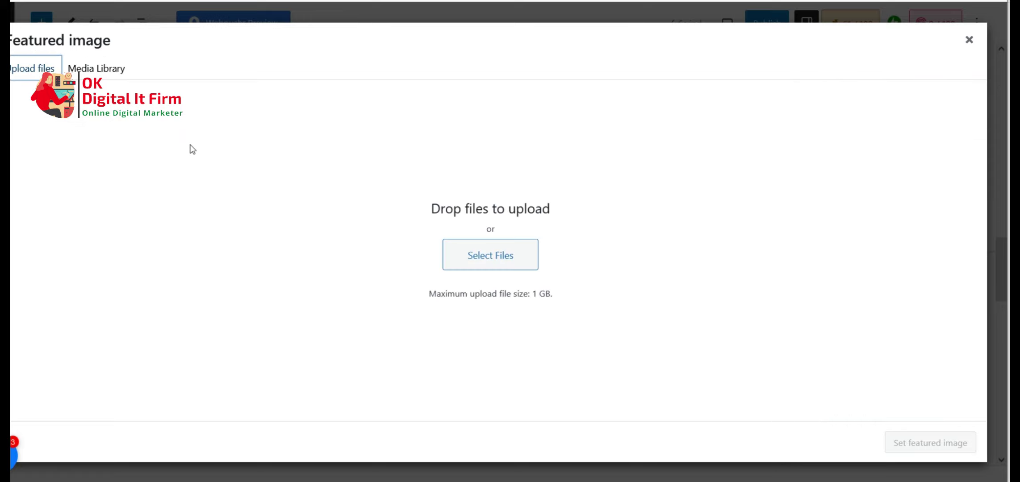
{"action": "left_click", "coordinate": [508, 262]}
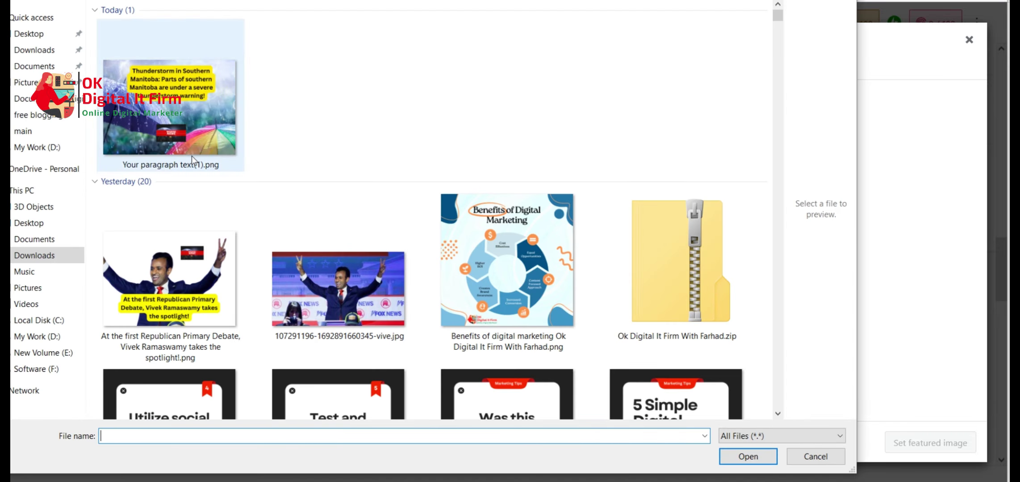
{"action": "left_click", "coordinate": [183, 163]}
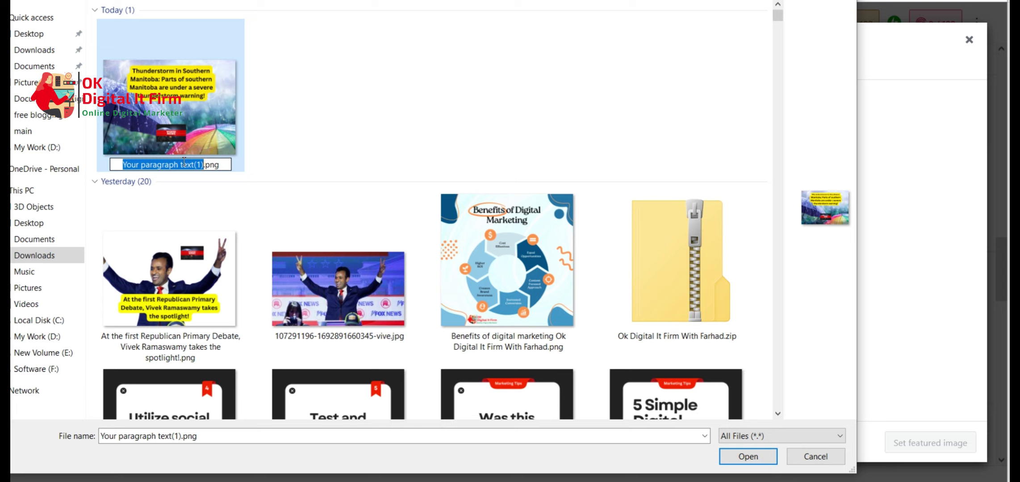
{"action": "key", "text": "ctrl+v"}
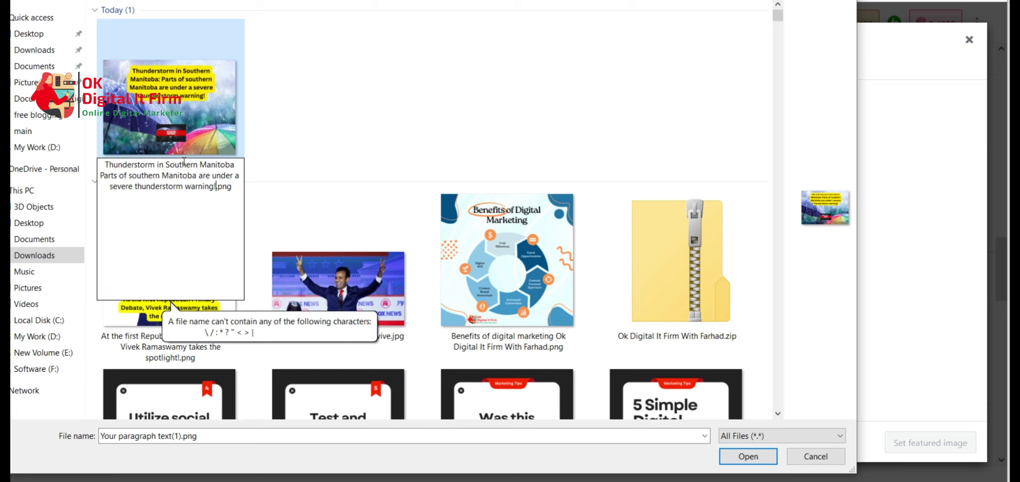
{"action": "key", "text": "Return"}
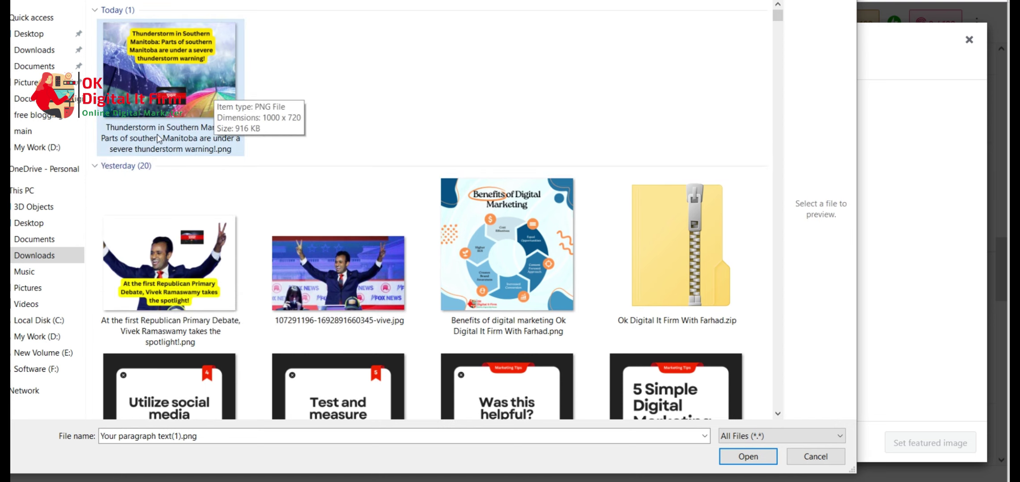
Upload the PNG as the featured image with alt text "Thunderstorm in Southern Manitoba: Parts of southern Manitoba are under a severe thunderstorm warning!".
{"action": "double_click", "coordinate": [165, 104]}
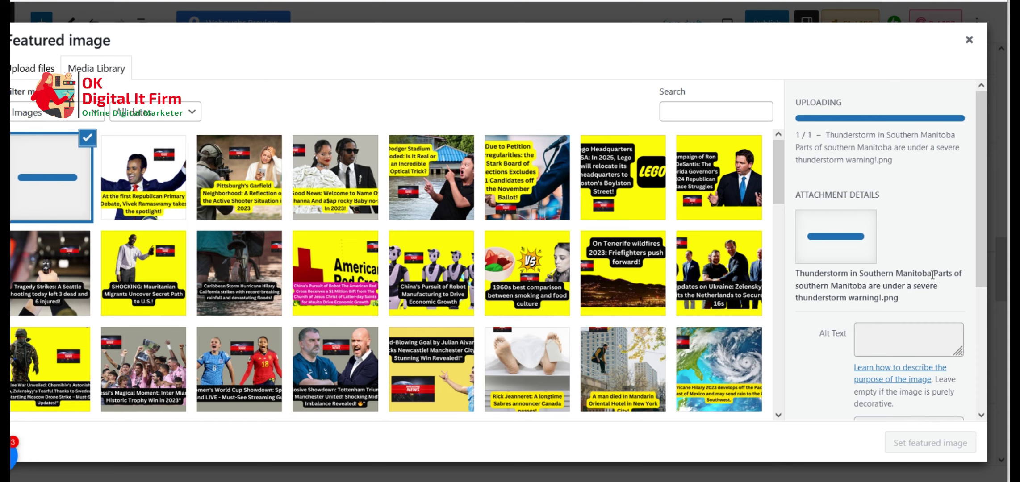
{"action": "left_click", "coordinate": [879, 303]}
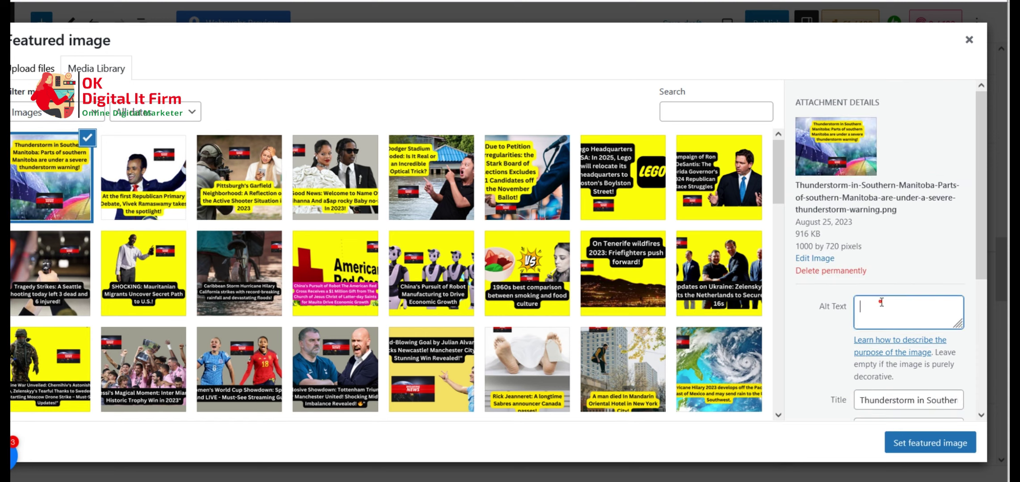
{"action": "key", "text": "ctrl+v"}
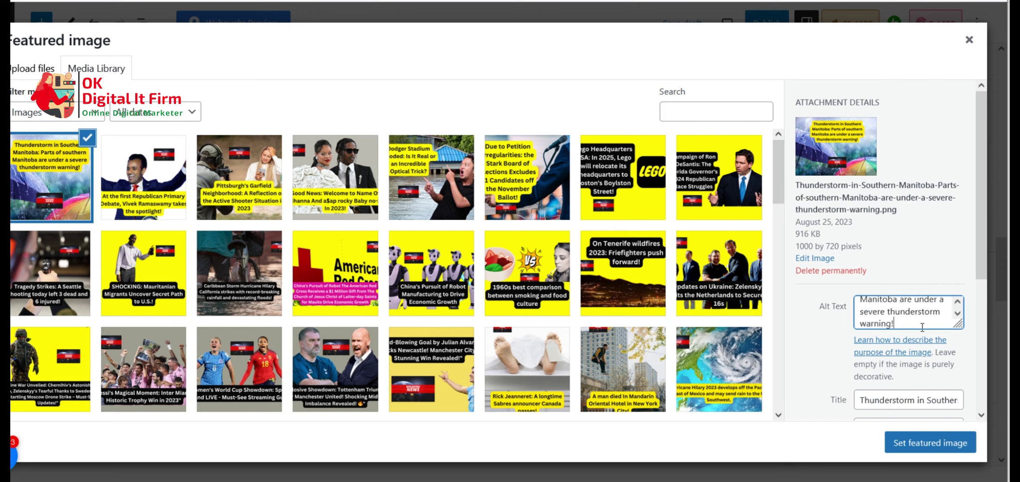
{"action": "left_click", "coordinate": [926, 446]}
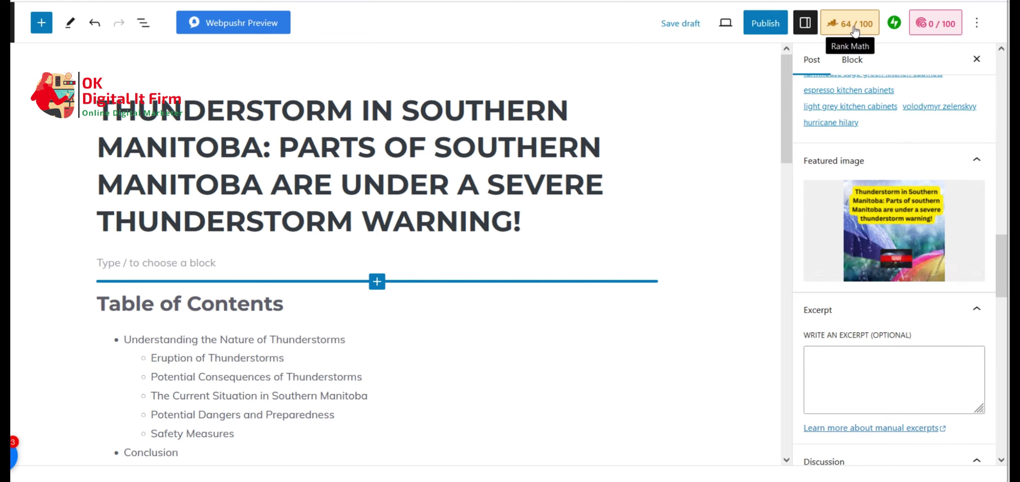
Insert an image block directly below the Conclusion heading, using the thunderstorm warning picture from the media library.
{"action": "mouse_move", "coordinate": [812, 223]}
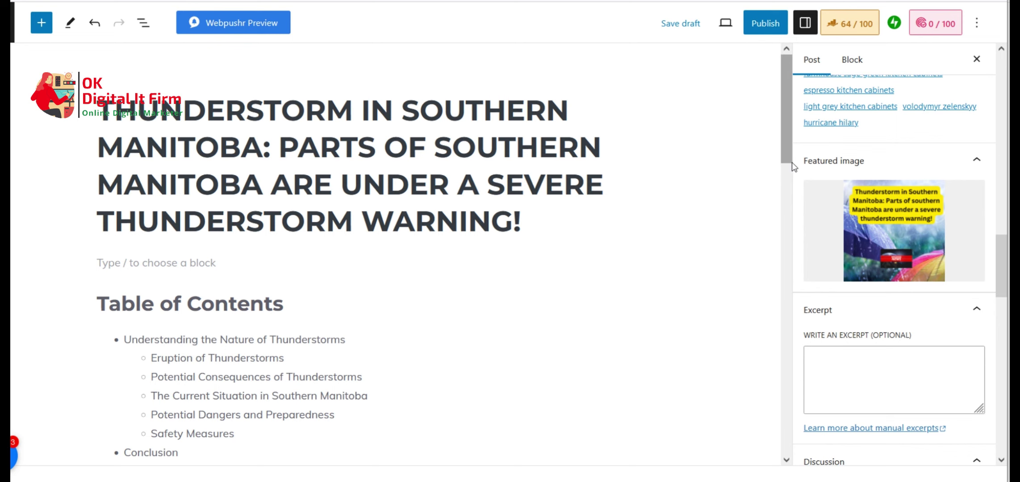
{"action": "scroll", "coordinate": [625, 313], "scroll_direction": "down", "scroll_amount": 15}
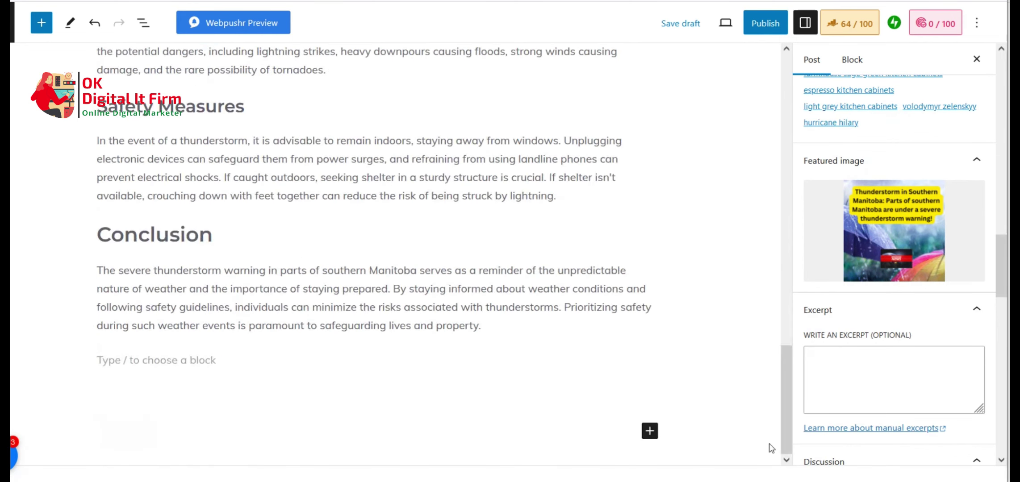
{"action": "left_click", "coordinate": [326, 239]}
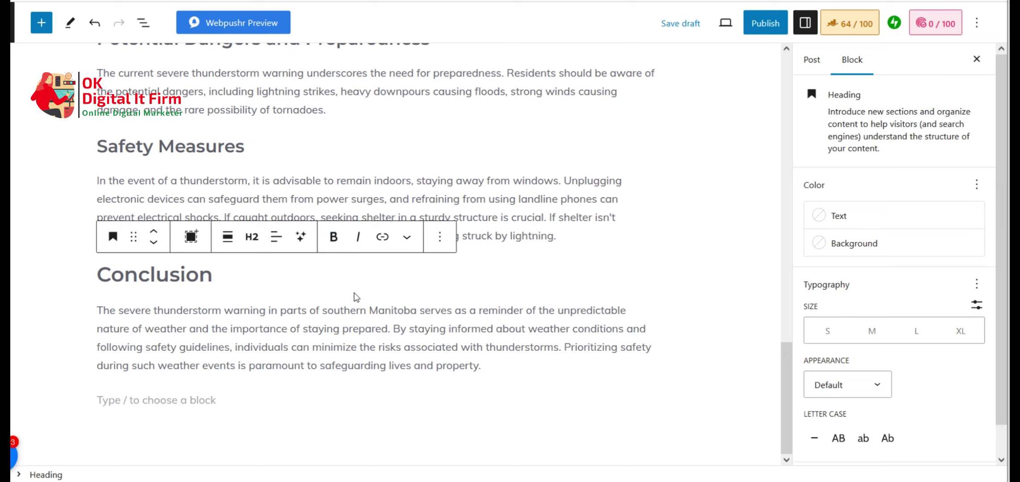
{"action": "mouse_move", "coordinate": [376, 294]}
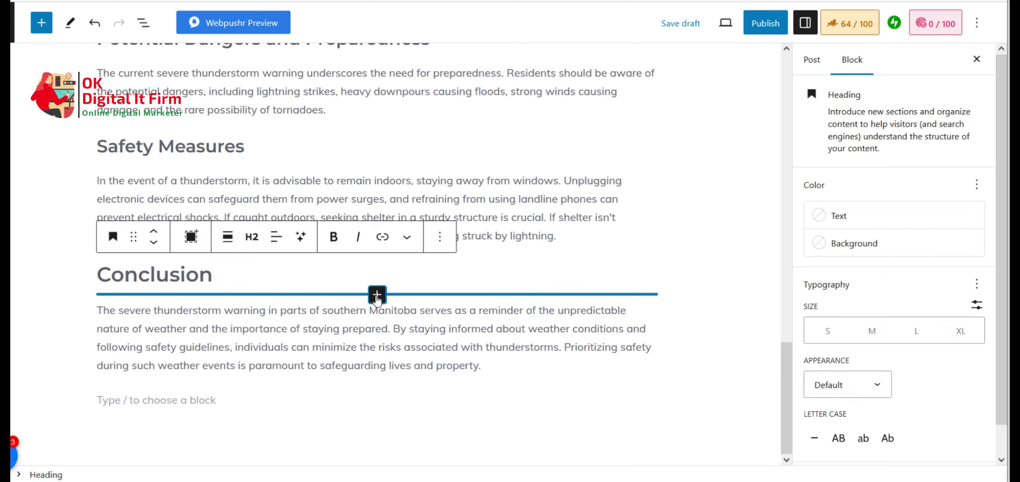
{"action": "left_click", "coordinate": [377, 294]}
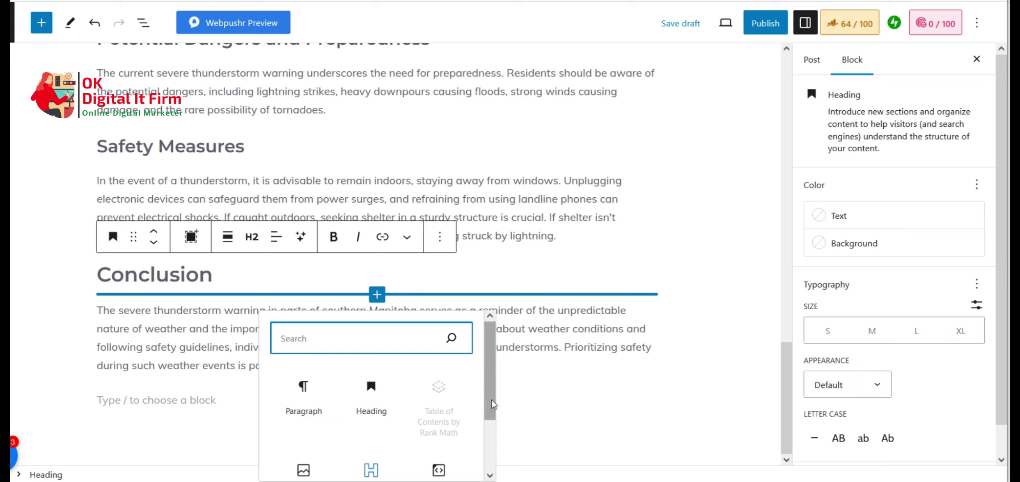
{"action": "scroll", "coordinate": [493, 404], "scroll_direction": "down", "scroll_amount": 2}
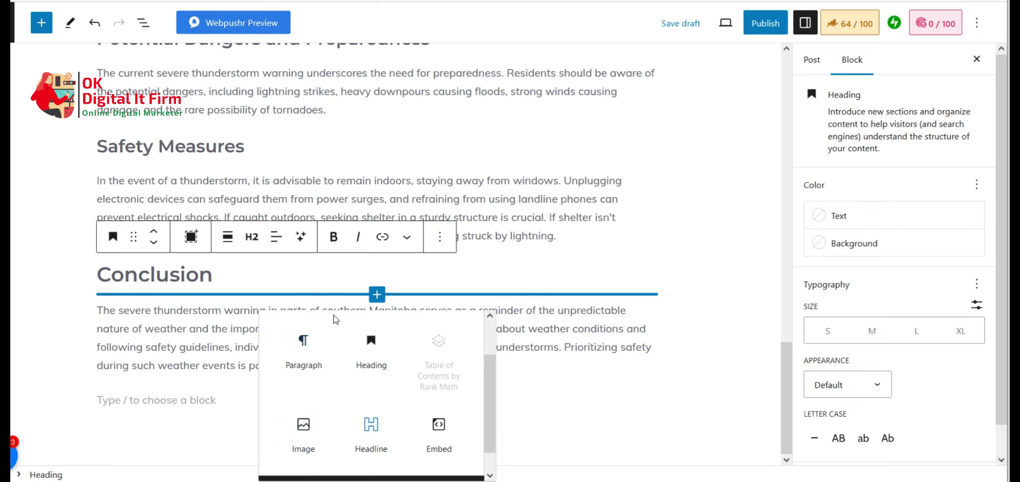
{"action": "left_click", "coordinate": [305, 440]}
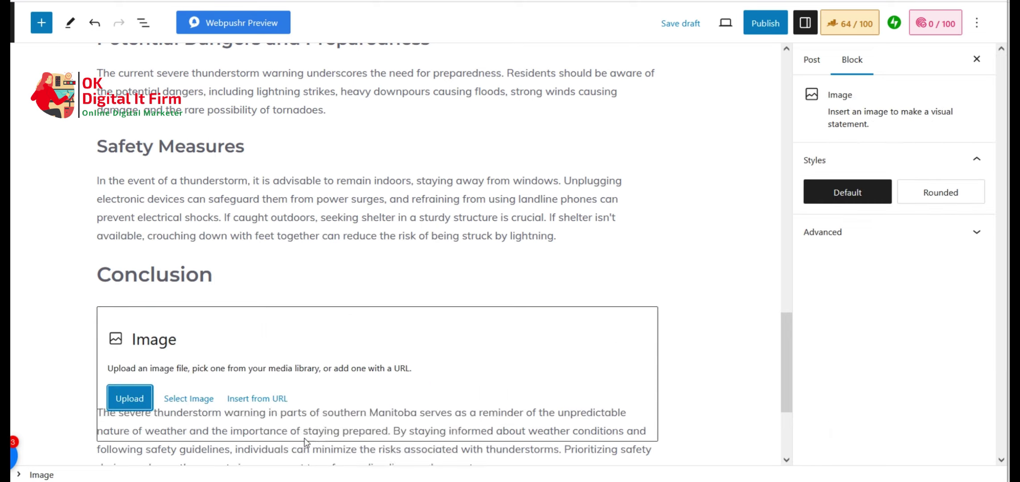
{"action": "left_click", "coordinate": [181, 400]}
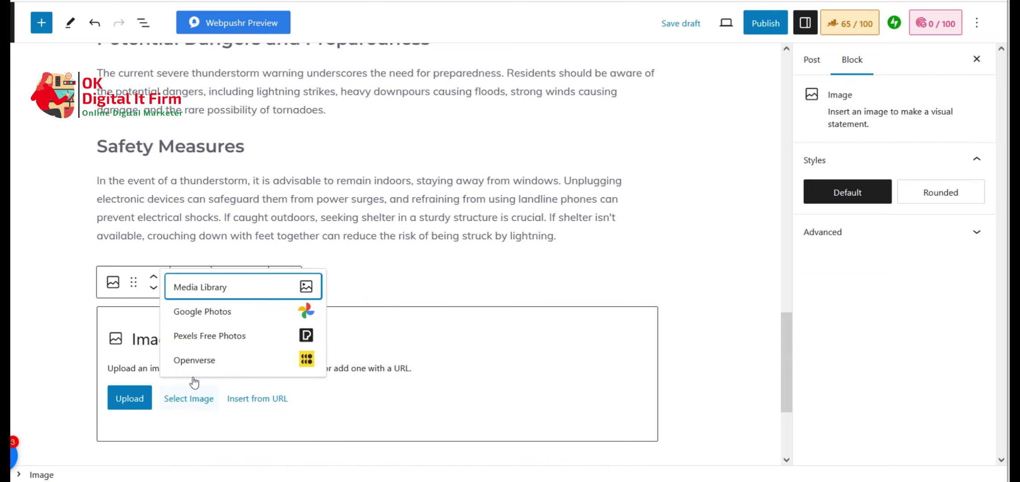
{"action": "left_click", "coordinate": [250, 289]}
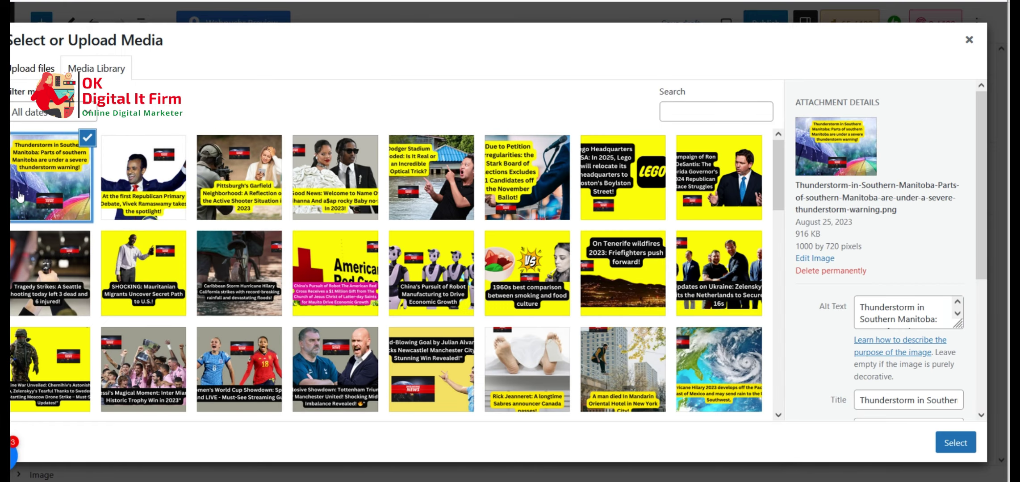
{"action": "left_click", "coordinate": [955, 442]}
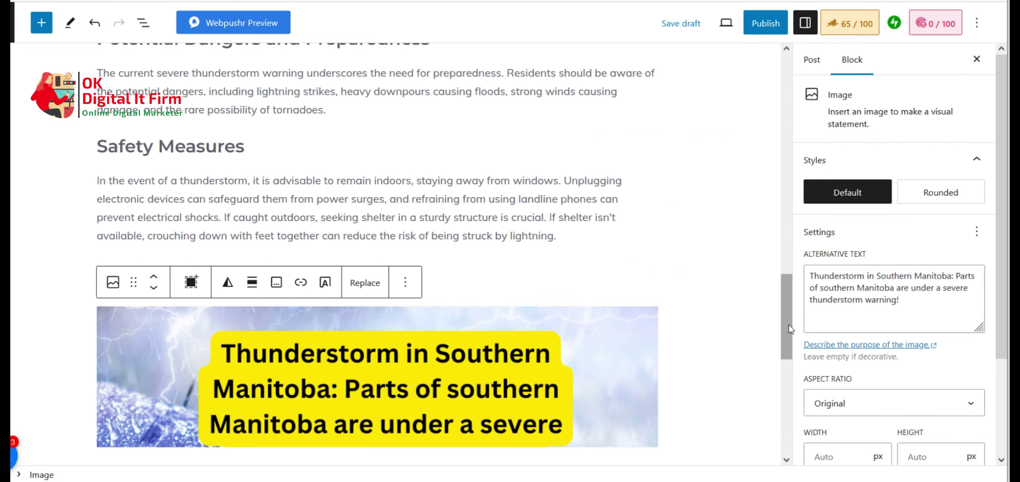
Set the size of the image under the Conclusion heading to 600 px wide and 400 px high.
{"action": "left_click_drag", "start_coordinate": [789, 324], "coordinate": [781, 382]}
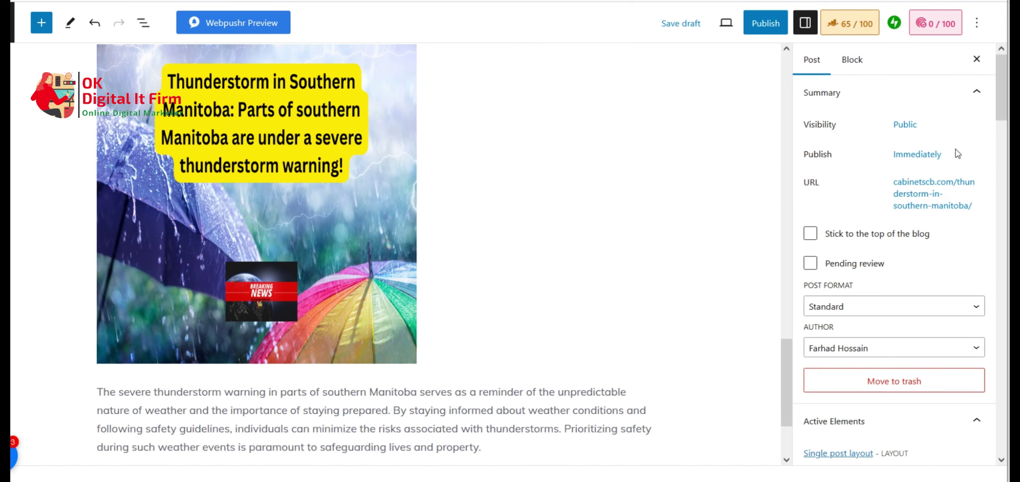
{"action": "left_click", "coordinate": [842, 60]}
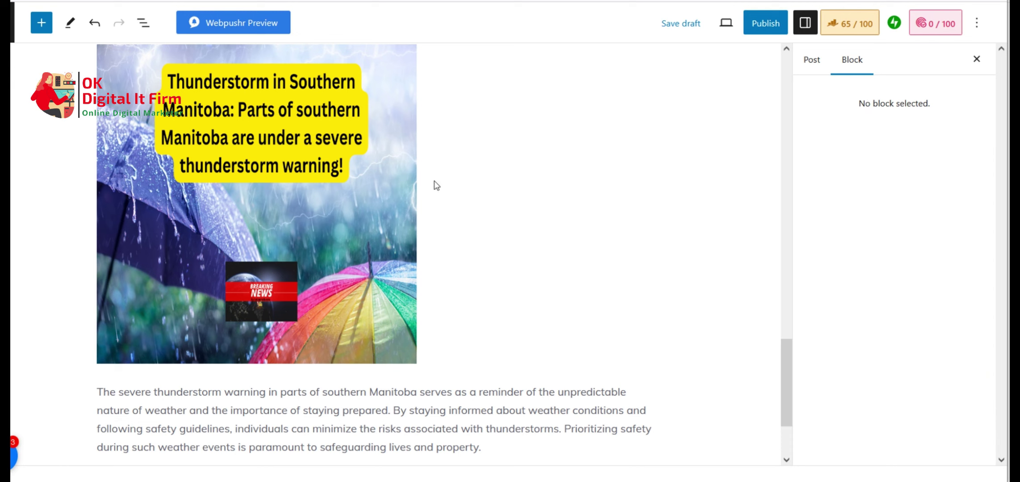
{"action": "left_click", "coordinate": [388, 206]}
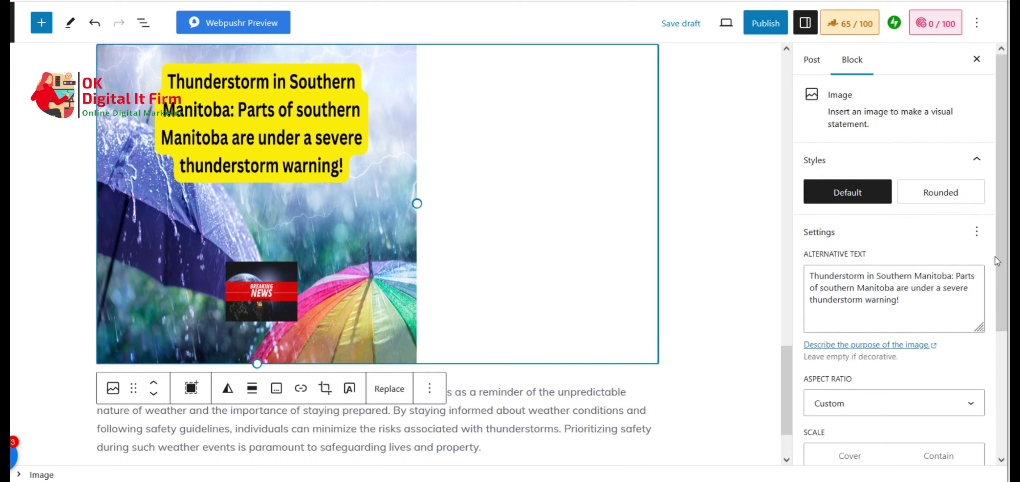
{"action": "left_click_drag", "start_coordinate": [996, 256], "coordinate": [996, 392]}
{"action": "left_click", "coordinate": [840, 337]}
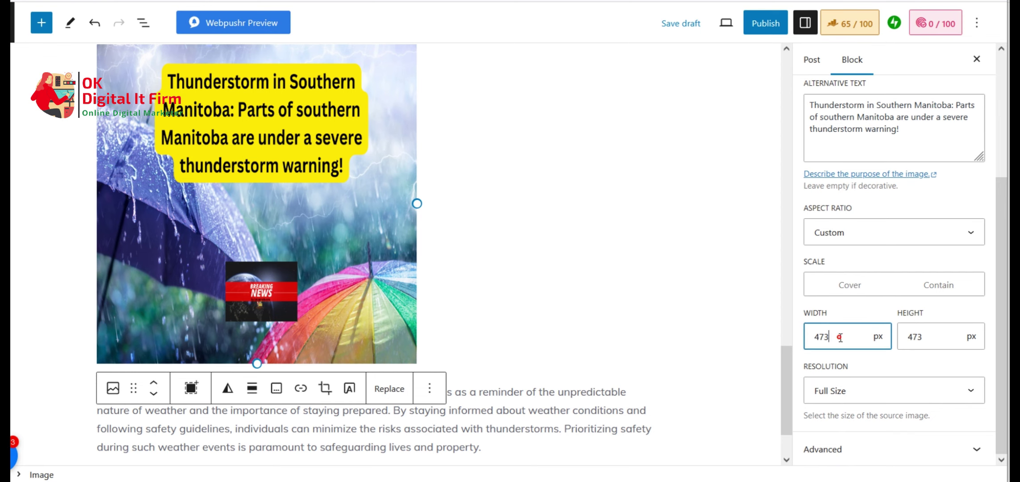
{"action": "key", "text": "BackSpace"}
{"action": "key", "text": "BackSpace"}
{"action": "key", "text": "BackSpace"}
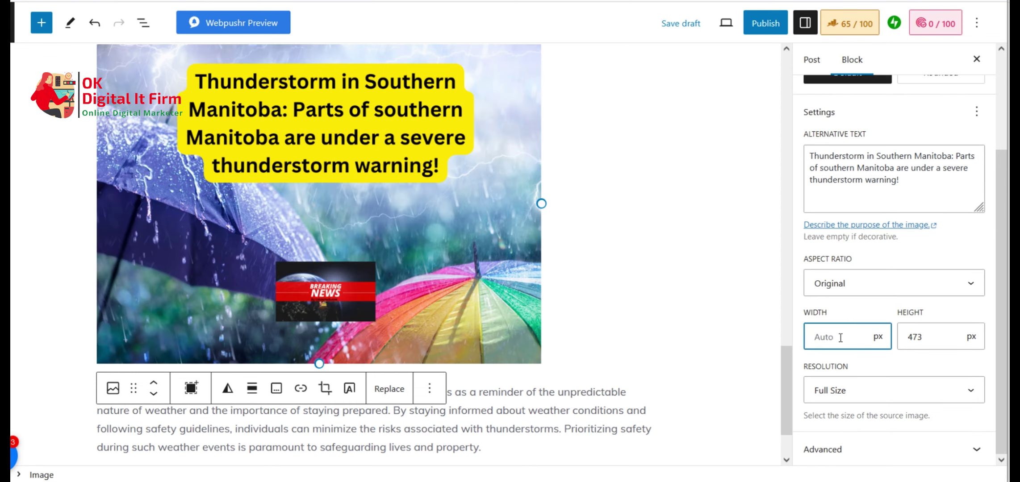
{"action": "type", "text": "600"}
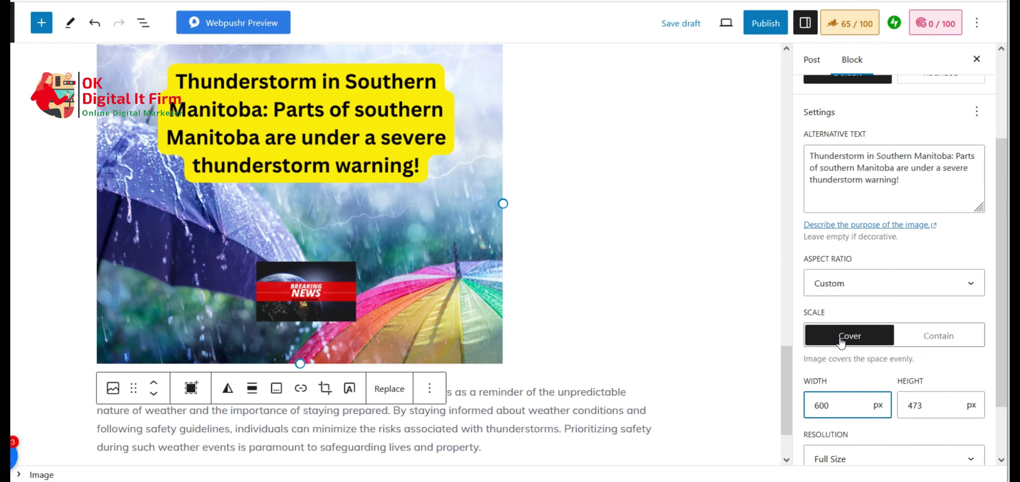
{"action": "key", "text": "Tab"}
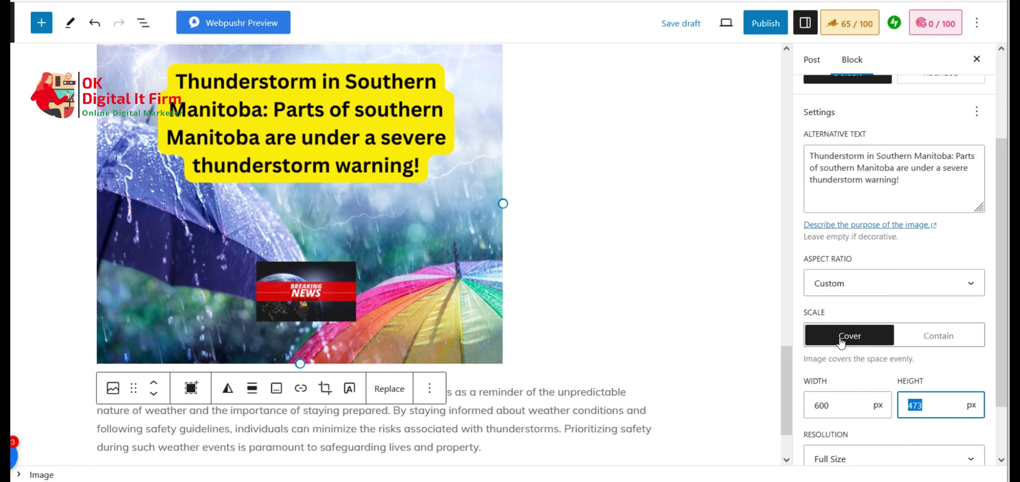
{"action": "type", "text": "400"}
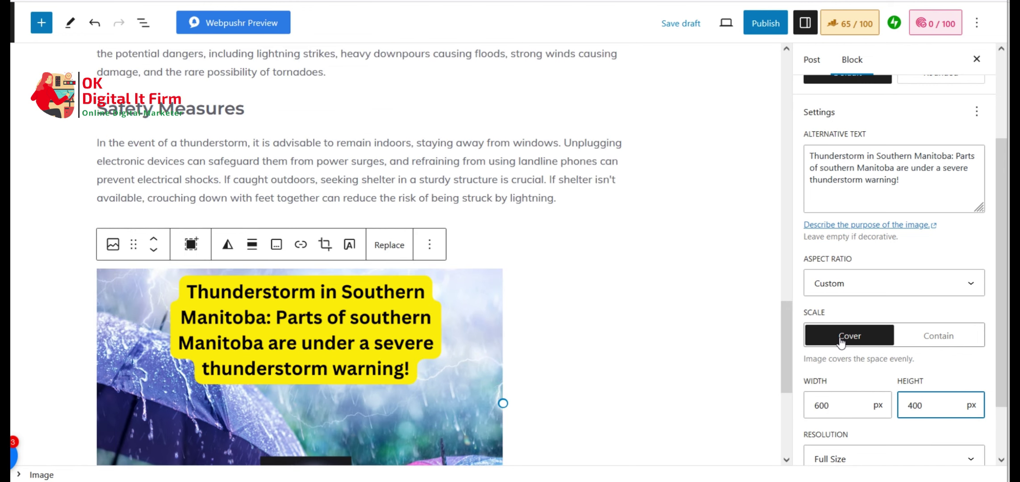
Align the image under the Conclusion heading to the center and deselect it.
{"action": "left_click", "coordinate": [252, 245]}
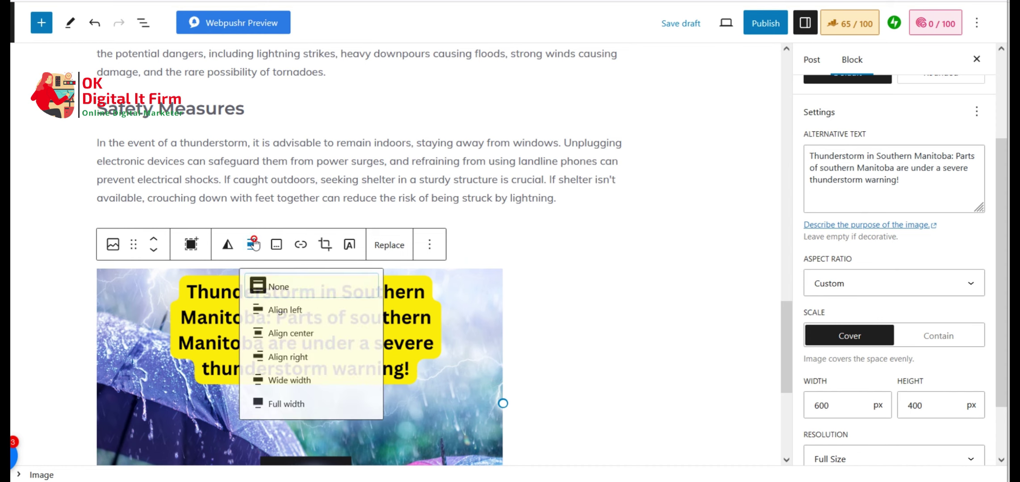
{"action": "left_click", "coordinate": [268, 336]}
{"action": "left_click", "coordinate": [678, 341]}
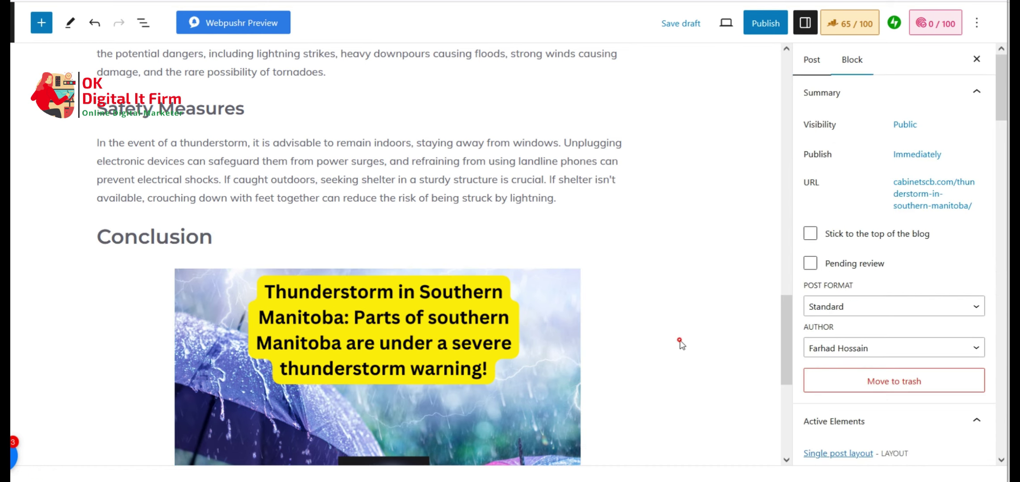
Open the post's Rank Math analysis and examine the failed checks under Additional.
{"action": "left_click_drag", "start_coordinate": [784, 349], "coordinate": [786, 188]}
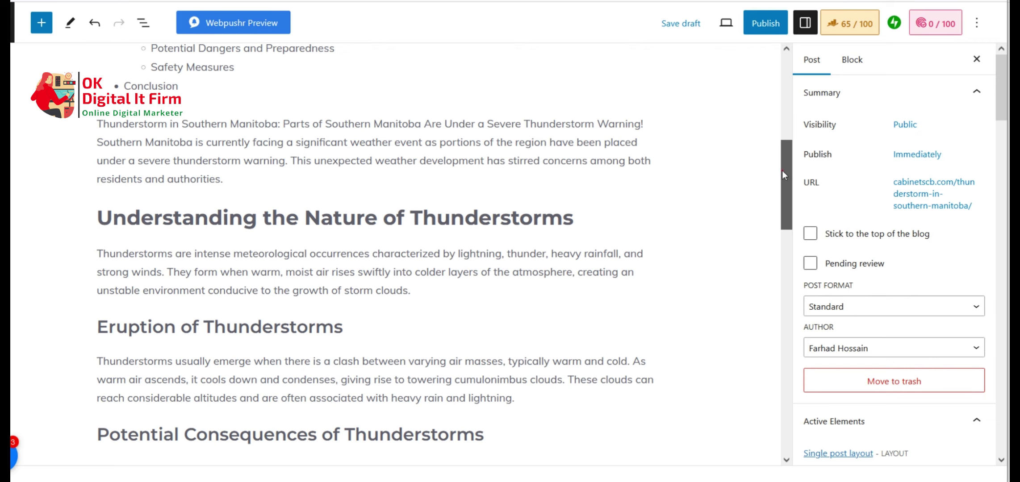
{"action": "left_click_drag", "start_coordinate": [781, 170], "coordinate": [782, 78]}
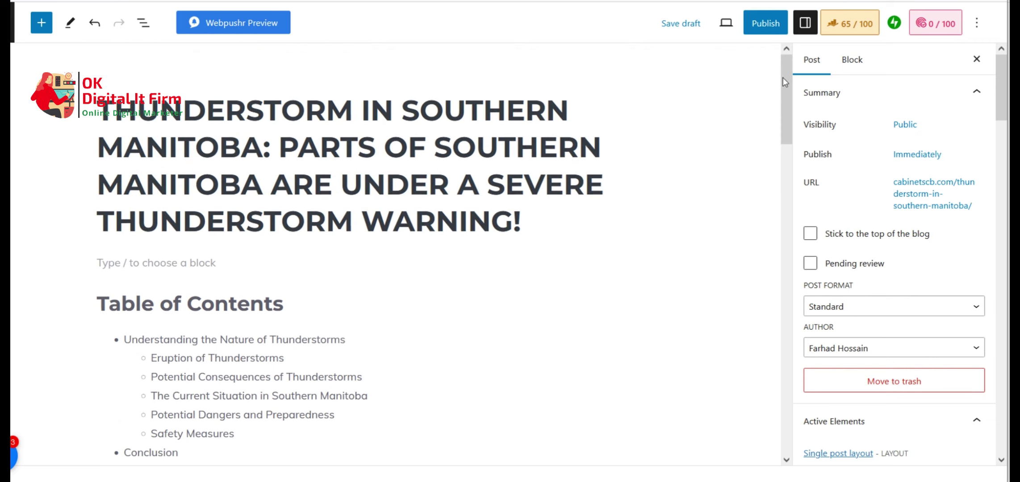
{"action": "left_click", "coordinate": [866, 17]}
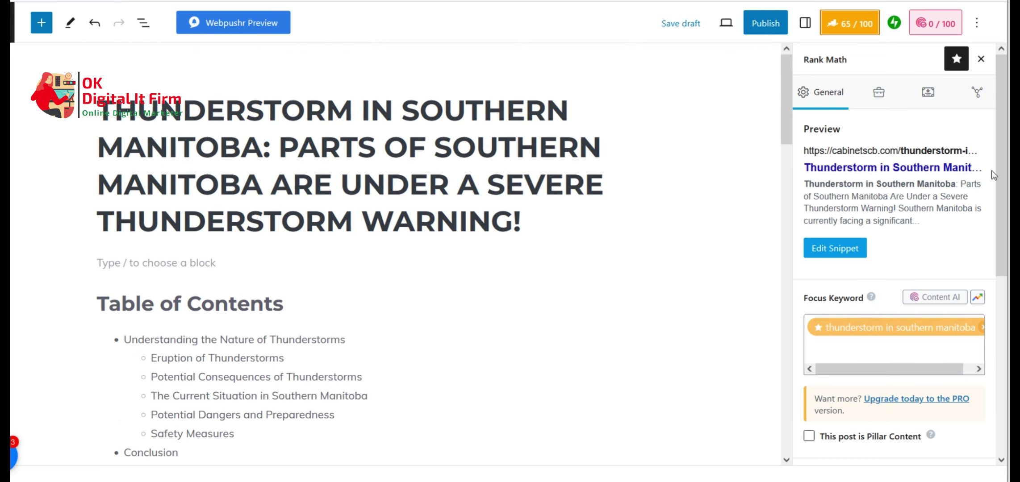
{"action": "scroll", "coordinate": [998, 181], "scroll_direction": "down", "scroll_amount": 10}
Copy the words "Thunderstorm in Southern Manitoba:" from the start of the post title.
{"action": "left_click", "coordinate": [98, 114]}
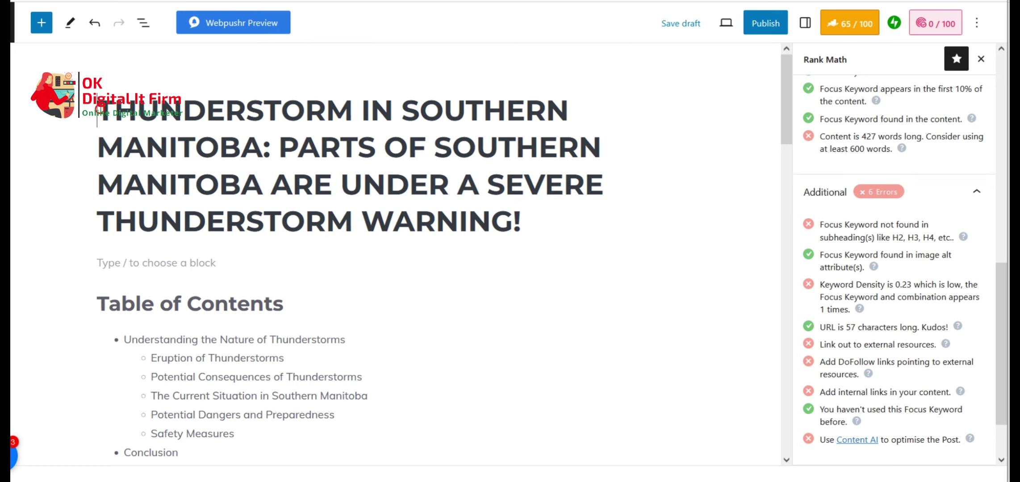
{"action": "key", "text": "shift+Right"}
{"action": "key", "text": "shift+Right"}
{"action": "key", "text": "shift+Right"}
{"action": "key", "text": "shift+Right"}
{"action": "key", "text": "shift+Right"}
{"action": "key", "text": "shift+Right"}
{"action": "key", "text": "shift+Right"}
{"action": "key", "text": "shift+Right"}
{"action": "key", "text": "shift+Right"}
{"action": "key", "text": "shift+Right"}
{"action": "key", "text": "shift+Right"}
{"action": "key", "text": "shift+Right"}
{"action": "key", "text": "shift+Right"}
{"action": "key", "text": "shift+Right"}
{"action": "key", "text": "shift+Right"}
{"action": "key", "text": "shift+Right"}
{"action": "key", "text": "shift+Right"}
{"action": "key", "text": "shift+Right"}
{"action": "key", "text": "shift+Right"}
{"action": "key", "text": "shift+Right"}
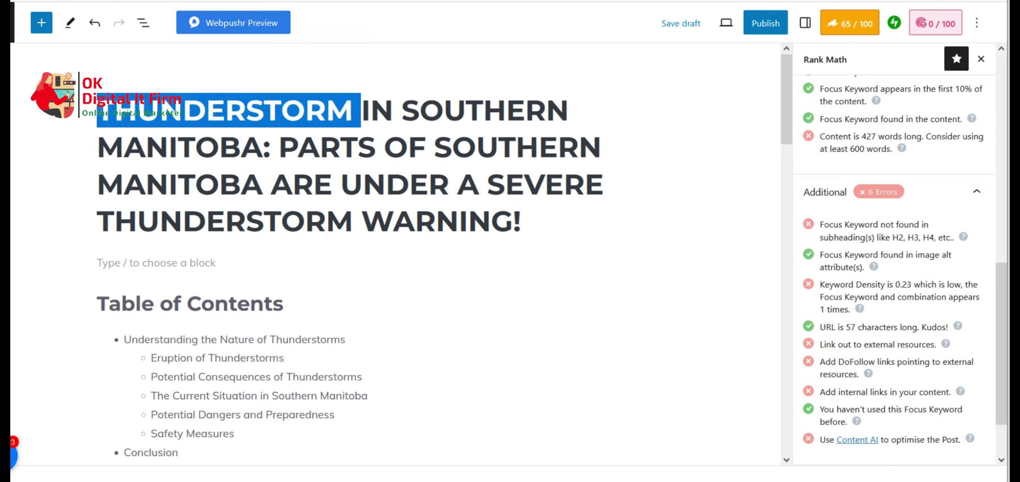
{"action": "key", "text": "shift+Right"}
{"action": "key", "text": "shift+Right"}
{"action": "key", "text": "shift+Right"}
{"action": "key", "text": "shift+Right"}
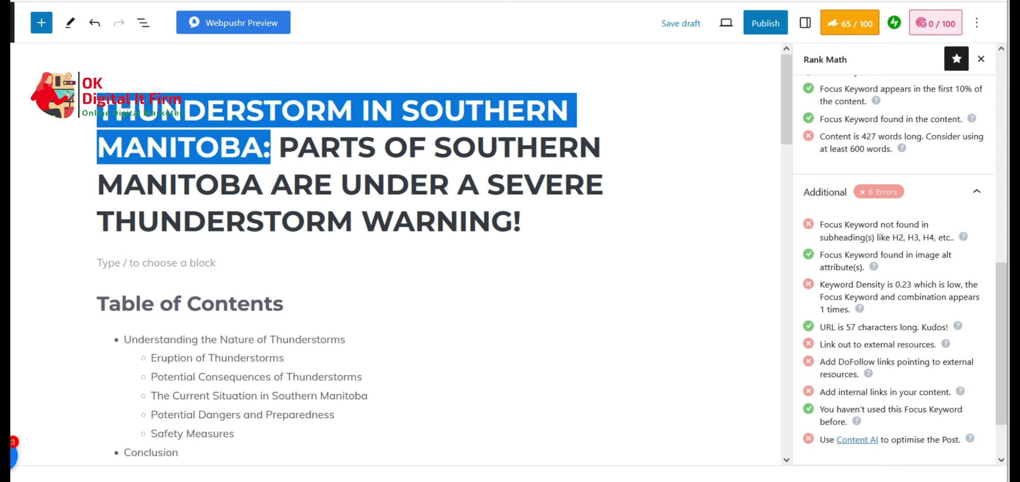
Insert "Thunderstorm in Southern Manitoba:" in front of the heading "Understanding the Nature of Thunderstorms".
{"action": "left_click_drag", "start_coordinate": [785, 123], "coordinate": [785, 249]}
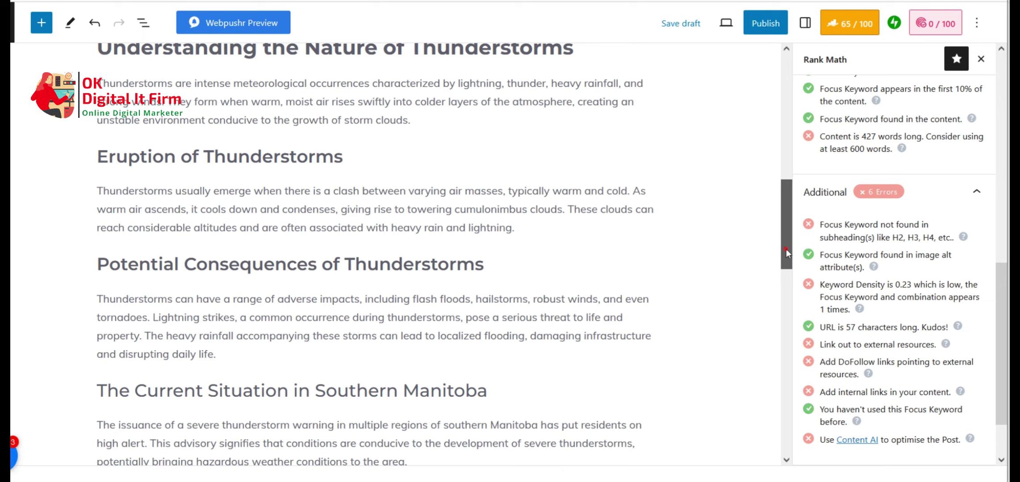
{"action": "left_click_drag", "start_coordinate": [785, 253], "coordinate": [785, 212]}
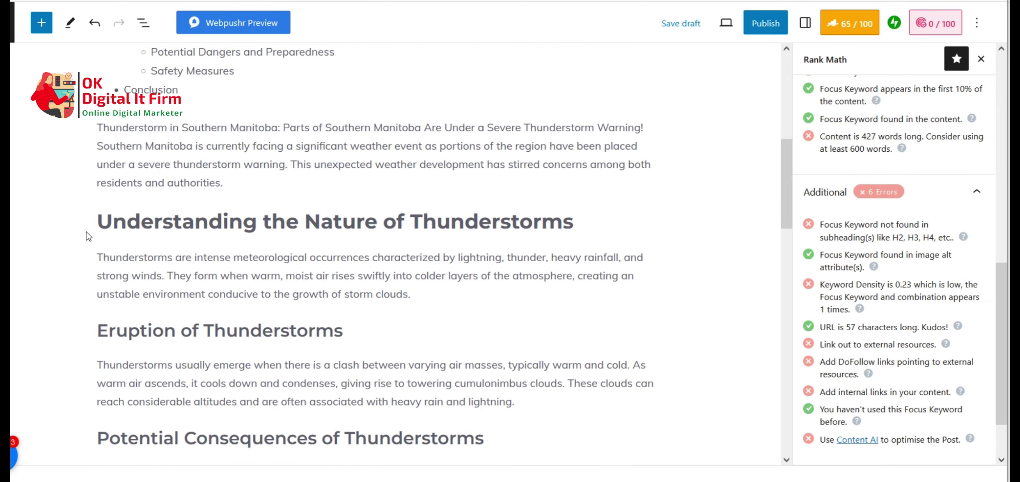
{"action": "left_click", "coordinate": [108, 220]}
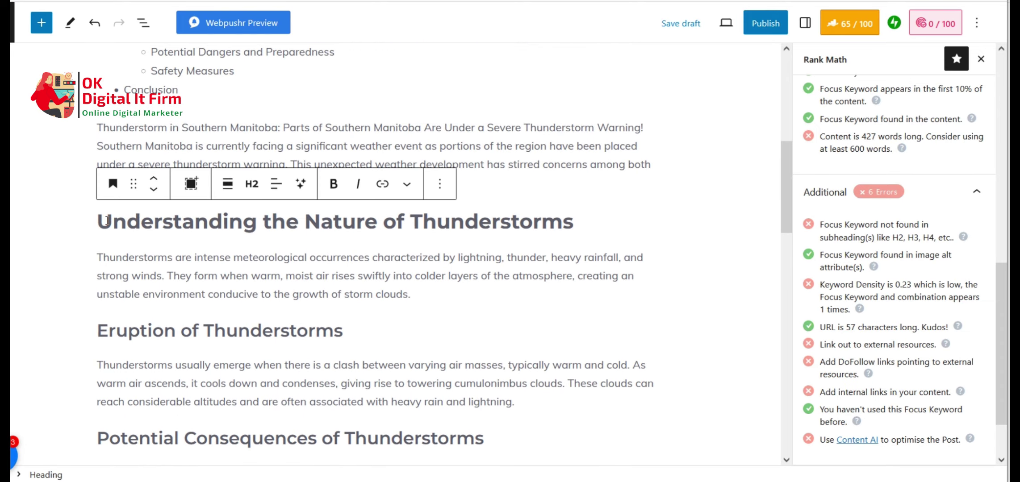
{"action": "type", "text": "Thunderstorm in Southern Manitoba:"}
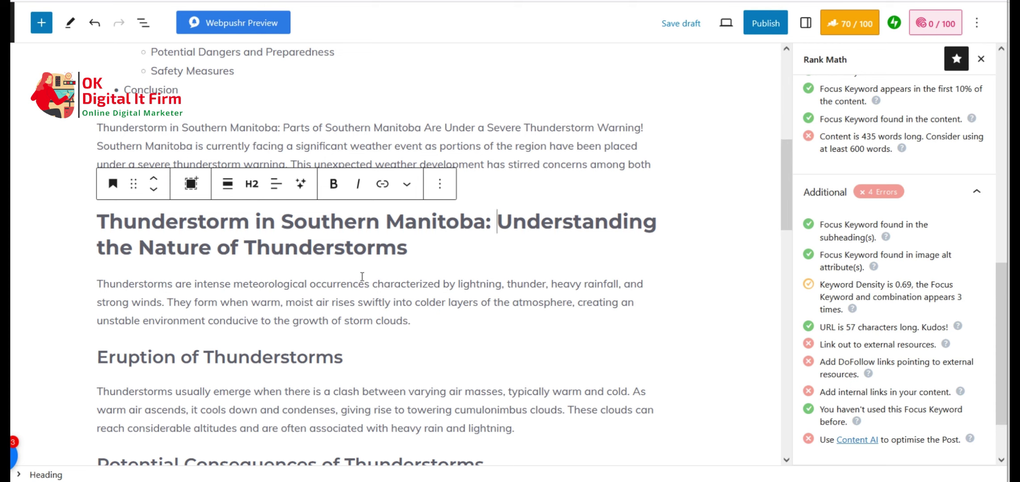
Insert "Thunderstorm in Southern Manitoba:" in front of the Conclusion heading and review the remaining Rank Math checks.
{"action": "left_click_drag", "start_coordinate": [789, 214], "coordinate": [790, 383]}
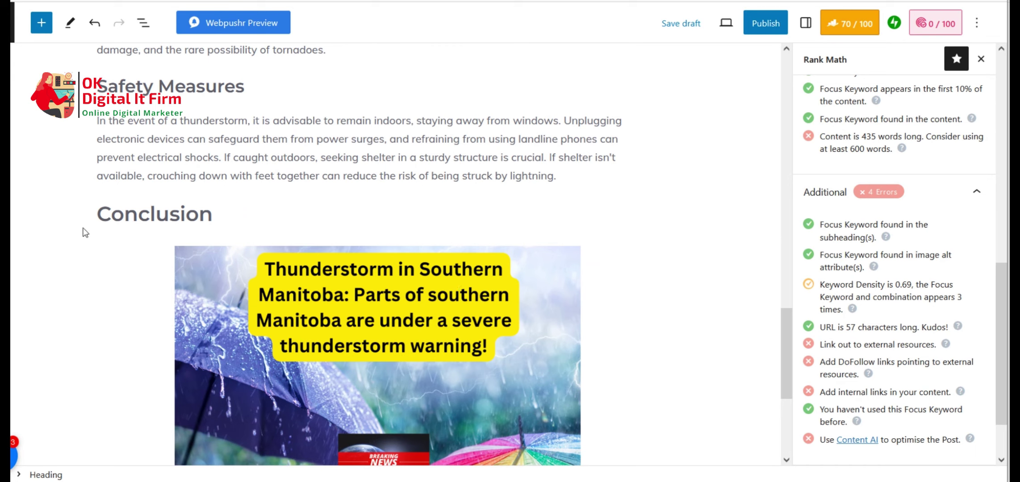
{"action": "left_click", "coordinate": [104, 217]}
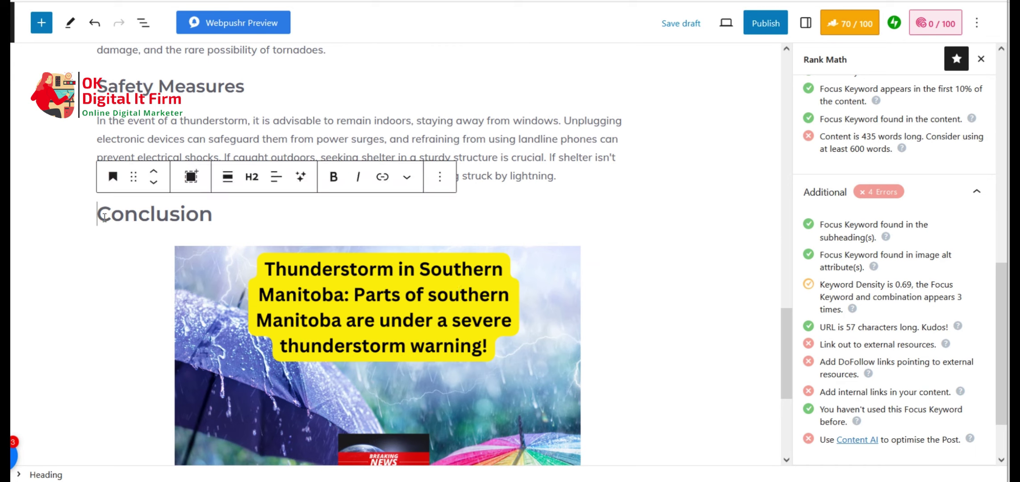
{"action": "type", "text": "Thunderstorm in Southern Manitoba:"}
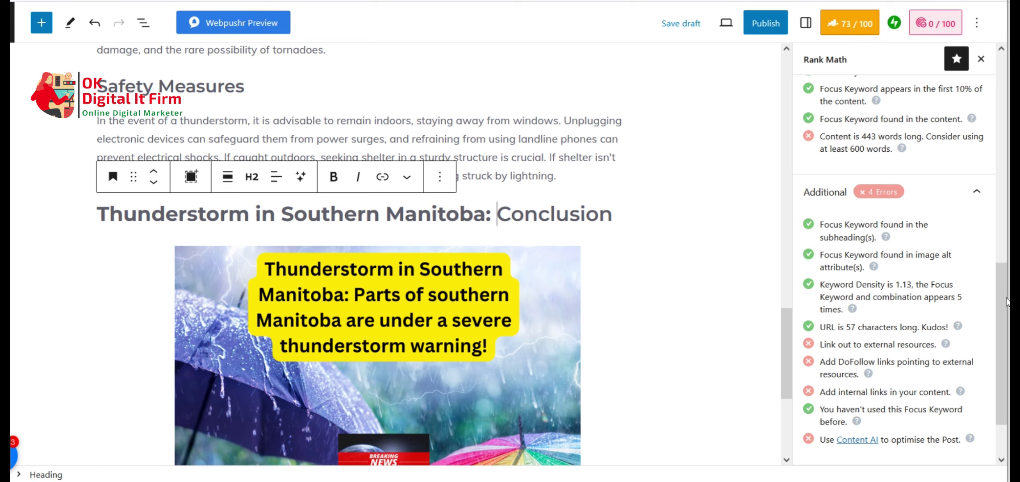
{"action": "scroll", "coordinate": [1002, 311], "scroll_direction": "down", "scroll_amount": 3}
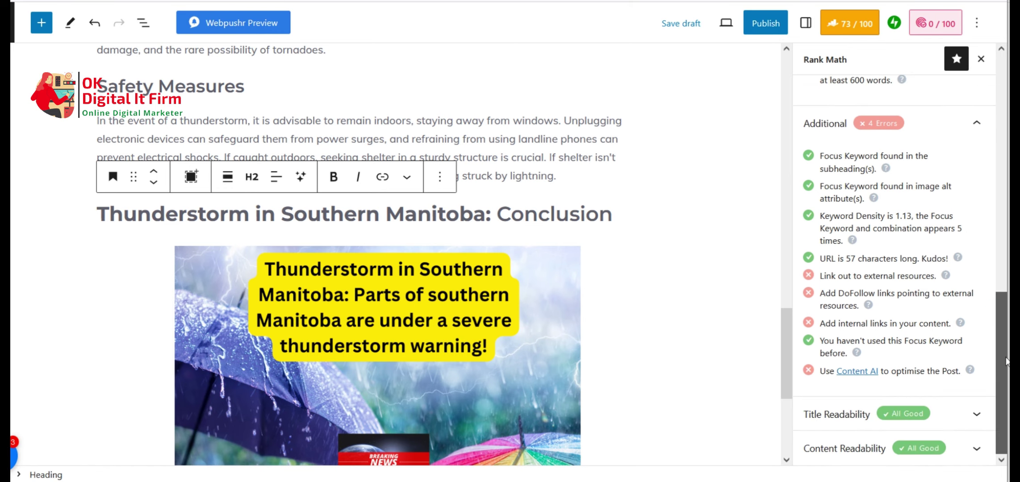
{"action": "left_click_drag", "start_coordinate": [1005, 361], "coordinate": [1005, 250]}
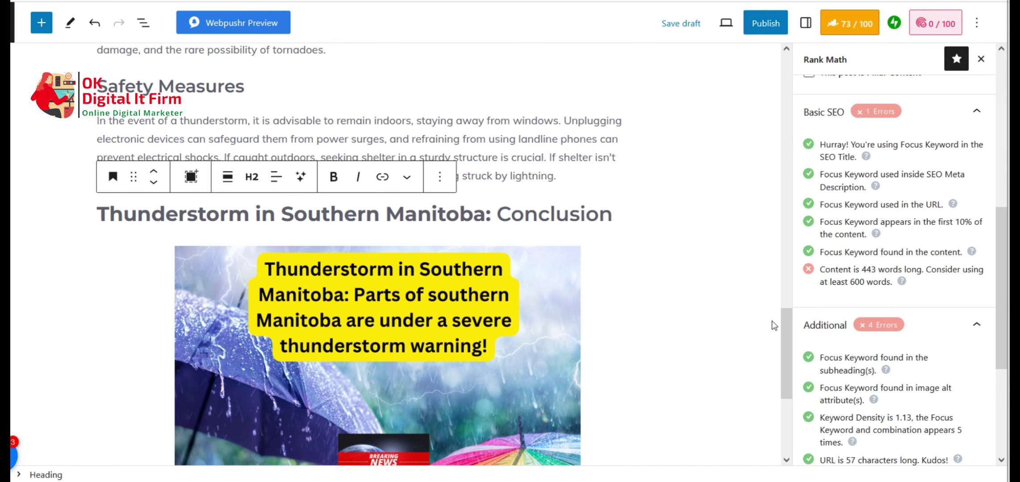
Copy the full post title and search Google for it in a new browser tab.
{"action": "left_click_drag", "start_coordinate": [785, 344], "coordinate": [786, 102]}
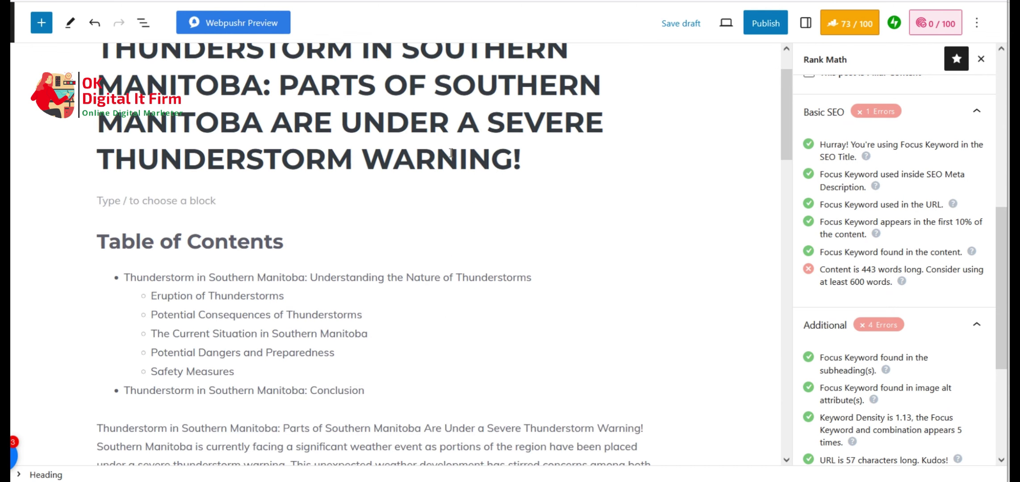
{"action": "triple_click", "coordinate": [353, 119]}
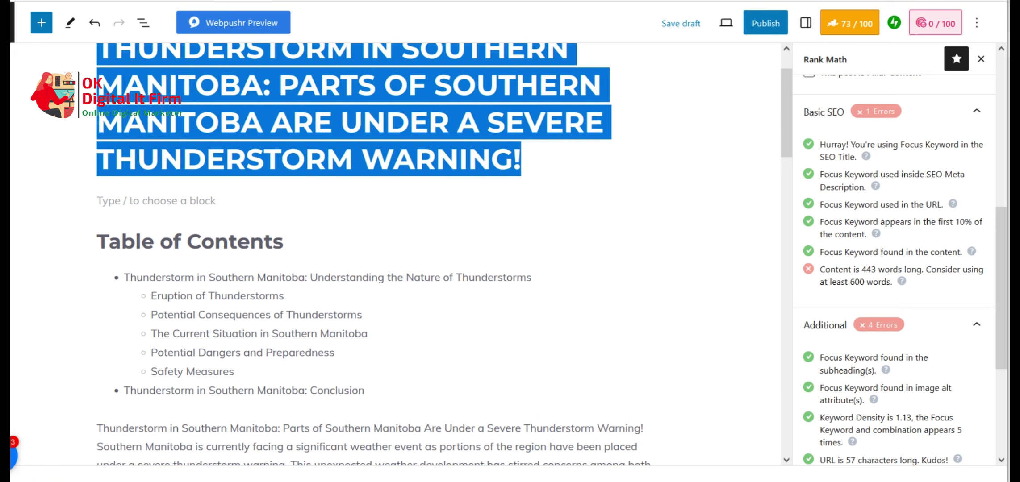
{"action": "key", "text": "ctrl+t"}
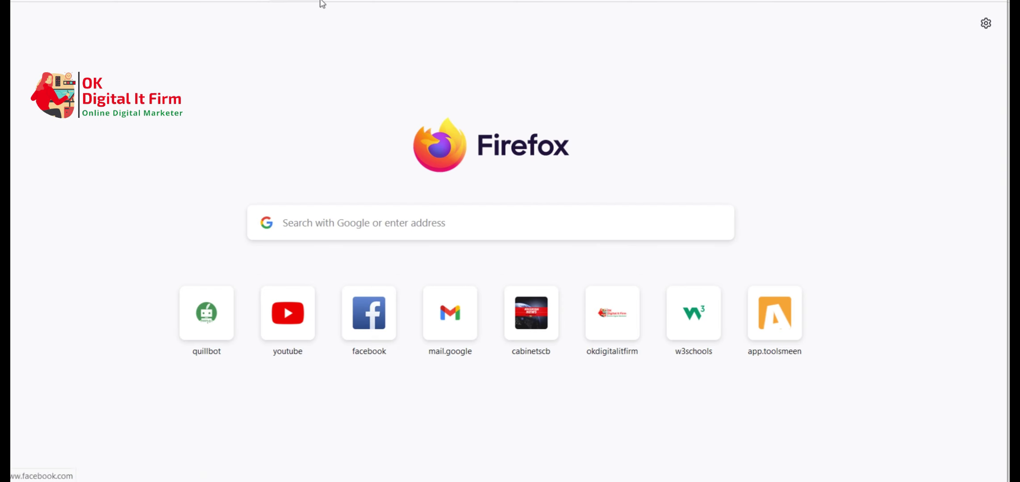
{"action": "key", "text": "ctrl+w"}
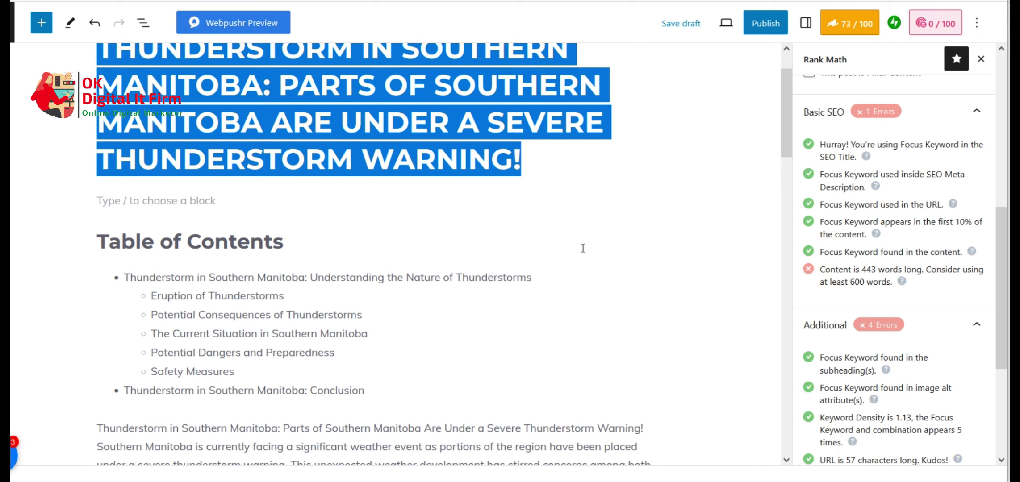
{"action": "mouse_move", "coordinate": [579, 345]}
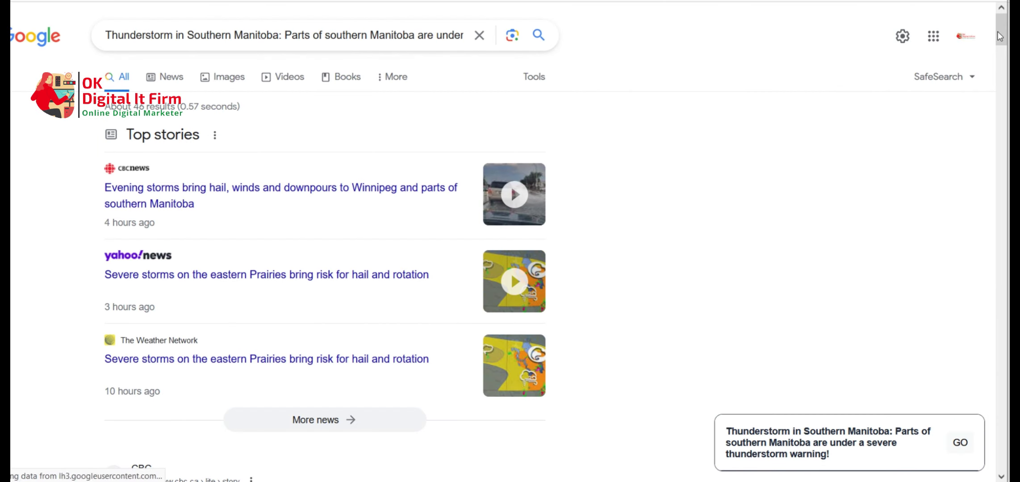
Open the CBC result about severe thunderstorm warnings and copy the article's web address.
{"action": "left_click_drag", "start_coordinate": [1000, 36], "coordinate": [1001, 65]}
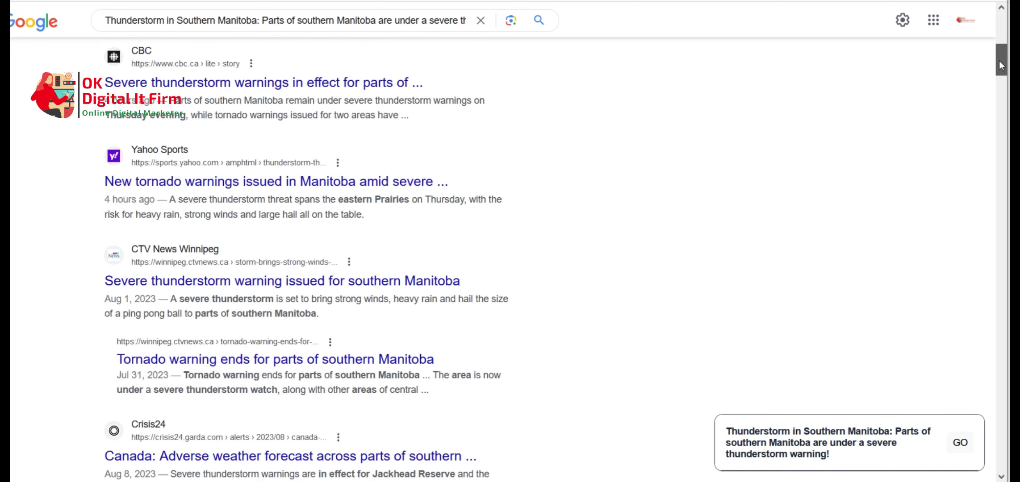
{"action": "scroll", "coordinate": [221, 286], "scroll_direction": "up", "scroll_amount": 4}
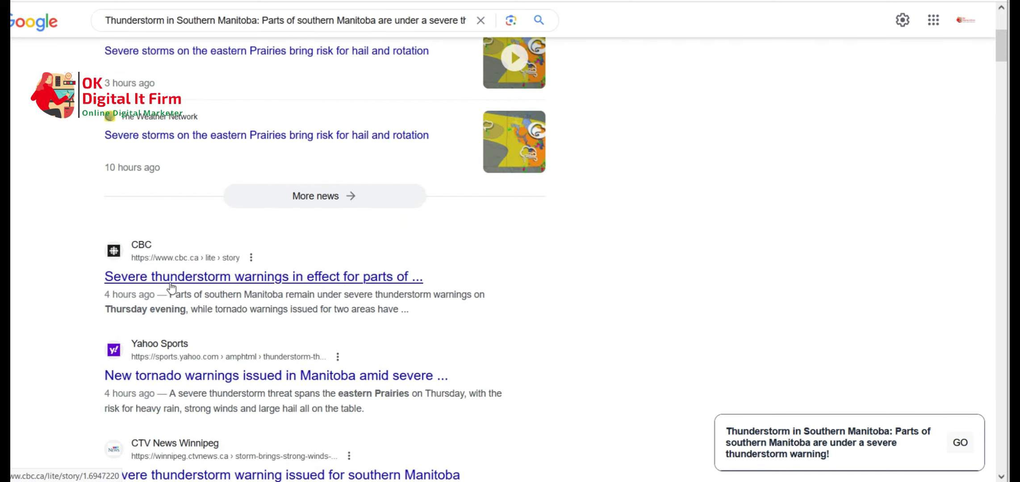
{"action": "left_click", "coordinate": [237, 277]}
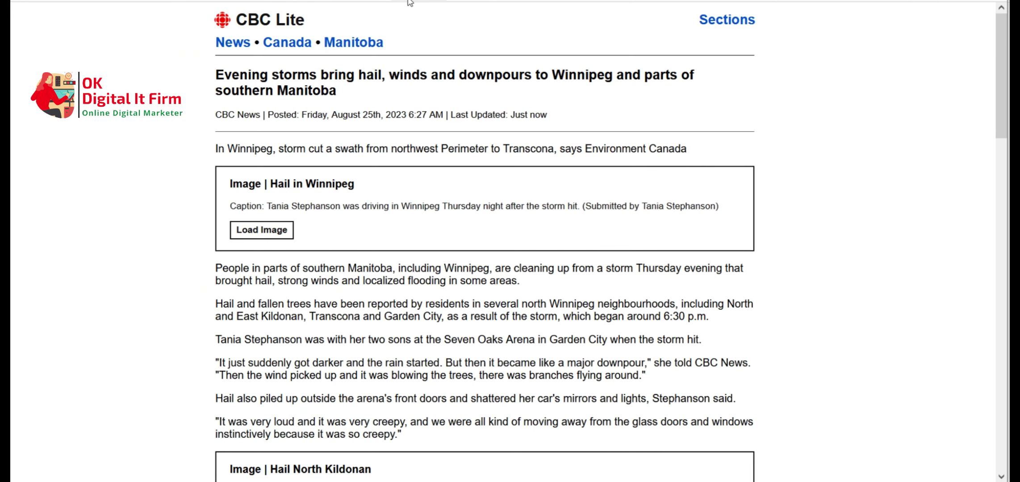
{"action": "key", "text": "ctrl+l"}
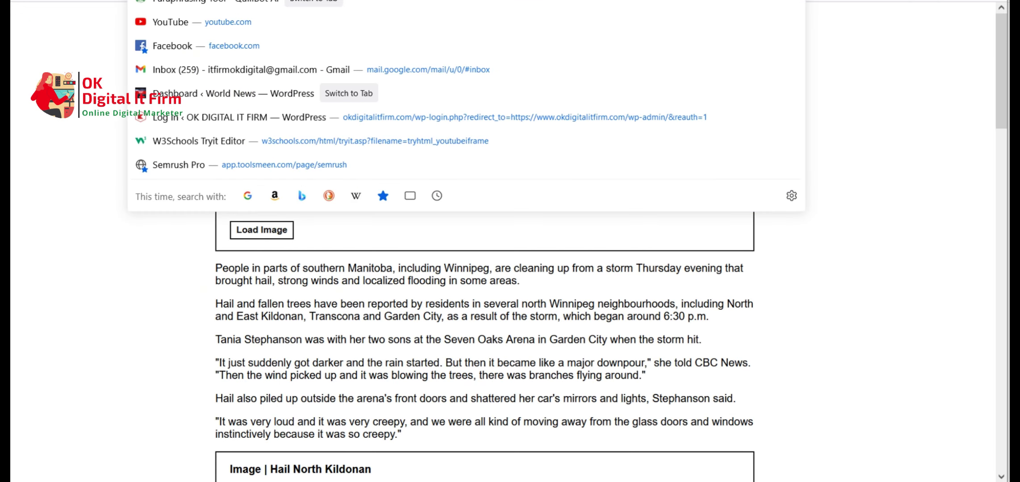
{"action": "key", "text": "ctrl+Tab"}
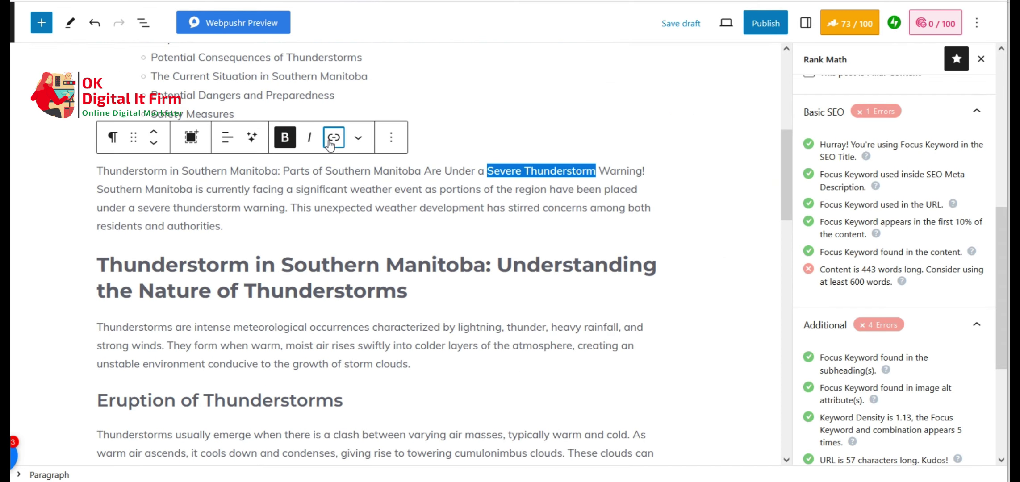
{"action": "left_click", "coordinate": [331, 140]}
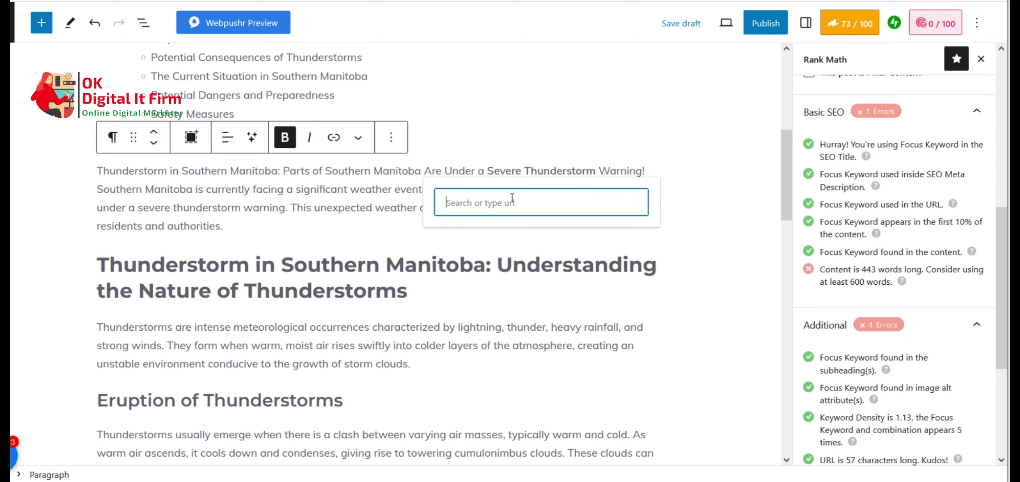
{"action": "type", "text": "https://www.cbc.ca/lite/story/1.6947220"}
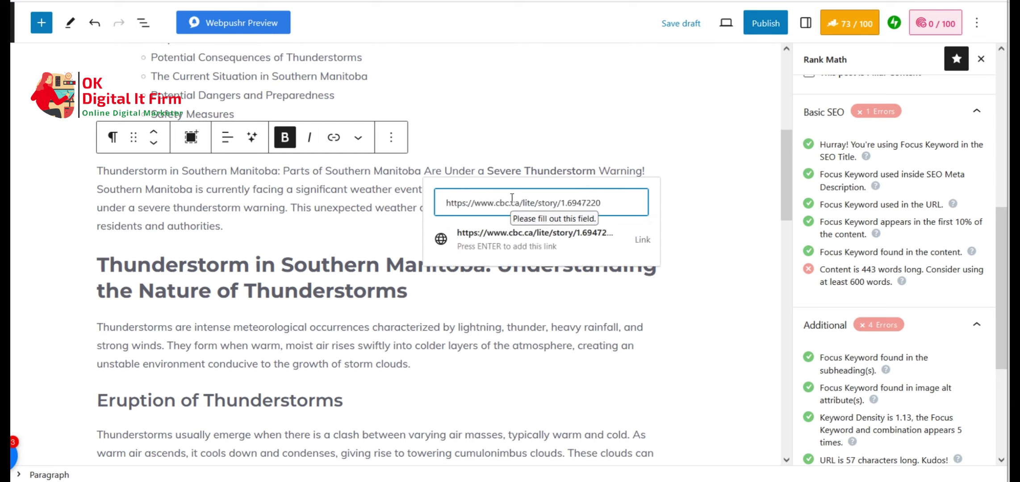
{"action": "left_click", "coordinate": [605, 248]}
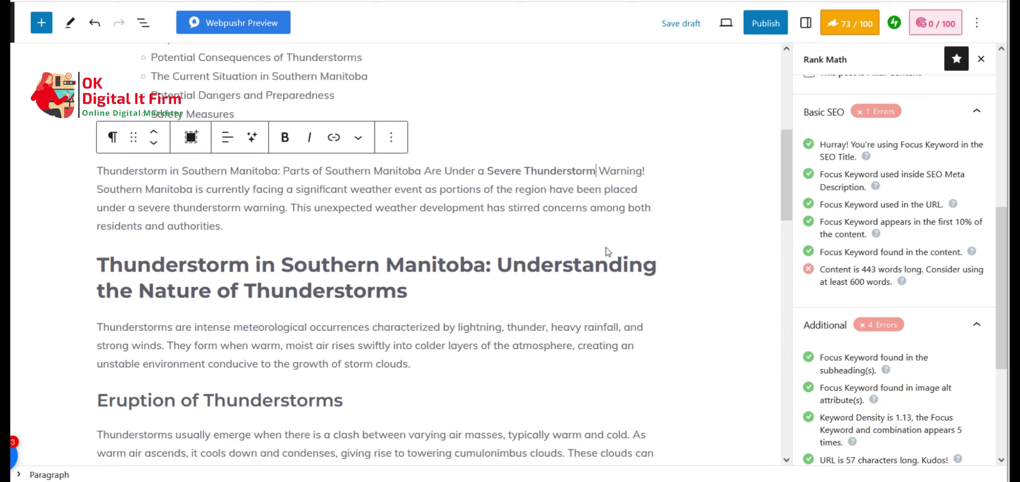
Set the "Severe Thunderstorm" link to open in a new tab, save it, and check its advanced settings.
{"action": "left_click", "coordinate": [561, 171]}
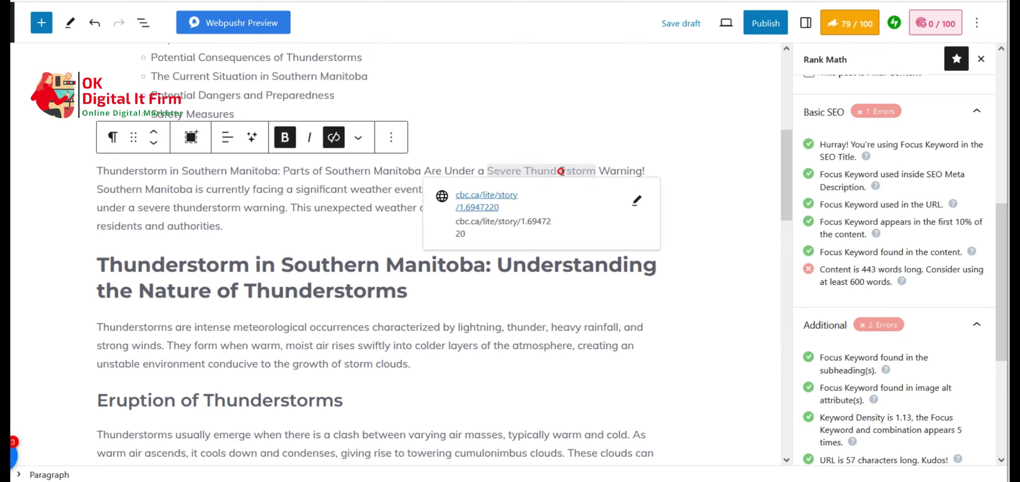
{"action": "left_click", "coordinate": [633, 206]}
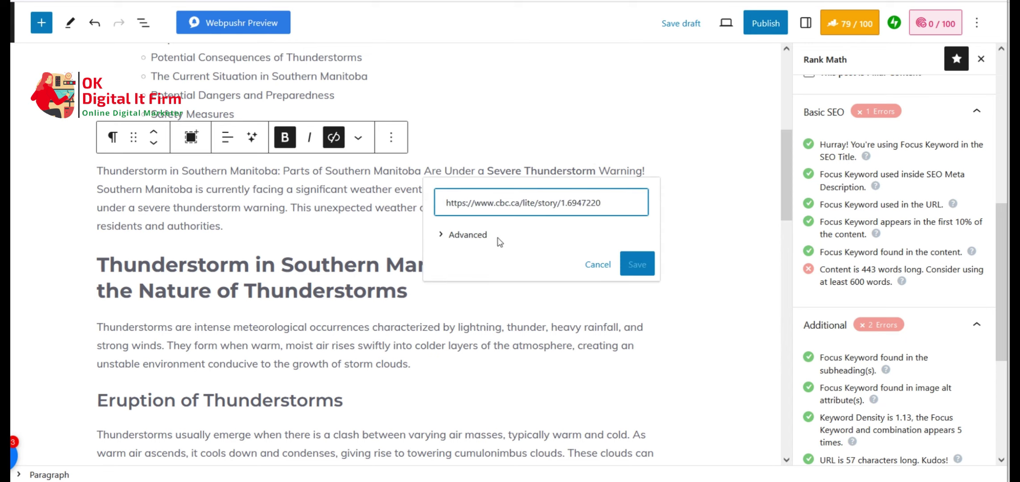
{"action": "left_click", "coordinate": [456, 237]}
{"action": "left_click", "coordinate": [452, 260]}
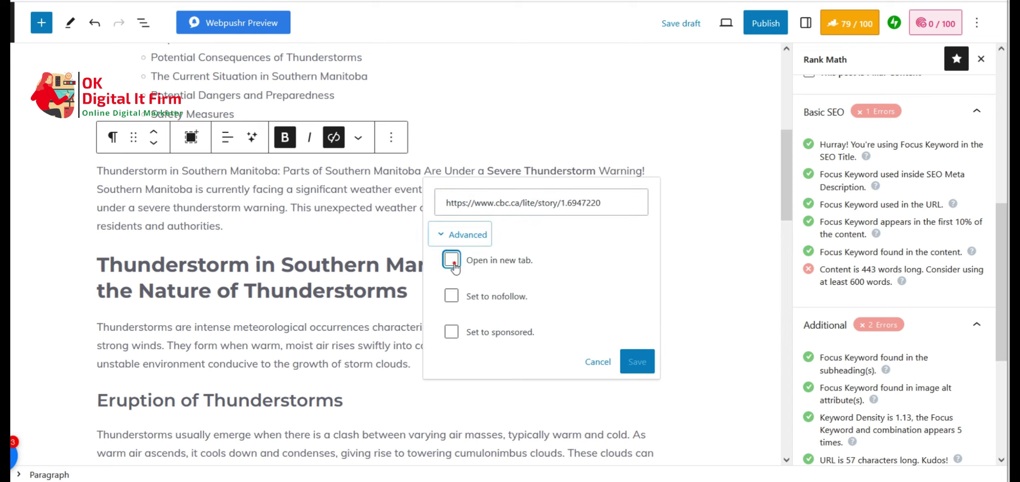
{"action": "left_click", "coordinate": [637, 362]}
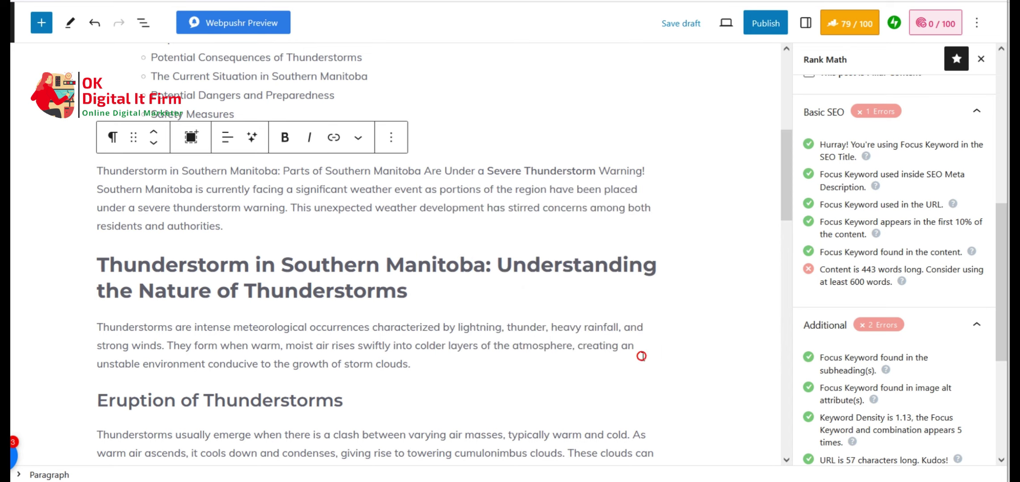
{"action": "left_click", "coordinate": [590, 174]}
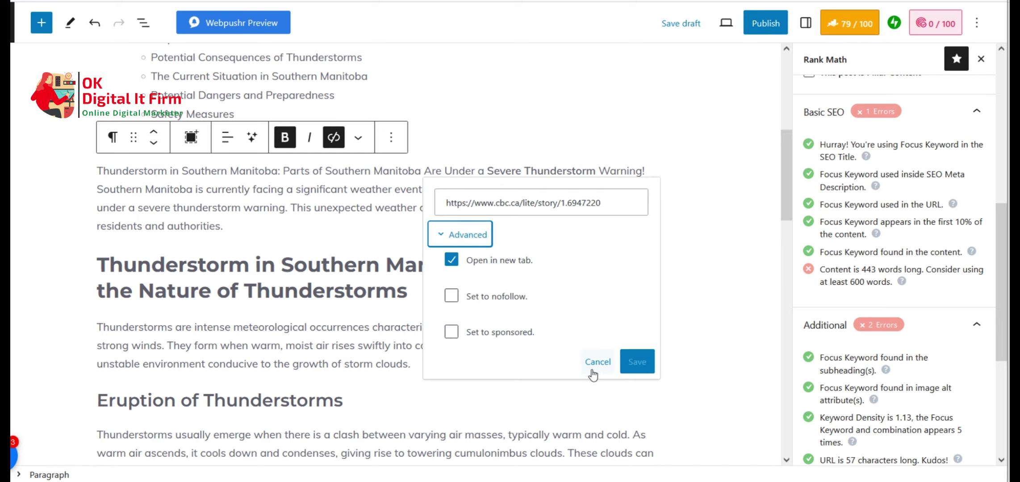
{"action": "left_click", "coordinate": [595, 361]}
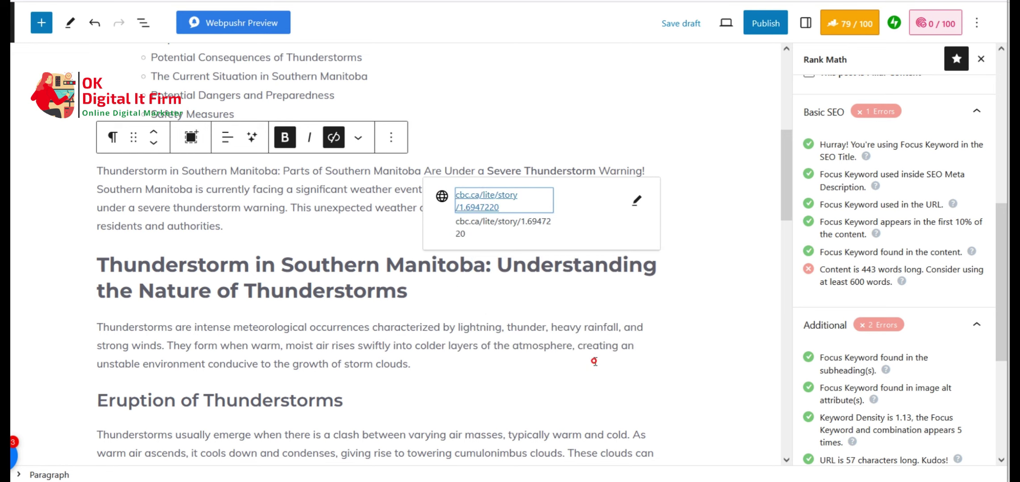
{"action": "left_click", "coordinate": [744, 286]}
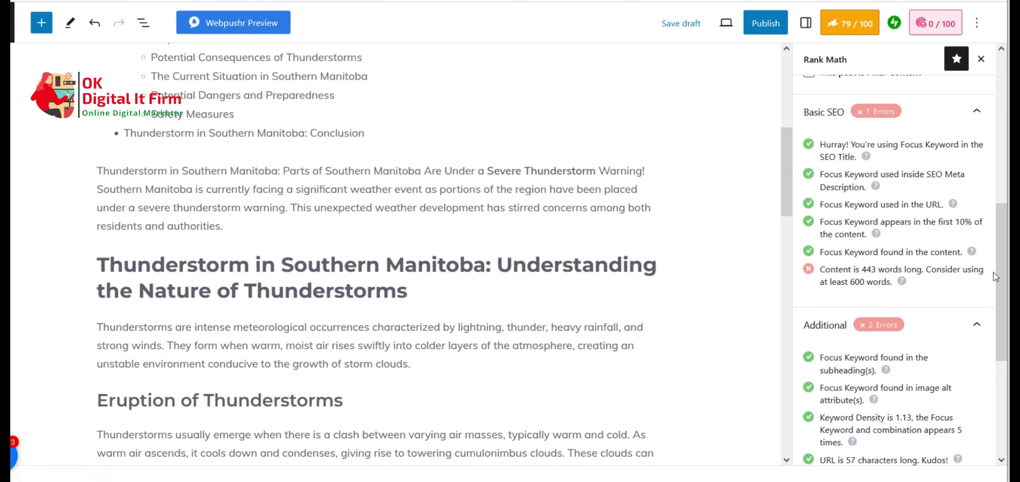
Copy the post's permalink slug, thunderstorm-in-southern-manitoba, from the Rank Math snippet editor.
{"action": "left_click_drag", "start_coordinate": [999, 278], "coordinate": [997, 377]}
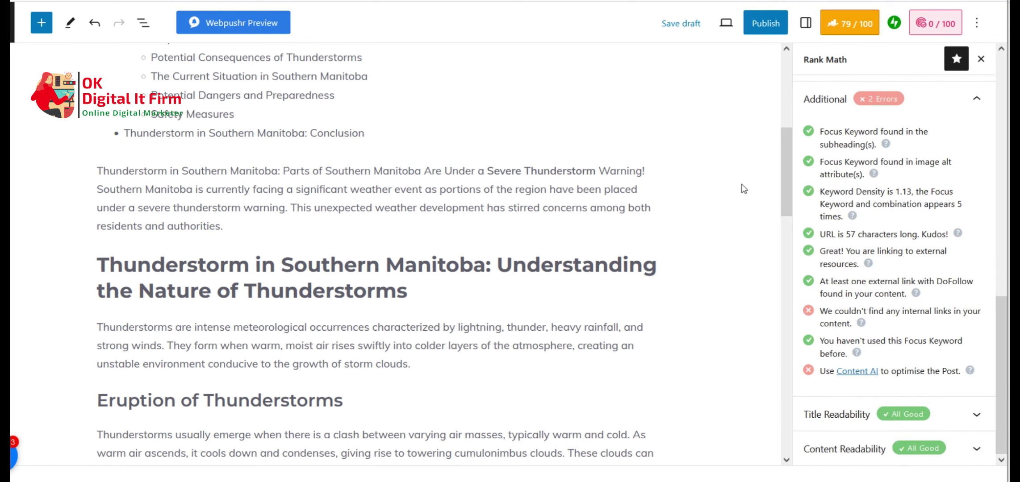
{"action": "left_click_drag", "start_coordinate": [789, 188], "coordinate": [796, 102]}
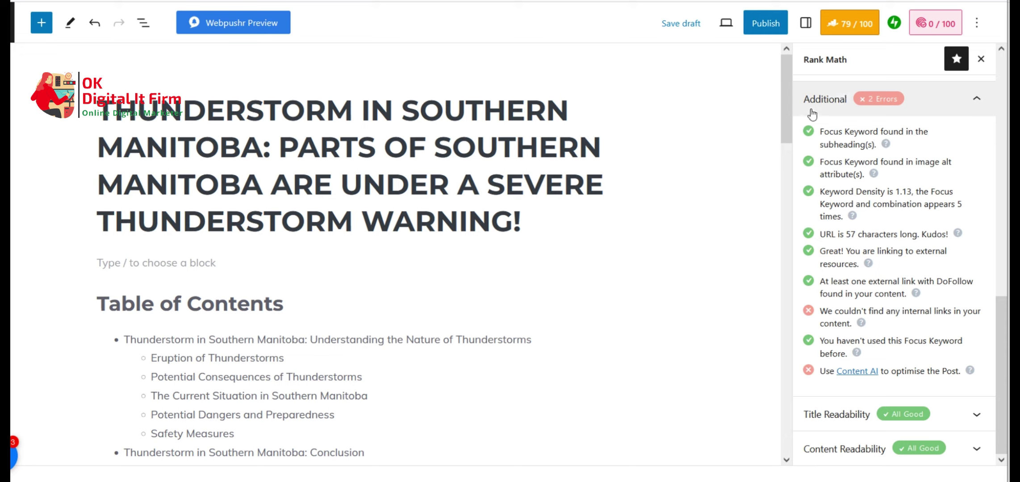
{"action": "left_click", "coordinate": [839, 32]}
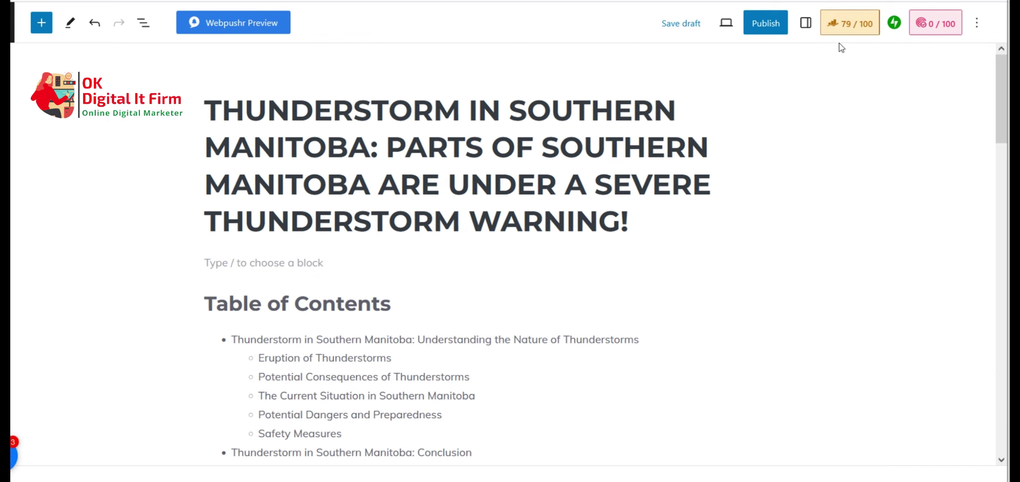
{"action": "left_click", "coordinate": [843, 34]}
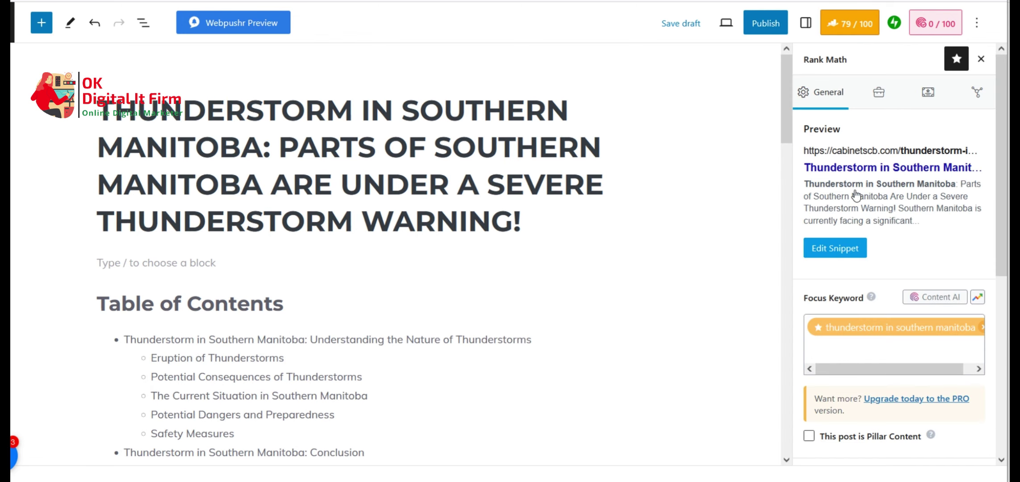
{"action": "left_click", "coordinate": [835, 248]}
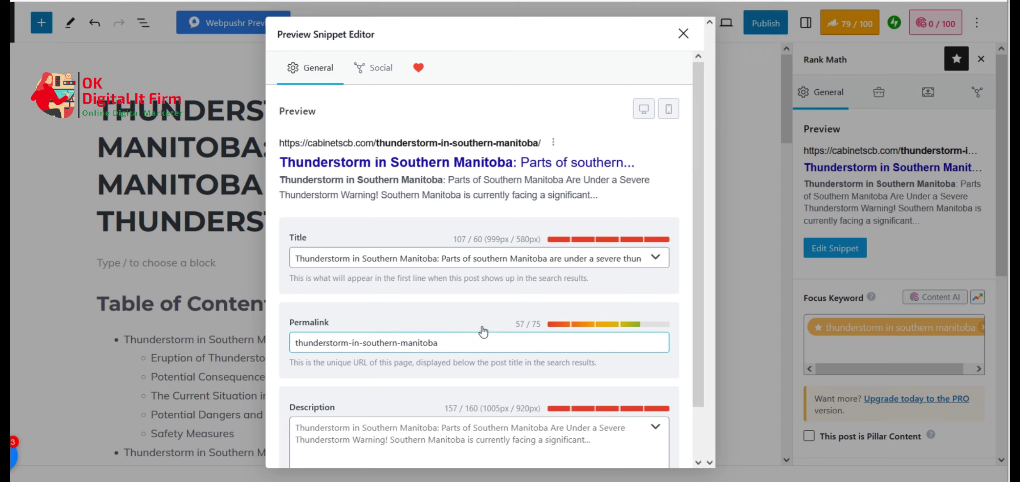
{"action": "left_click", "coordinate": [447, 343]}
{"action": "key", "text": "ctrl+a"}
{"action": "key", "text": "ctrl+c"}
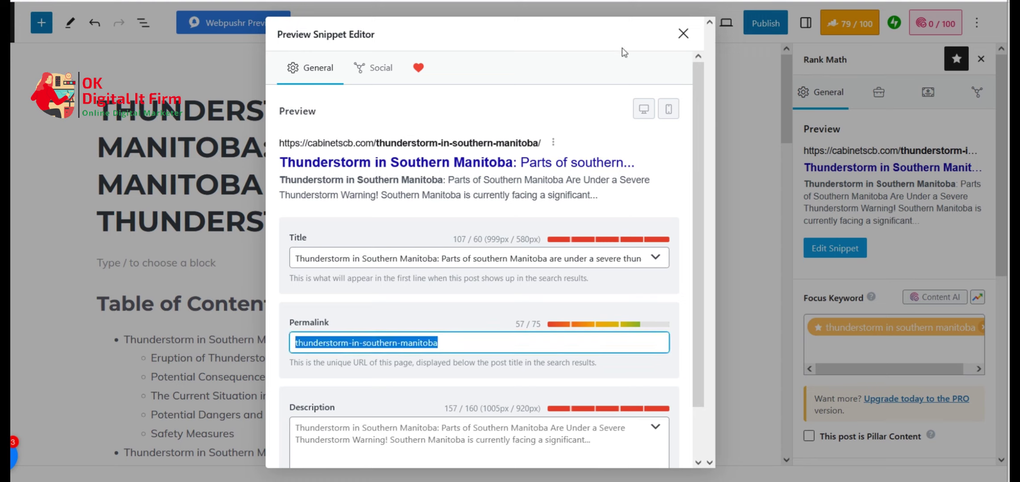
{"action": "left_click", "coordinate": [680, 34]}
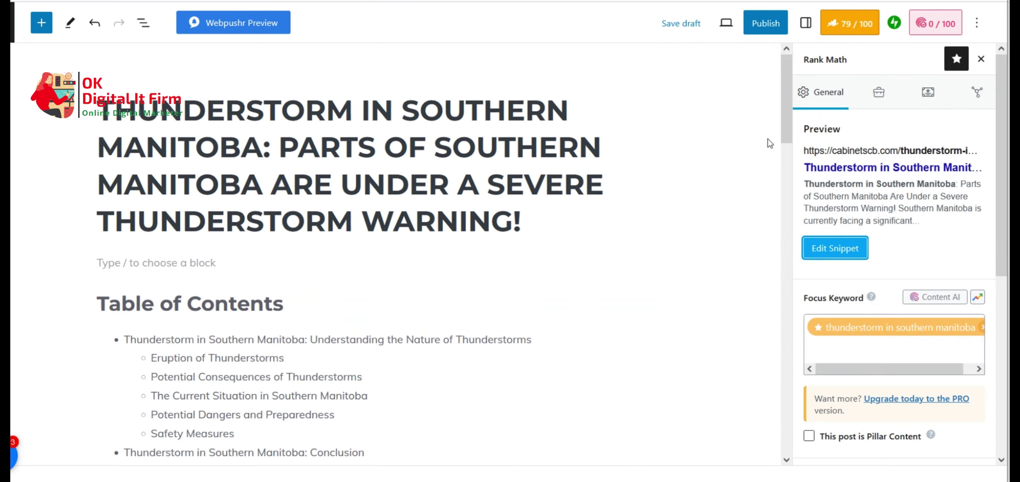
{"action": "left_click_drag", "start_coordinate": [786, 132], "coordinate": [775, 311]}
{"action": "left_click", "coordinate": [292, 223]}
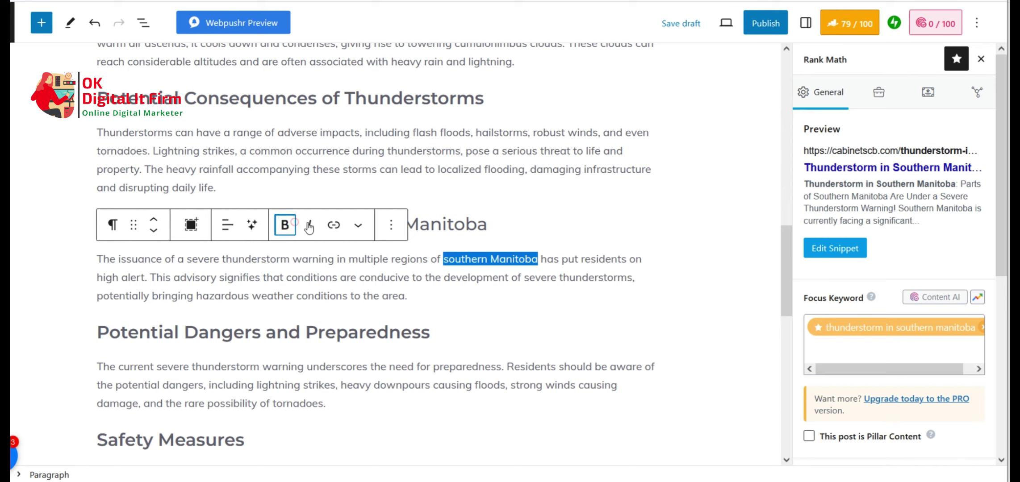
{"action": "left_click", "coordinate": [333, 224]}
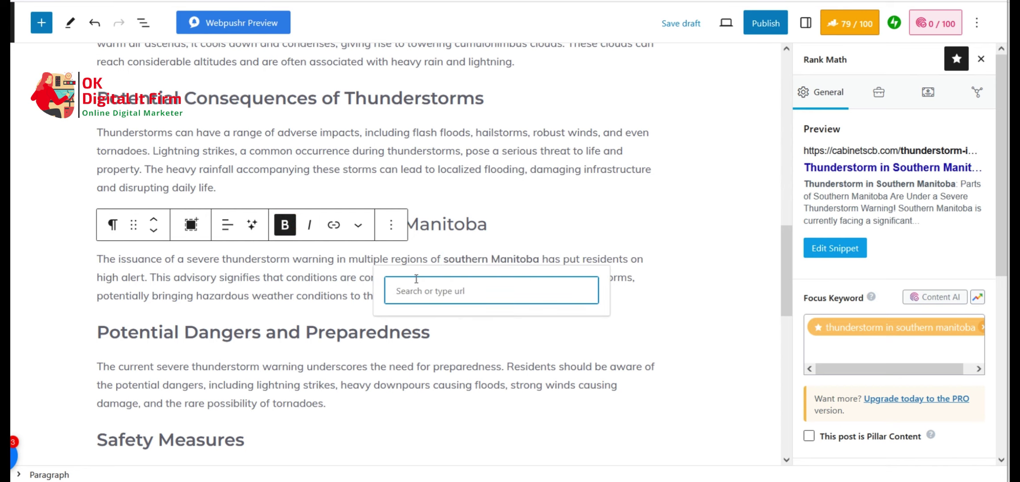
{"action": "key", "text": "Return"}
{"action": "key", "text": "ctrl+v"}
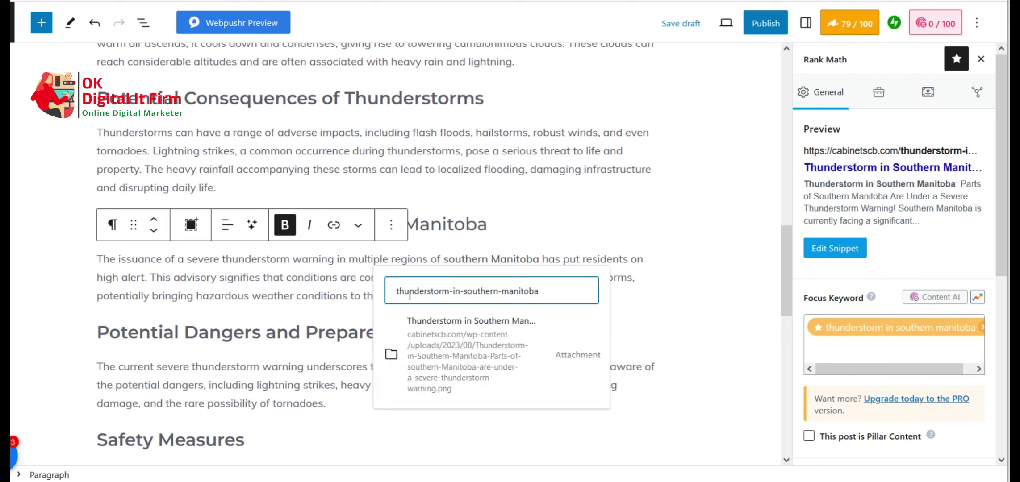
{"action": "type", "text": "h"}
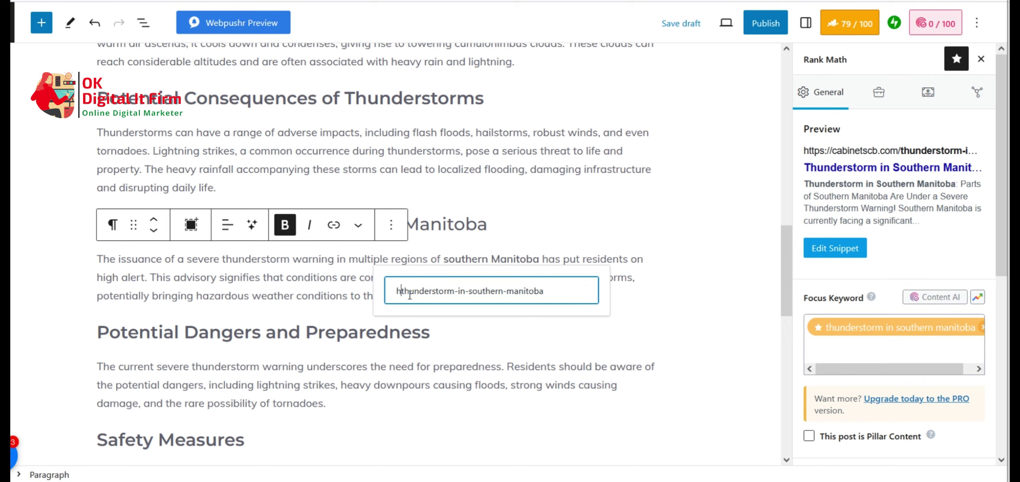
{"action": "type", "text": "ttps:"}
{"action": "type", "text": "//cabinets"}
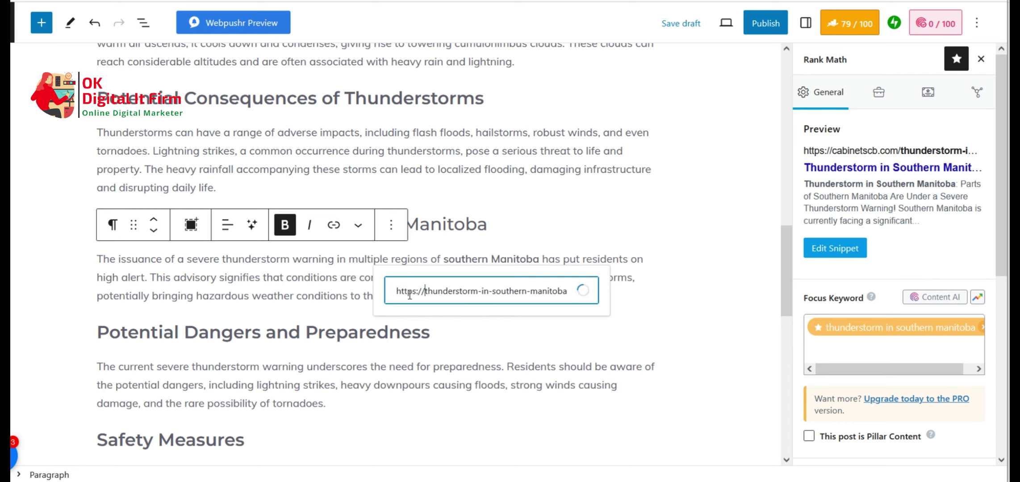
{"action": "type", "text": "cb.com/"}
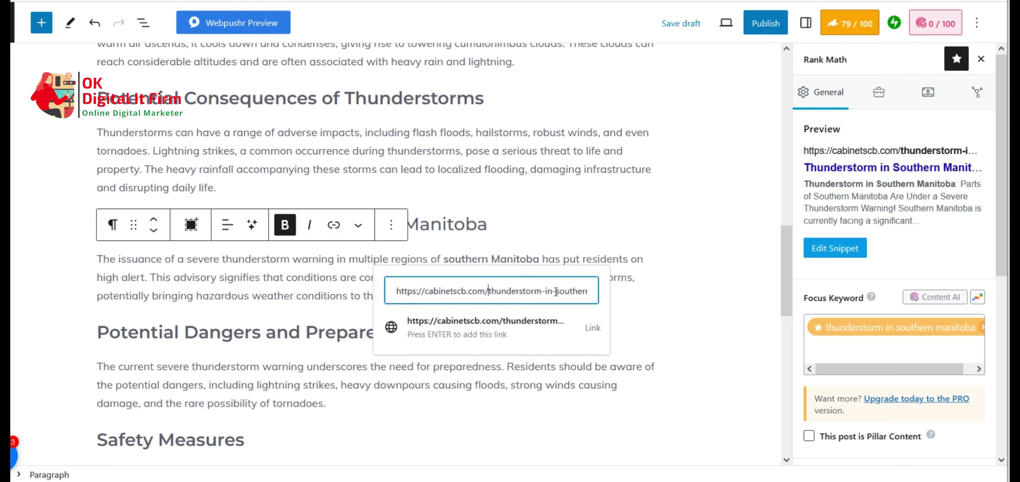
{"action": "left_click", "coordinate": [553, 334]}
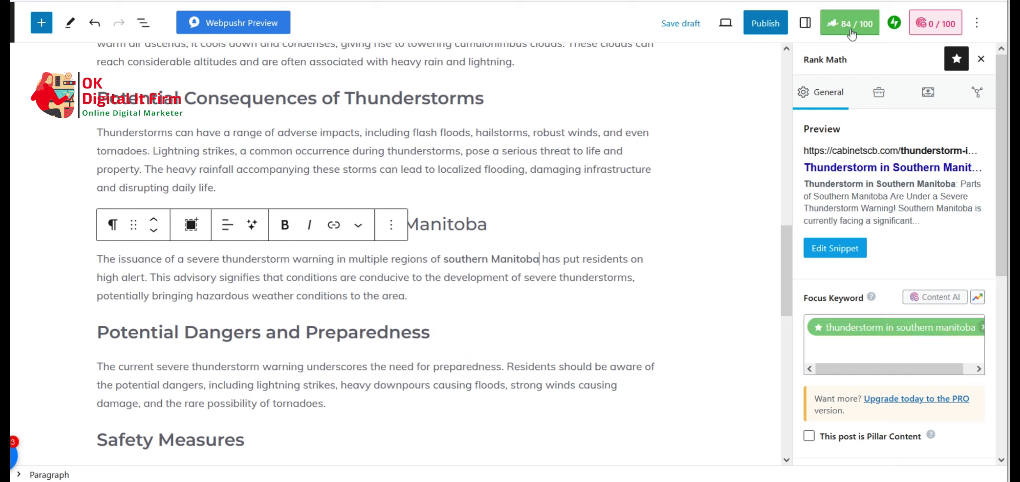
Set the "southern Manitoba" link to open in a new tab and save it.
{"action": "left_click", "coordinate": [518, 260]}
{"action": "left_click", "coordinate": [587, 291]}
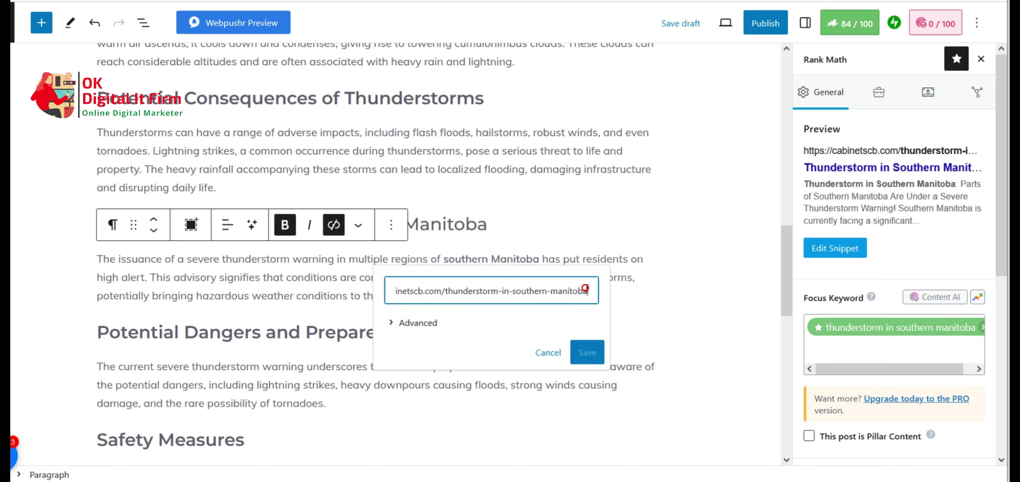
{"action": "left_click", "coordinate": [415, 323]}
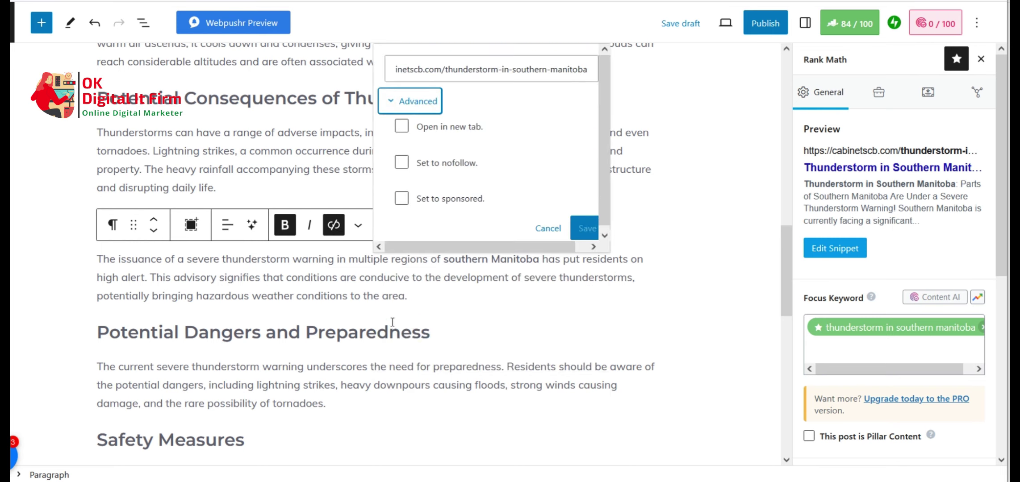
{"action": "left_click", "coordinate": [407, 127]}
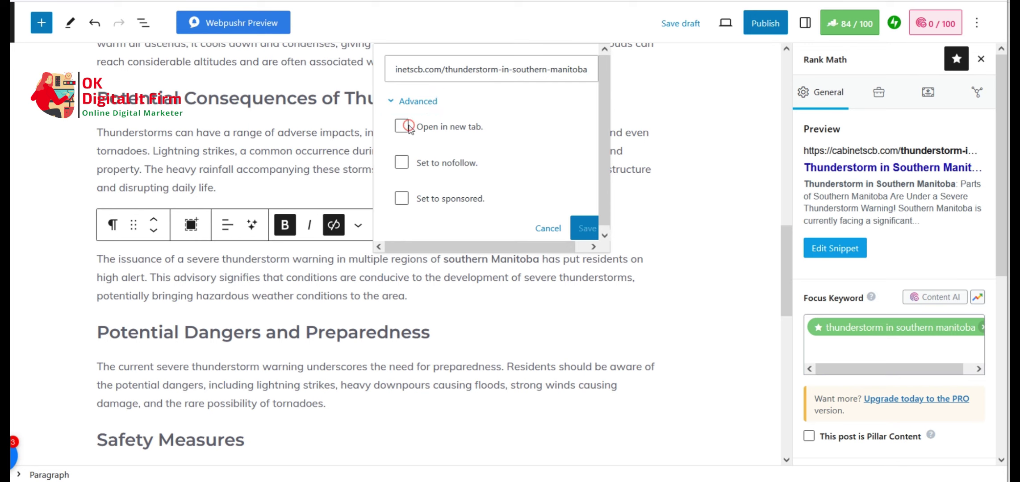
{"action": "left_click", "coordinate": [588, 228]}
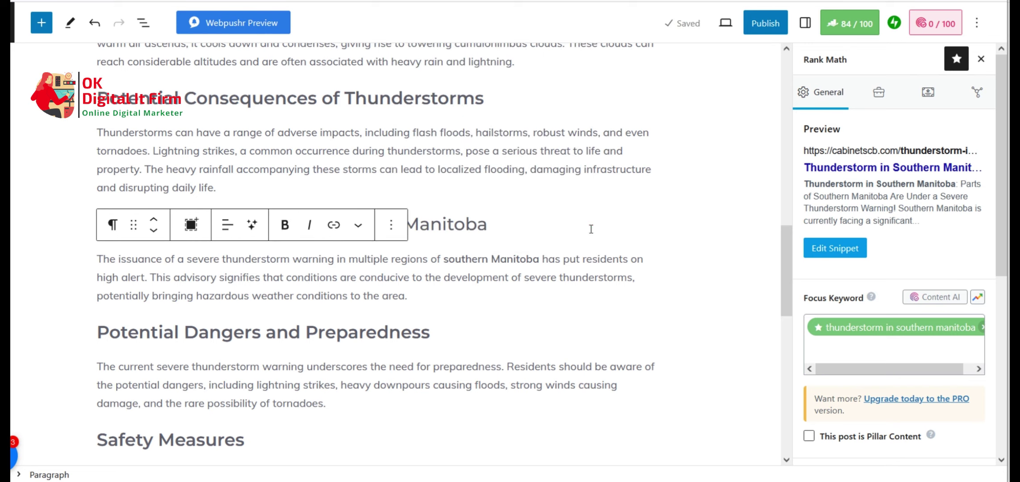
{"action": "left_click", "coordinate": [696, 286]}
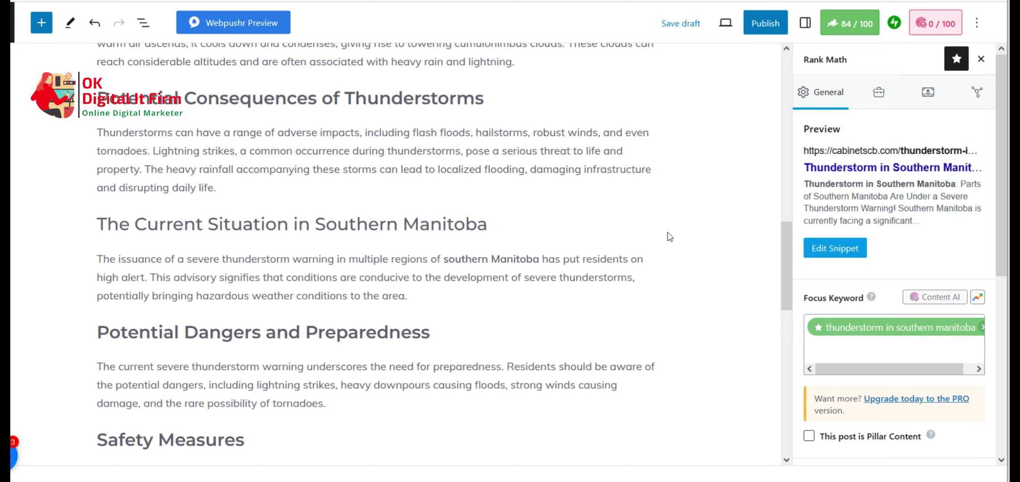
Review the Basic SEO, Additional and readability checks for the post in Rank Math.
{"action": "left_click_drag", "start_coordinate": [1002, 136], "coordinate": [1004, 284]}
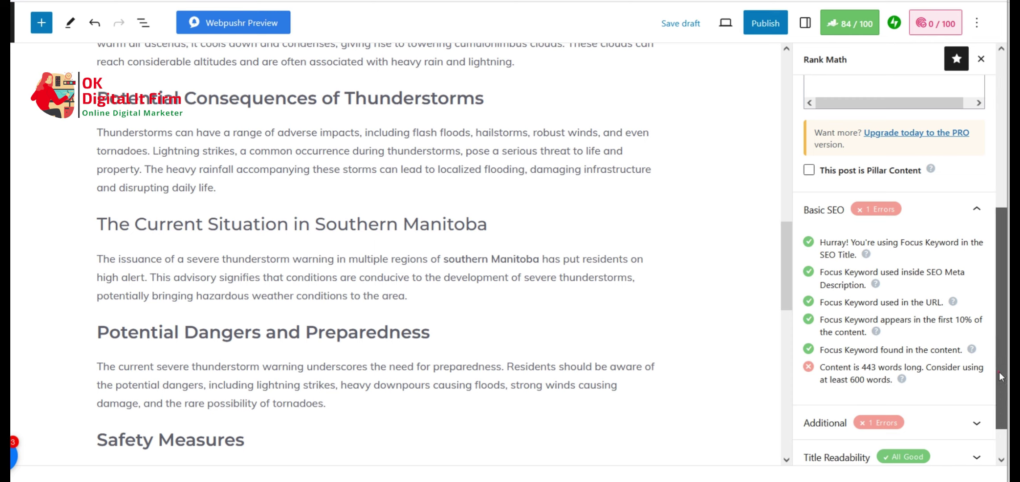
{"action": "scroll", "coordinate": [994, 402], "scroll_direction": "down", "scroll_amount": 1}
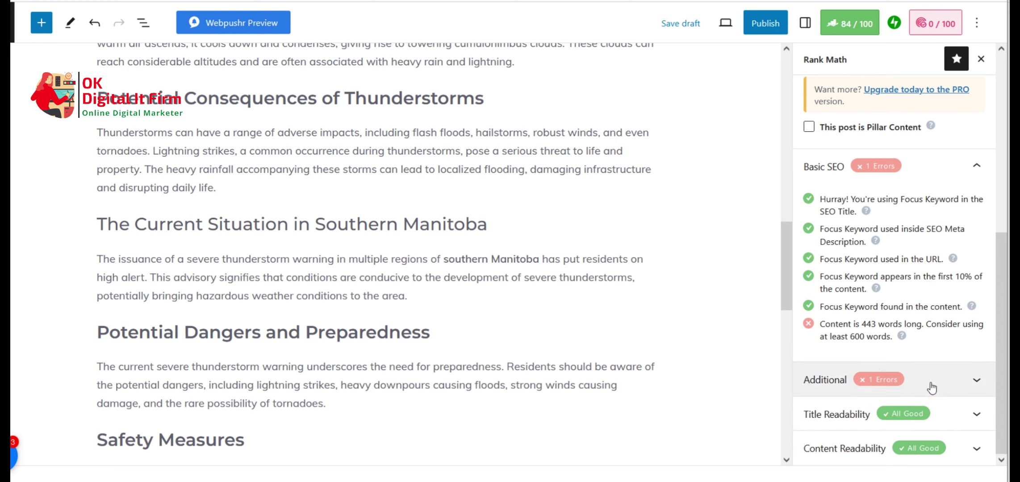
{"action": "left_click", "coordinate": [870, 382]}
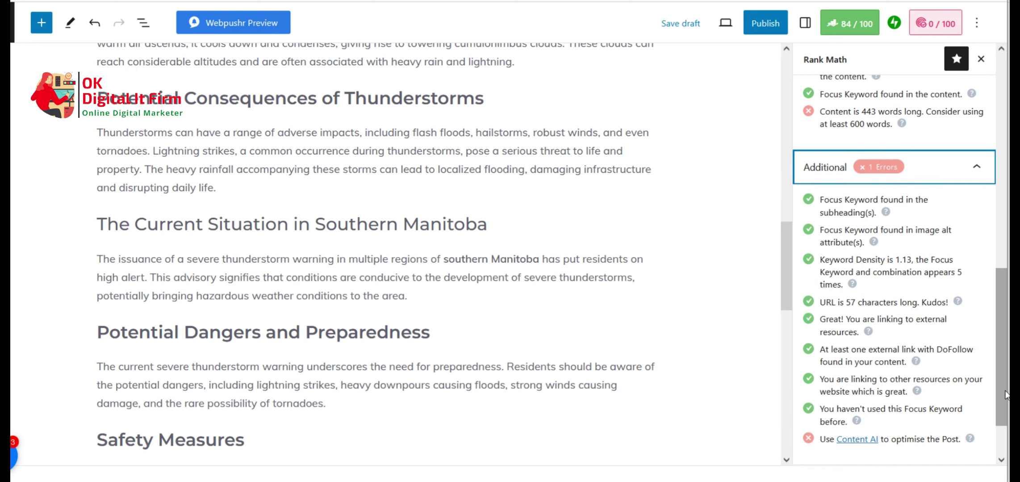
{"action": "scroll", "coordinate": [1004, 394], "scroll_direction": "down", "scroll_amount": 2}
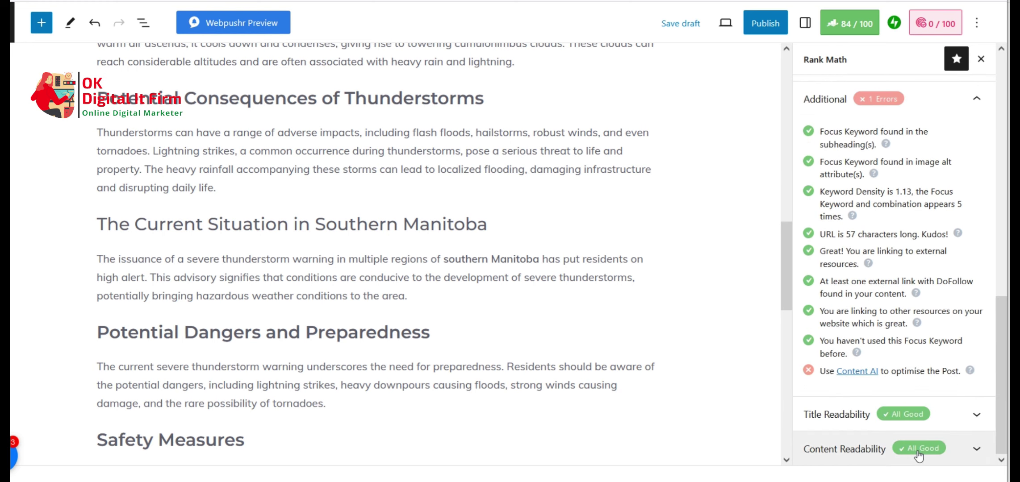
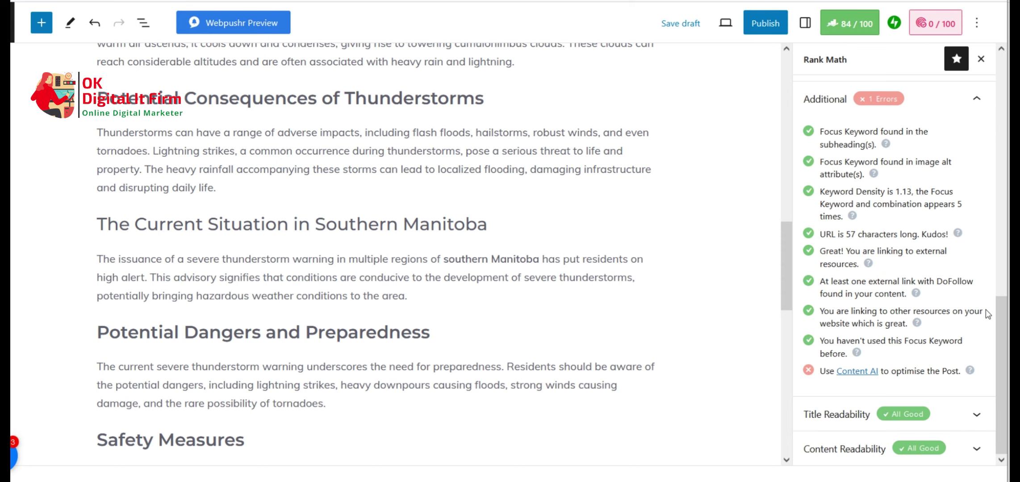
{"action": "left_click_drag", "start_coordinate": [1001, 320], "coordinate": [1006, 203]}
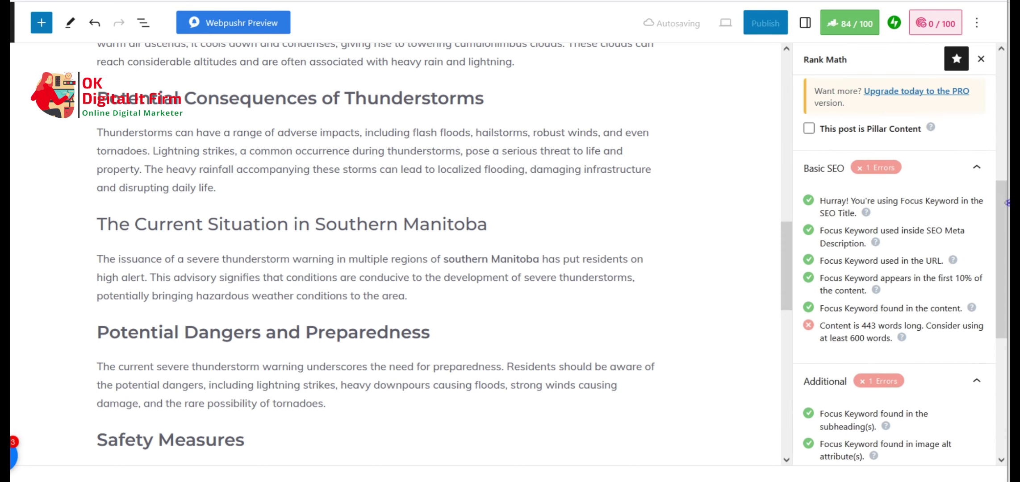
Publish the thunderstorm post.
{"action": "key", "text": "ctrl+t"}
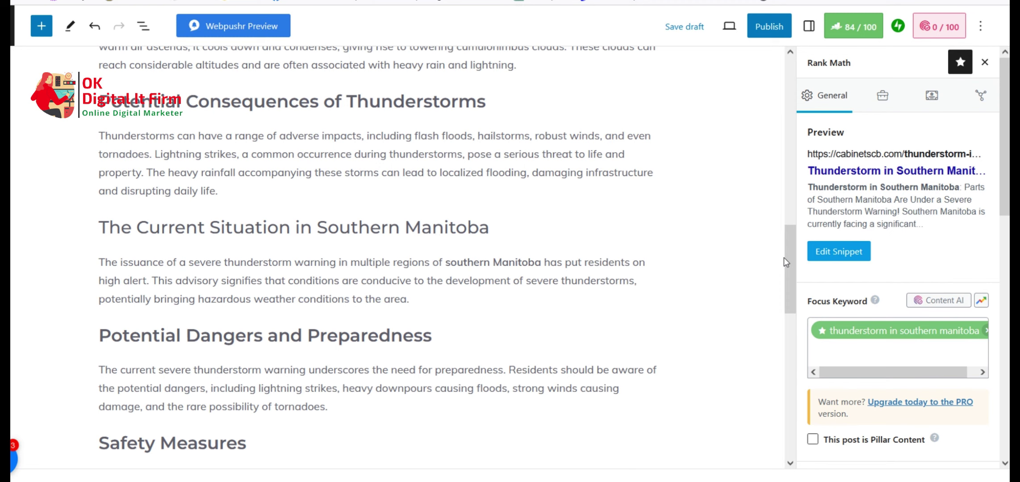
{"action": "left_click_drag", "start_coordinate": [784, 257], "coordinate": [774, 76]}
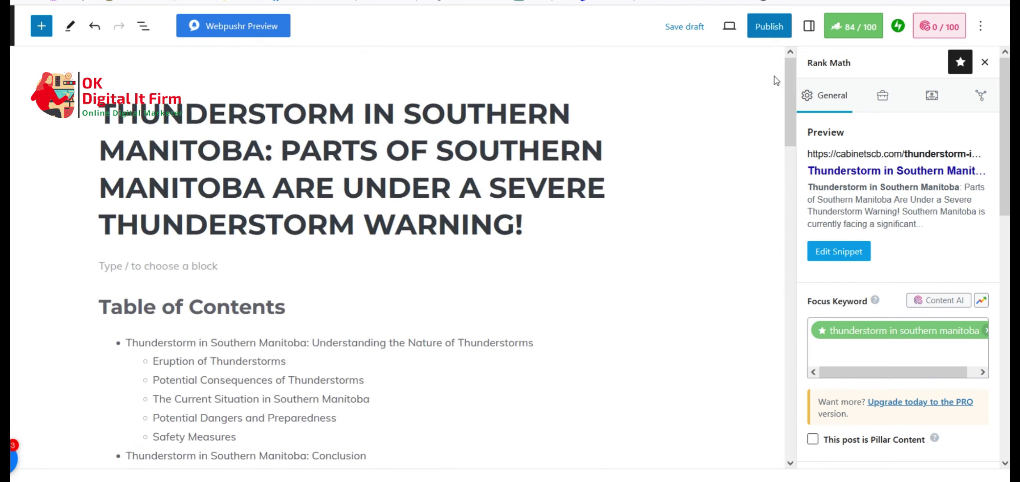
{"action": "left_click", "coordinate": [764, 29]}
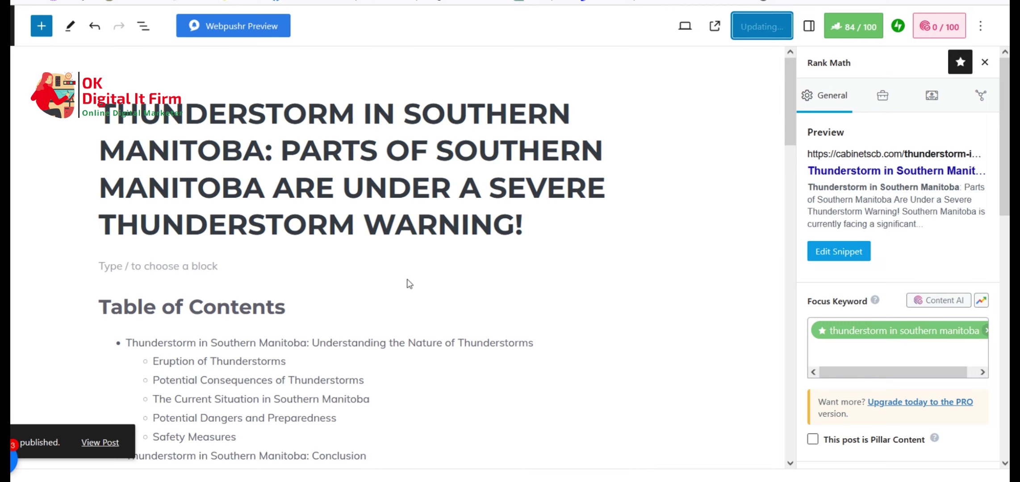
{"action": "mouse_move", "coordinate": [427, 364]}
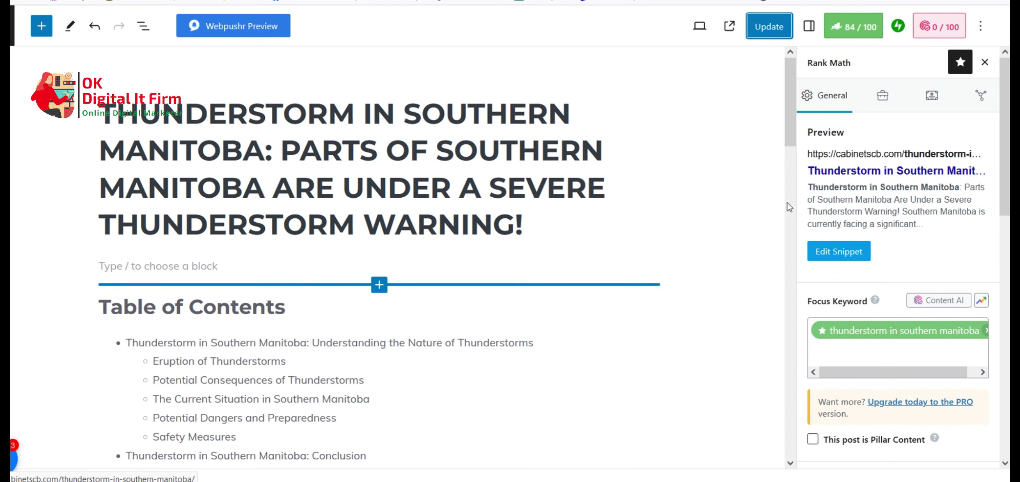
{"action": "left_click", "coordinate": [786, 333]}
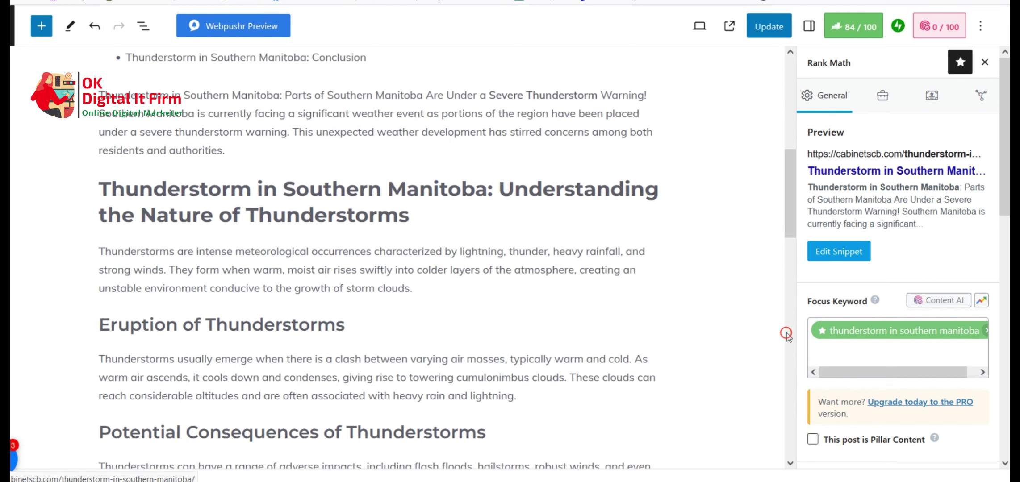
{"action": "left_click_drag", "start_coordinate": [787, 203], "coordinate": [785, 113]}
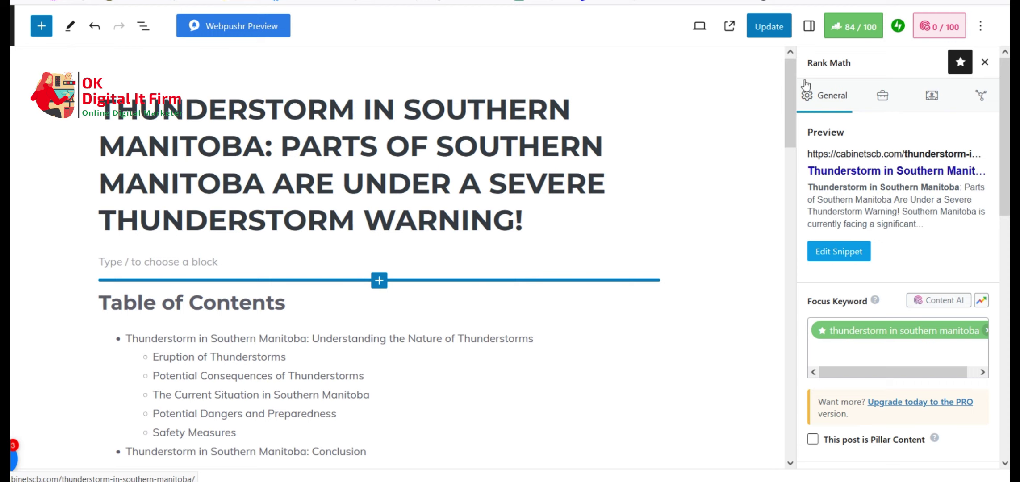
{"action": "left_click", "coordinate": [243, 275]}
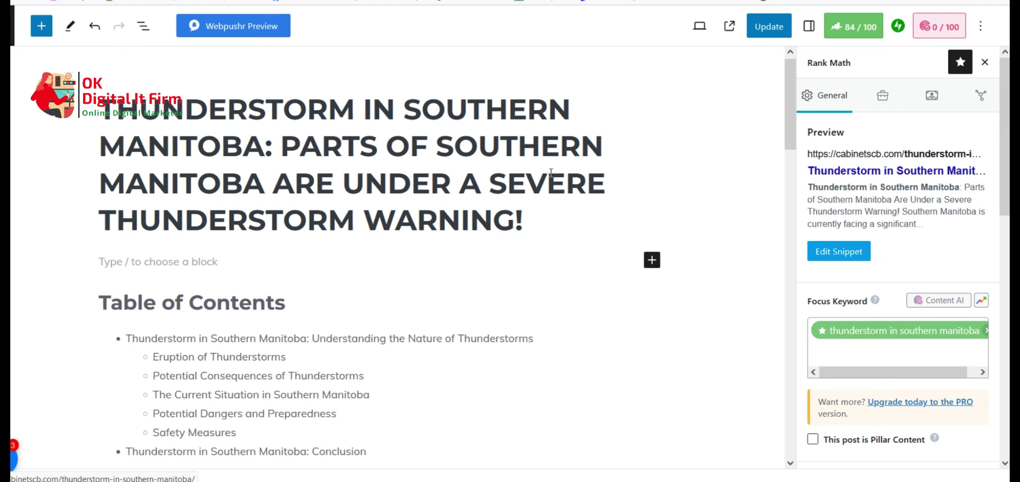
{"action": "left_click", "coordinate": [245, 266]}
Switch to the Rapidtags website and generate tags for "Thunderstorm in Southern Manitoba".
{"action": "key", "text": "F5"}
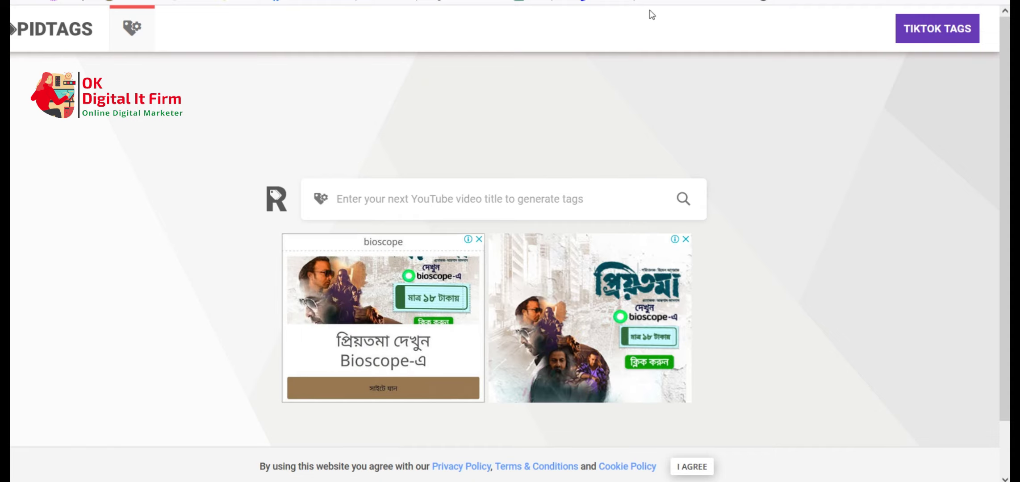
{"action": "left_click", "coordinate": [493, 200]}
{"action": "type", "text": "Thunderstorm in Southern Manitoba"}
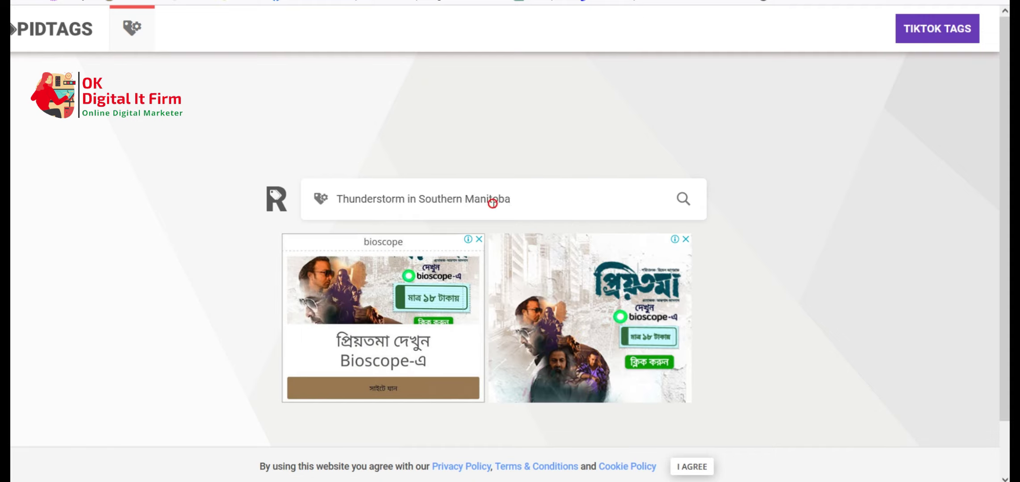
{"action": "left_click", "coordinate": [685, 199]}
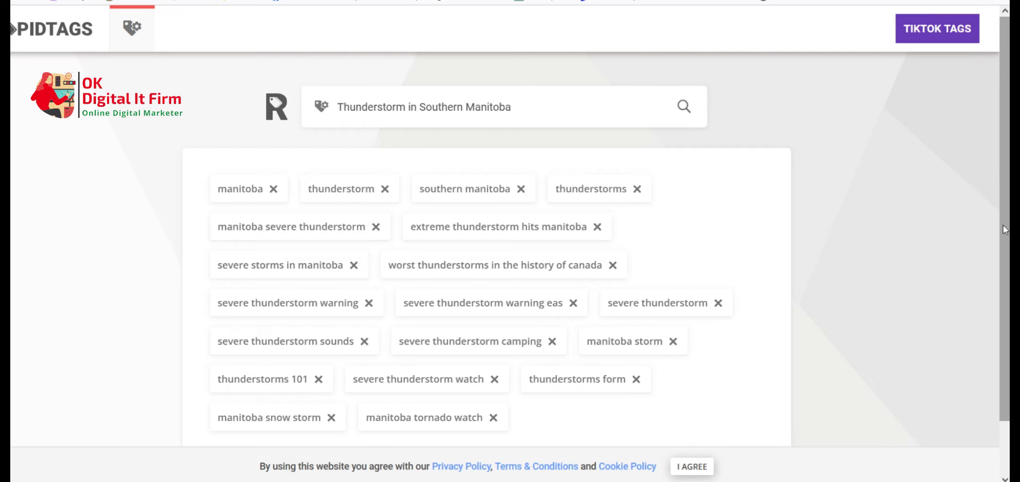
Copy all generated tags and paste them into the empty paragraph above the Table of Contents in the WordPress post.
{"action": "scroll", "coordinate": [1003, 250], "scroll_direction": "down", "scroll_amount": 1}
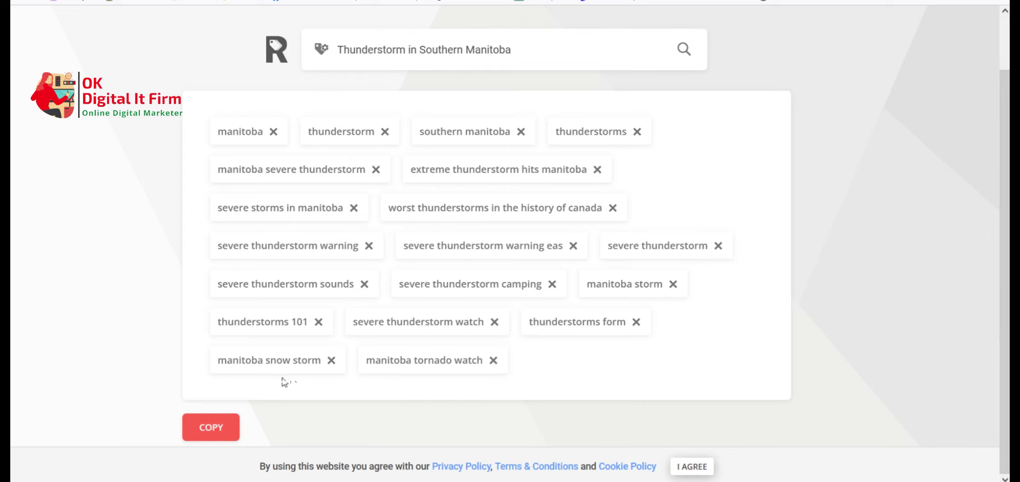
{"action": "left_click", "coordinate": [206, 429]}
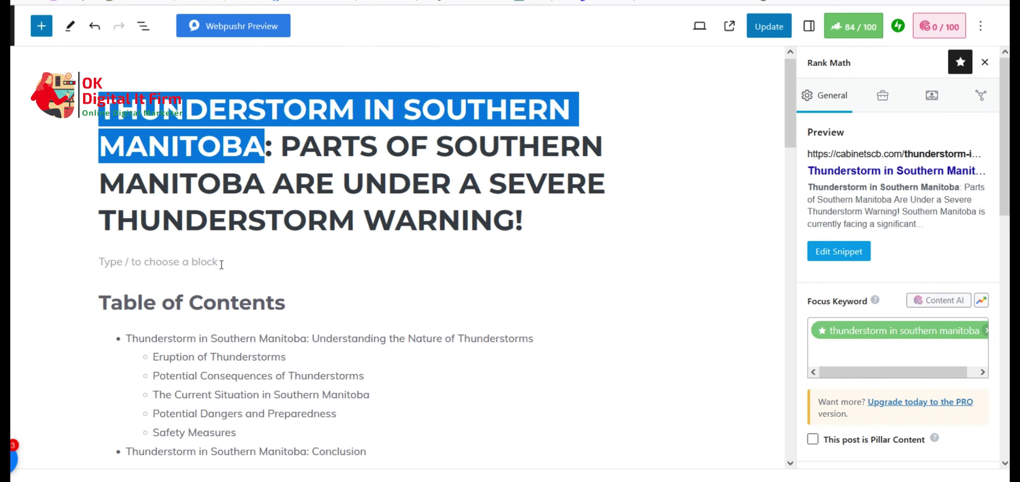
{"action": "left_click", "coordinate": [221, 264]}
{"action": "type", "text": "manitoba,thunderstorm,southern manitoba,thunderstorms,manitoba severe thunderstorm,extreme thunderstorm hits manitoba,severe storms in manitoba,worst thunderstorms in the history of canada,severe thunderstorm warning,severe thunderstorm warning eas,severe thunderstorm,severe thunderstorm sounds,severe thunderstorm camping,manitoba storm,thunderstorms 101,severe thunderstorm watch,thunderstorms form,manitoba snow storm,manitoba tornado watch"}
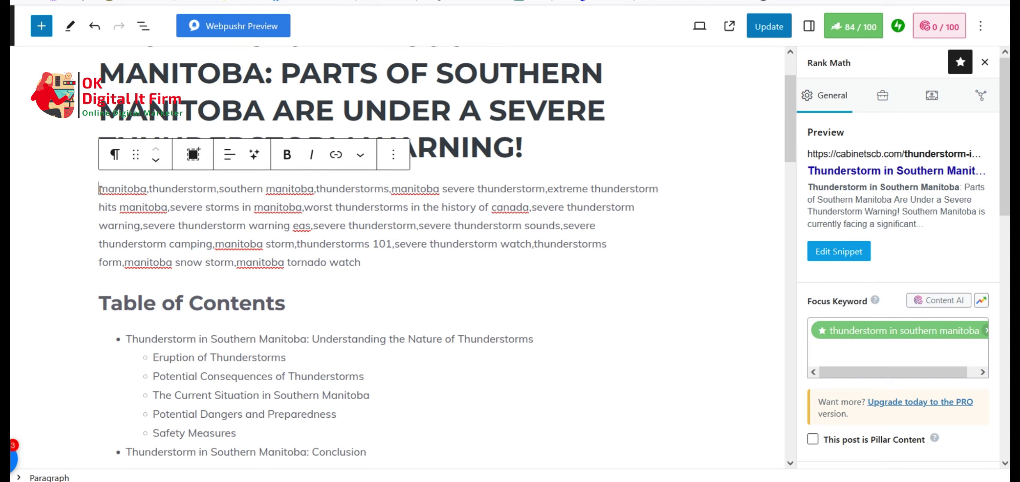
Add "thunderstorm in southern manitoba," at the start of the tag paragraph and a comma at its end.
{"action": "type", "text": "thunderst"}
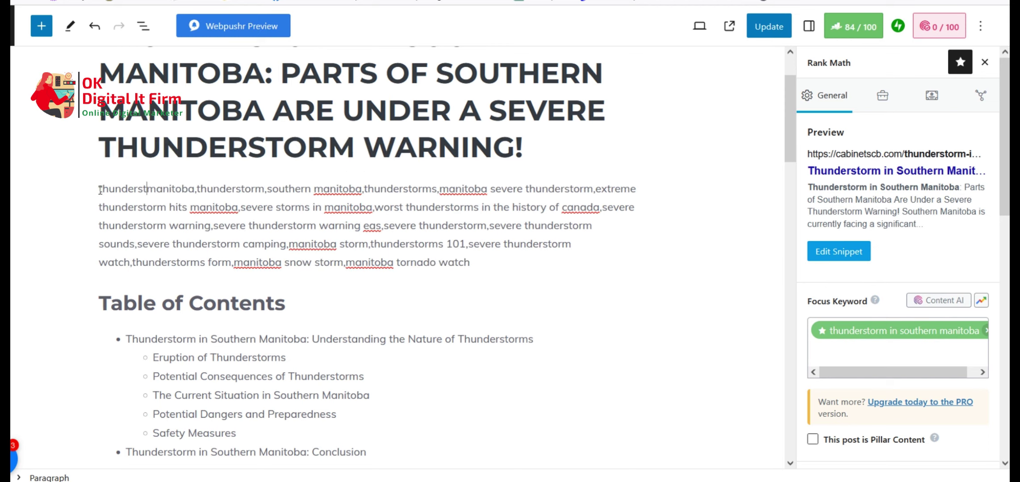
{"action": "type", "text": "orm in southern manitoba, manitoba"}
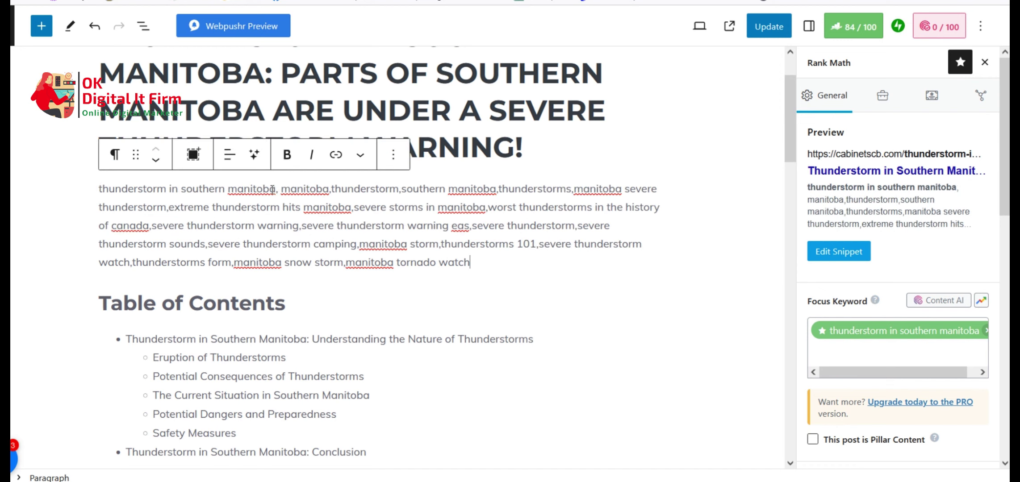
{"action": "type", "text": ","}
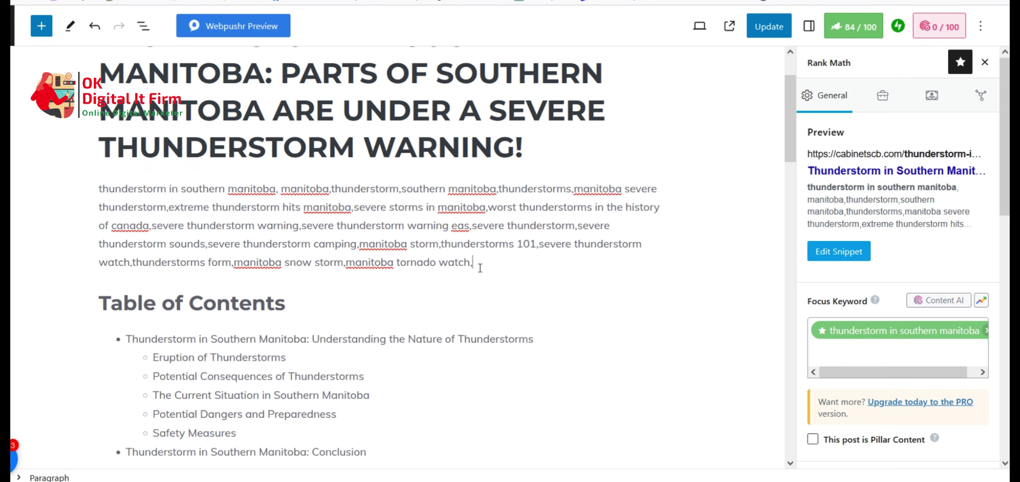
Copy the whole keyword paragraph and add its comma-separated keywords as the post's tags.
{"action": "triple_click", "coordinate": [407, 219]}
{"action": "key", "text": "ctrl+c"}
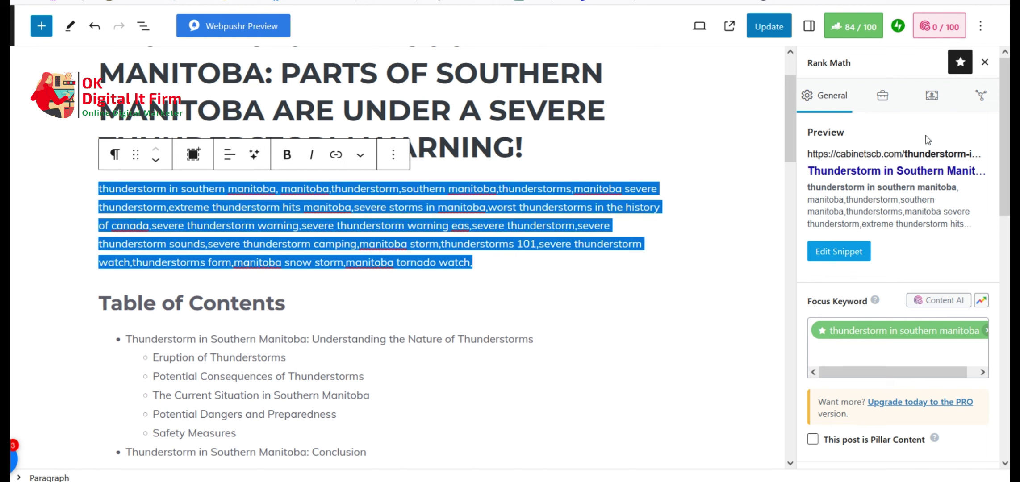
{"action": "left_click", "coordinate": [809, 27]}
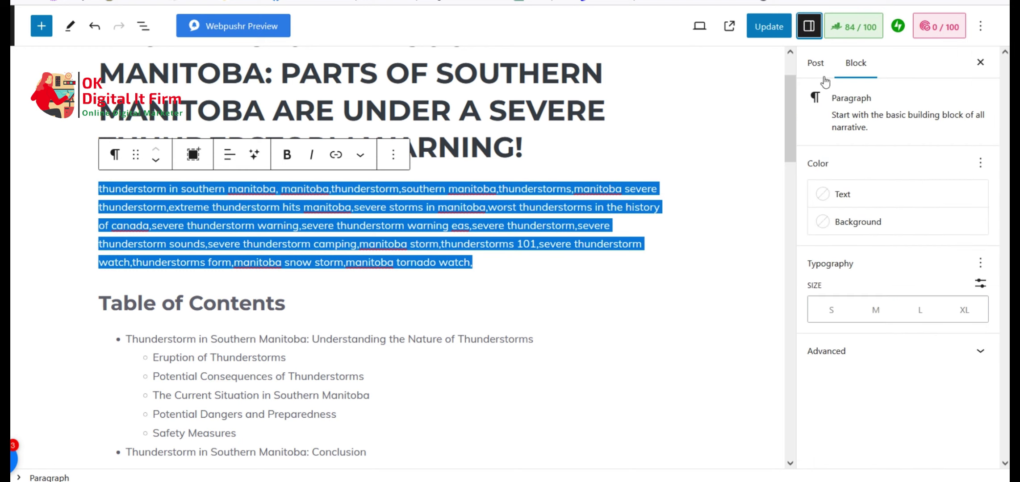
{"action": "left_click", "coordinate": [815, 63]}
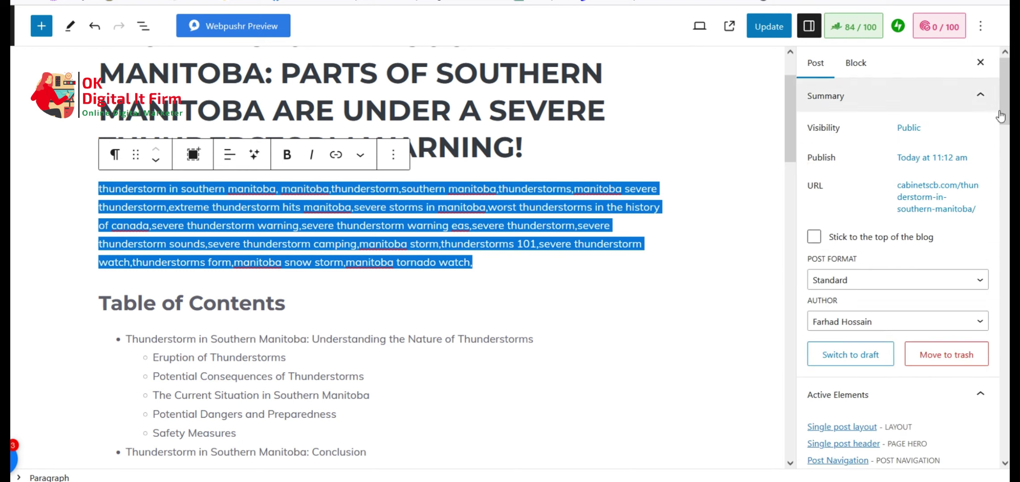
{"action": "left_click_drag", "start_coordinate": [1000, 116], "coordinate": [1005, 219]}
{"action": "left_click", "coordinate": [881, 299]}
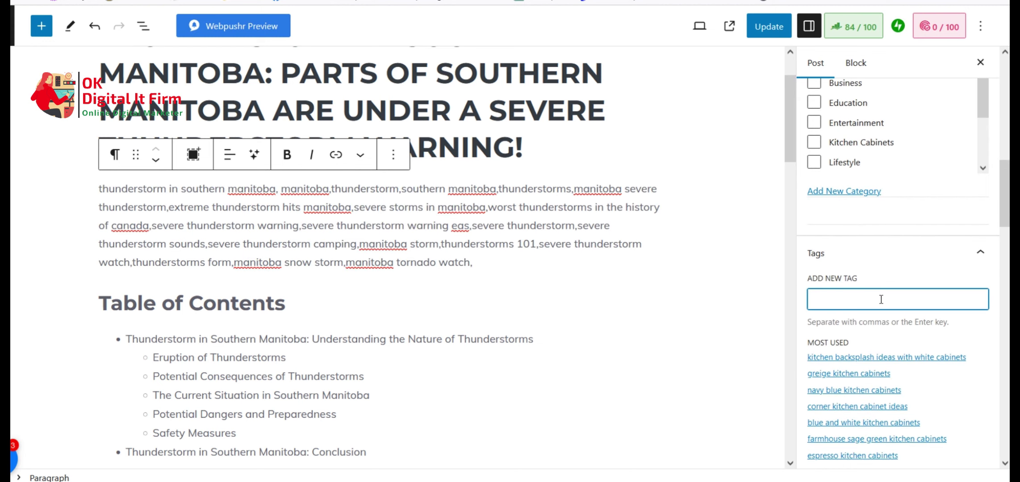
{"action": "key", "text": "ctrl+v"}
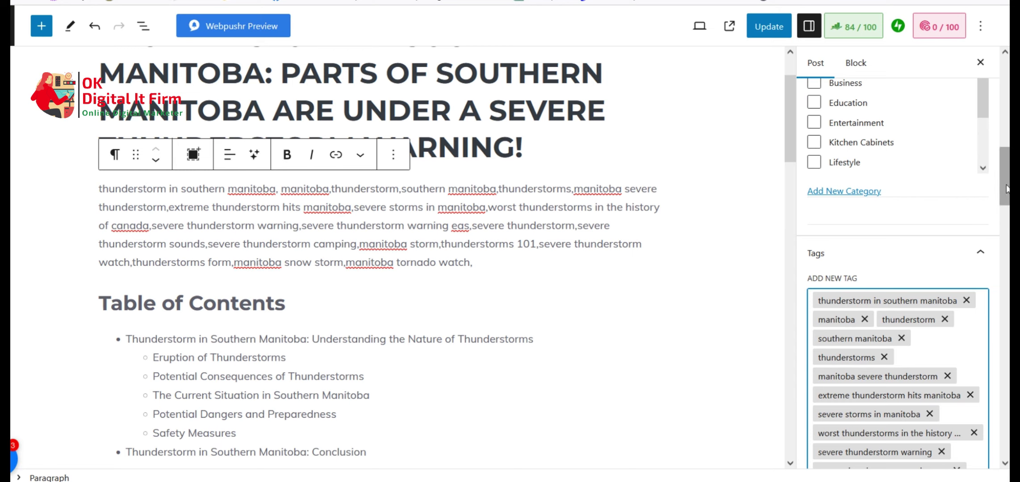
Paste the same keyword list as the post's excerpt.
{"action": "left_click_drag", "start_coordinate": [1005, 185], "coordinate": [1008, 308]}
{"action": "left_click", "coordinate": [883, 282]}
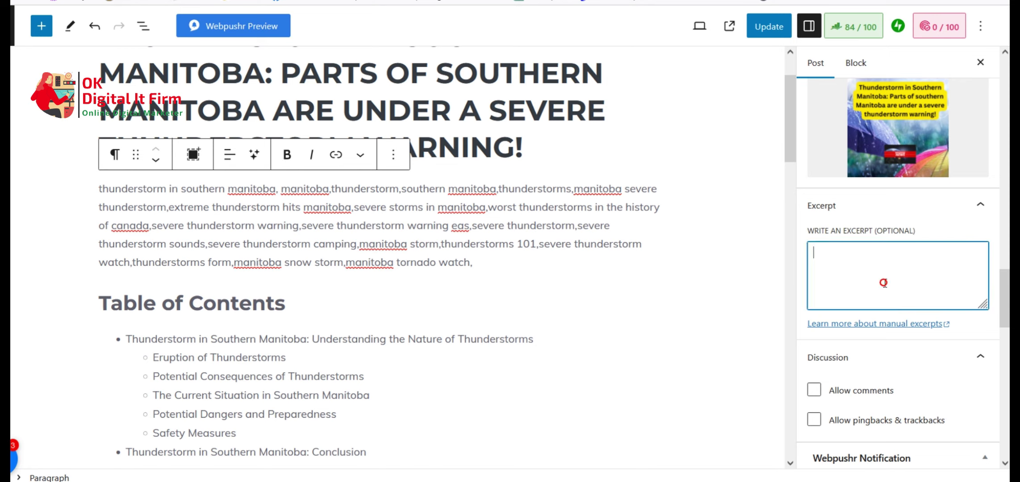
{"action": "key", "text": "ctrl+v"}
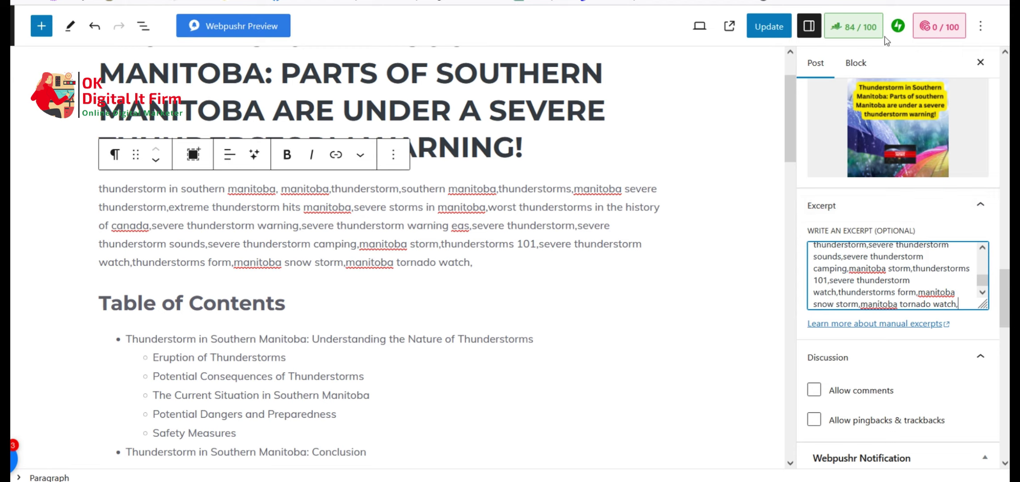
Use the keyword list as the description in Rank Math's snippet editor and update the post.
{"action": "left_click", "coordinate": [867, 32]}
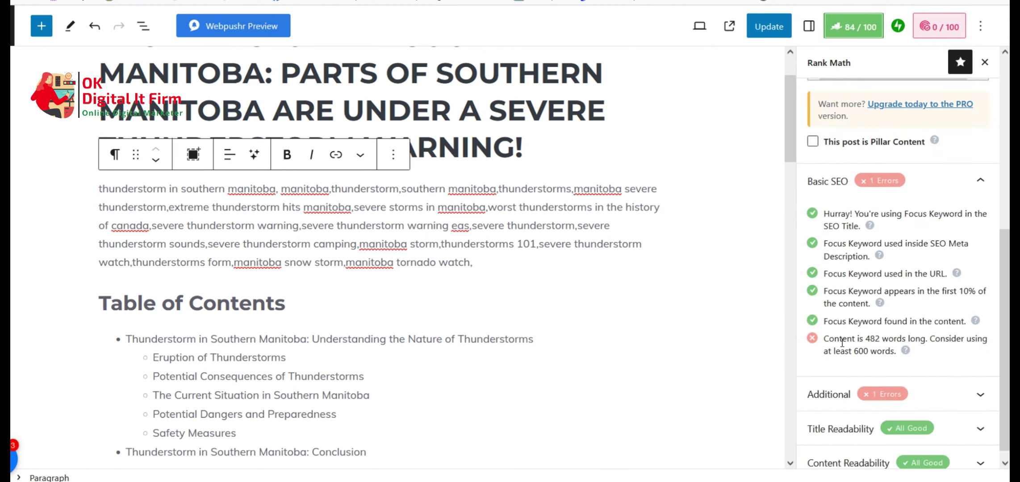
{"action": "scroll", "coordinate": [892, 243], "scroll_direction": "up", "scroll_amount": 5}
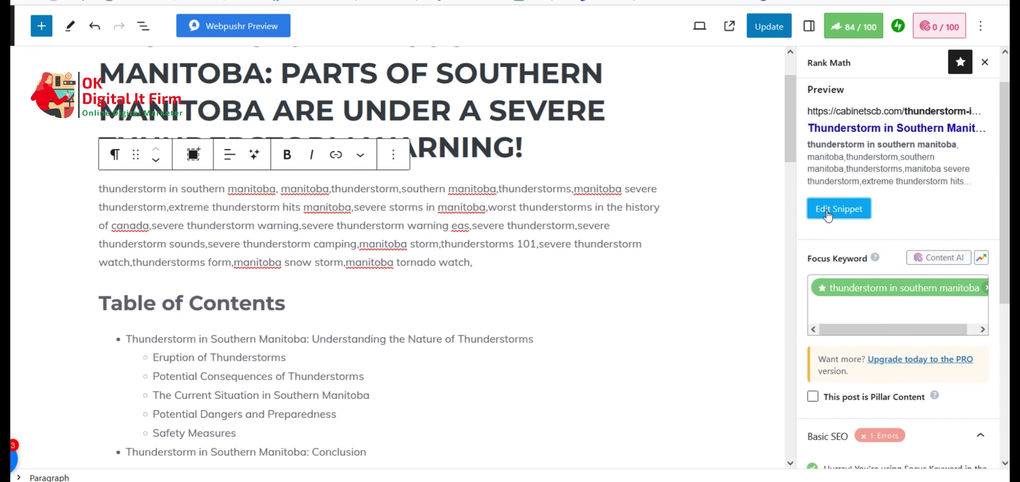
{"action": "left_click", "coordinate": [826, 210]}
{"action": "left_click", "coordinate": [499, 451]}
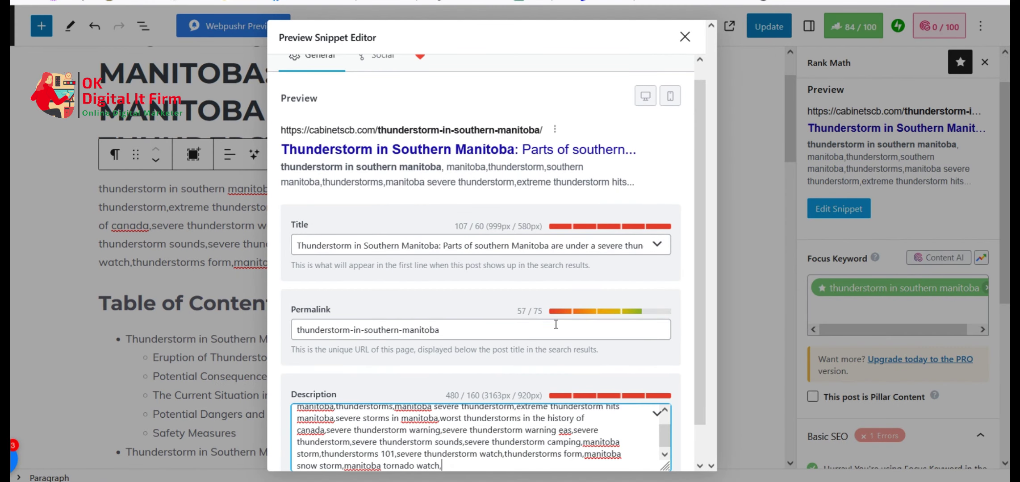
{"action": "left_click", "coordinate": [685, 36]}
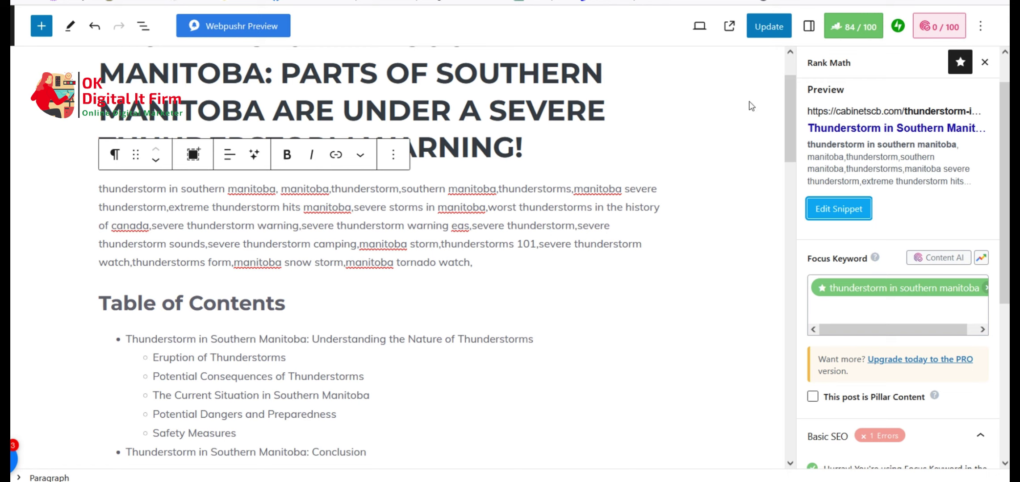
{"action": "left_click", "coordinate": [753, 34]}
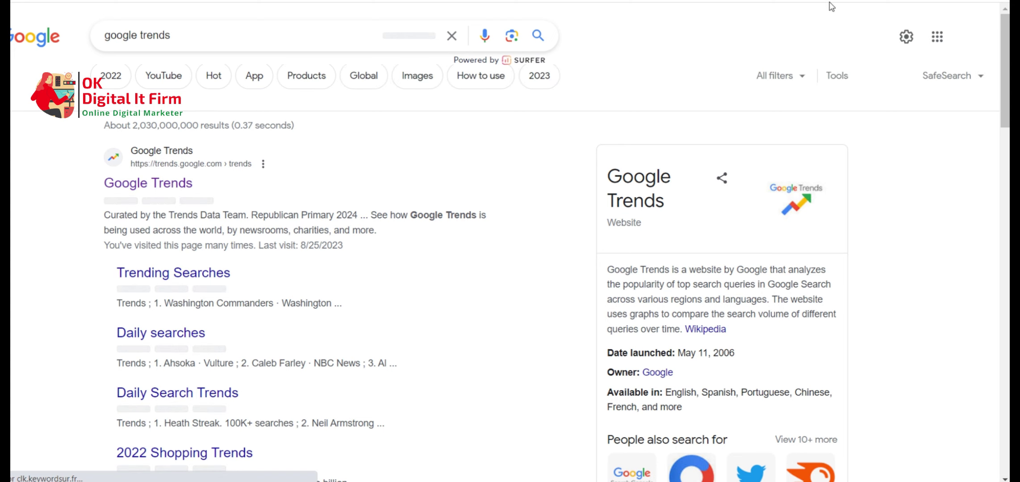
{"action": "scroll", "coordinate": [691, 224], "scroll_direction": "down", "scroll_amount": 7}
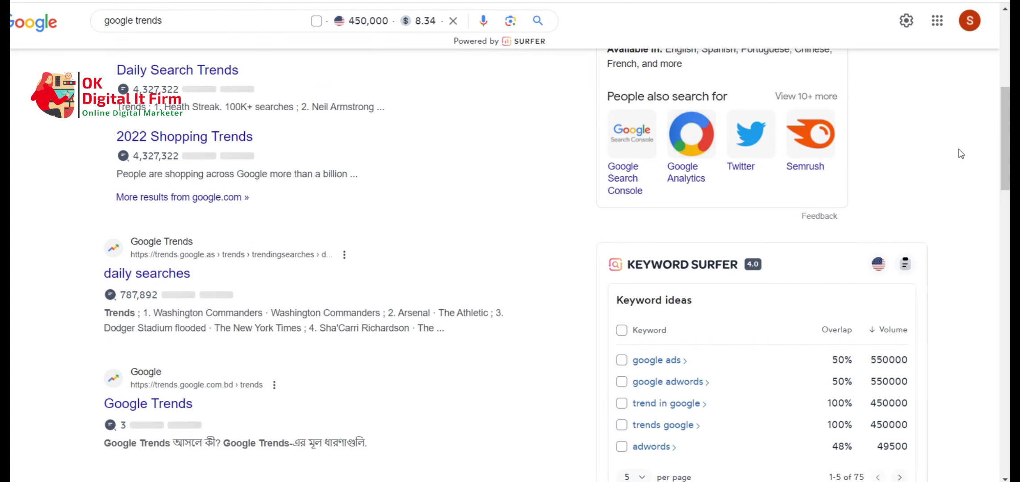
{"action": "left_click_drag", "start_coordinate": [1007, 156], "coordinate": [1007, 83]}
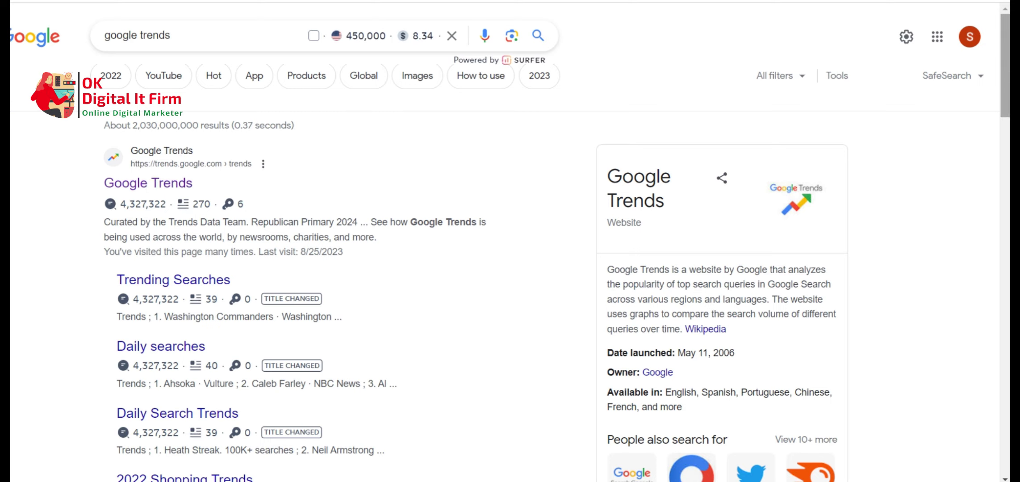
{"action": "left_click_drag", "start_coordinate": [1005, 83], "coordinate": [1005, 348]}
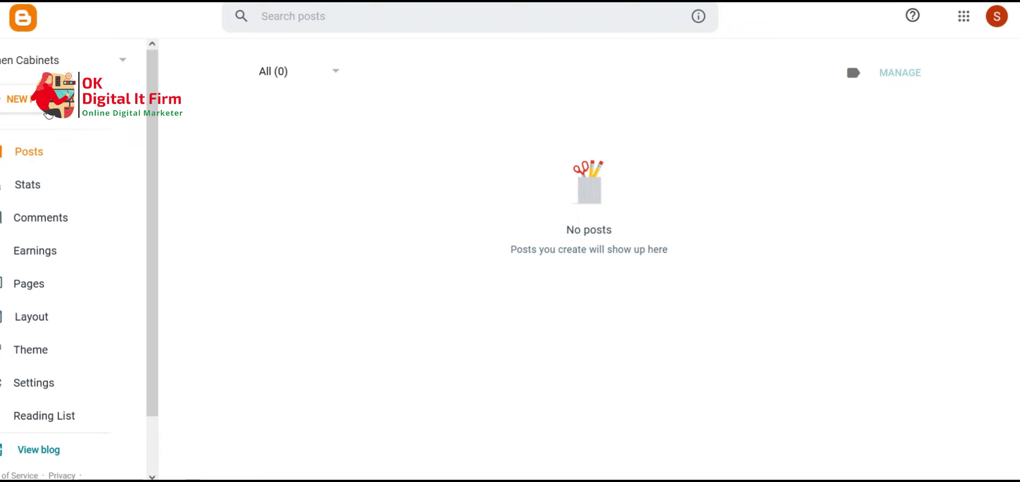
Start a new Blogger post and copy the published thunderstorm article's text from the introduction below the table of contents through the closing paragraph.
{"action": "left_click", "coordinate": [49, 114]}
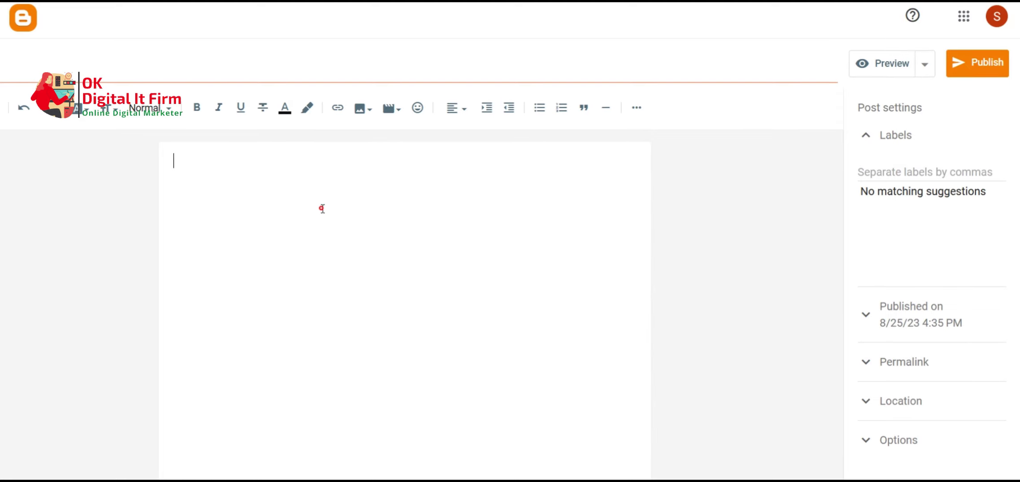
{"action": "left_click", "coordinate": [282, 72]}
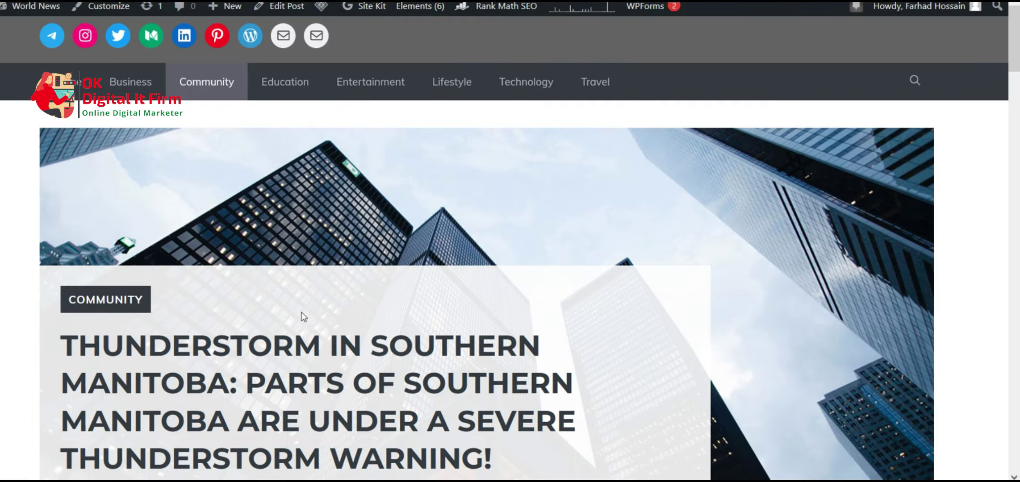
{"action": "scroll", "coordinate": [383, 272], "scroll_direction": "down", "scroll_amount": 6}
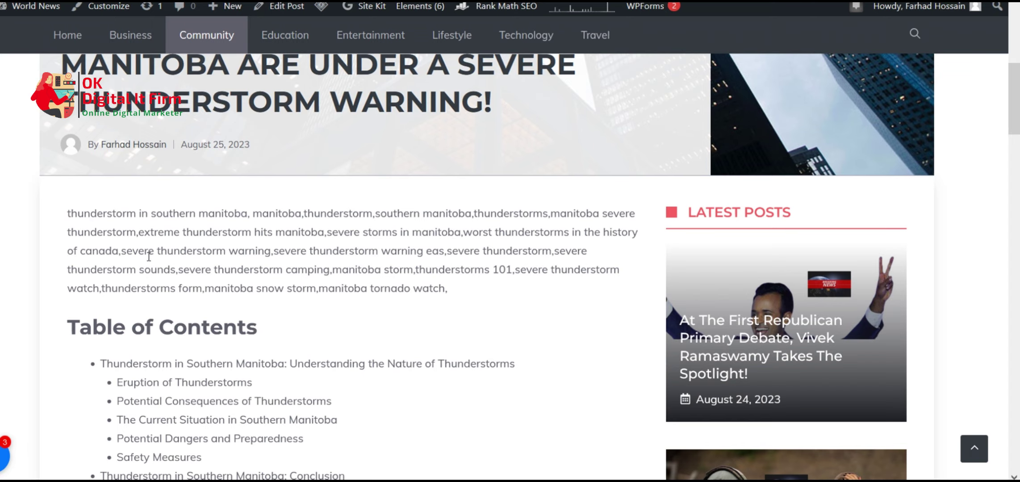
{"action": "scroll", "coordinate": [149, 256], "scroll_direction": "down", "scroll_amount": 5}
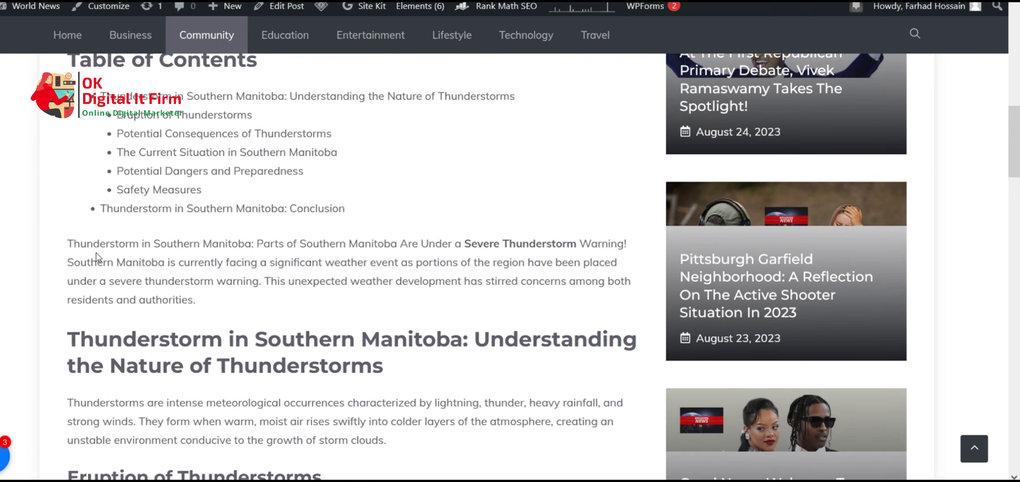
{"action": "double_click", "coordinate": [70, 243]}
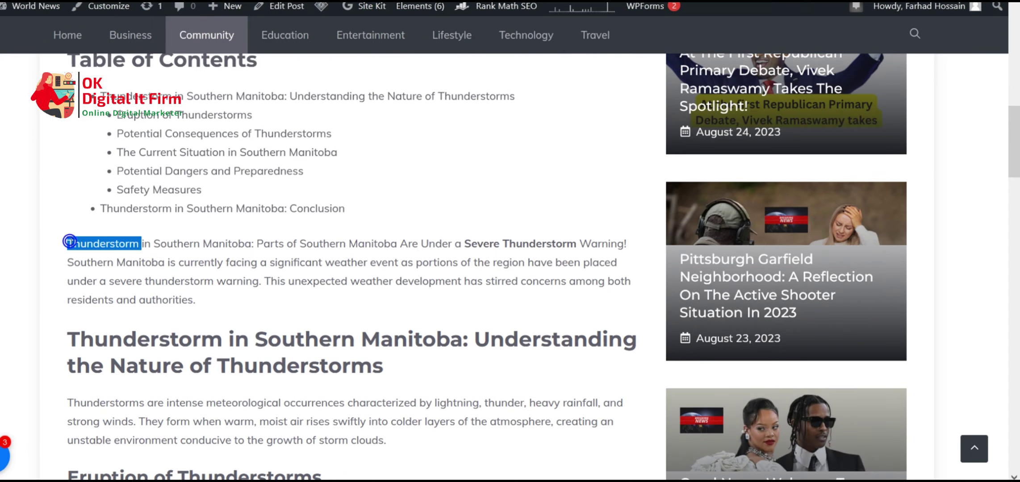
{"action": "left_click", "coordinate": [68, 242]}
{"action": "left_click_drag", "start_coordinate": [66, 243], "coordinate": [447, 253]}
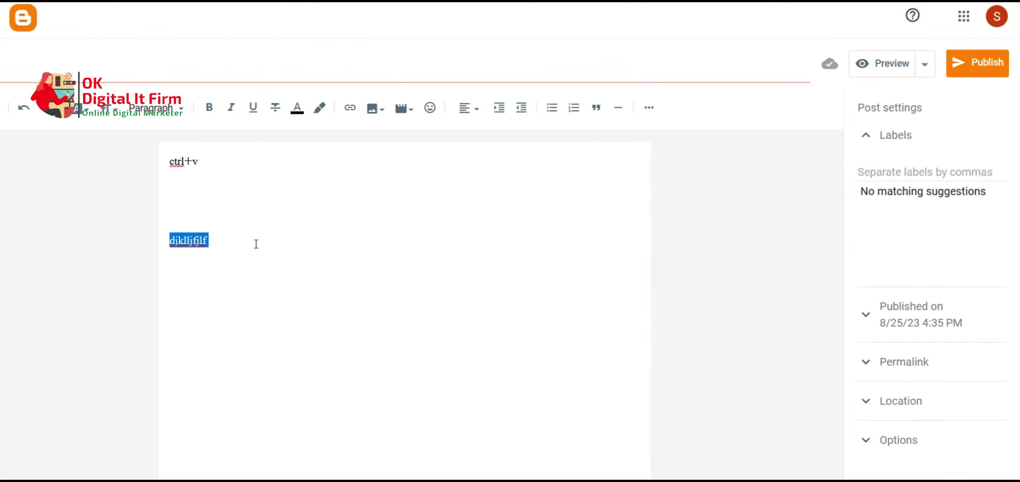
Replace all placeholder text in the Blogger post body with the copied article.
{"action": "left_click", "coordinate": [256, 244]}
{"action": "key", "text": "ctrl+a"}
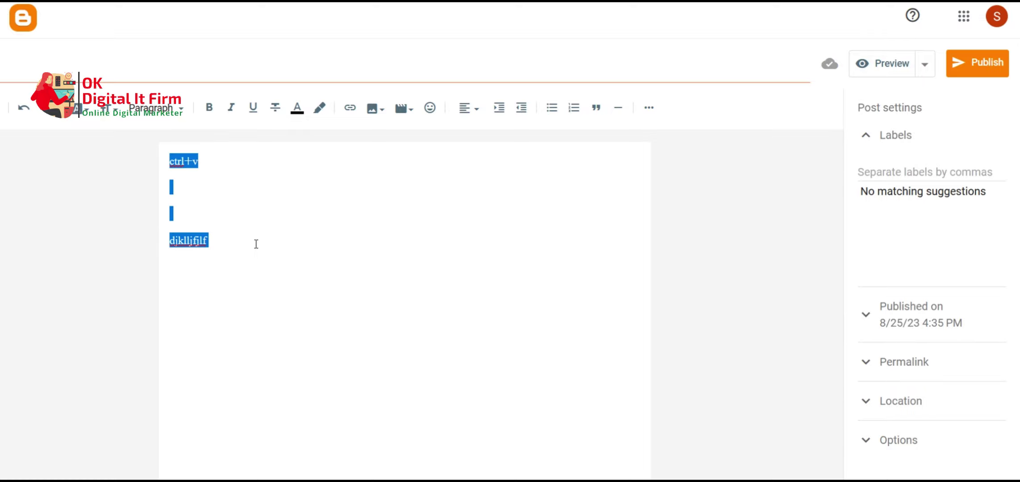
{"action": "key", "text": "ctrl+v"}
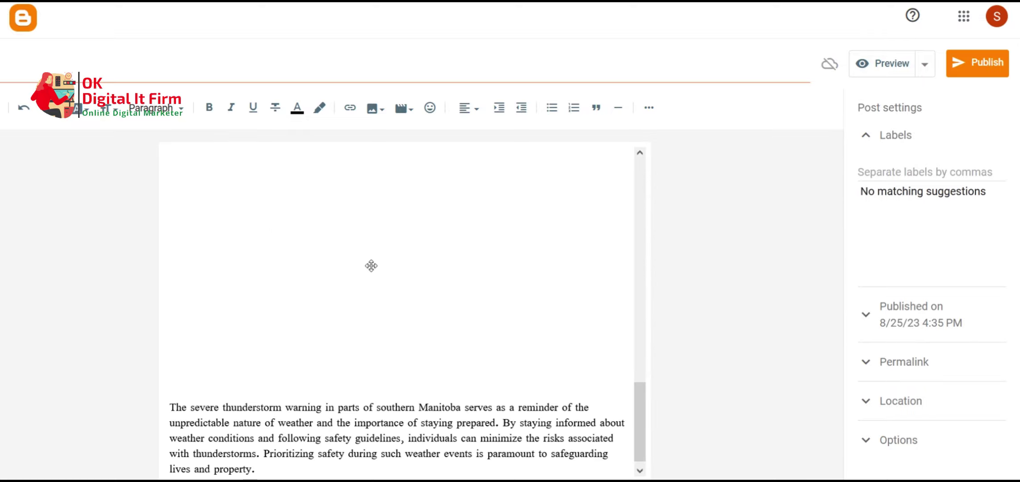
Copy the headline of the published WordPress article and paste it as the Blogger post's title.
{"action": "scroll", "coordinate": [512, 338], "scroll_direction": "up", "scroll_amount": 15}
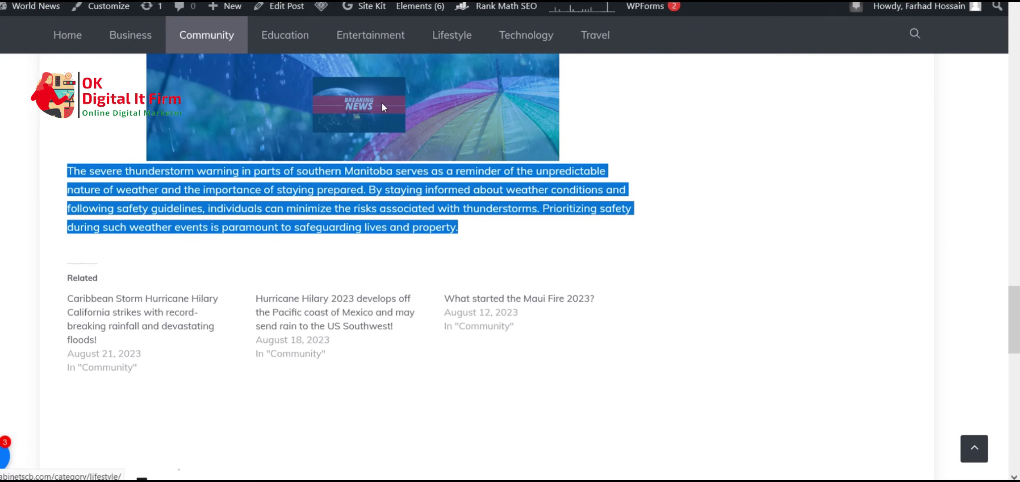
{"action": "scroll", "coordinate": [645, 176], "scroll_direction": "up", "scroll_amount": 20}
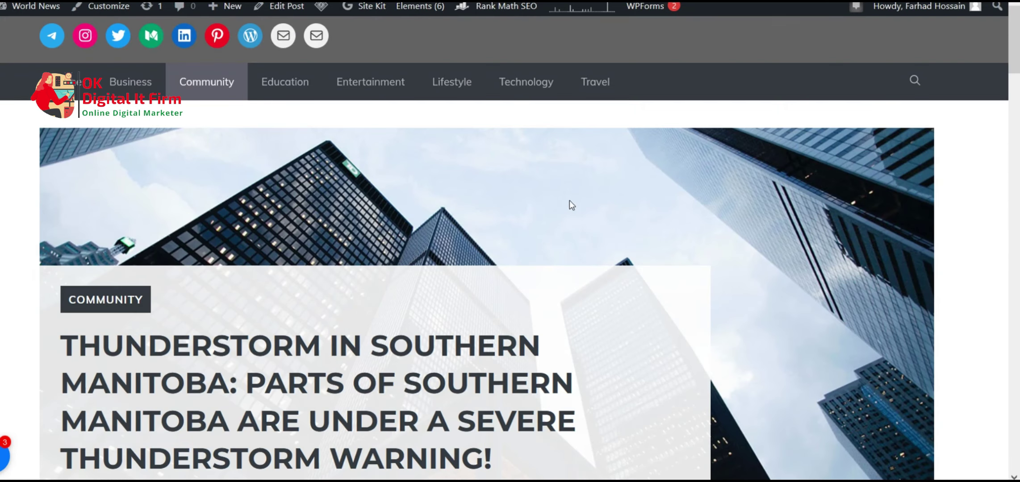
{"action": "double_click", "coordinate": [320, 360]}
{"action": "double_click", "coordinate": [312, 383]}
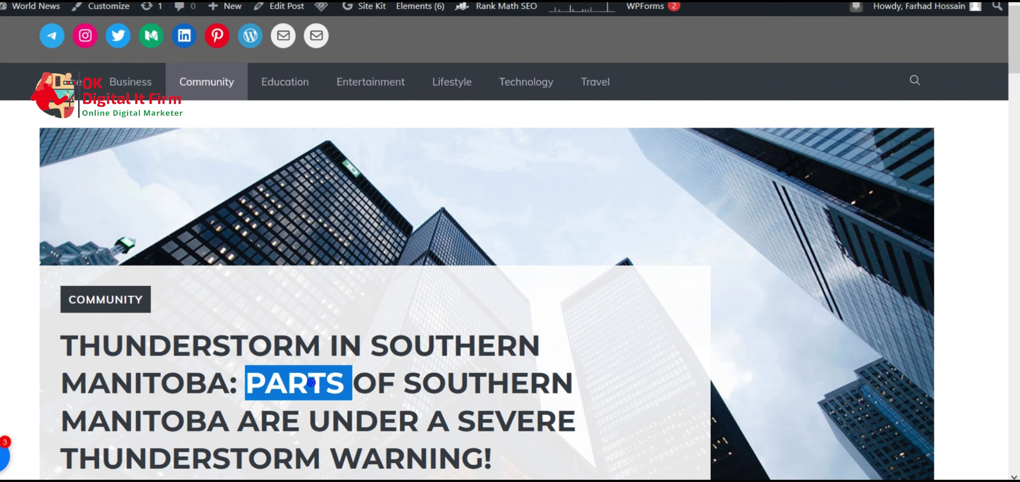
{"action": "triple_click", "coordinate": [311, 382]}
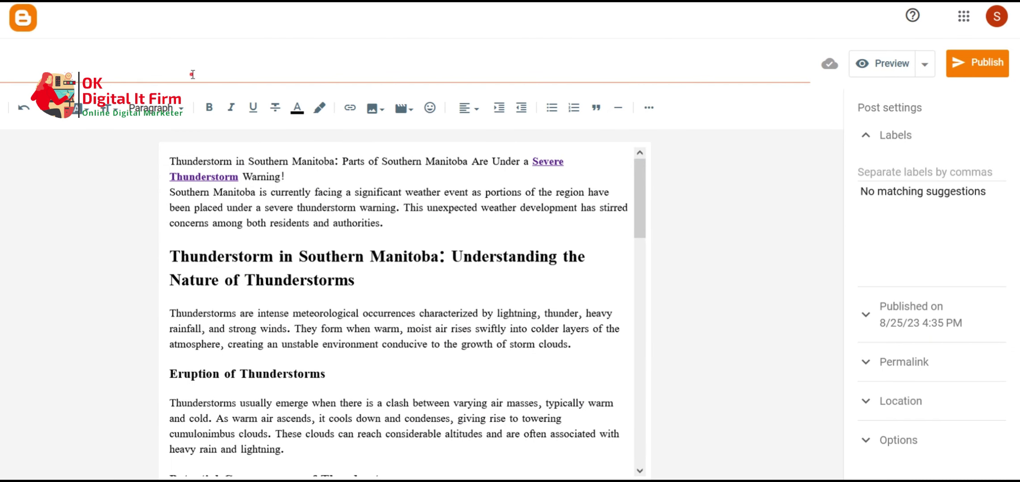
{"action": "left_click", "coordinate": [193, 74]}
{"action": "key", "text": "ctrl+v"}
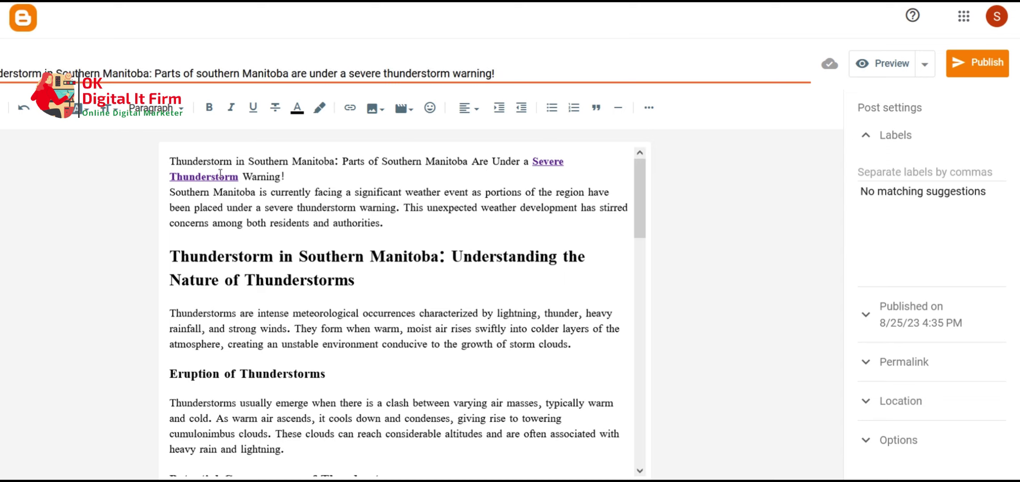
{"action": "double_click", "coordinate": [302, 263]}
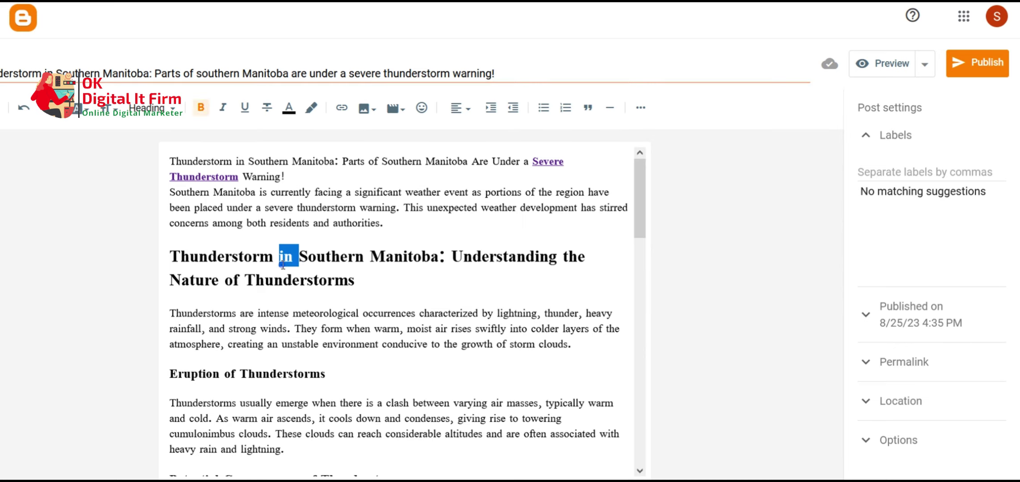
Format the section title "Thunderstorm in Southern Manitoba: Understanding the Nature of Thunderstorms" as a Heading.
{"action": "triple_click", "coordinate": [281, 264]}
{"action": "left_click", "coordinate": [171, 108]}
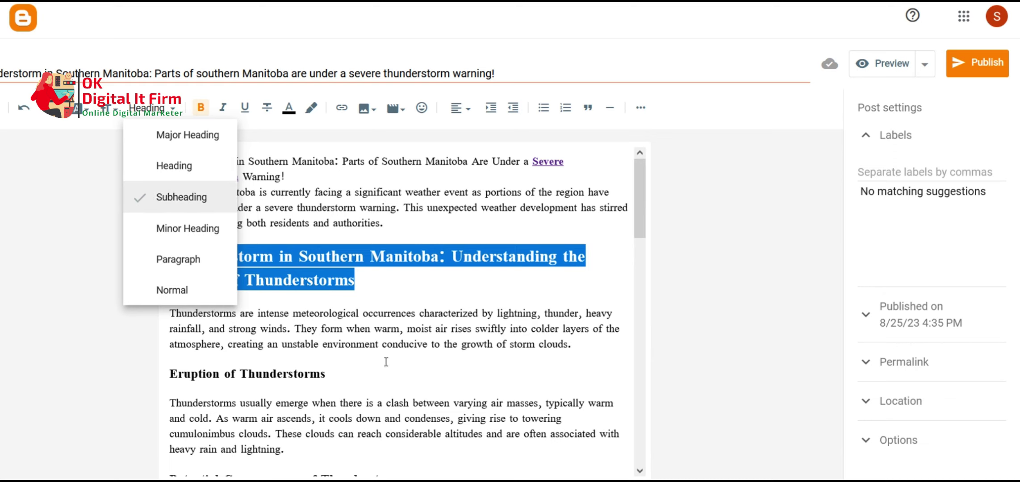
{"action": "left_click", "coordinate": [191, 165]}
Check the heading levels of the section titles "Eruption of Thunderstorms" and "Safety Measures" in the post body.
{"action": "scroll", "coordinate": [249, 235], "scroll_direction": "down", "scroll_amount": 4}
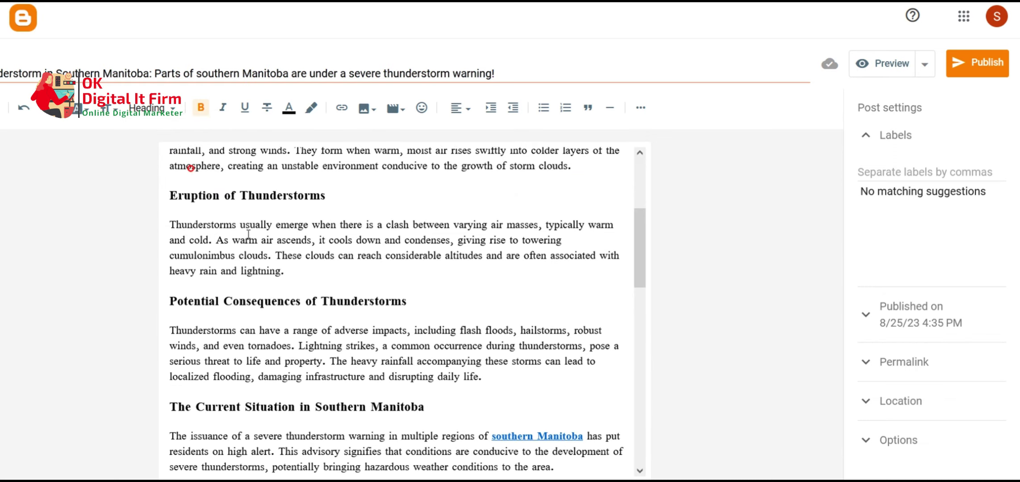
{"action": "left_click", "coordinate": [241, 195]}
{"action": "double_click", "coordinate": [235, 194]}
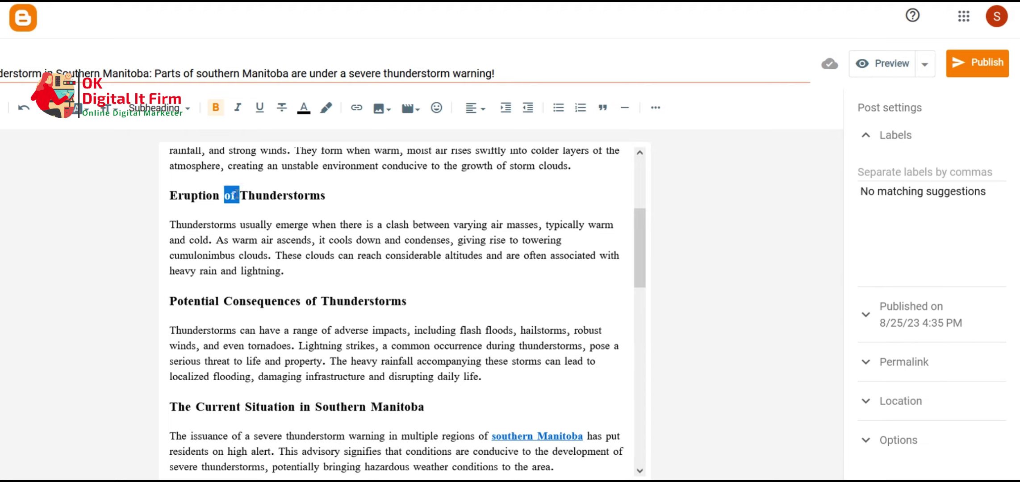
{"action": "triple_click", "coordinate": [236, 194]}
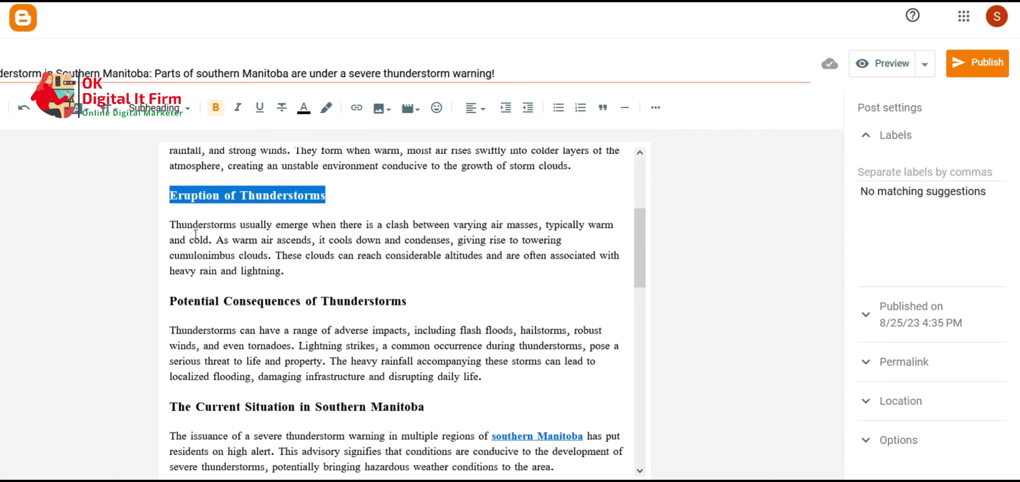
{"action": "left_click", "coordinate": [187, 108]}
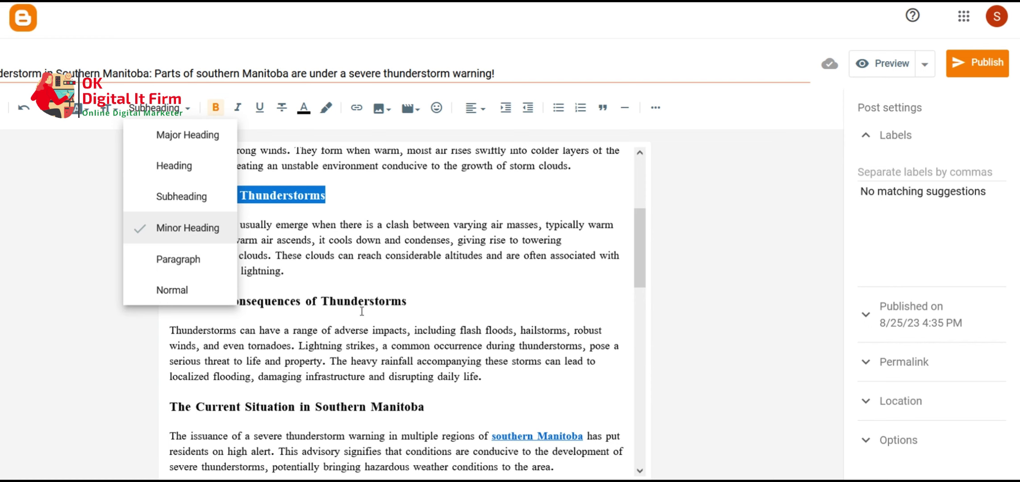
{"action": "scroll", "coordinate": [362, 312], "scroll_direction": "down", "scroll_amount": 4}
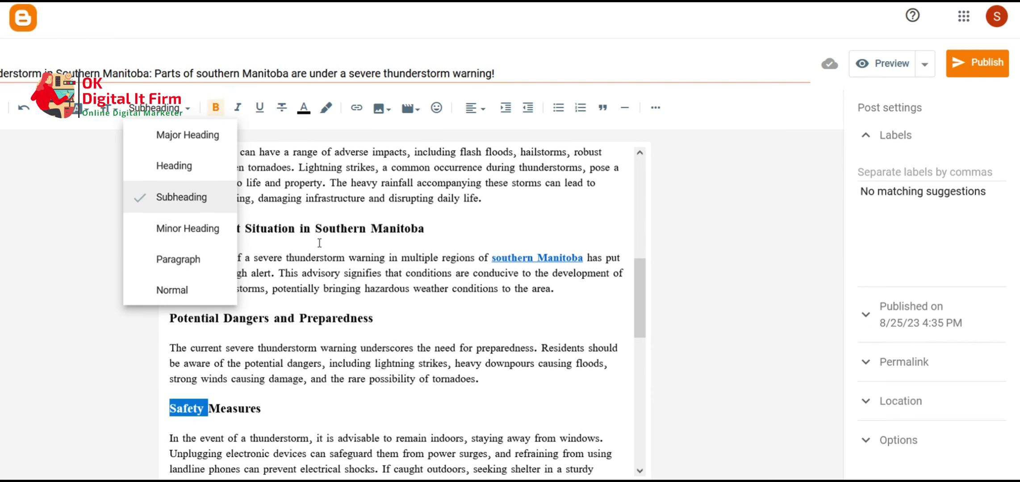
{"action": "key", "text": "Escape"}
Insert an empty line between the "Thunderstorm in Southern Manitoba: Conclusion" heading and the image below it.
{"action": "scroll", "coordinate": [534, 321], "scroll_direction": "down", "scroll_amount": 6}
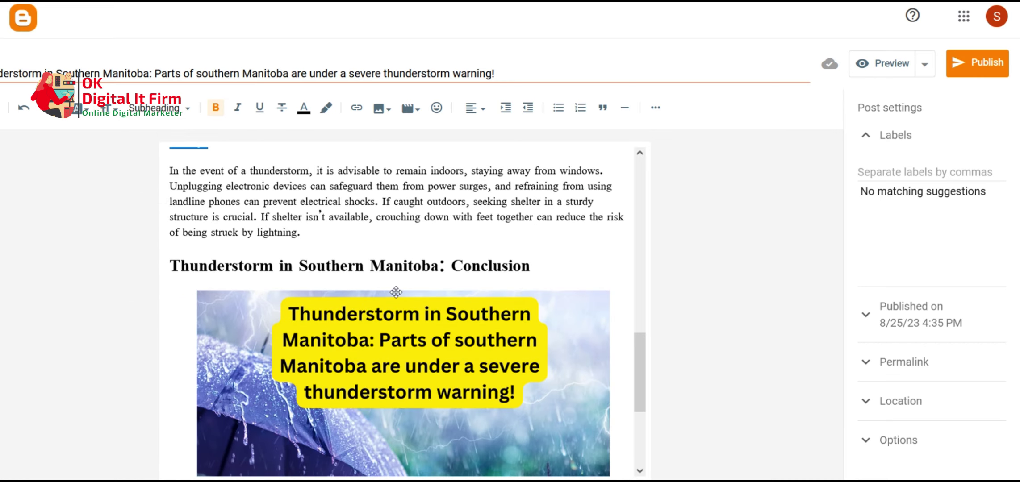
{"action": "left_click", "coordinate": [318, 266]}
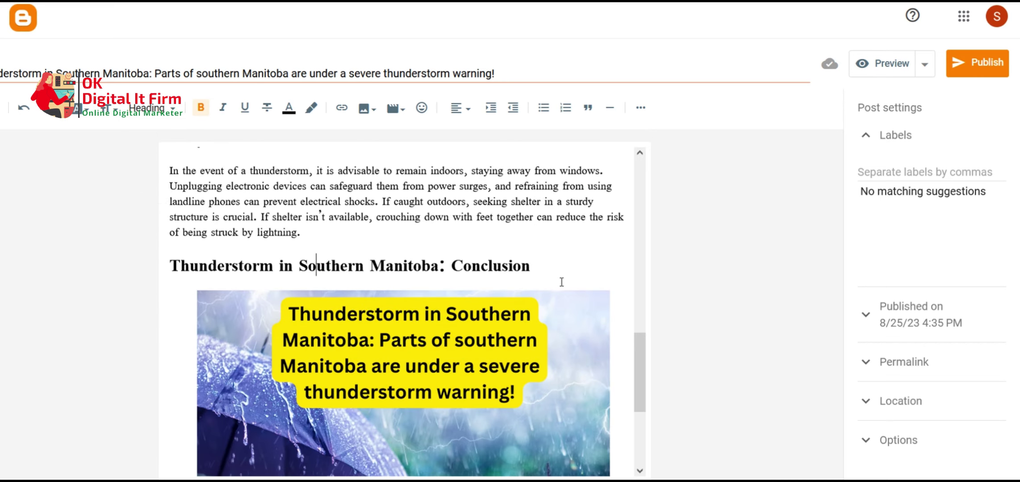
{"action": "left_click", "coordinate": [562, 266]}
{"action": "key", "text": "Return"}
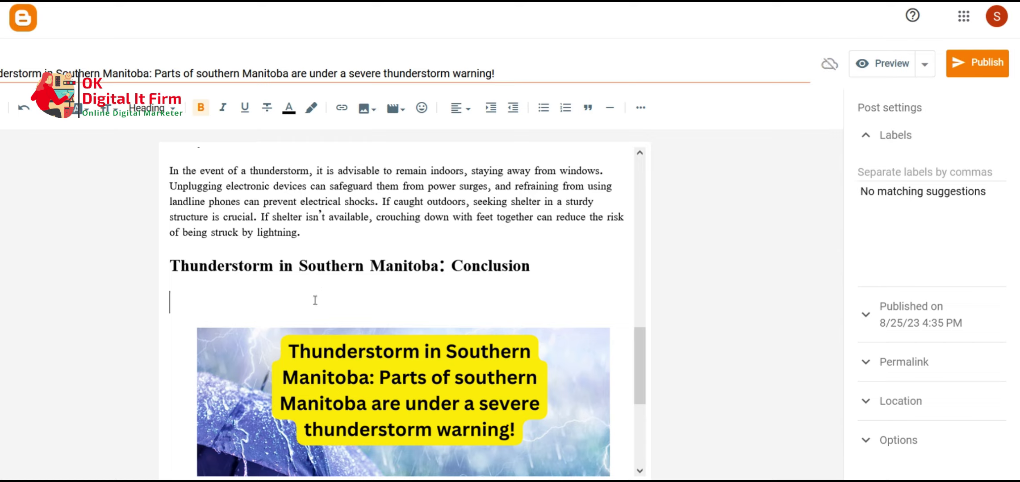
{"action": "left_click", "coordinate": [366, 118]}
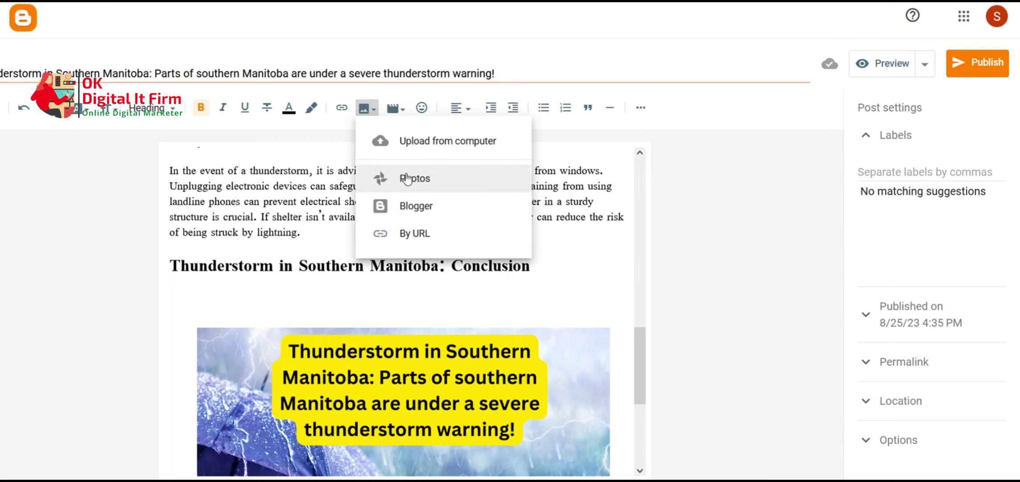
{"action": "left_click", "coordinate": [413, 151]}
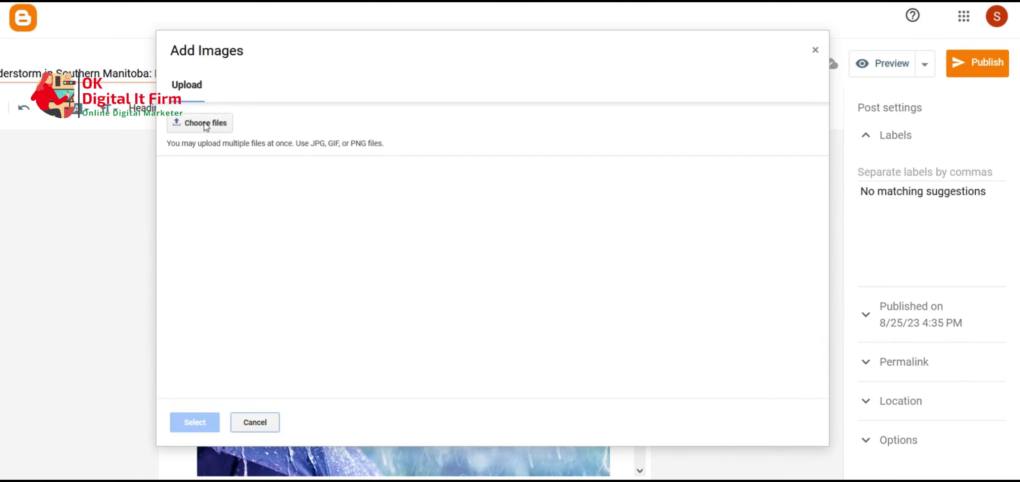
{"action": "left_click", "coordinate": [204, 123]}
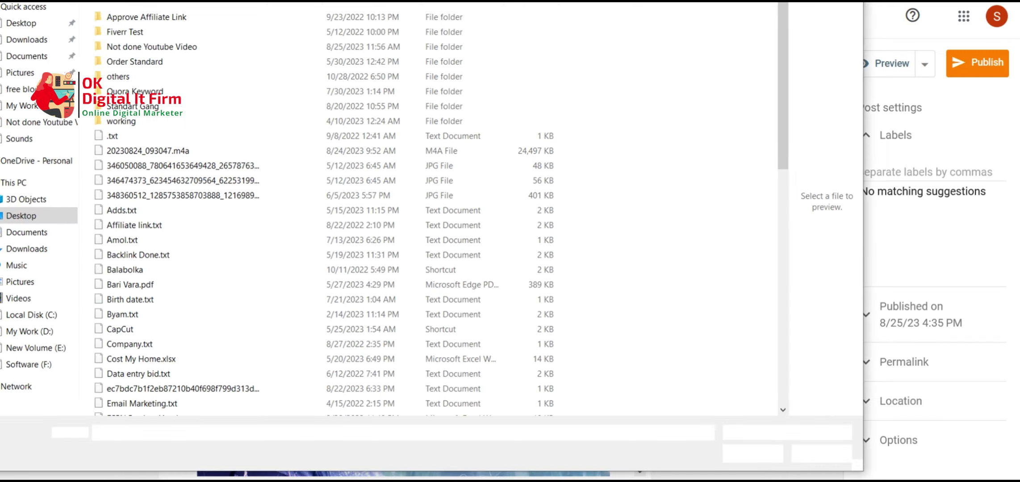
{"action": "key", "text": "Escape"}
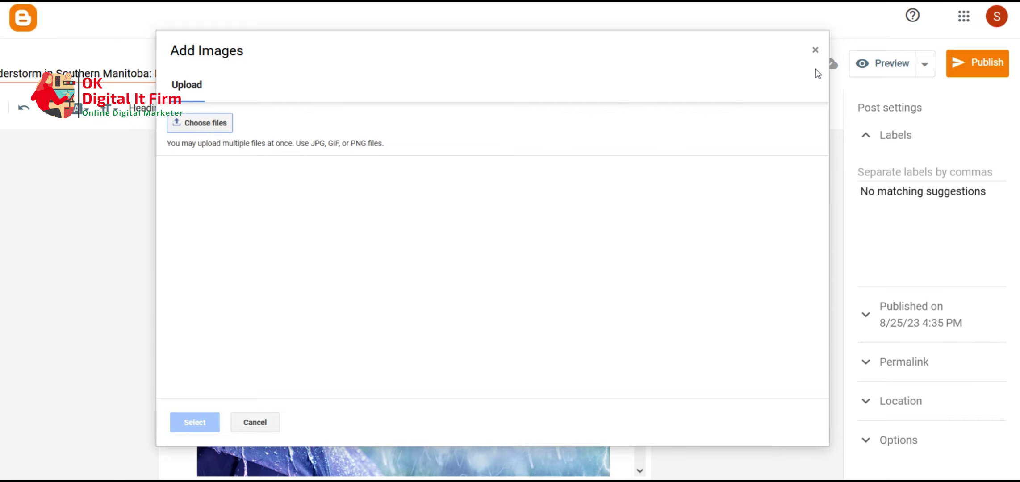
{"action": "left_click", "coordinate": [816, 51]}
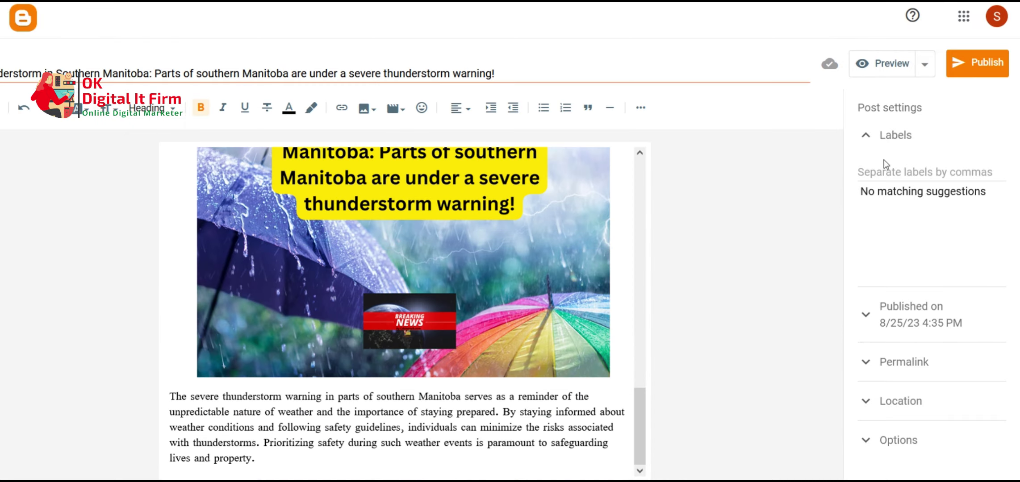
{"action": "scroll", "coordinate": [567, 364], "scroll_direction": "up", "scroll_amount": 15}
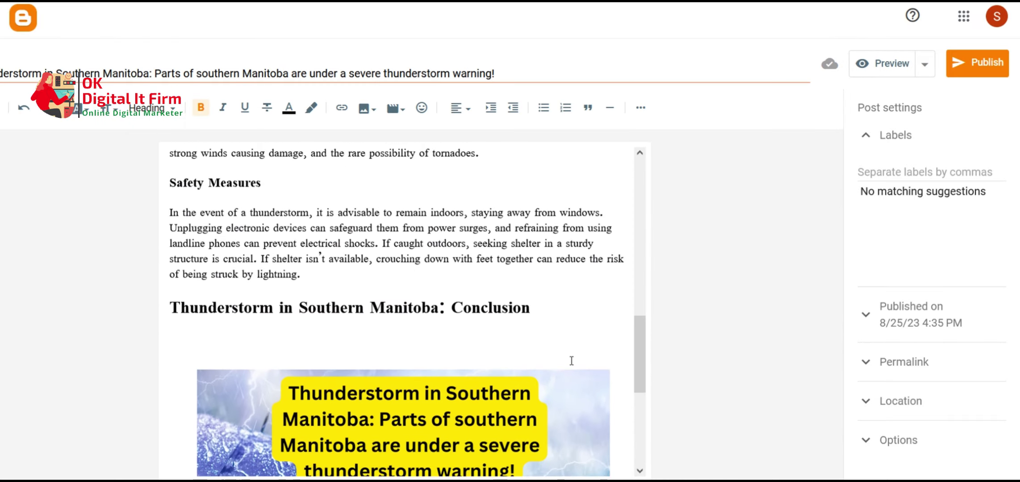
{"action": "scroll", "coordinate": [508, 358], "scroll_direction": "up", "scroll_amount": 3}
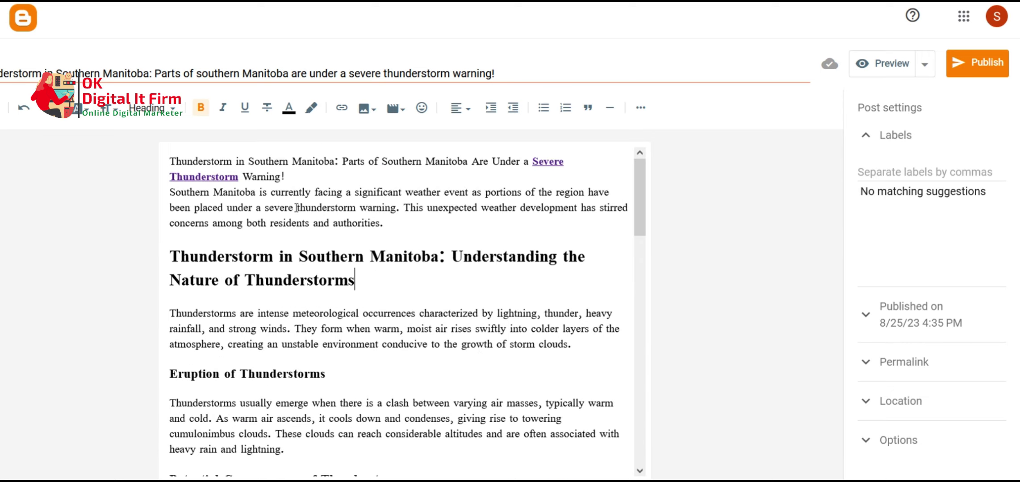
{"action": "left_click", "coordinate": [246, 176]}
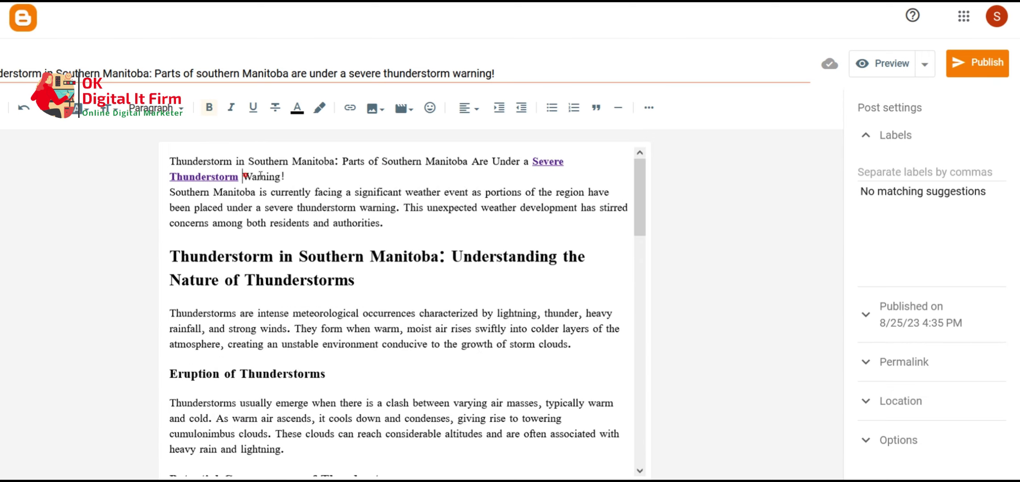
{"action": "double_click", "coordinate": [276, 178]}
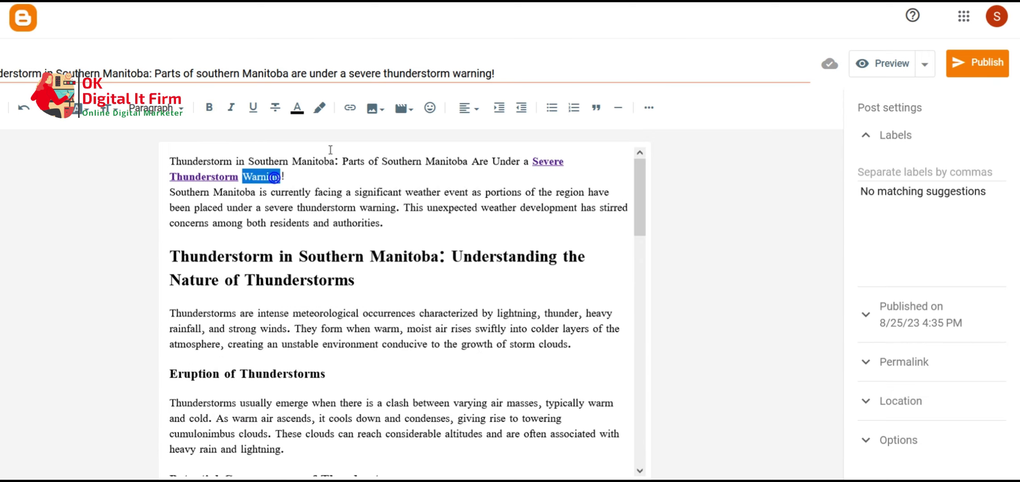
{"action": "left_click", "coordinate": [345, 109]}
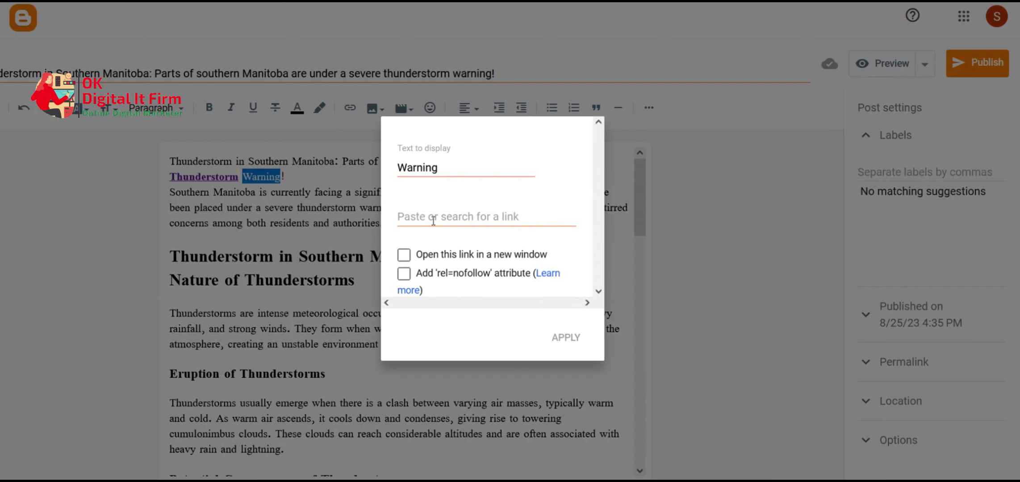
{"action": "left_click", "coordinate": [404, 255]}
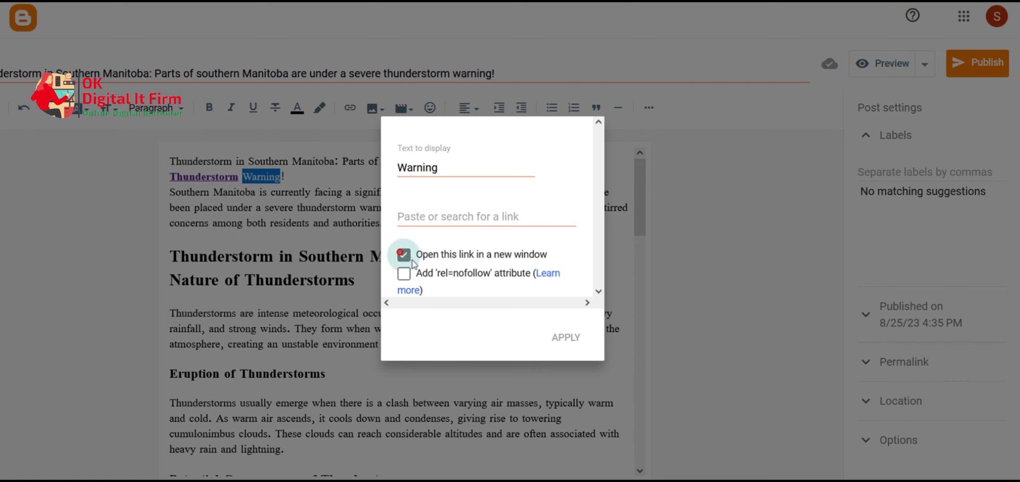
{"action": "left_click", "coordinate": [325, 255]}
{"action": "left_click", "coordinate": [211, 180]}
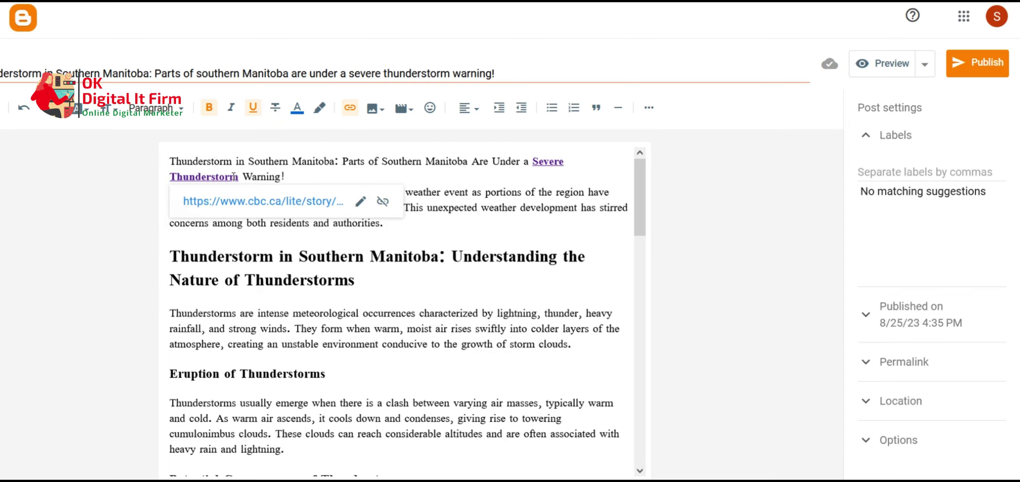
{"action": "double_click", "coordinate": [233, 177]}
{"action": "double_click", "coordinate": [232, 177]}
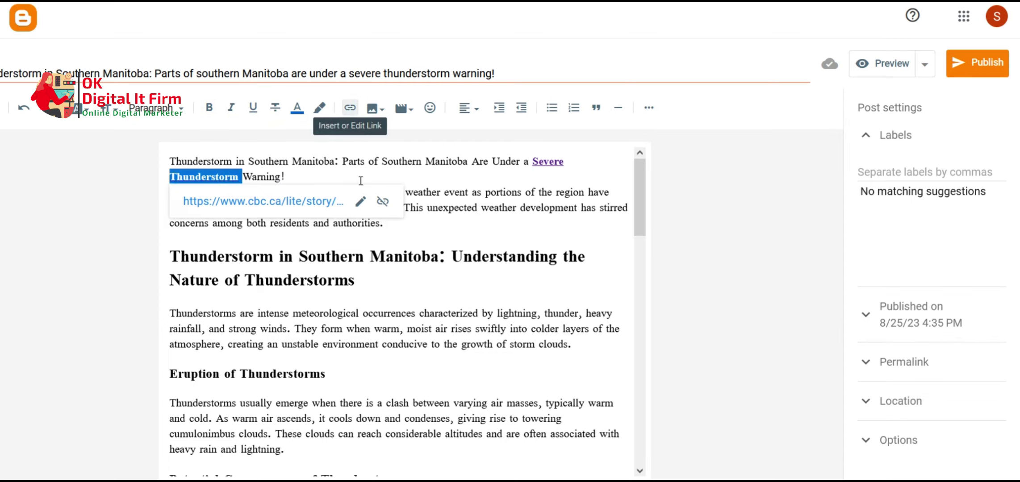
{"action": "left_click", "coordinate": [382, 205]}
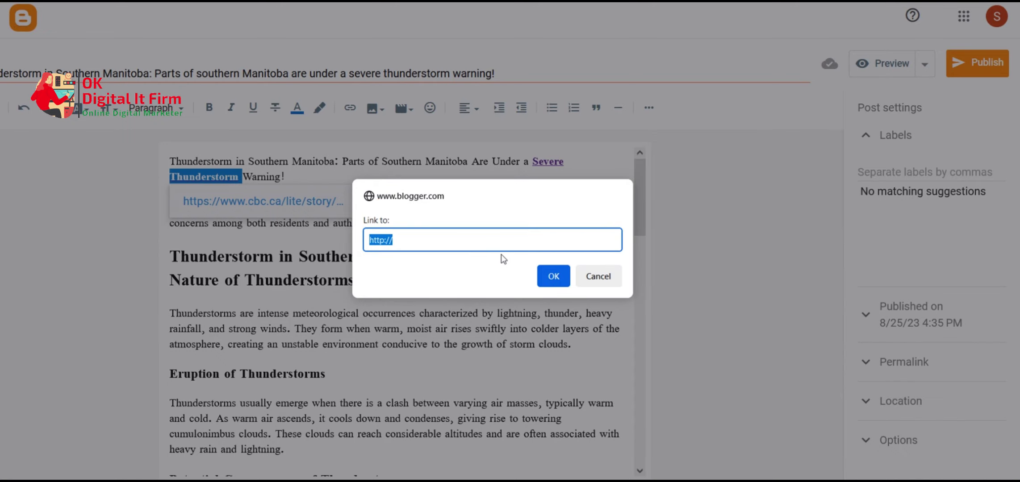
{"action": "left_click", "coordinate": [553, 276]}
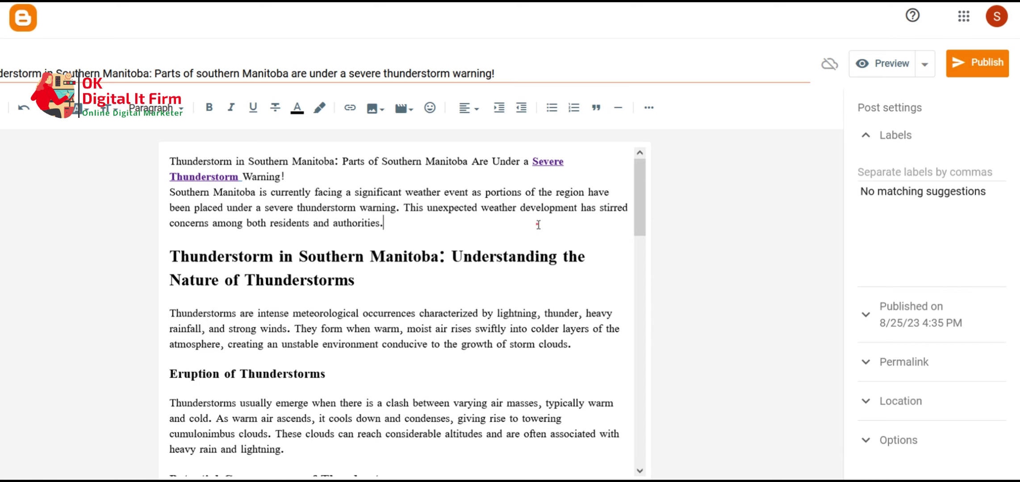
Switch the post's permalink setting from automatic to Custom Permalink, ready for entering the address.
{"action": "scroll", "coordinate": [732, 282], "scroll_direction": "down", "scroll_amount": 2}
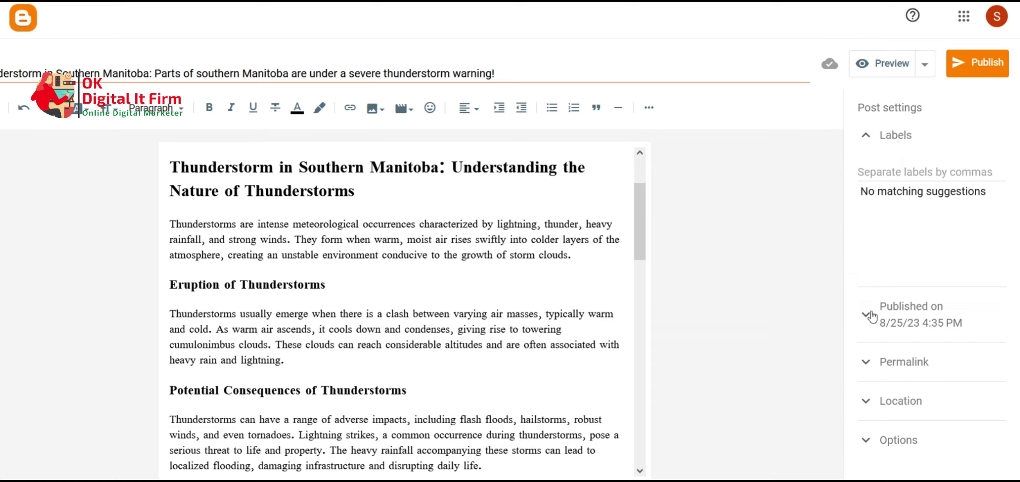
{"action": "left_click", "coordinate": [869, 362]}
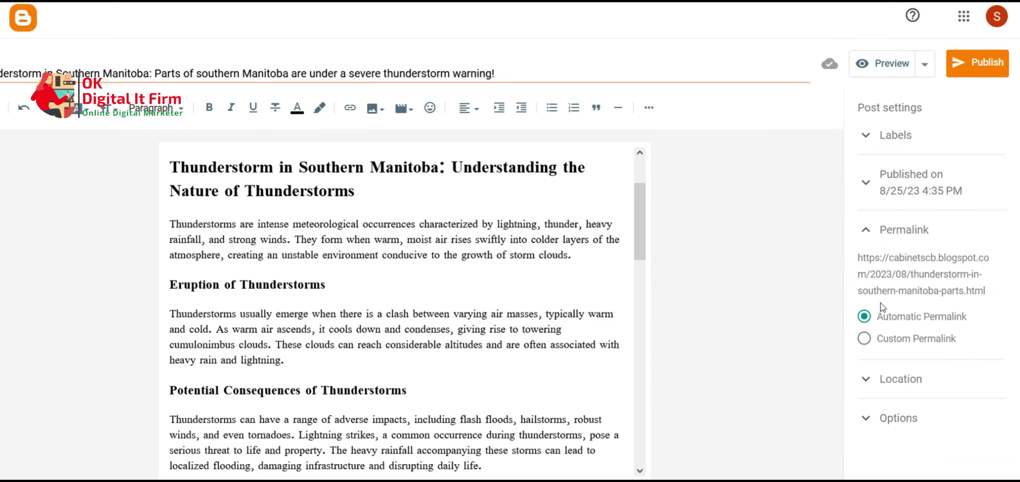
{"action": "triple_click", "coordinate": [937, 273]}
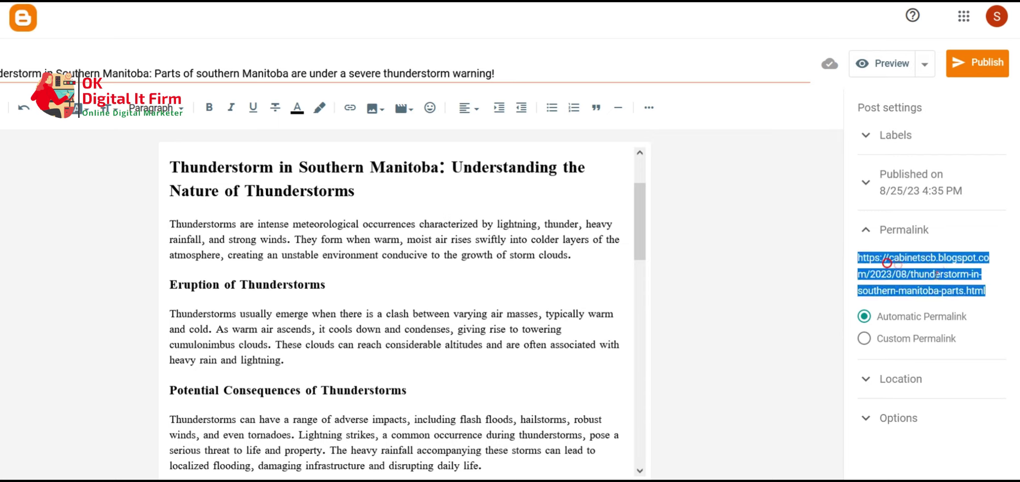
{"action": "left_click", "coordinate": [865, 340]}
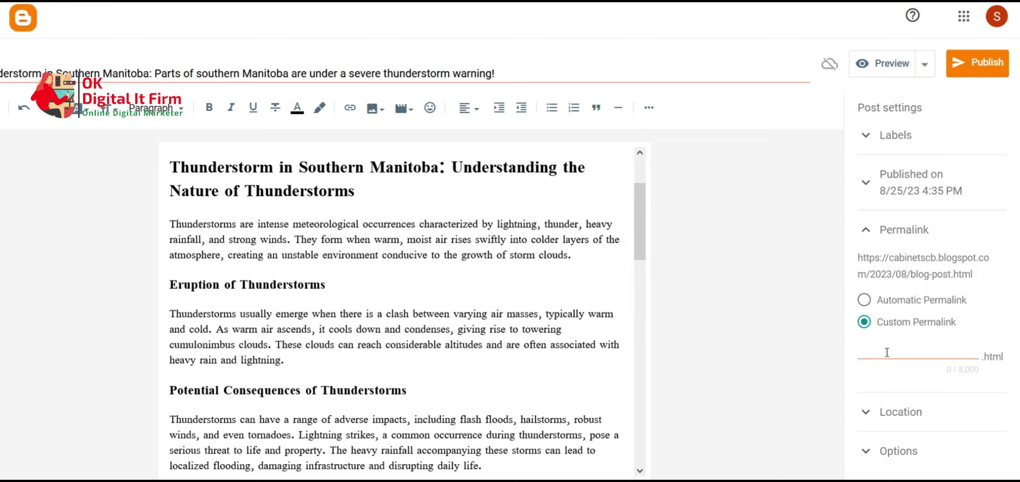
{"action": "left_click", "coordinate": [882, 353]}
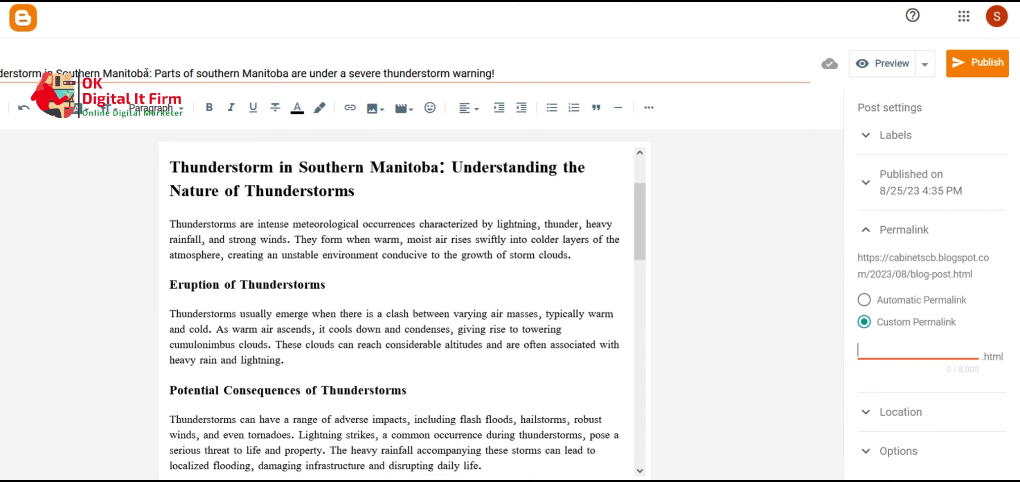
Copy "Thunderstorm in Southern Manitoba" from the post title and enter it as the custom permalink.
{"action": "double_click", "coordinate": [146, 71]}
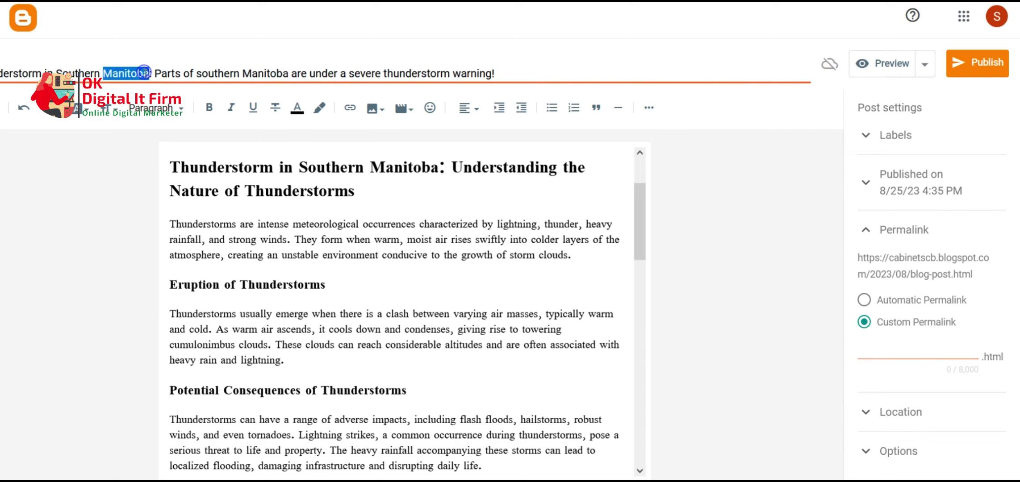
{"action": "left_click", "coordinate": [150, 72]}
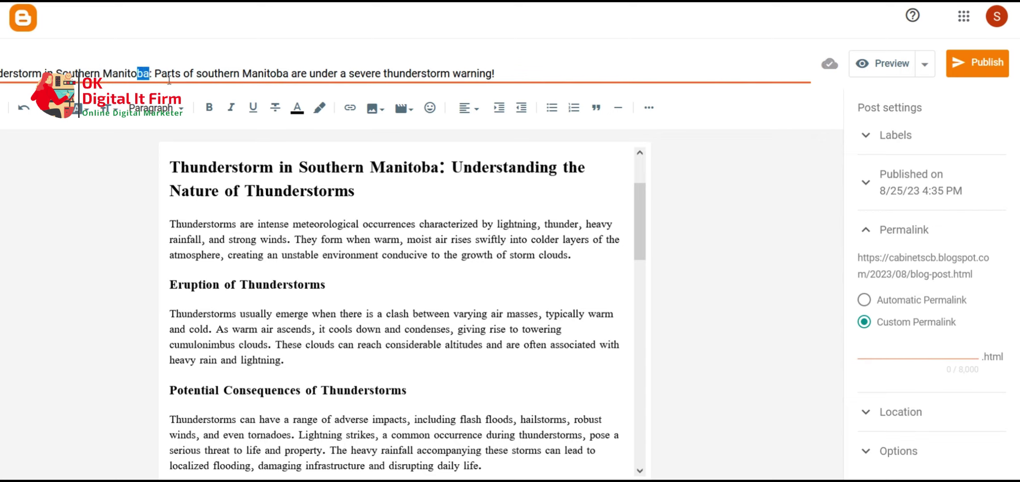
{"action": "key", "text": "shift+Left"}
{"action": "key", "text": "shift+Left"}
{"action": "key", "text": "shift+Left"}
{"action": "key", "text": "shift+Left"}
{"action": "key", "text": "shift+Left"}
{"action": "key", "text": "shift+Left"}
{"action": "key", "text": "shift+Left"}
{"action": "key", "text": "shift+Left"}
{"action": "key", "text": "shift+Left"}
{"action": "key", "text": "shift+Left"}
{"action": "key", "text": "shift+Left"}
{"action": "key", "text": "shift+Left"}
{"action": "key", "text": "shift+Left"}
{"action": "key", "text": "shift+Left"}
{"action": "key", "text": "shift+Left"}
{"action": "key", "text": "shift+Left"}
{"action": "key", "text": "shift+Left"}
{"action": "key", "text": "shift+Left"}
{"action": "key", "text": "shift+Left"}
{"action": "key", "text": "shift+Left"}
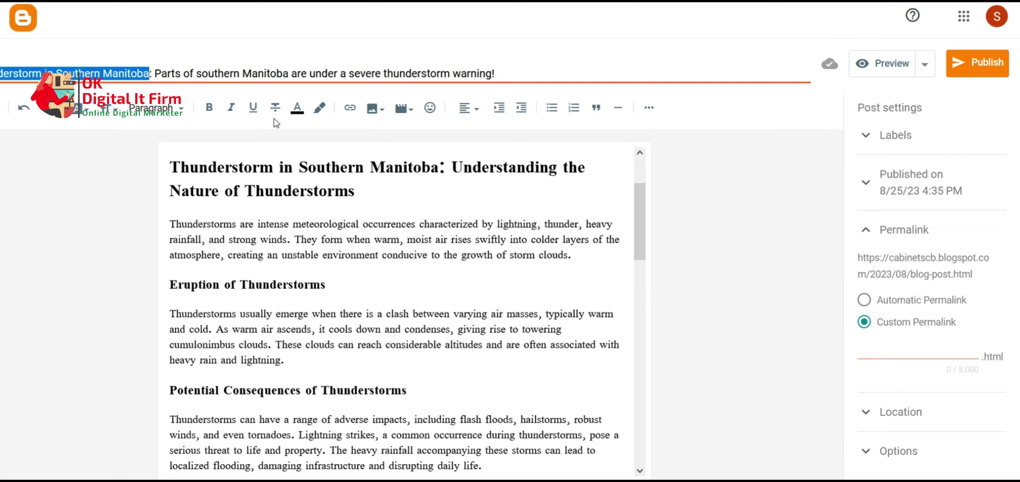
{"action": "left_click", "coordinate": [908, 354]}
{"action": "type", "text": "Thunderstorm in Southern Manitoba"}
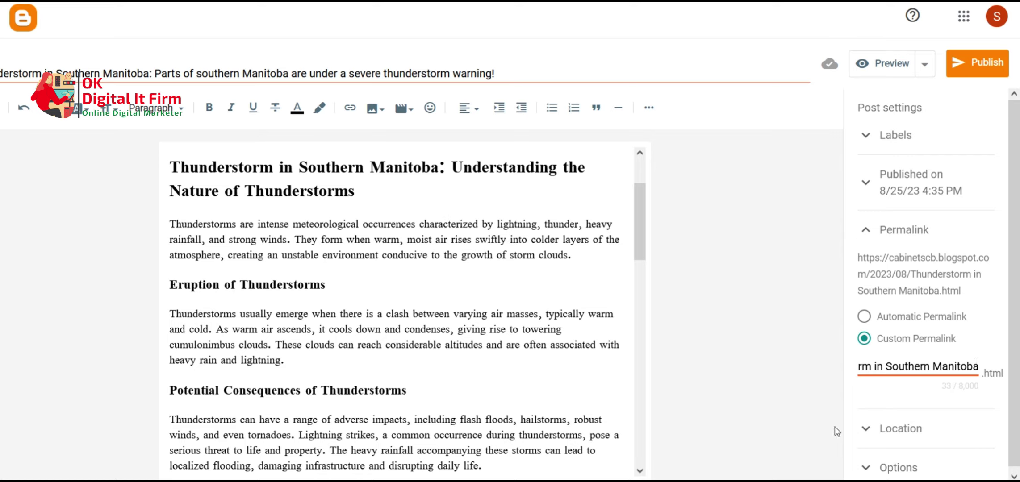
Open the post's reader comment options.
{"action": "scroll", "coordinate": [873, 424], "scroll_direction": "down", "scroll_amount": 1}
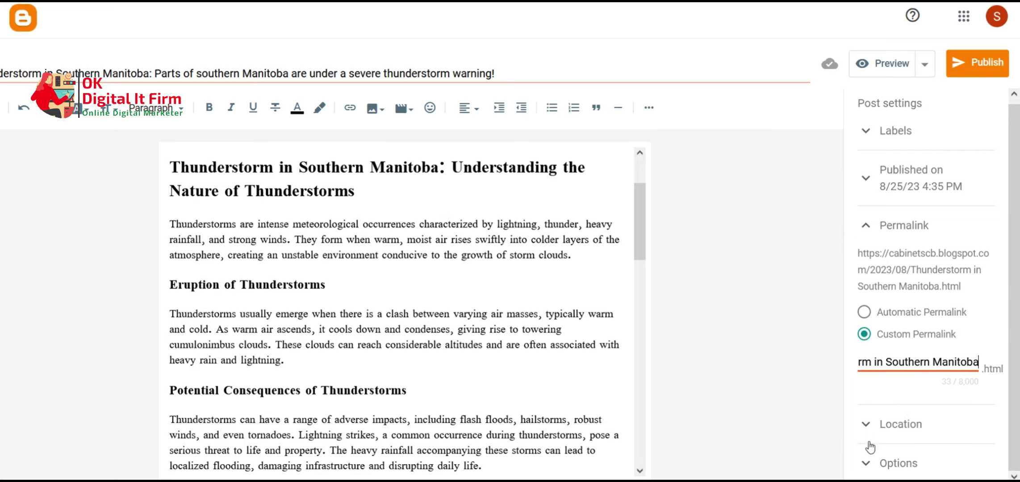
{"action": "left_click", "coordinate": [867, 468]}
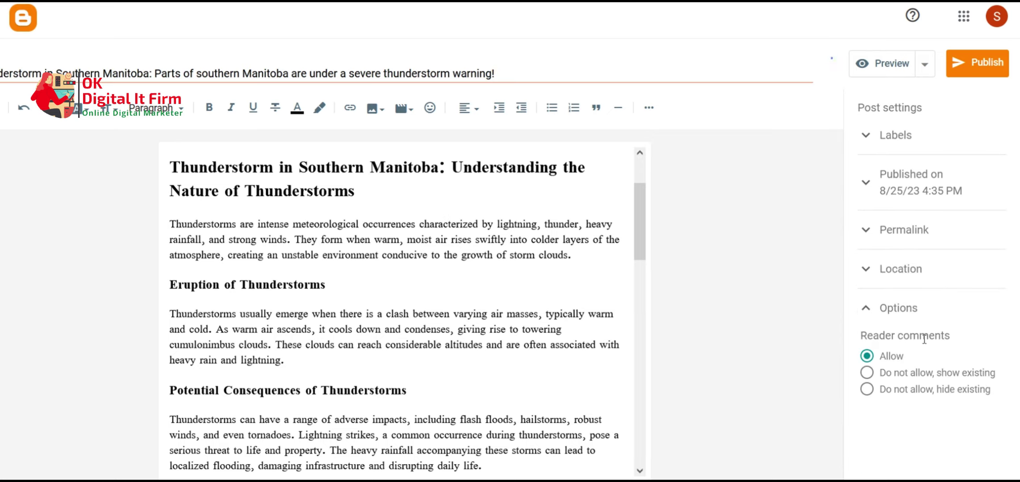
Set the post's reader comments option to "Do not allow, show existing".
{"action": "left_click", "coordinate": [867, 376]}
Preview the Blogger post and review its title, headings, links, image and conclusion, including a recheck of the body in the editor.
{"action": "left_click", "coordinate": [873, 74]}
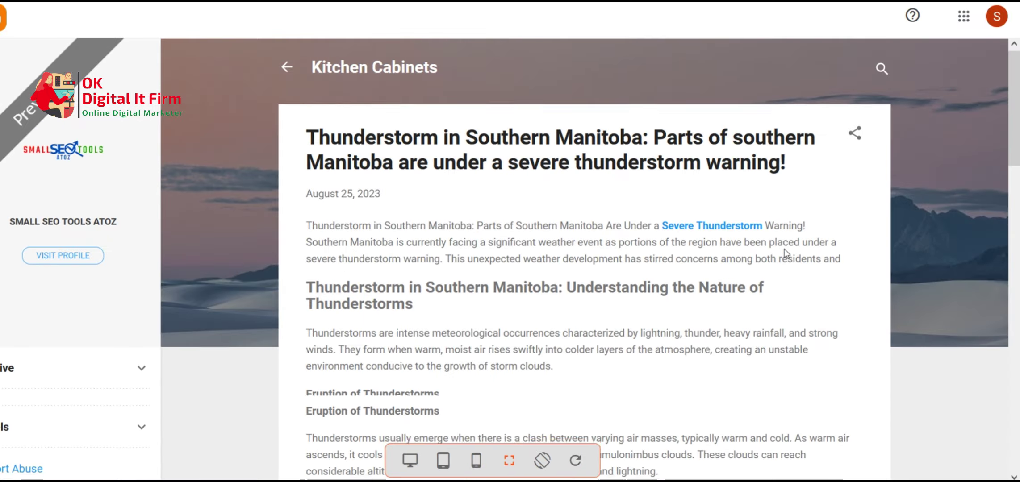
{"action": "scroll", "coordinate": [783, 254], "scroll_direction": "down", "scroll_amount": 10}
{"action": "scroll", "coordinate": [678, 232], "scroll_direction": "down", "scroll_amount": 10}
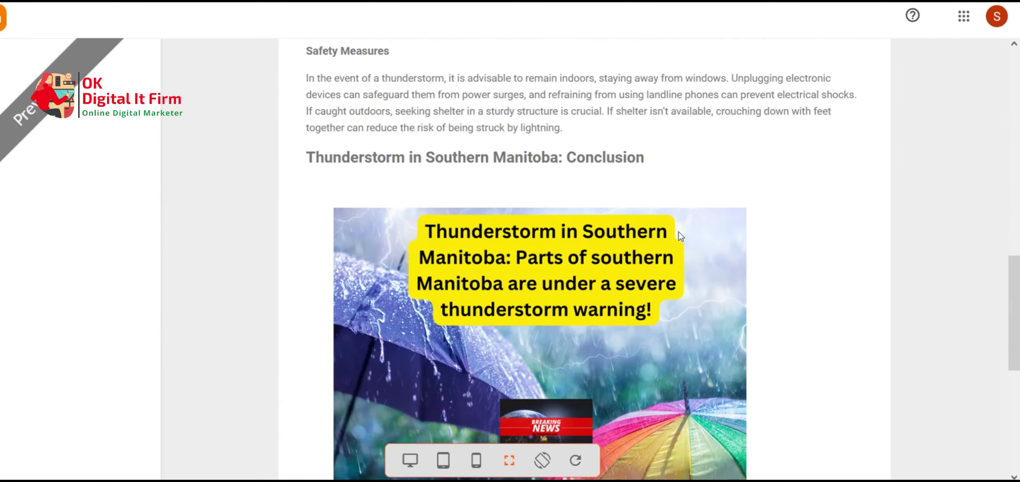
{"action": "scroll", "coordinate": [678, 231], "scroll_direction": "up", "scroll_amount": 8}
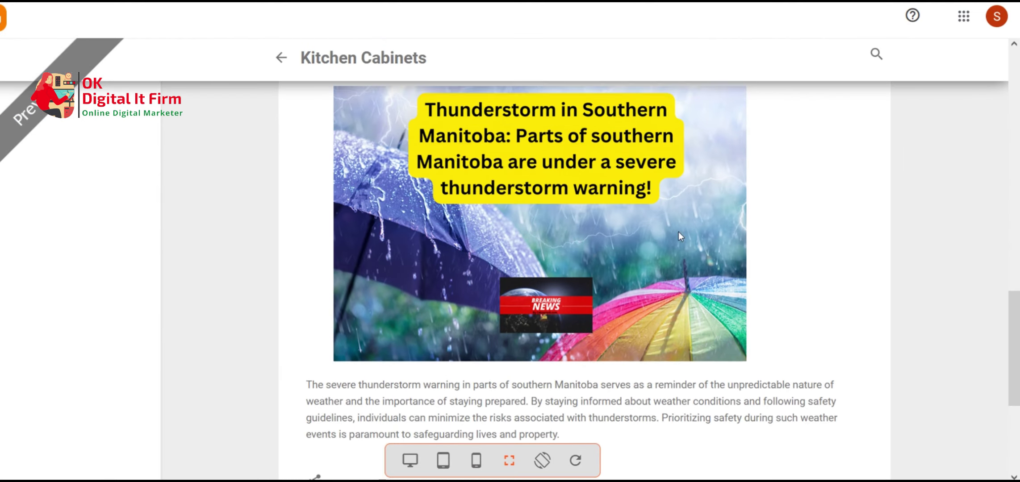
{"action": "scroll", "coordinate": [615, 342], "scroll_direction": "up", "scroll_amount": 12}
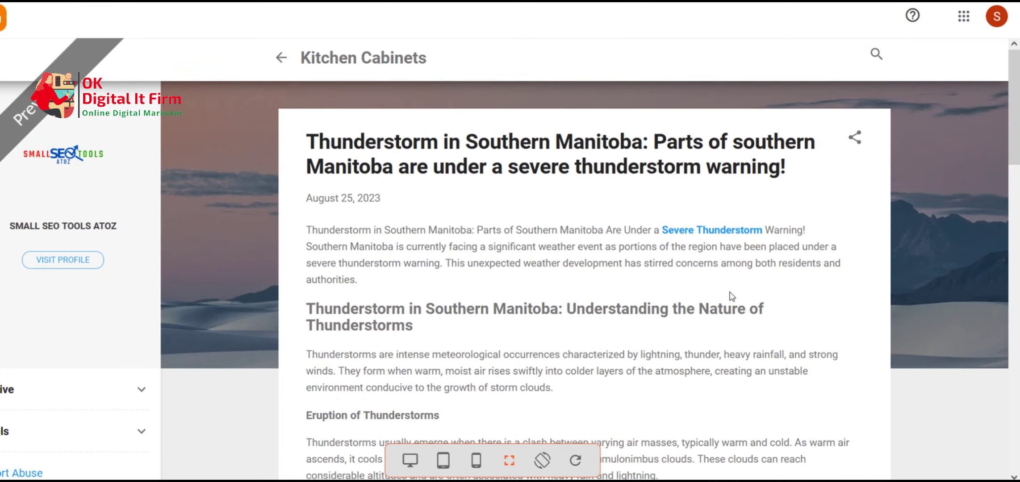
{"action": "scroll", "coordinate": [675, 222], "scroll_direction": "down", "scroll_amount": 4}
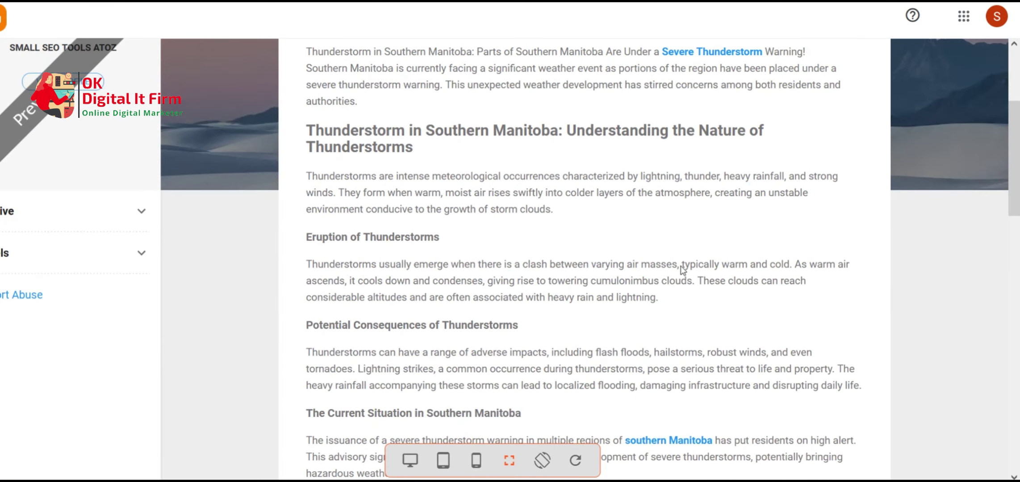
{"action": "scroll", "coordinate": [680, 265], "scroll_direction": "up", "scroll_amount": 4}
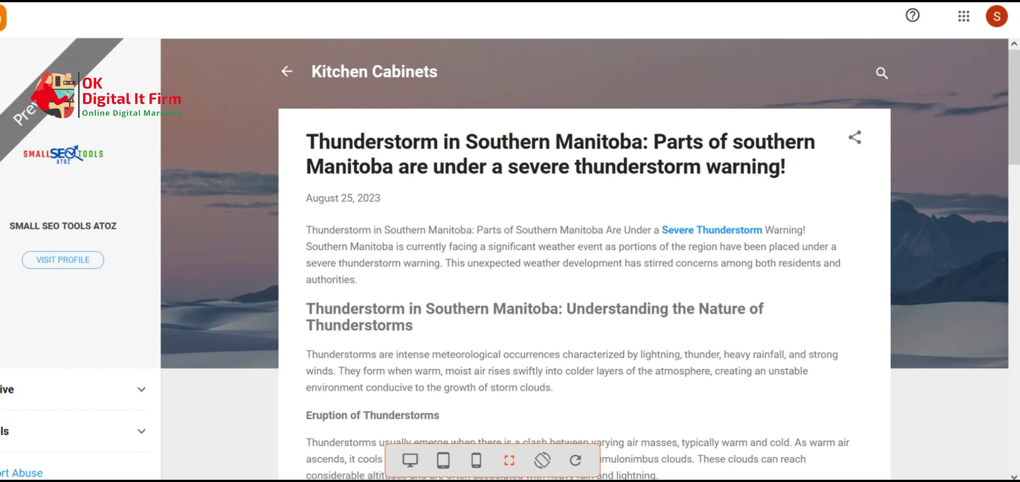
{"action": "key", "text": "Escape"}
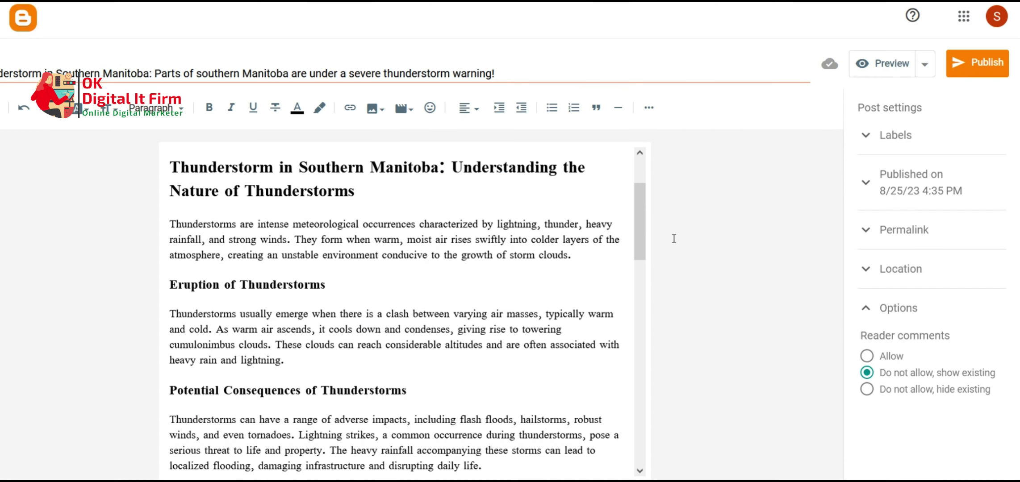
{"action": "scroll", "coordinate": [615, 220], "scroll_direction": "down", "scroll_amount": 15}
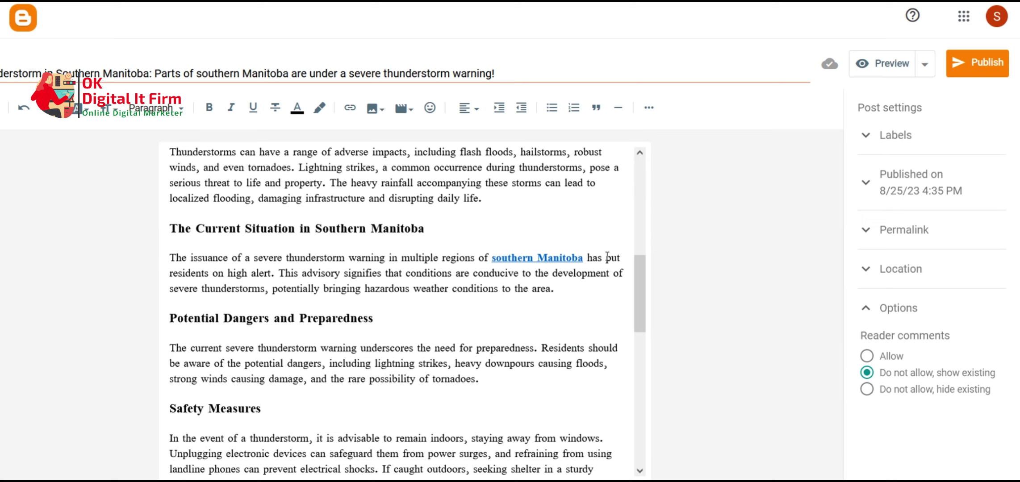
{"action": "scroll", "coordinate": [633, 266], "scroll_direction": "up", "scroll_amount": 2}
{"action": "scroll", "coordinate": [634, 266], "scroll_direction": "up", "scroll_amount": 15}
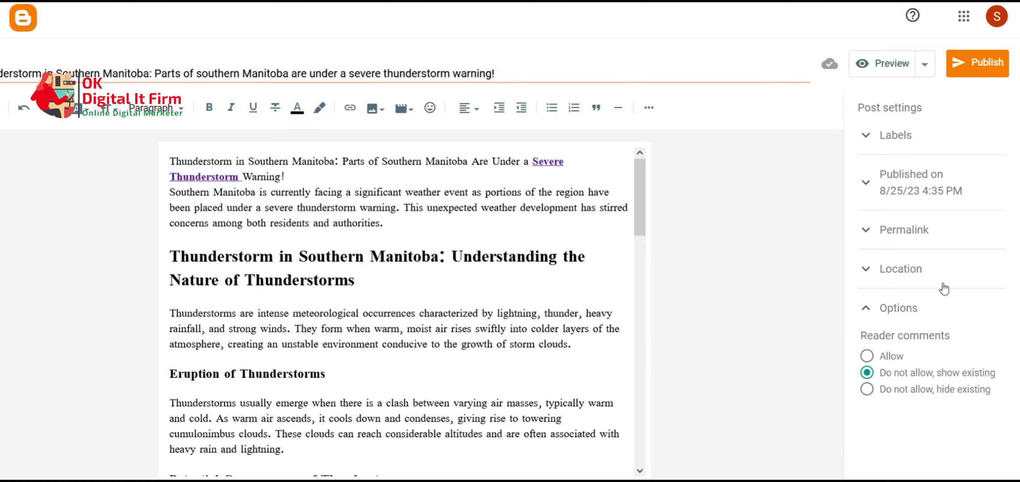
{"action": "left_click", "coordinate": [877, 137]}
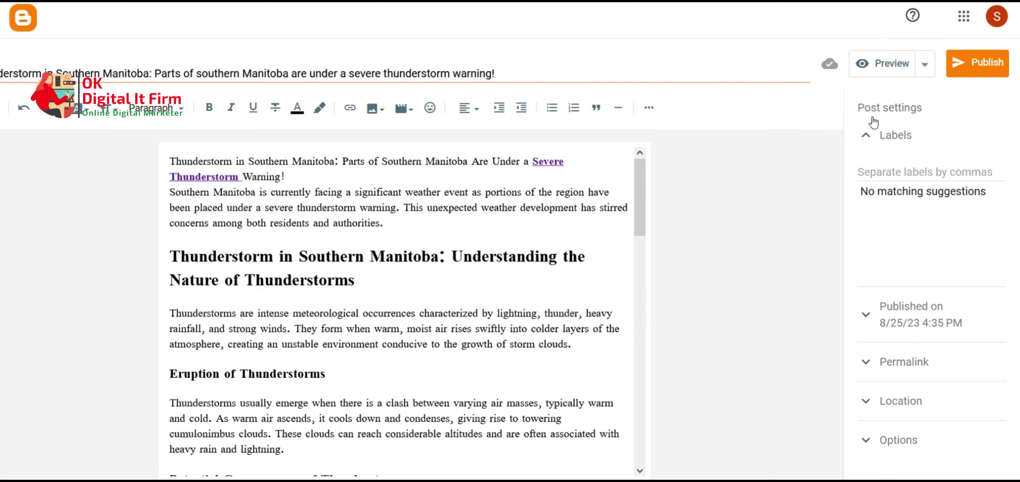
{"action": "left_click", "coordinate": [924, 63]}
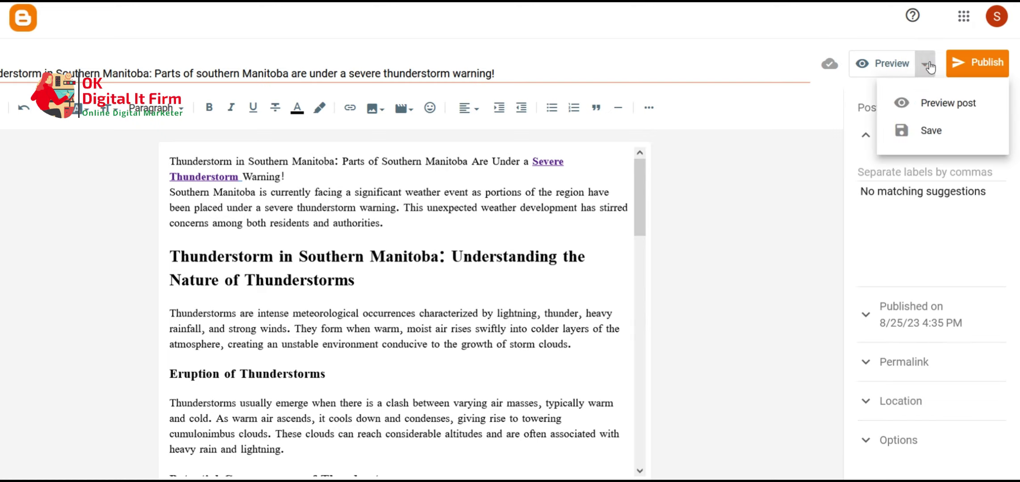
{"action": "left_click", "coordinate": [974, 65]}
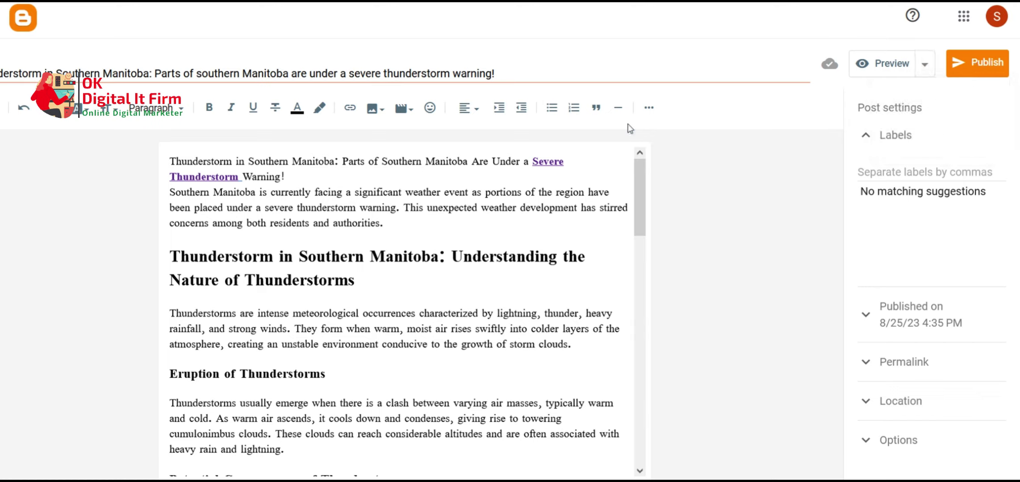
{"action": "left_click", "coordinate": [960, 72]}
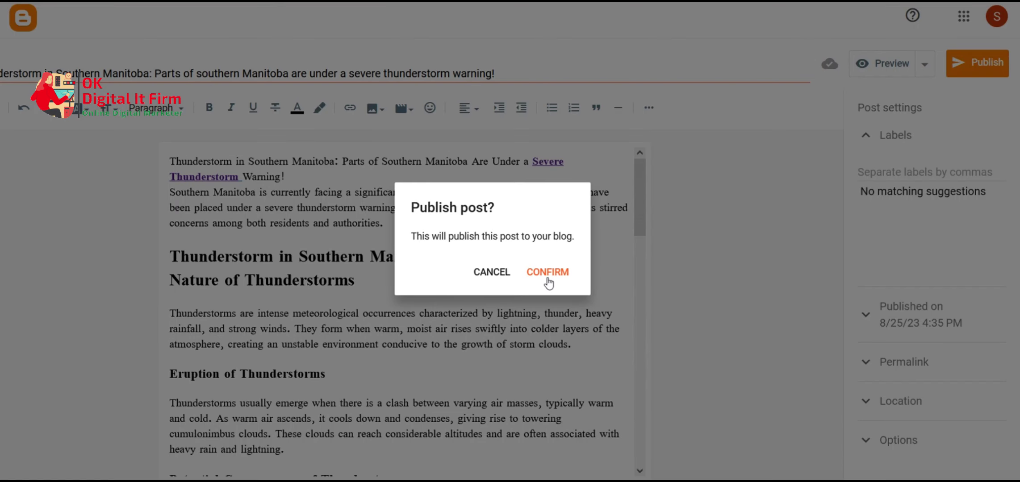
{"action": "left_click", "coordinate": [502, 274]}
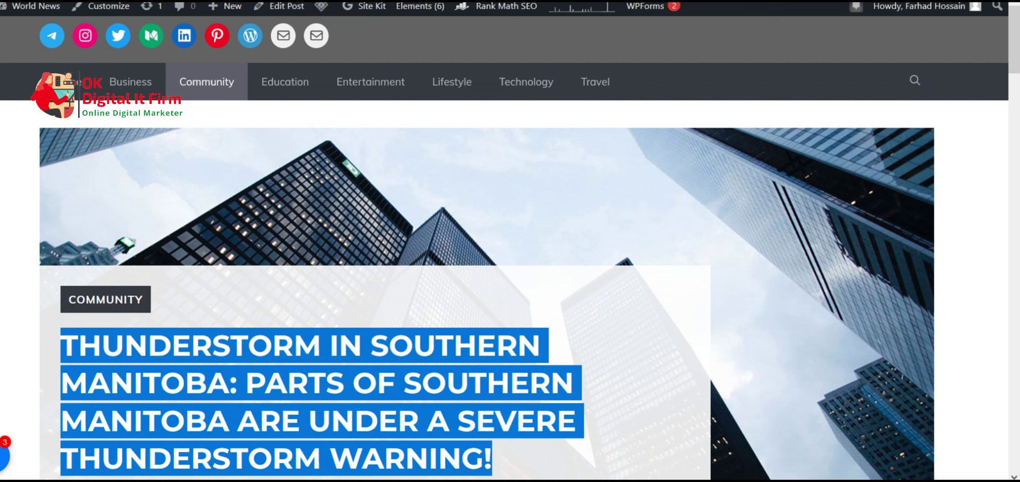
{"action": "left_click", "coordinate": [879, 481]}
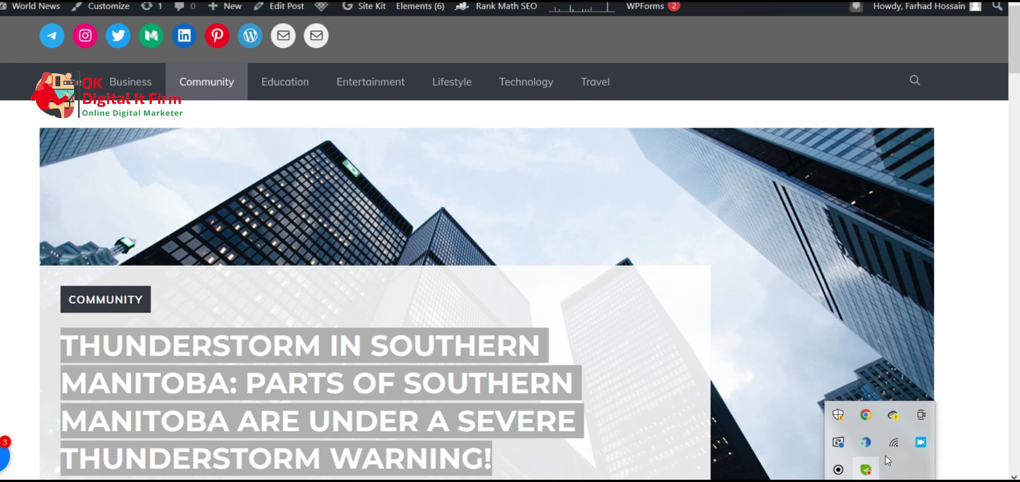
{"action": "right_click", "coordinate": [922, 443]}
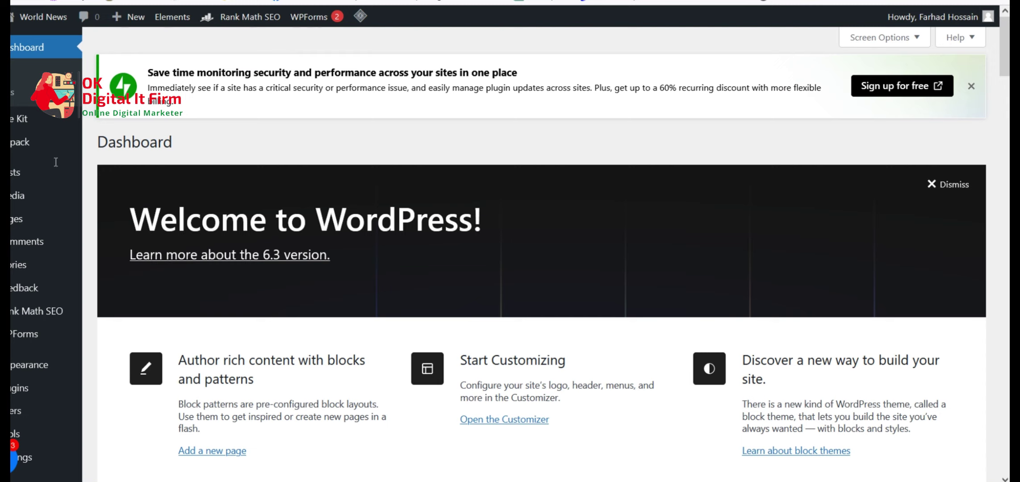
Open the list of all posts in WordPress and submit the Thunderstorm in Southern Manitoba post for instant indexing.
{"action": "mouse_move", "coordinate": [53, 172]}
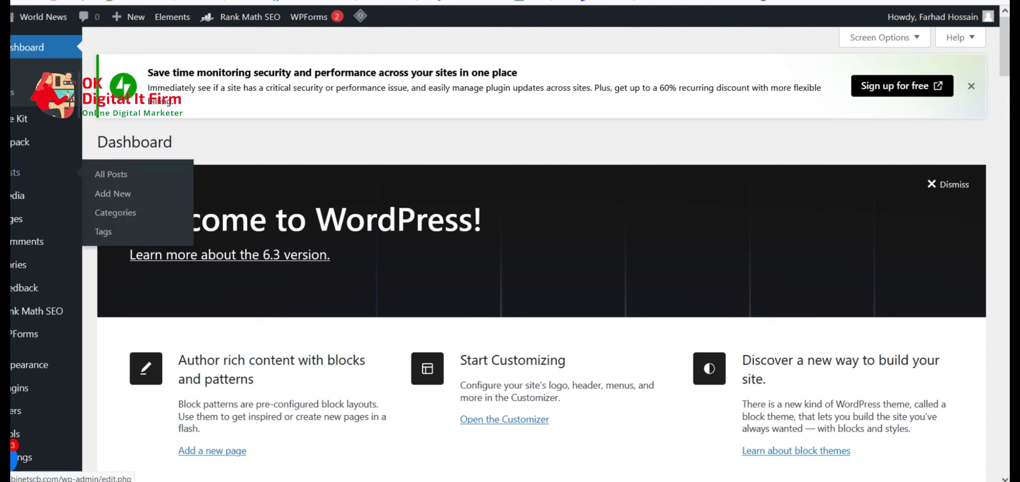
{"action": "left_click", "coordinate": [112, 175]}
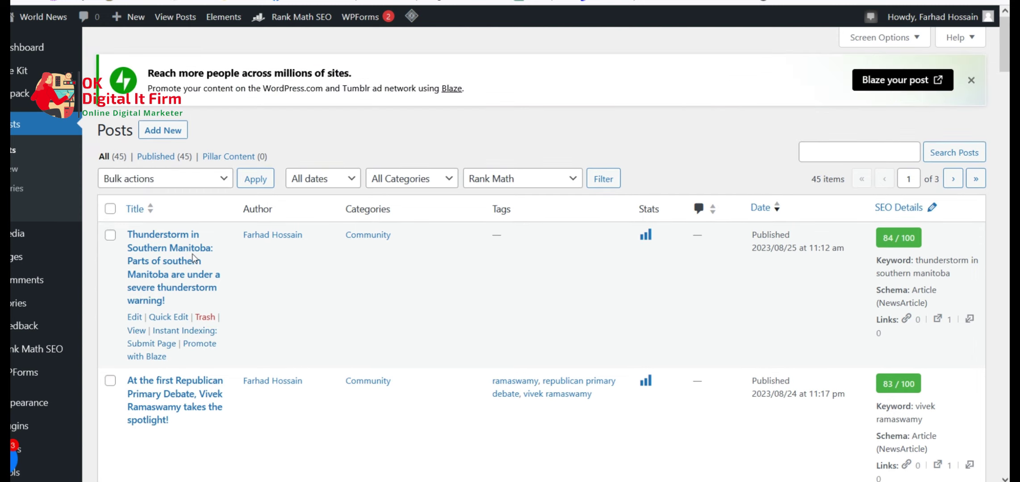
{"action": "left_click", "coordinate": [184, 335]}
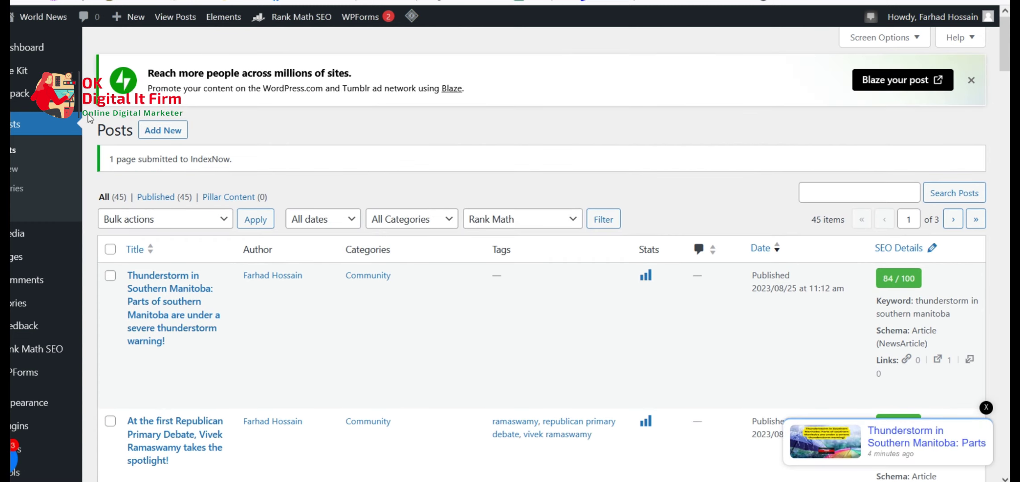
{"action": "left_click", "coordinate": [26, 71]}
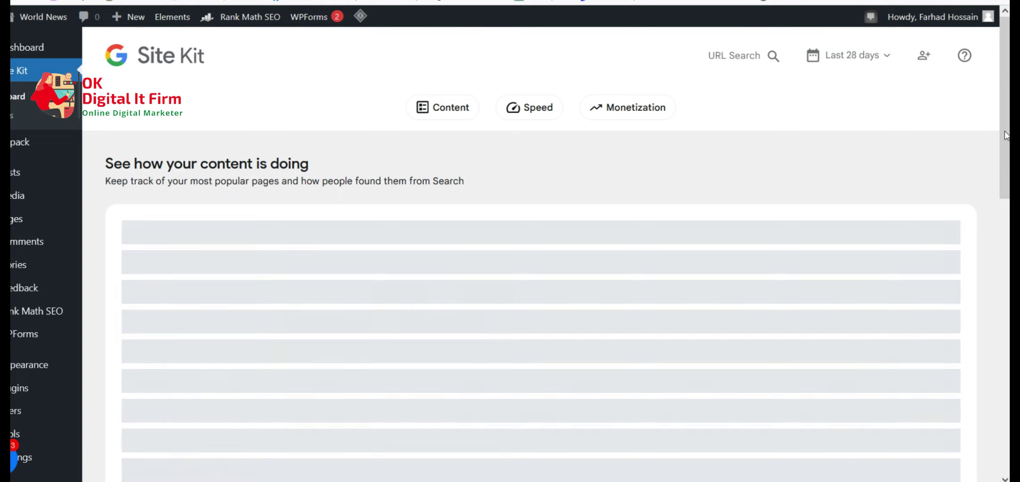
{"action": "left_click_drag", "start_coordinate": [1008, 139], "coordinate": [999, 270]}
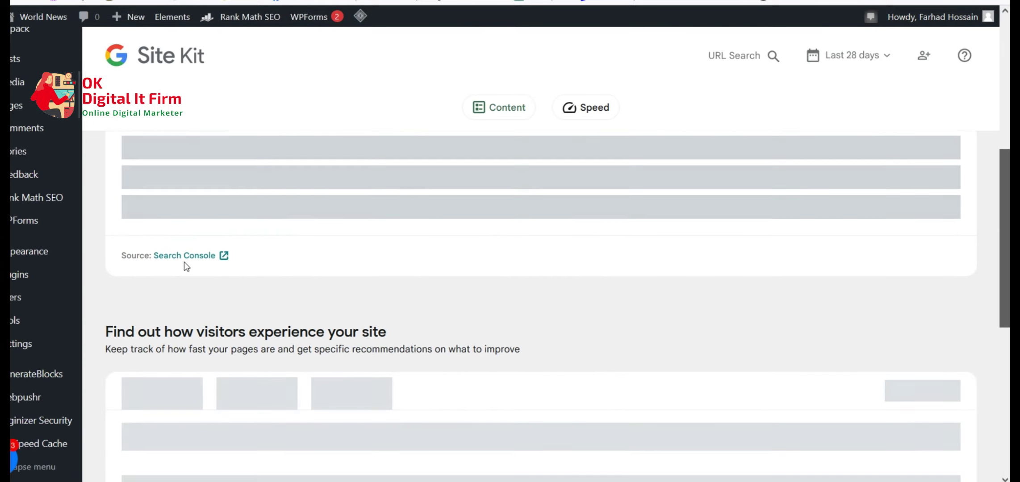
{"action": "left_click", "coordinate": [184, 255]}
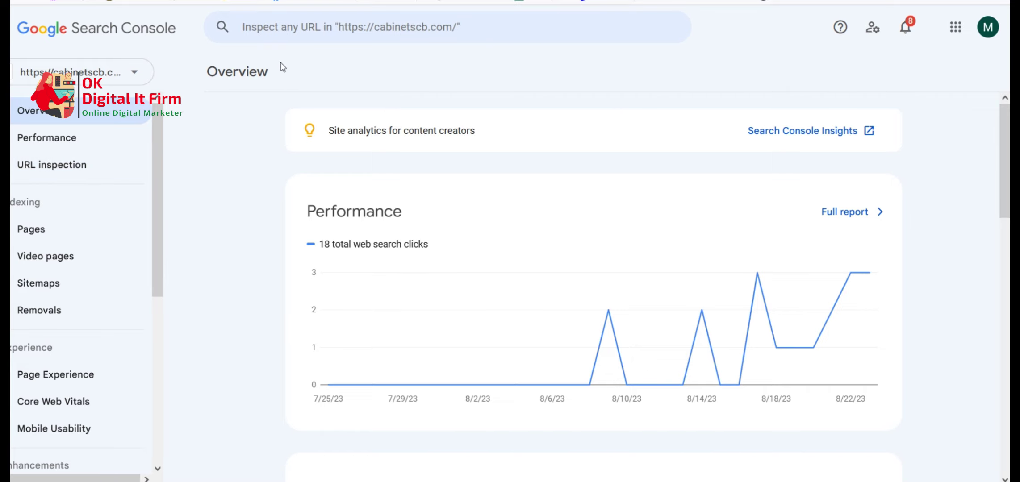
{"action": "left_click", "coordinate": [291, 26]}
{"action": "left_click", "coordinate": [581, 203]}
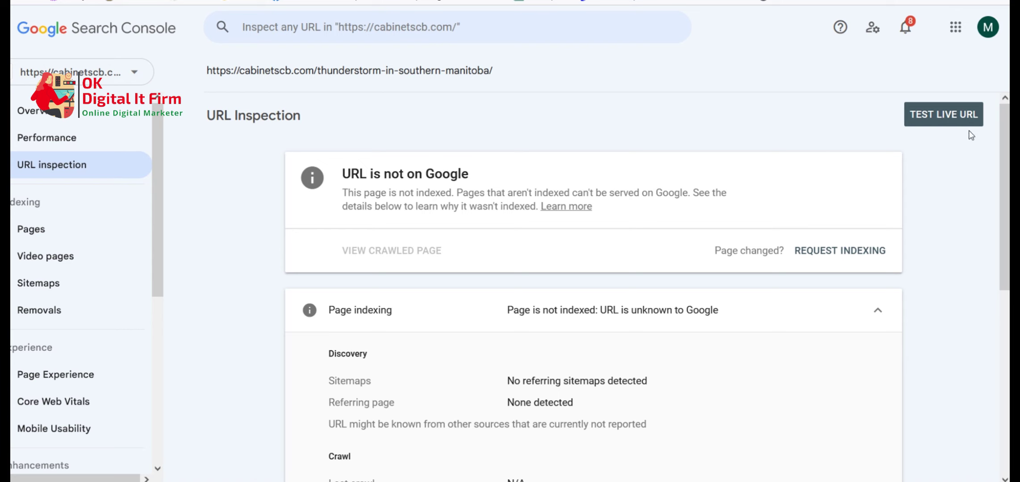
Run a live test of the inspected thunderstorm article URL and request its indexing by Google.
{"action": "left_click", "coordinate": [935, 115]}
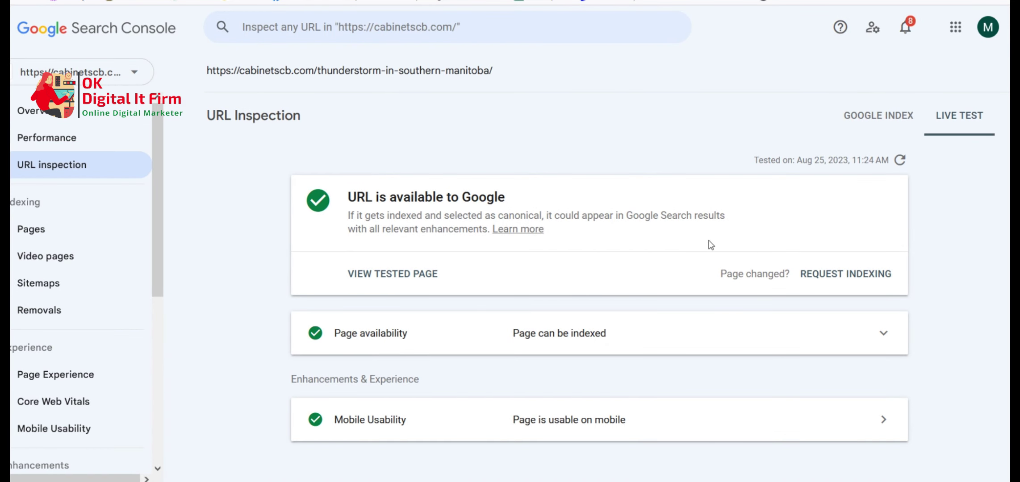
{"action": "left_click", "coordinate": [836, 276]}
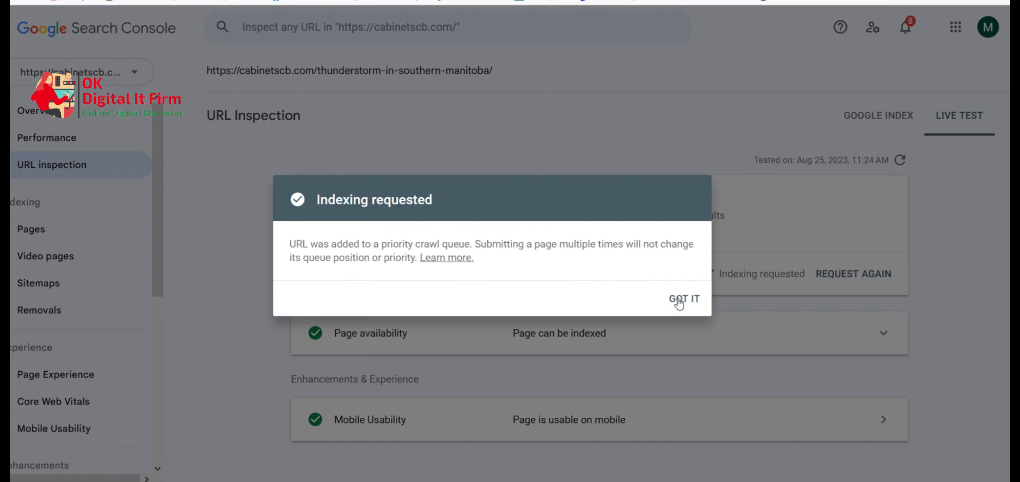
{"action": "left_click", "coordinate": [677, 297]}
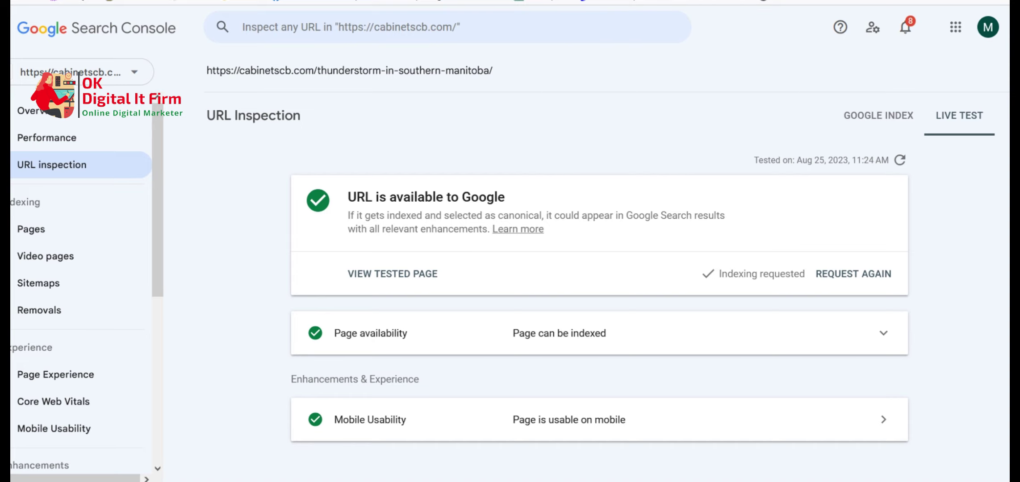
{"action": "left_click", "coordinate": [276, 1]}
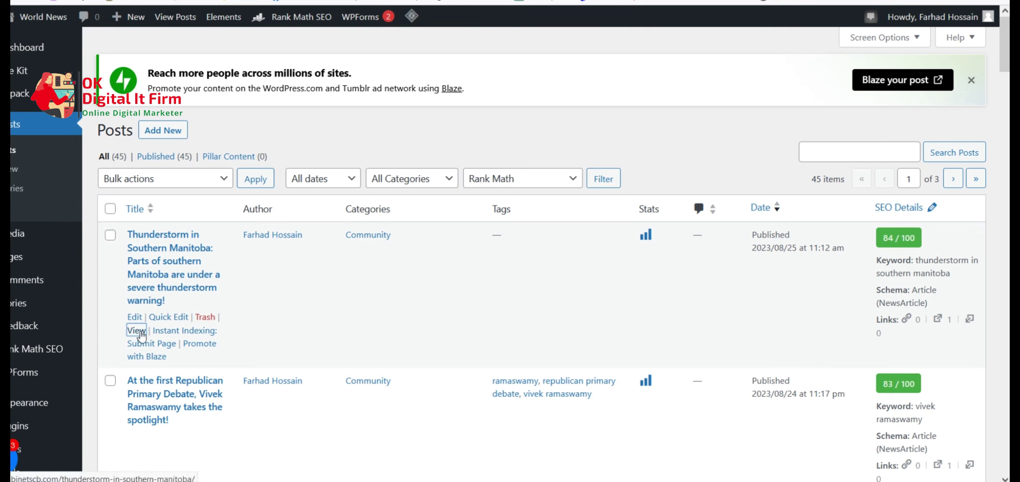
{"action": "left_click", "coordinate": [275, 2]}
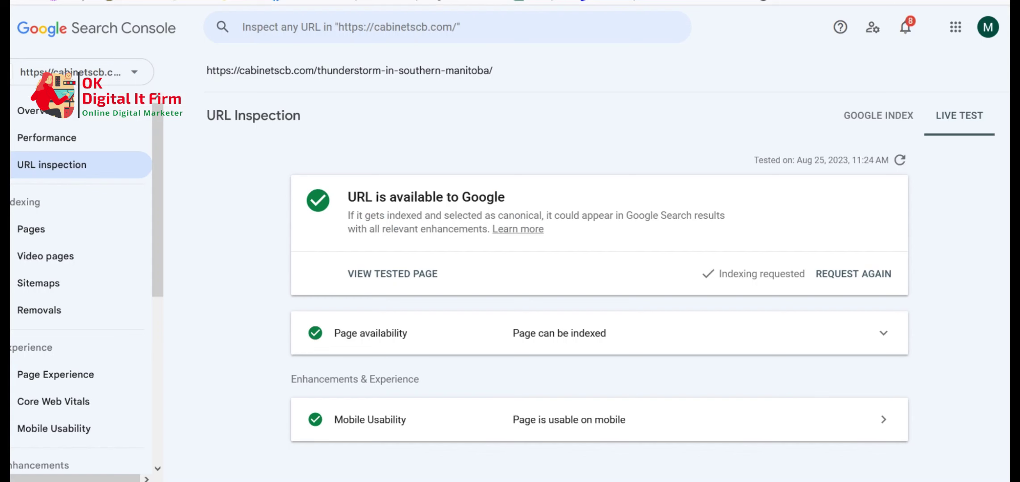